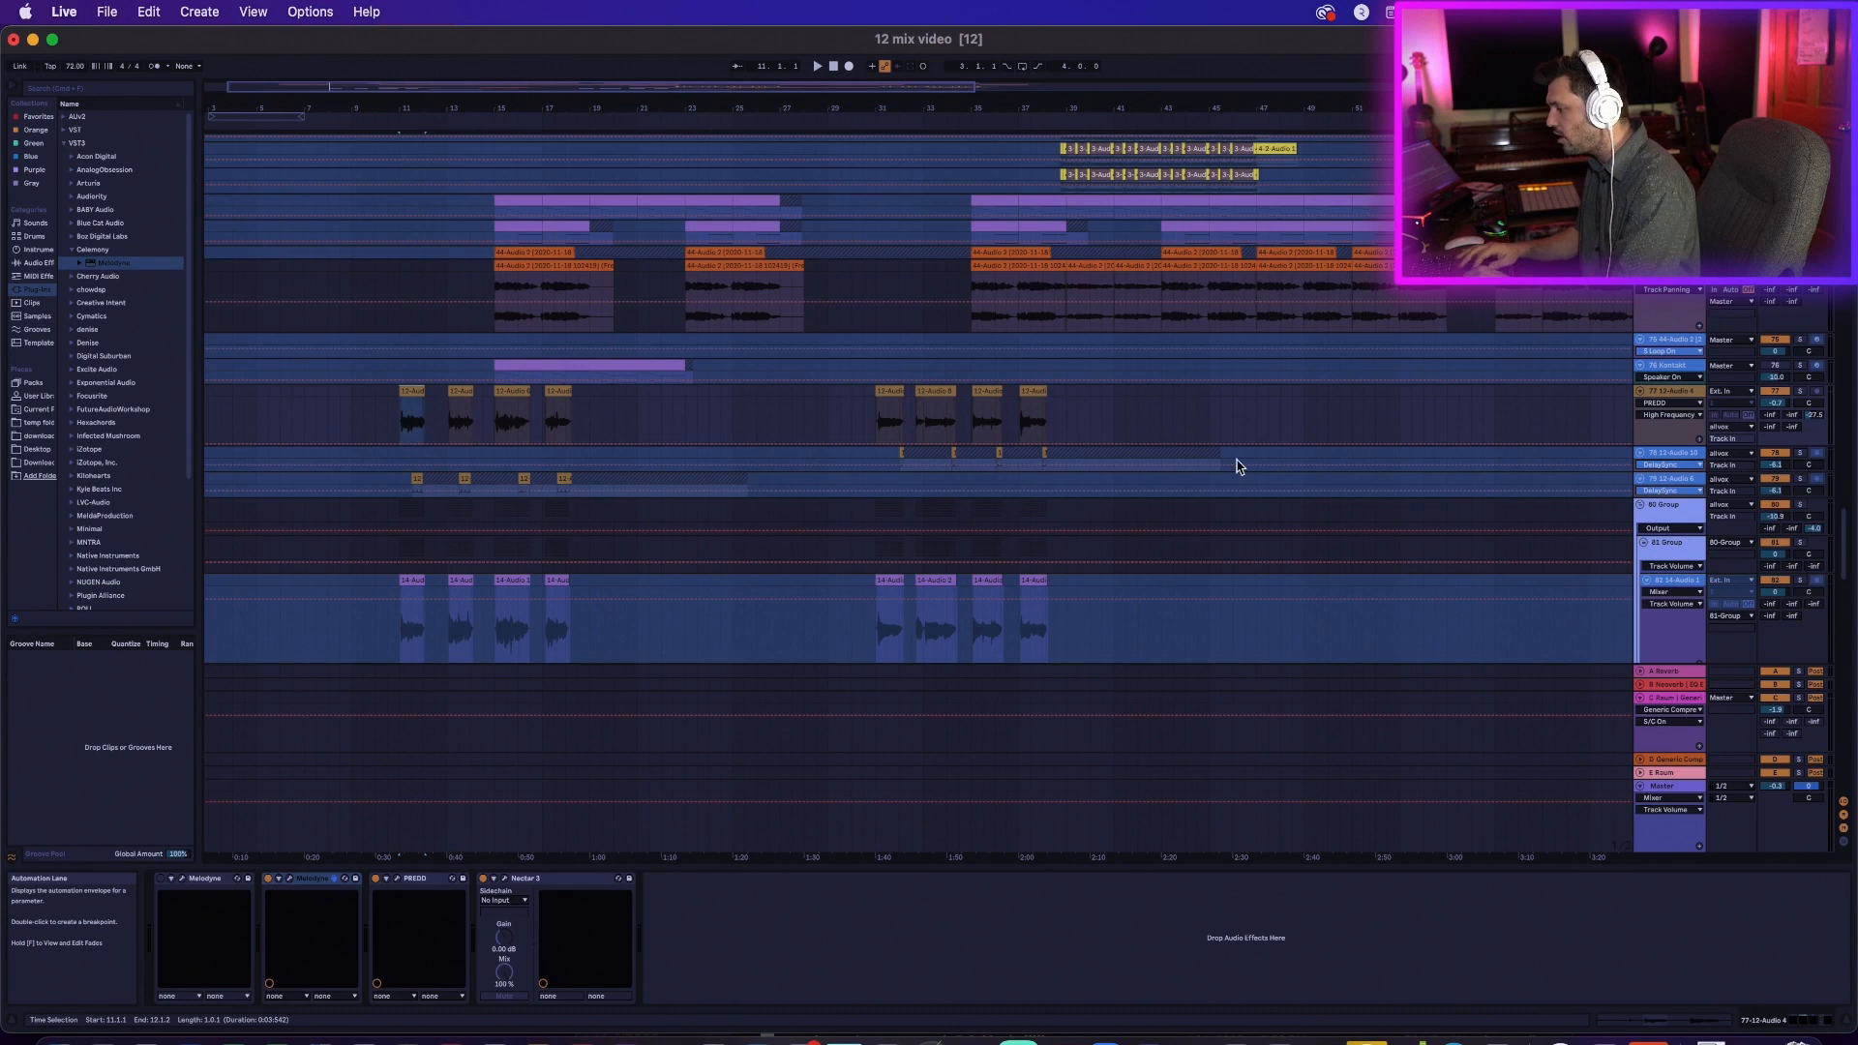
Step: Play the passage, open the vocal clip at bar 11 in Melodyne, and redetect all its notes with the Melodic algorithm
key(space)
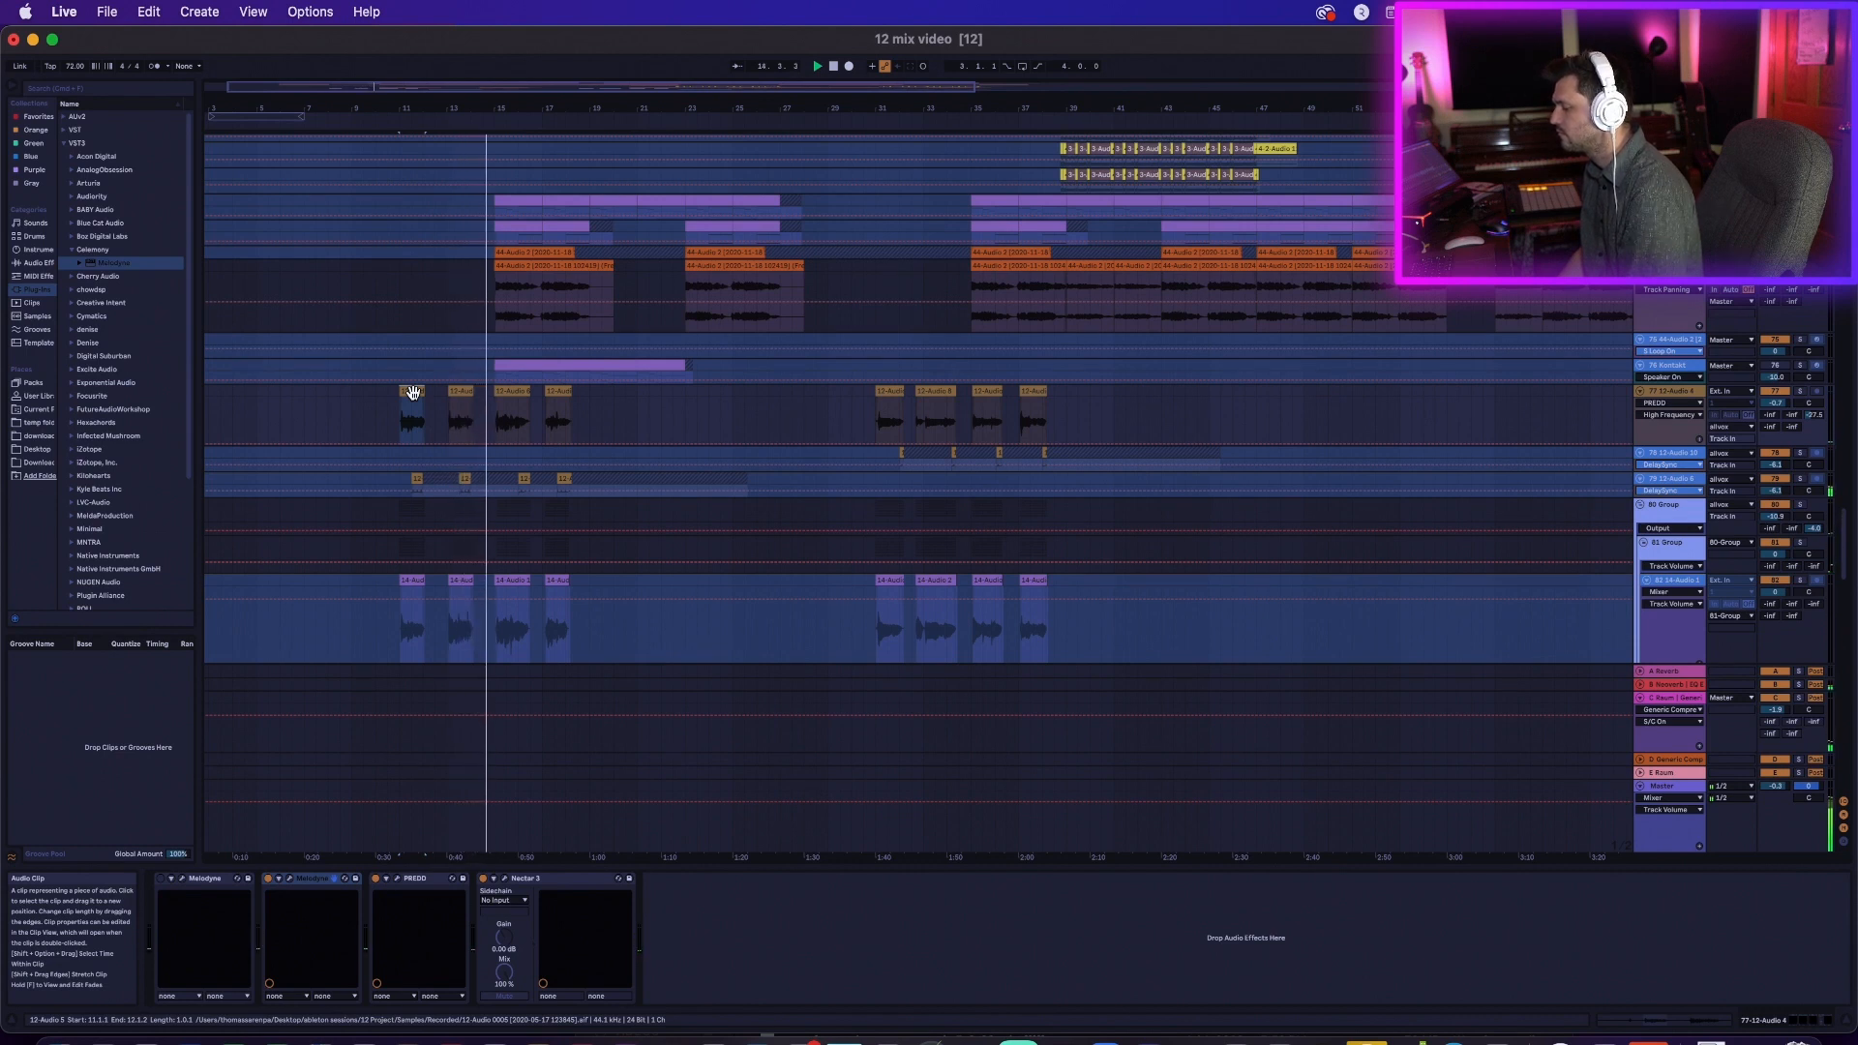
double_click(412, 393)
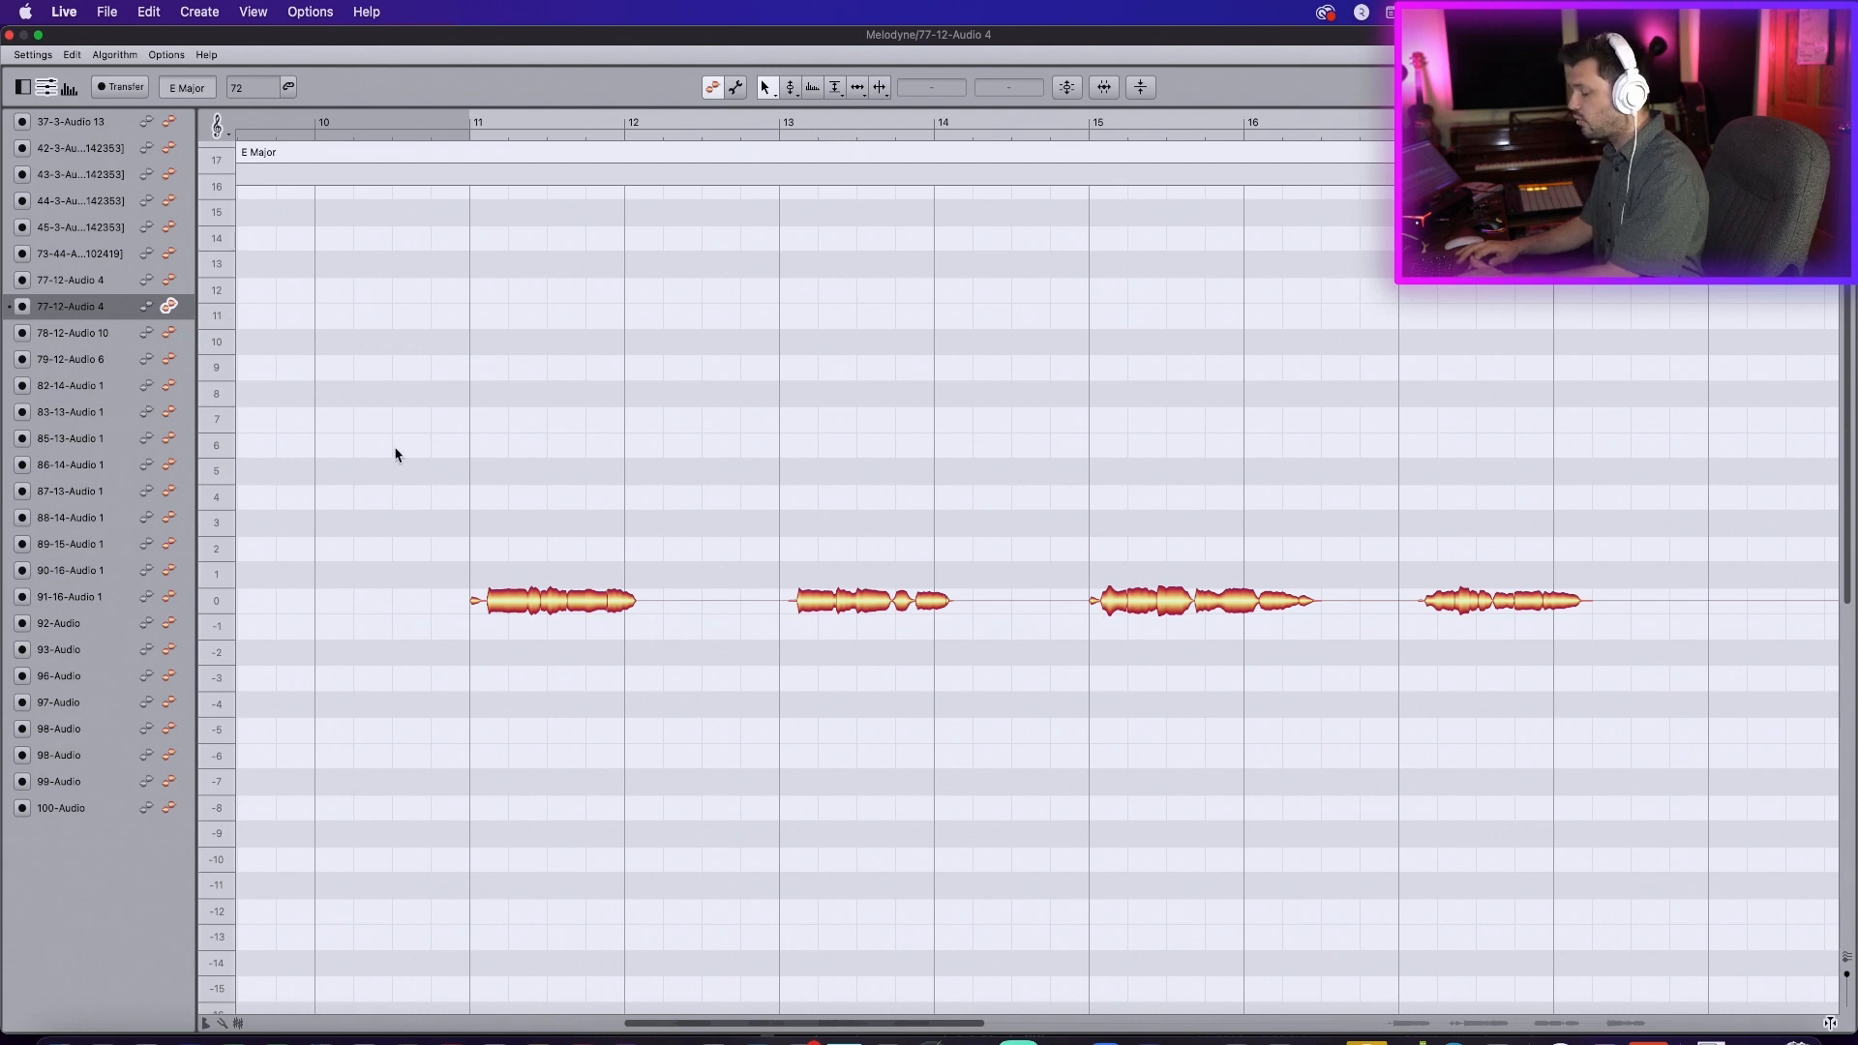
key(super+a)
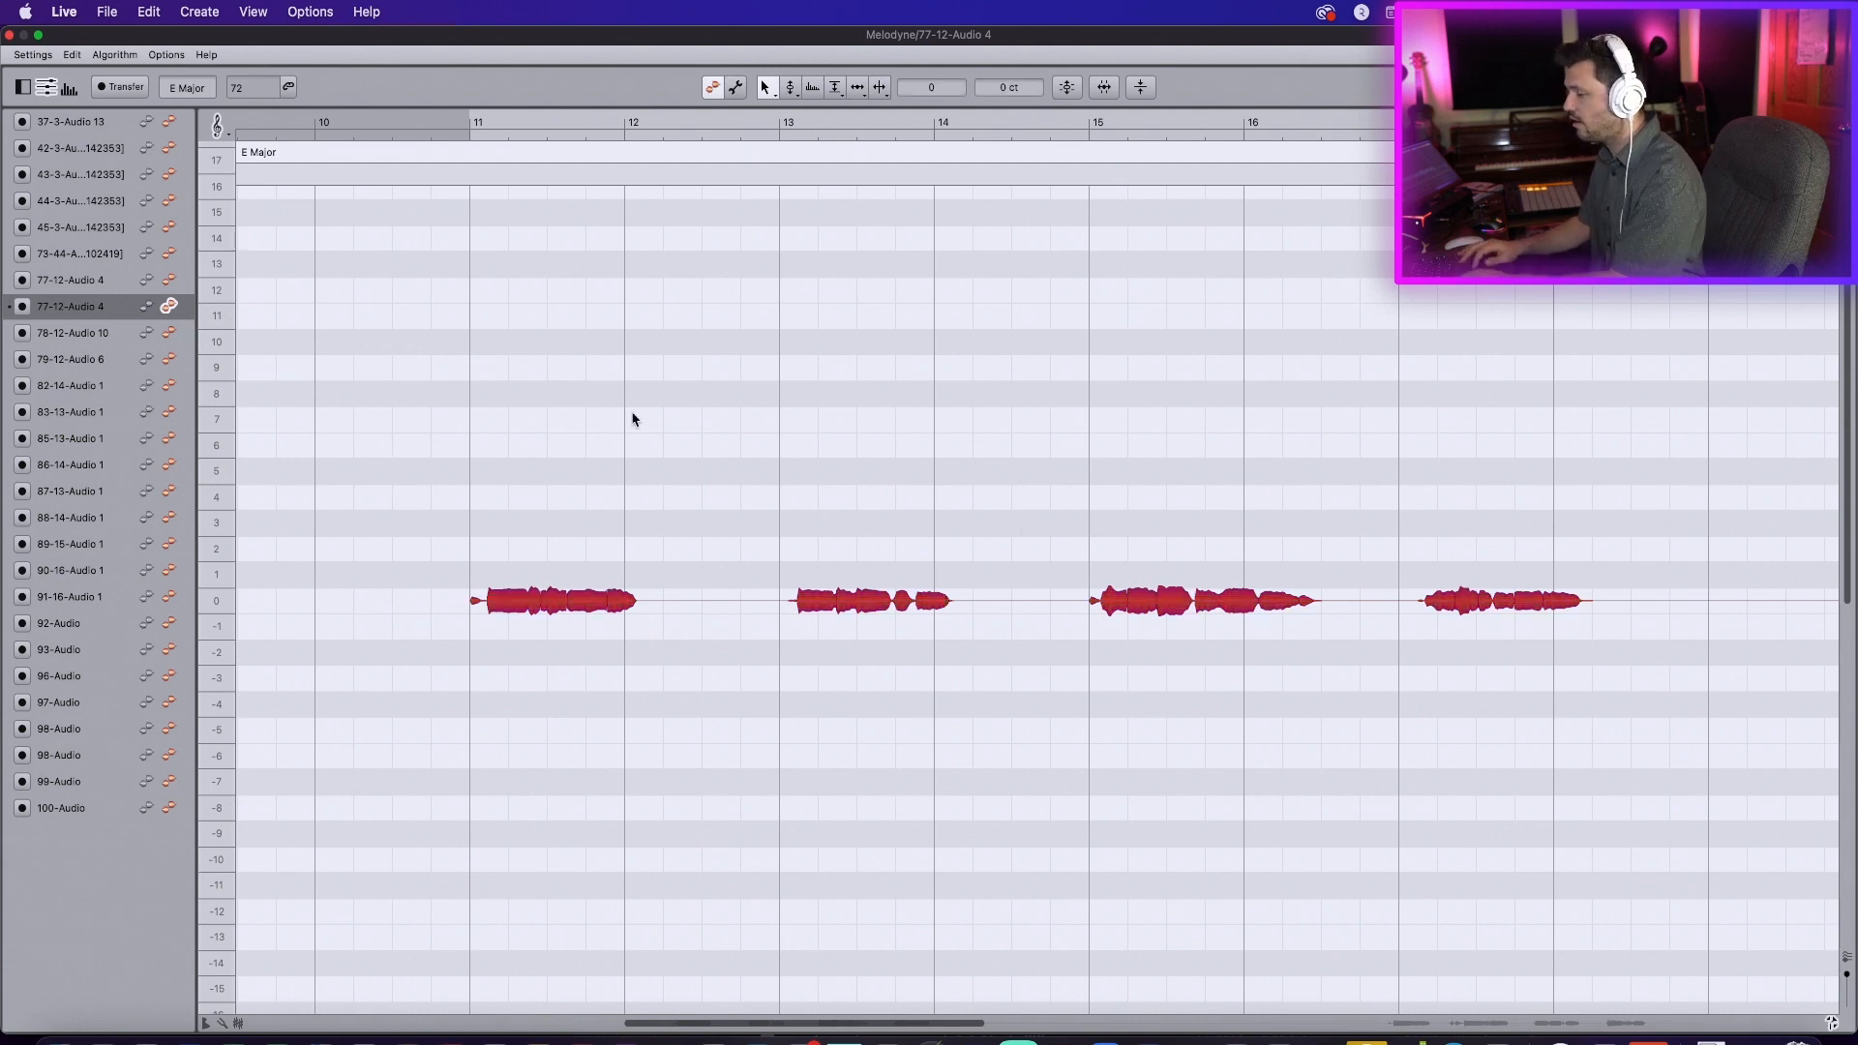
click(115, 55)
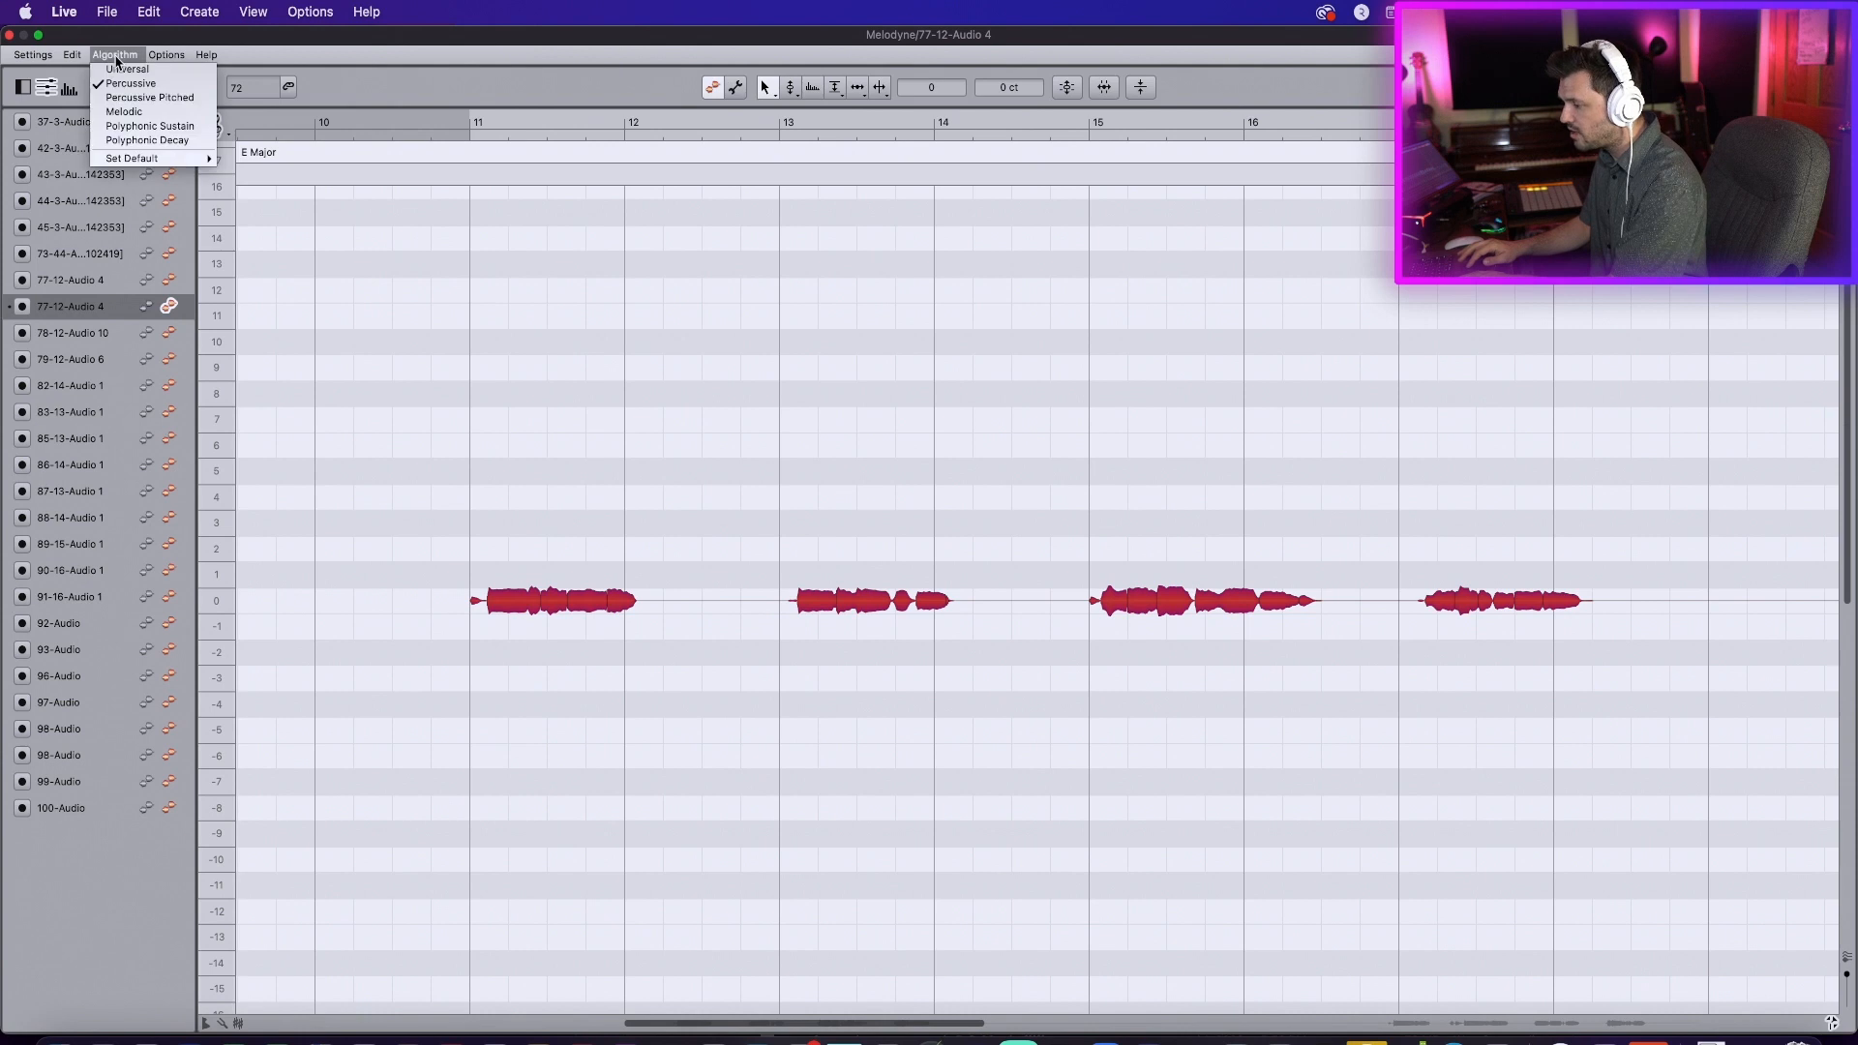
click(126, 112)
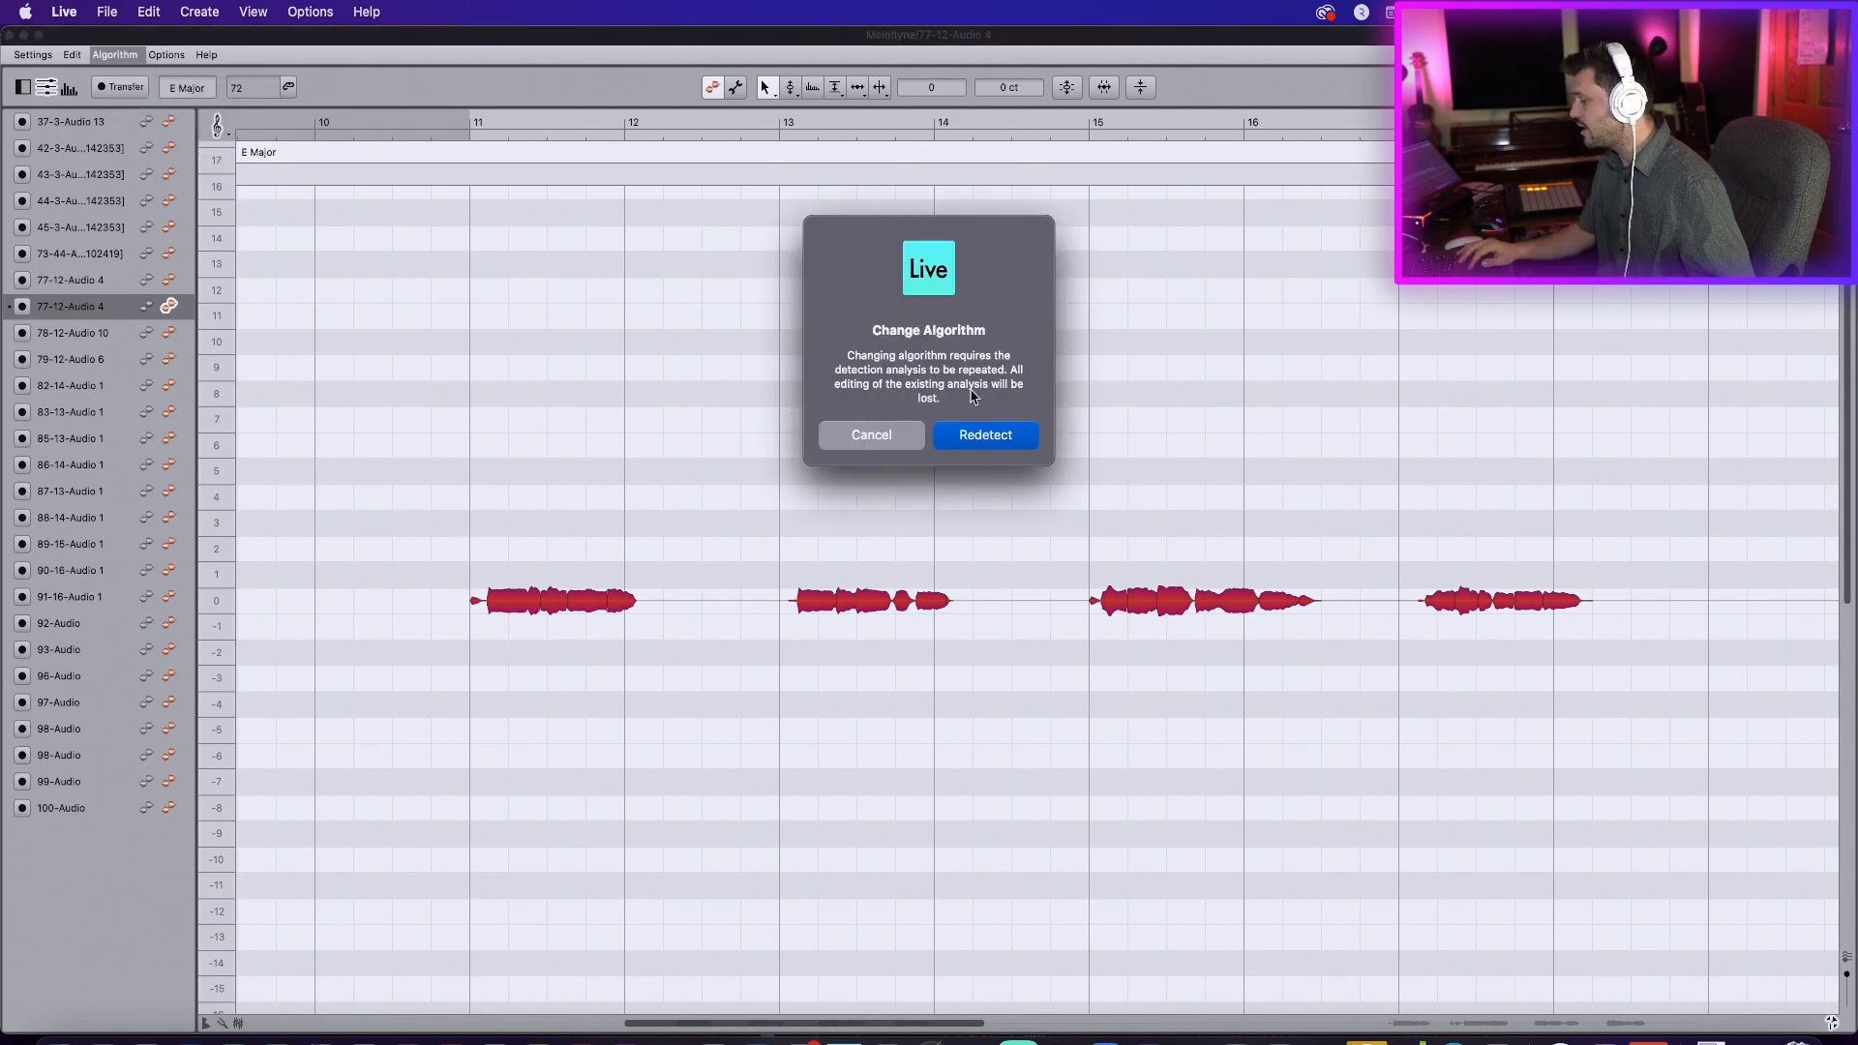
click(1016, 443)
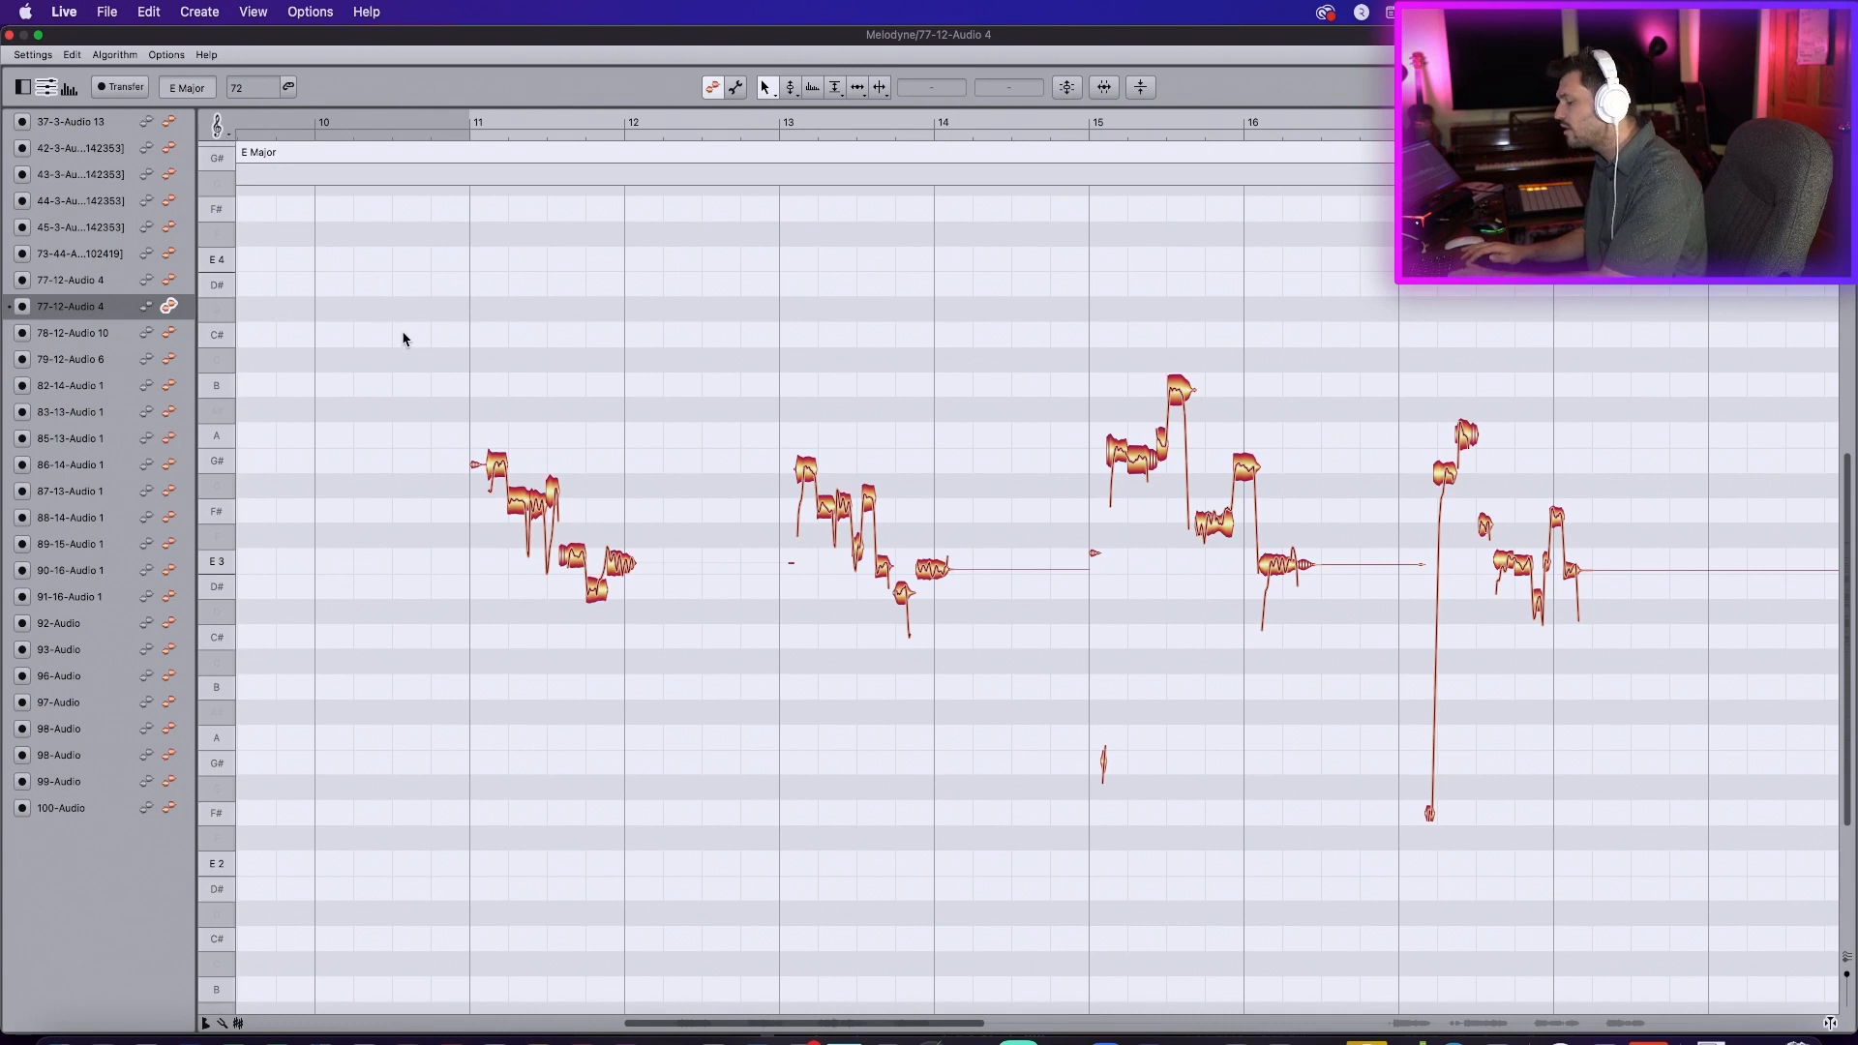
Step: Analyze the key from all the detected vocal notes
key(super+a)
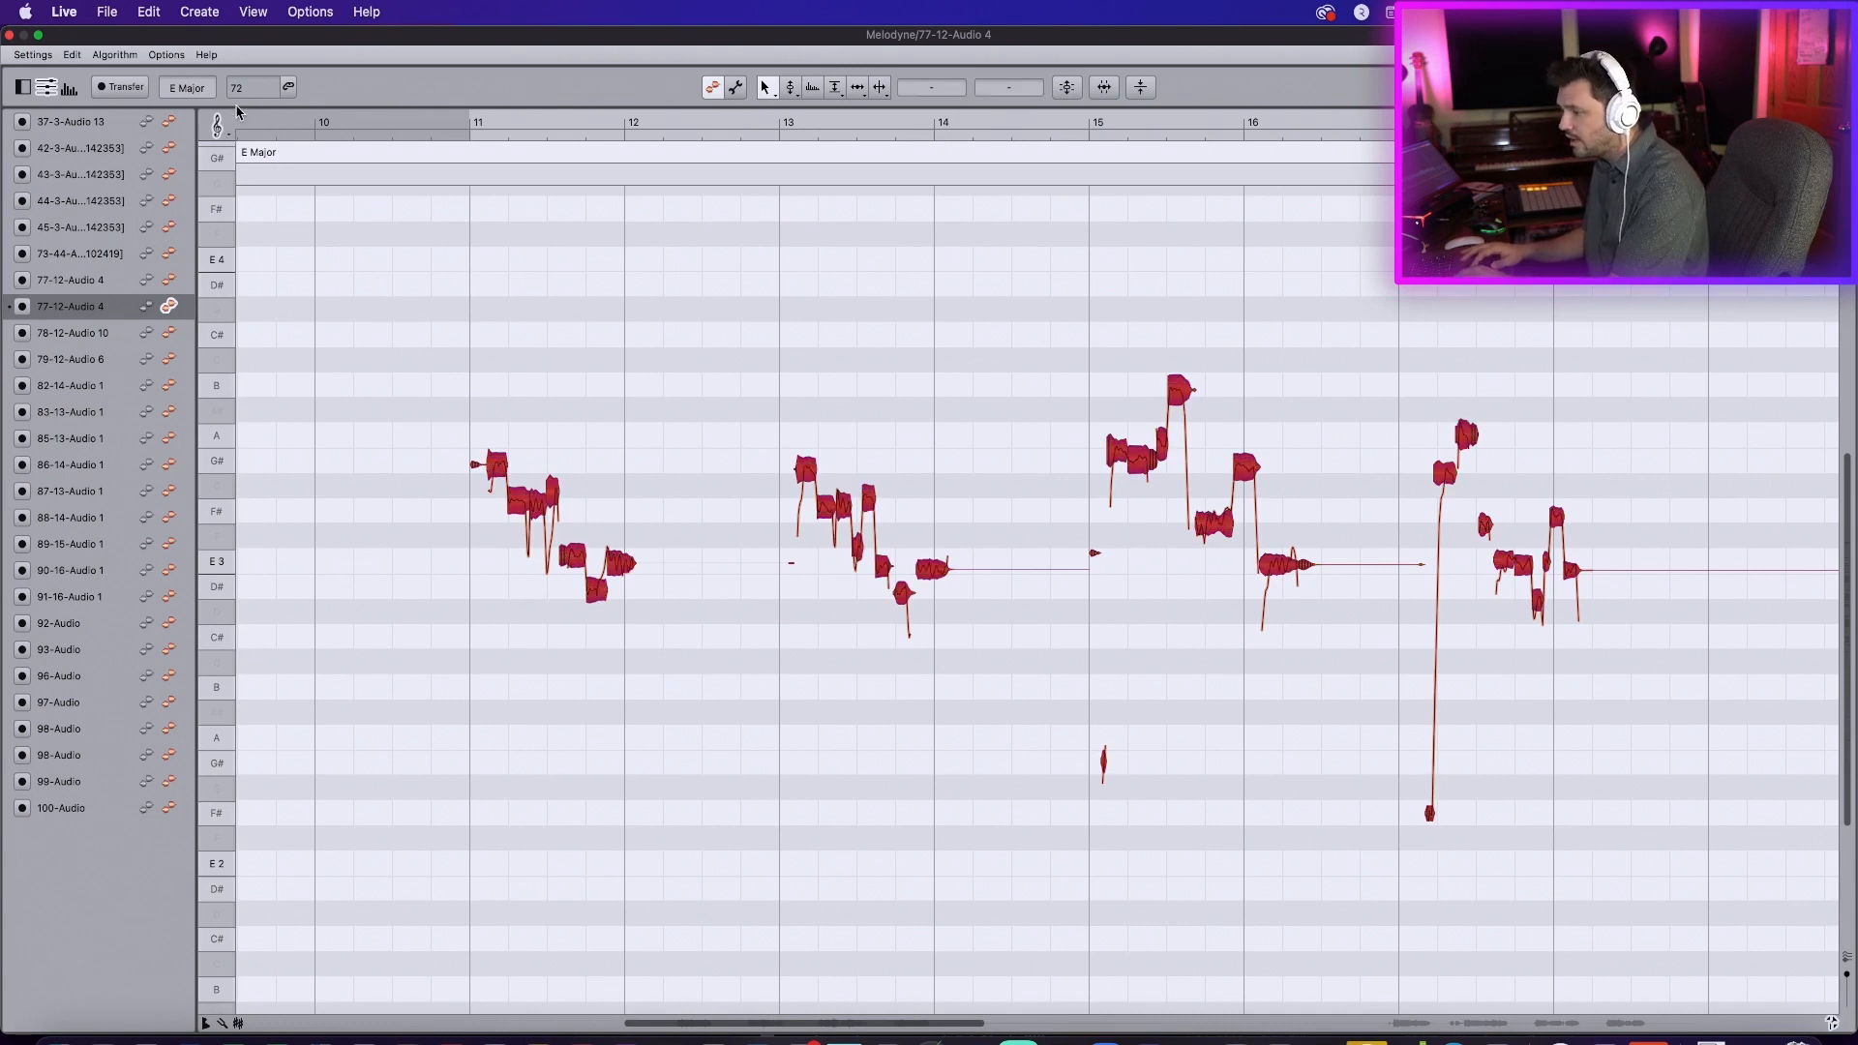
click(73, 55)
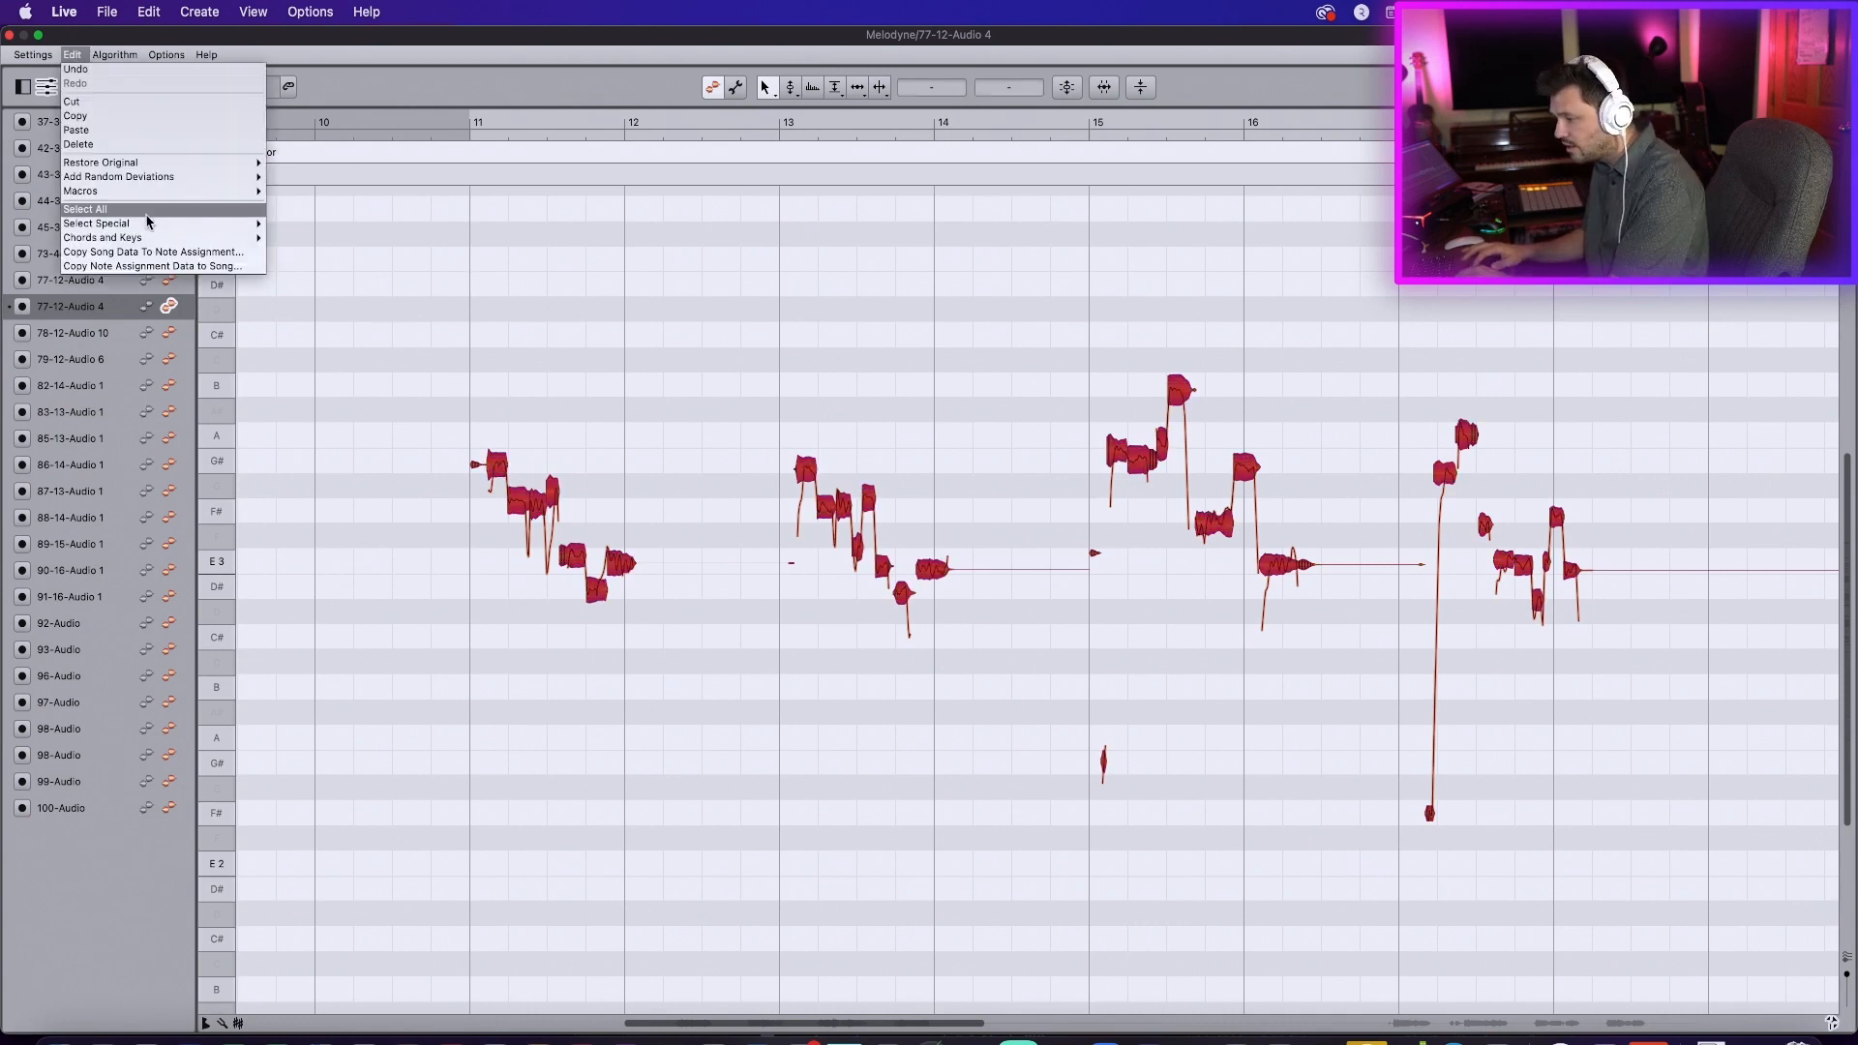
mouse_move(260, 248)
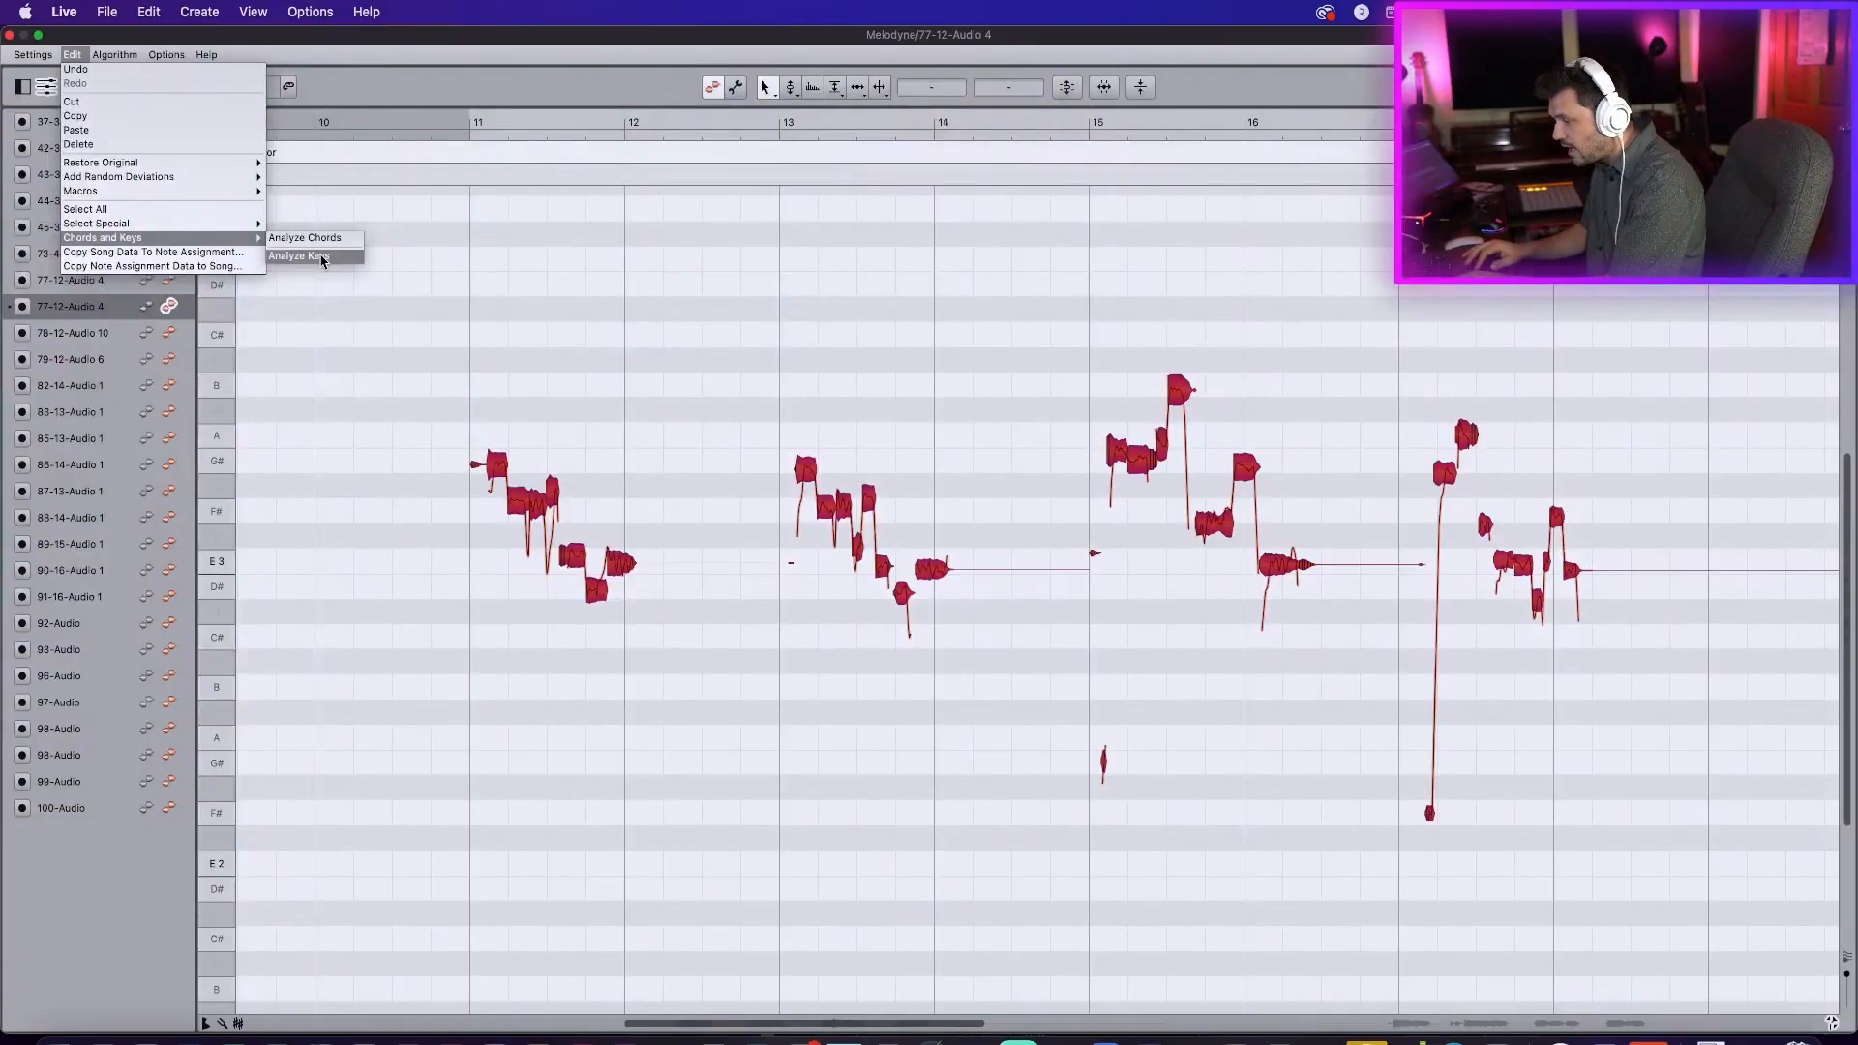
click(315, 256)
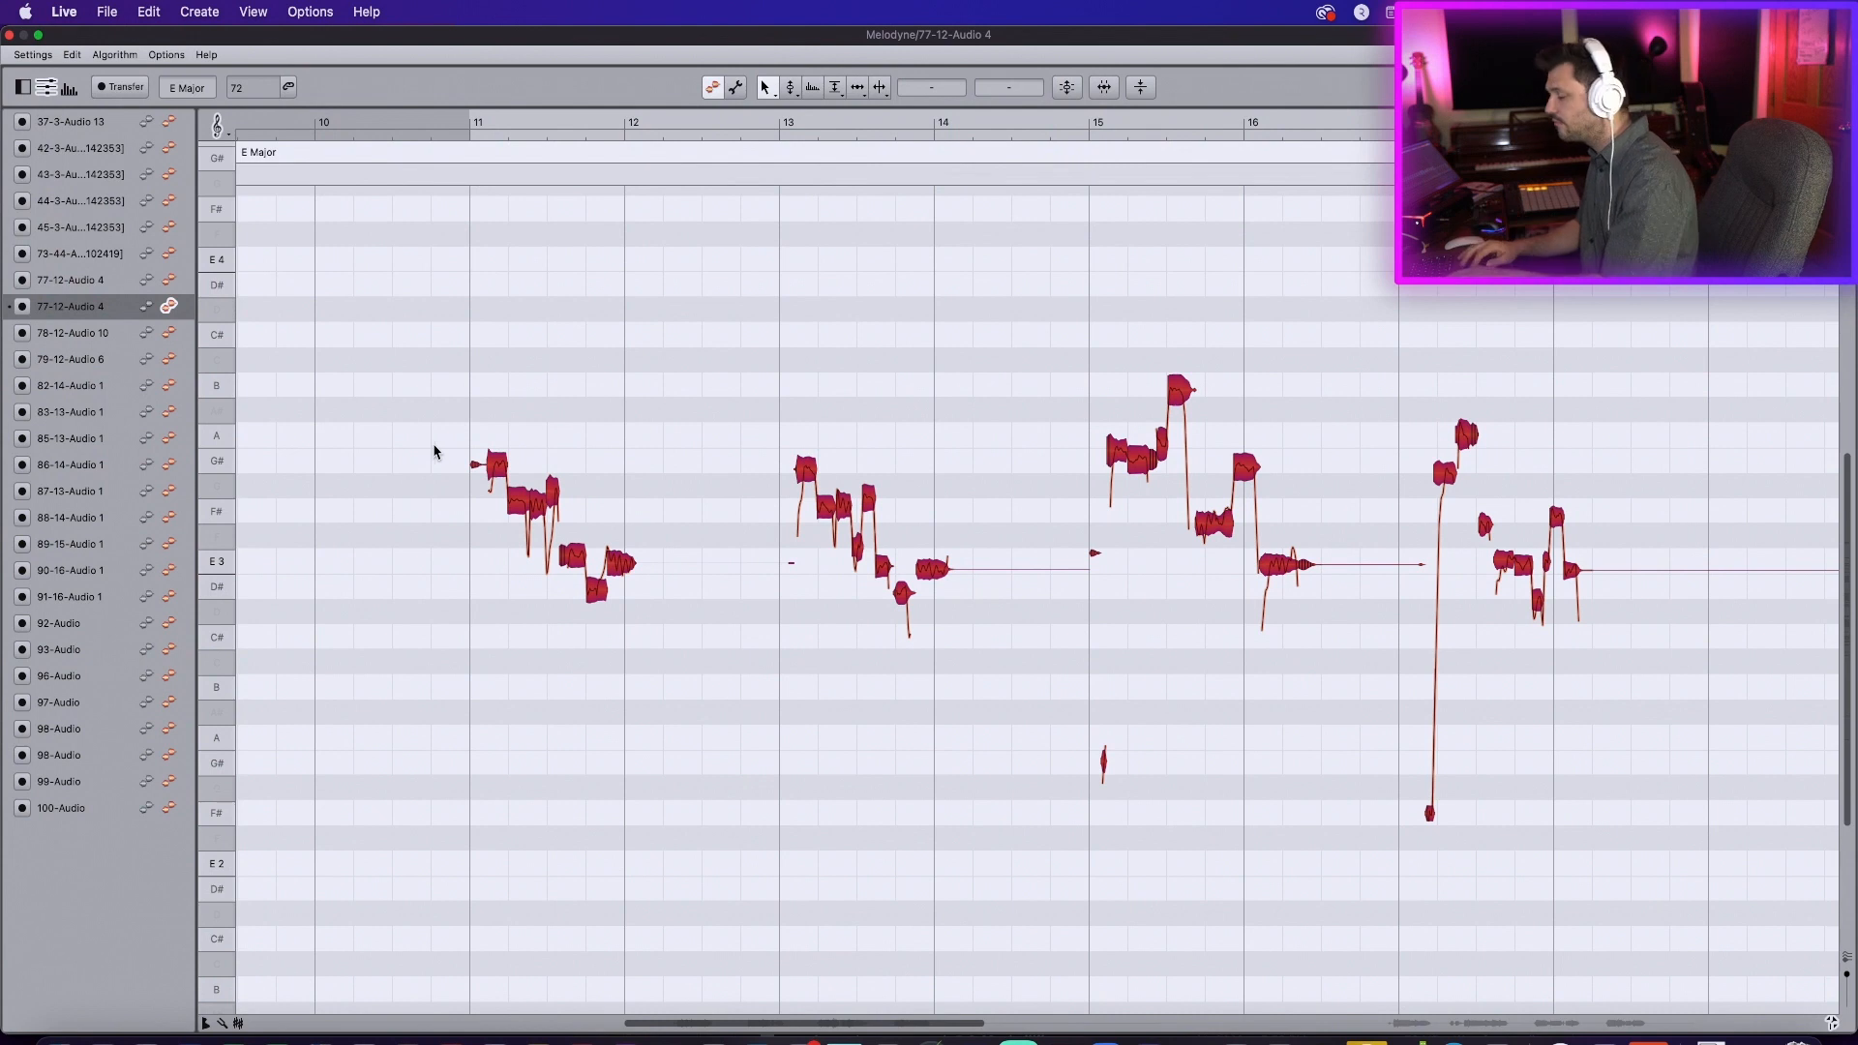
click(233, 136)
click(249, 178)
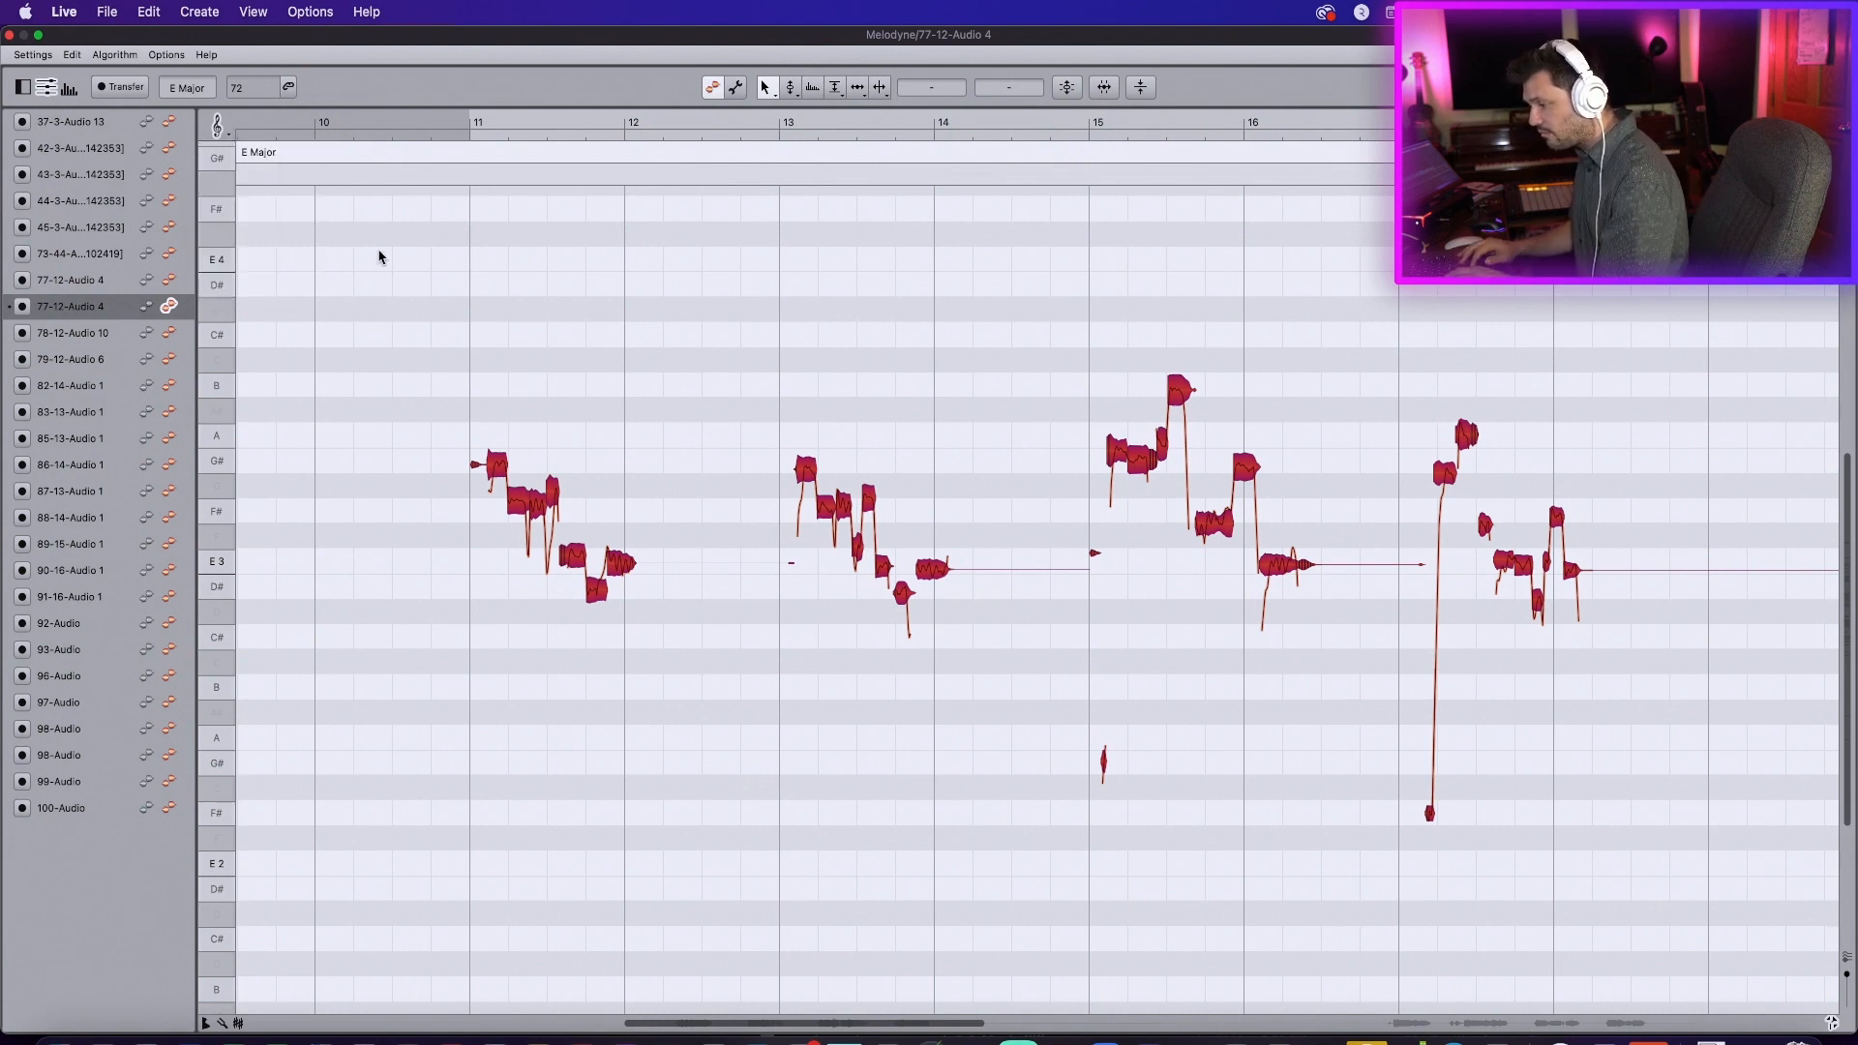
Step: Snap all notes to their nearest scale pitches with the Pitch tool, and lower the stray high note in the first phrase to F# 3
click(791, 87)
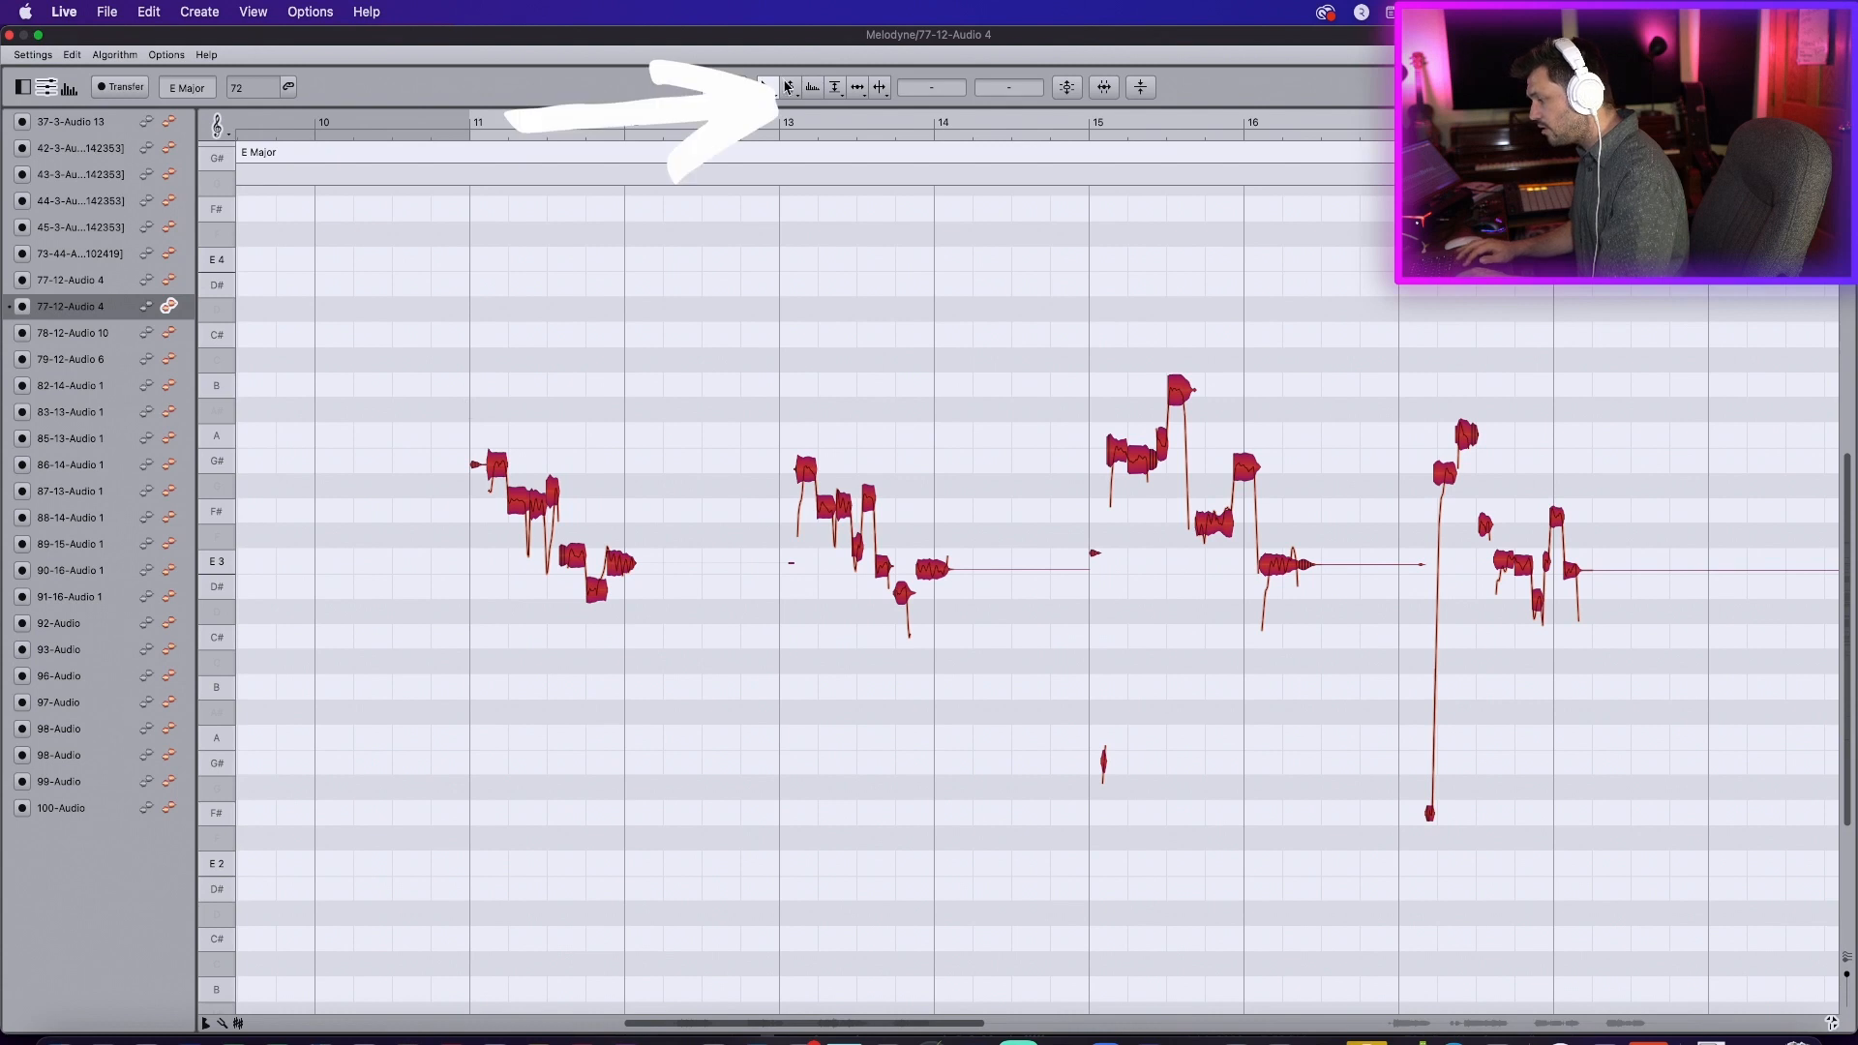
double_click(498, 463)
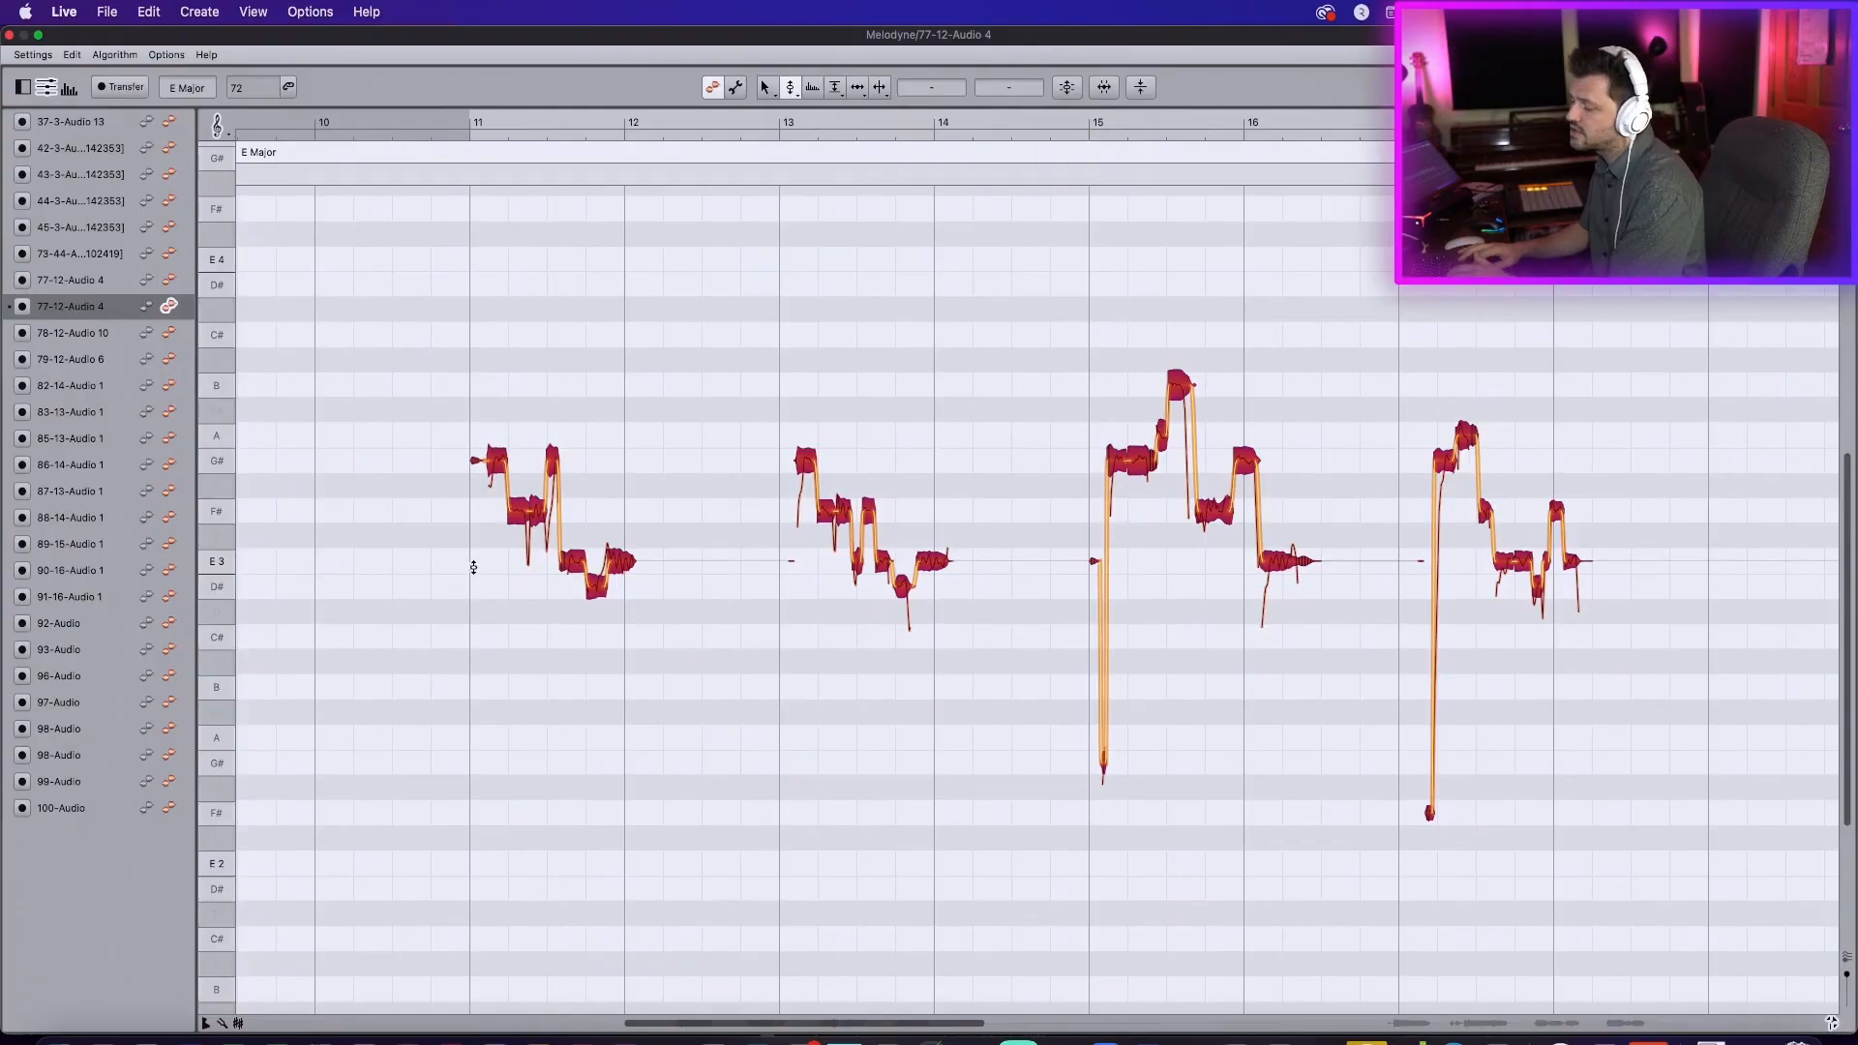
click(473, 567)
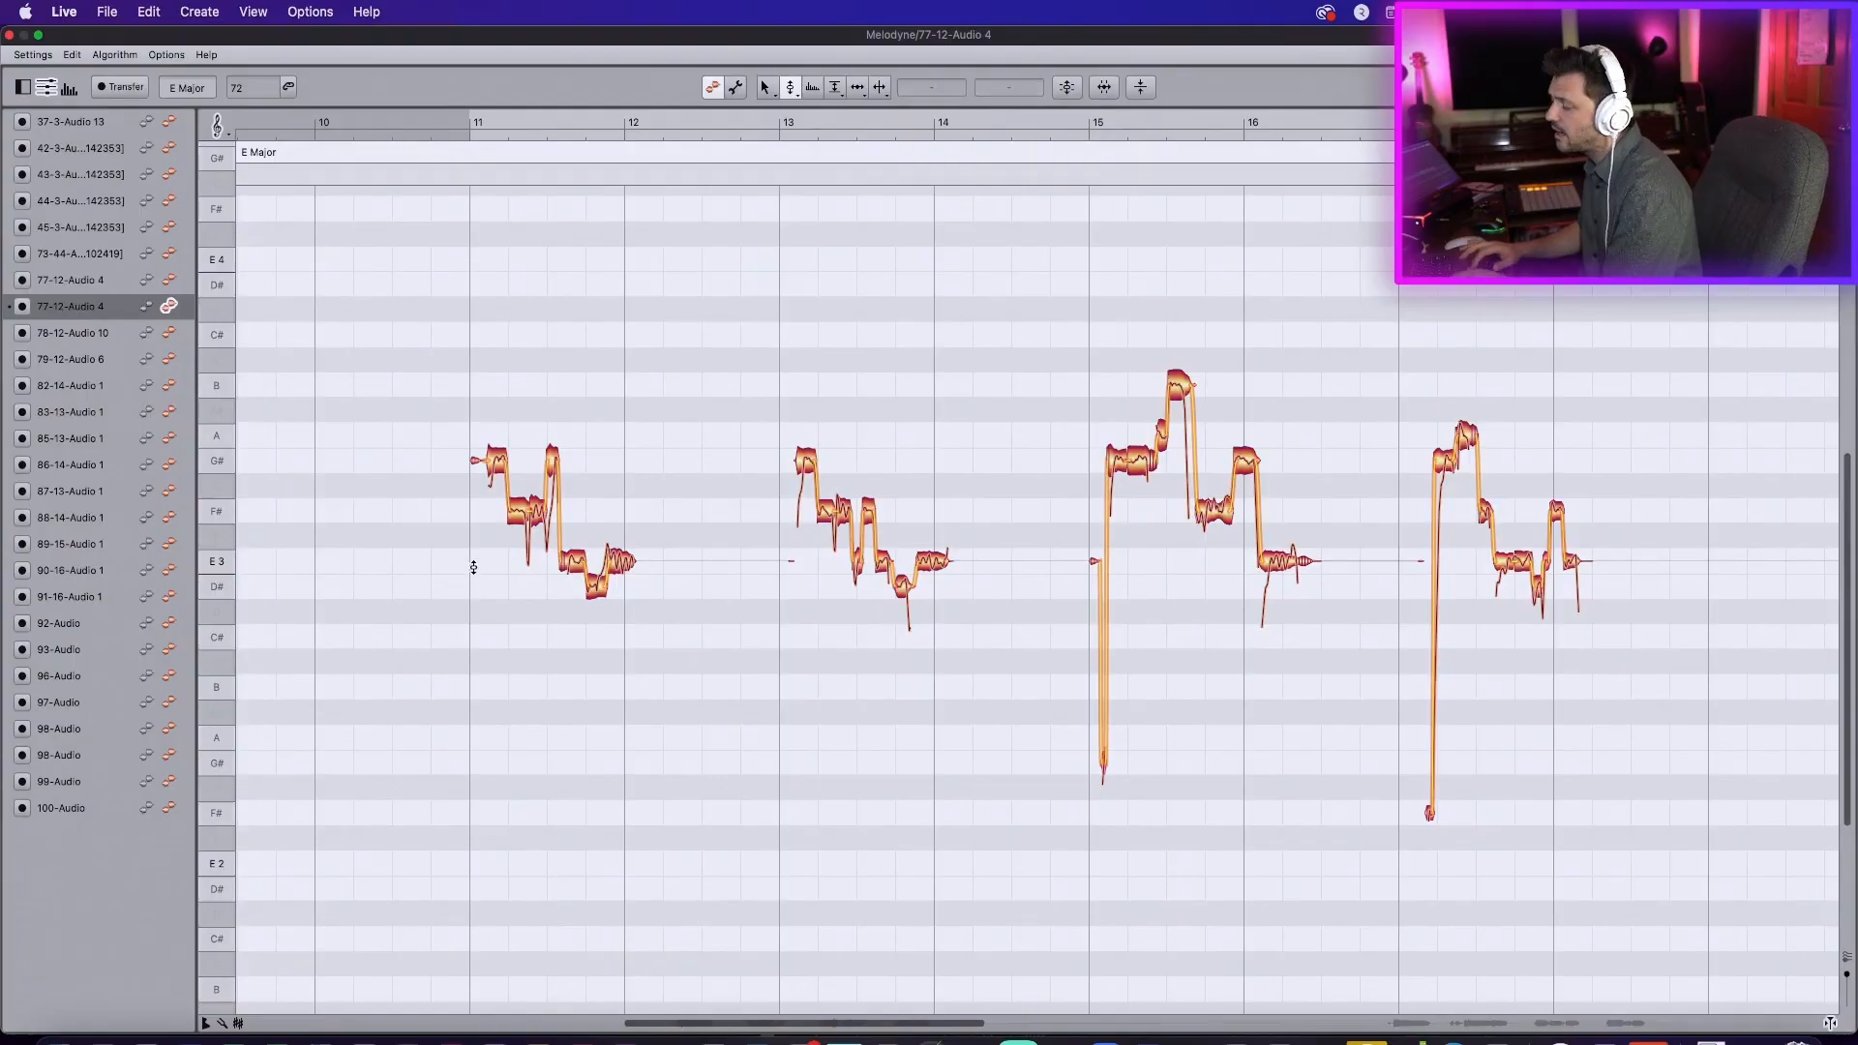
key(space)
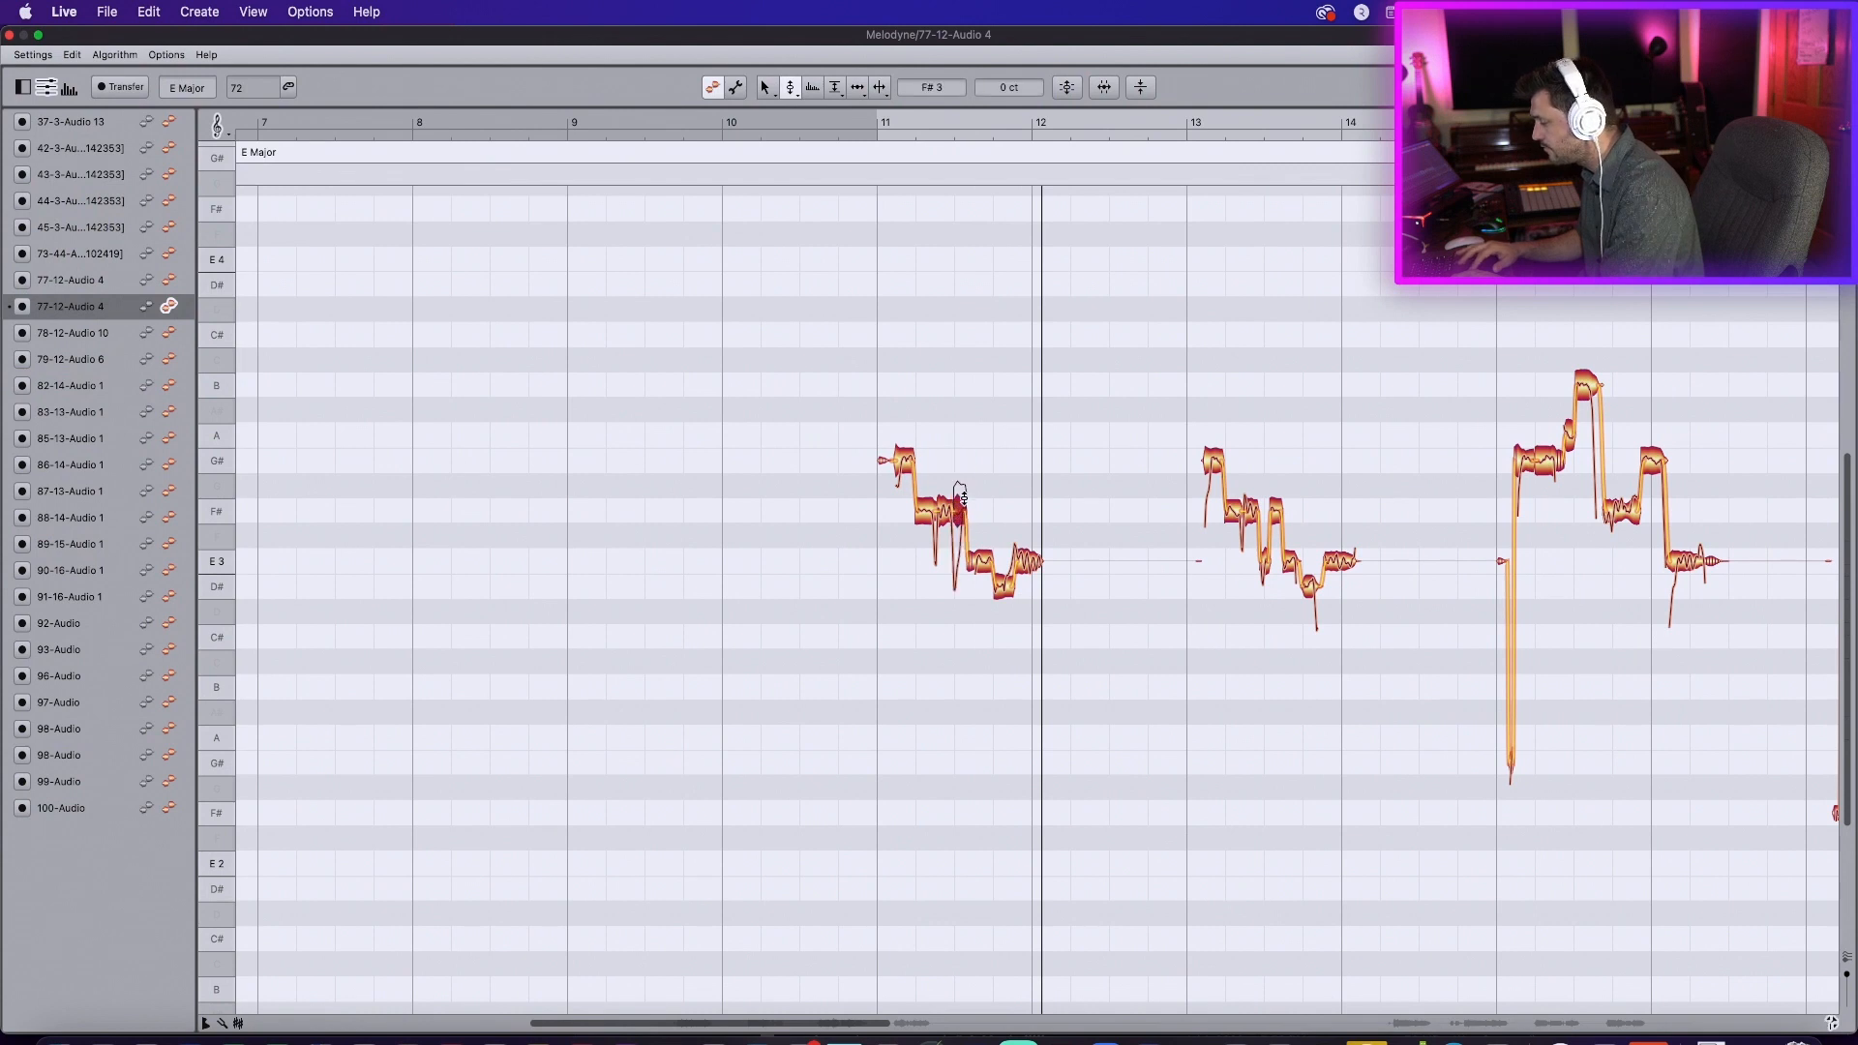
key(space)
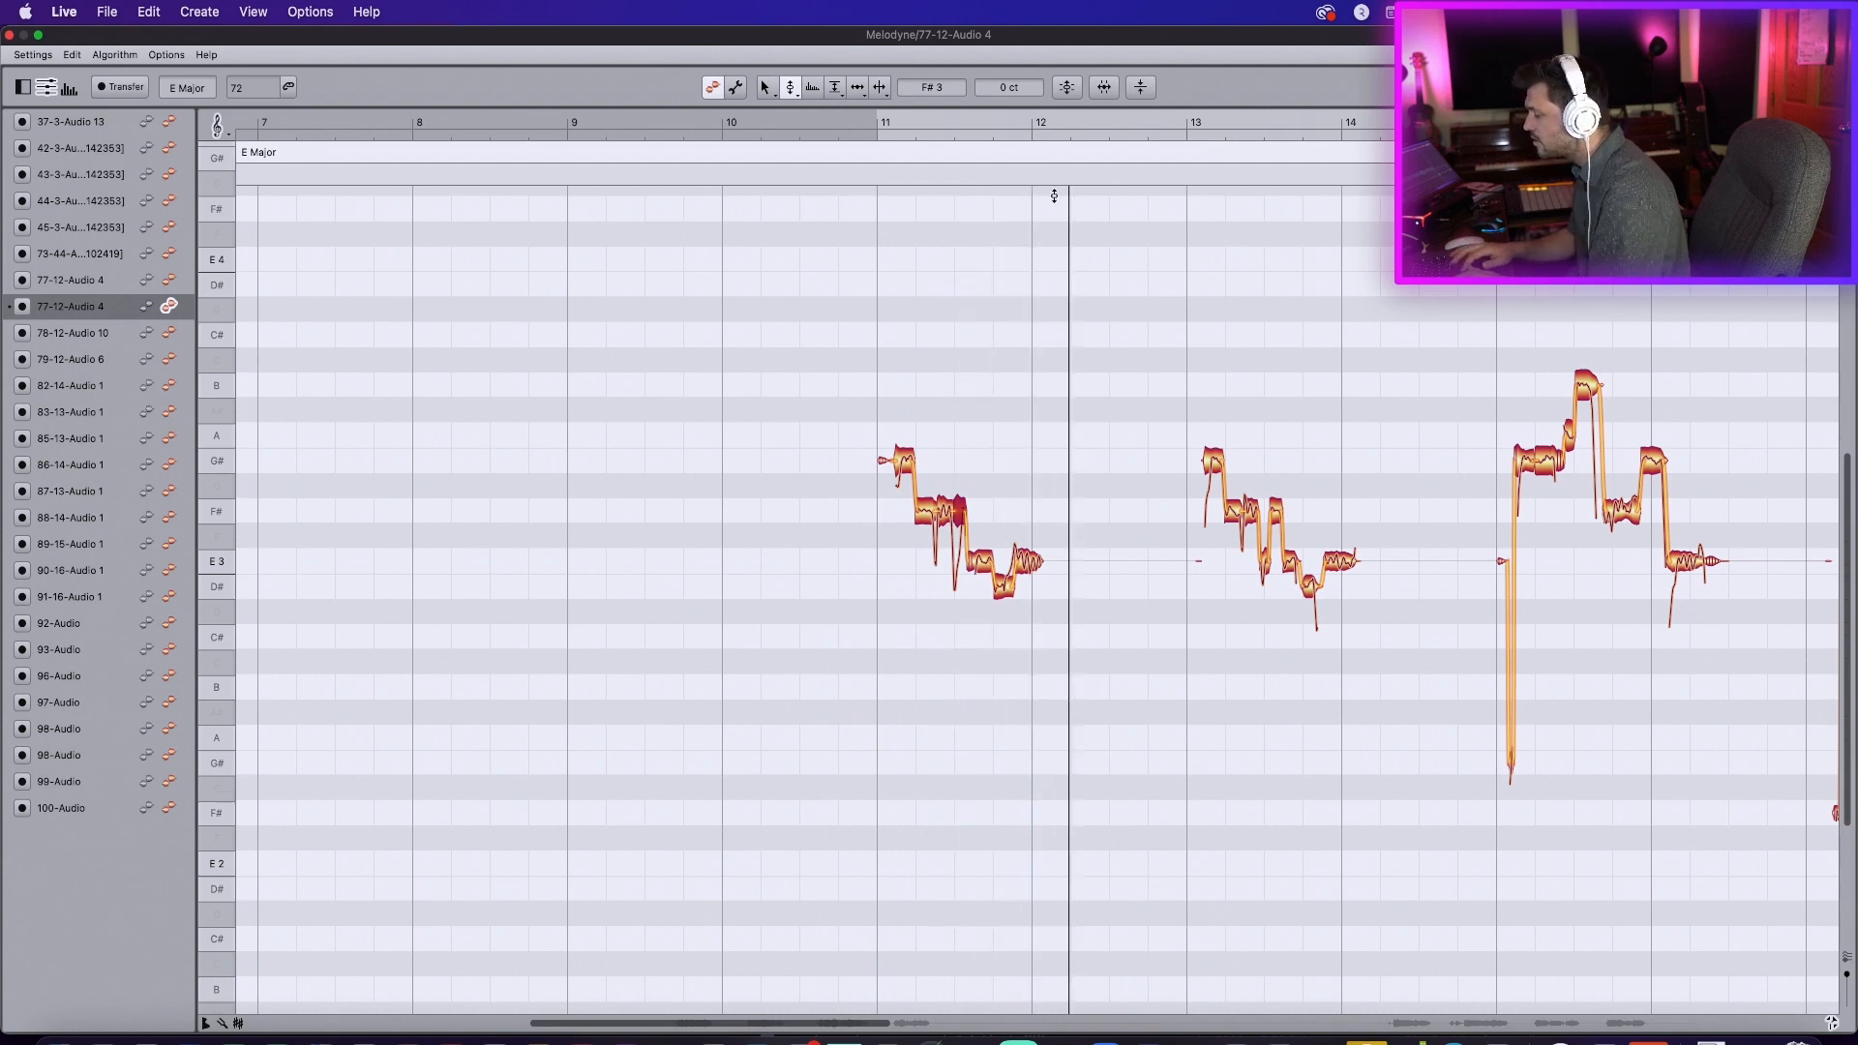
Step: Reduce pitch modulation in the first phrase to 26% on the final E note and 86% on the D# note before it
drag(1044, 123, 1038, 228)
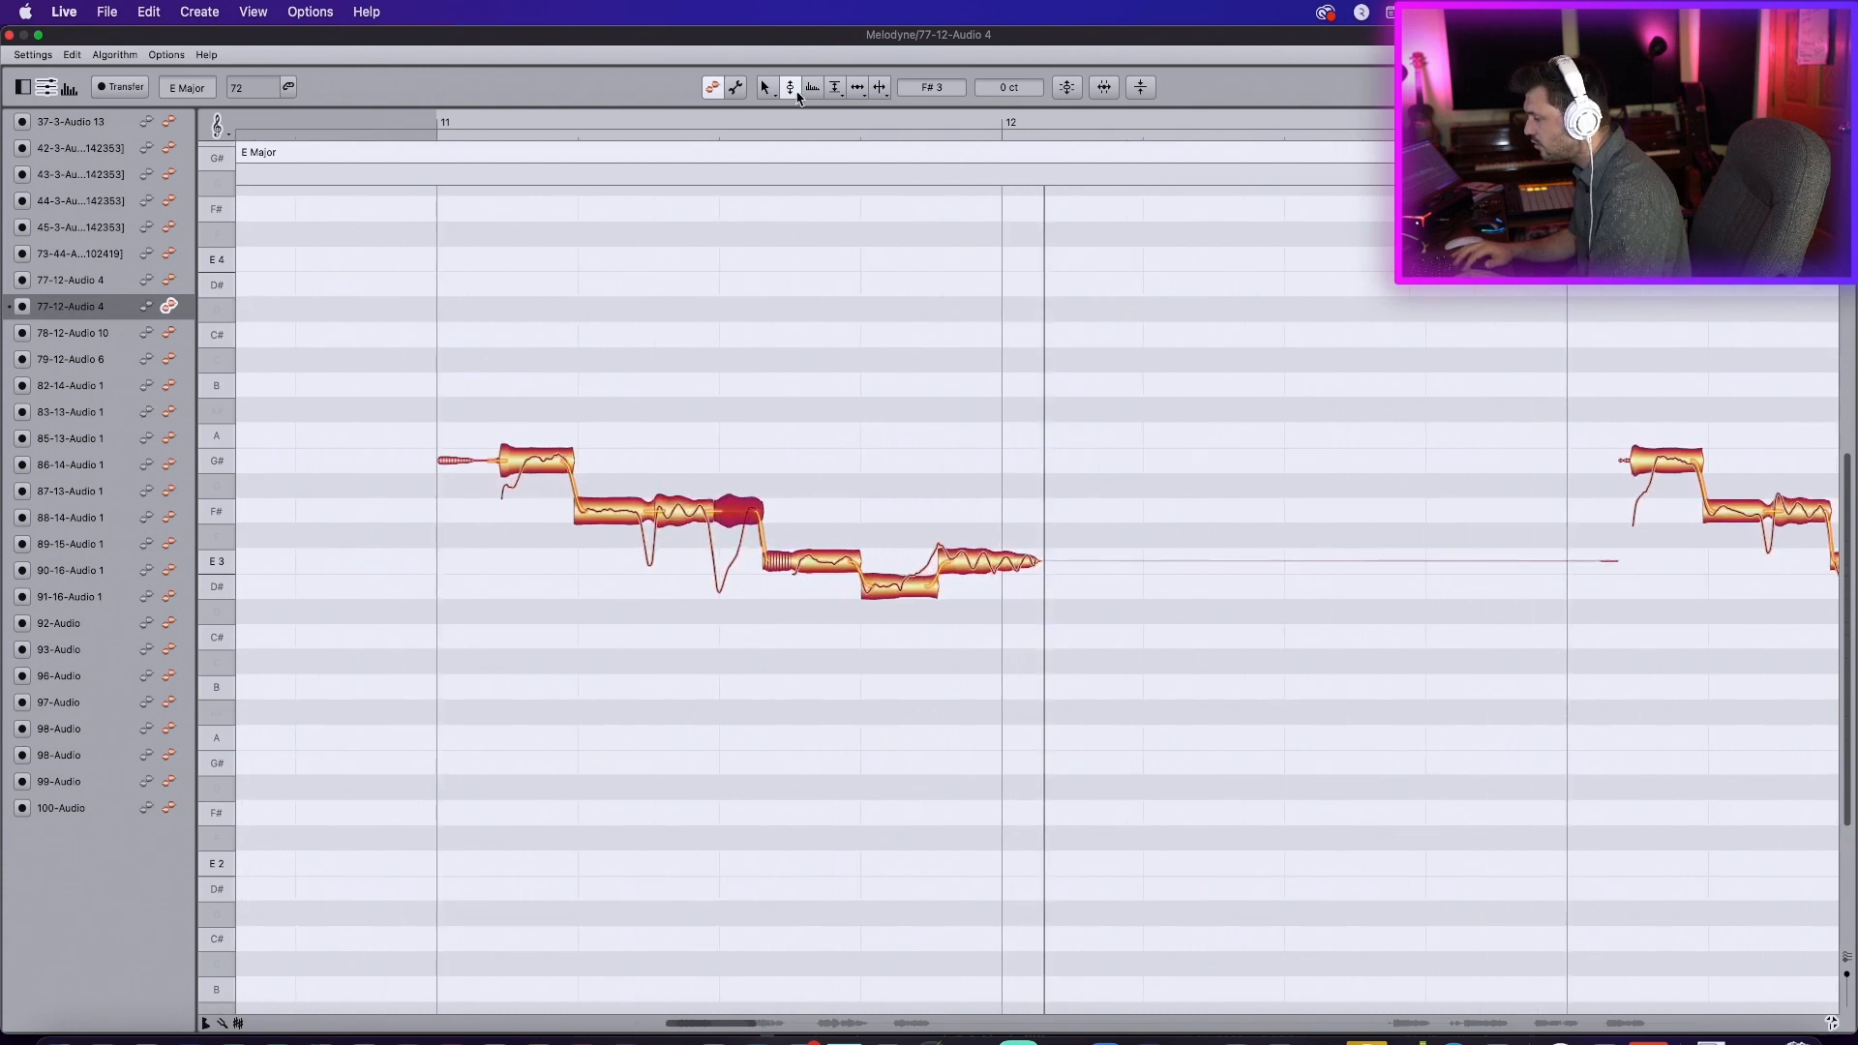
drag(799, 97, 797, 127)
click(798, 113)
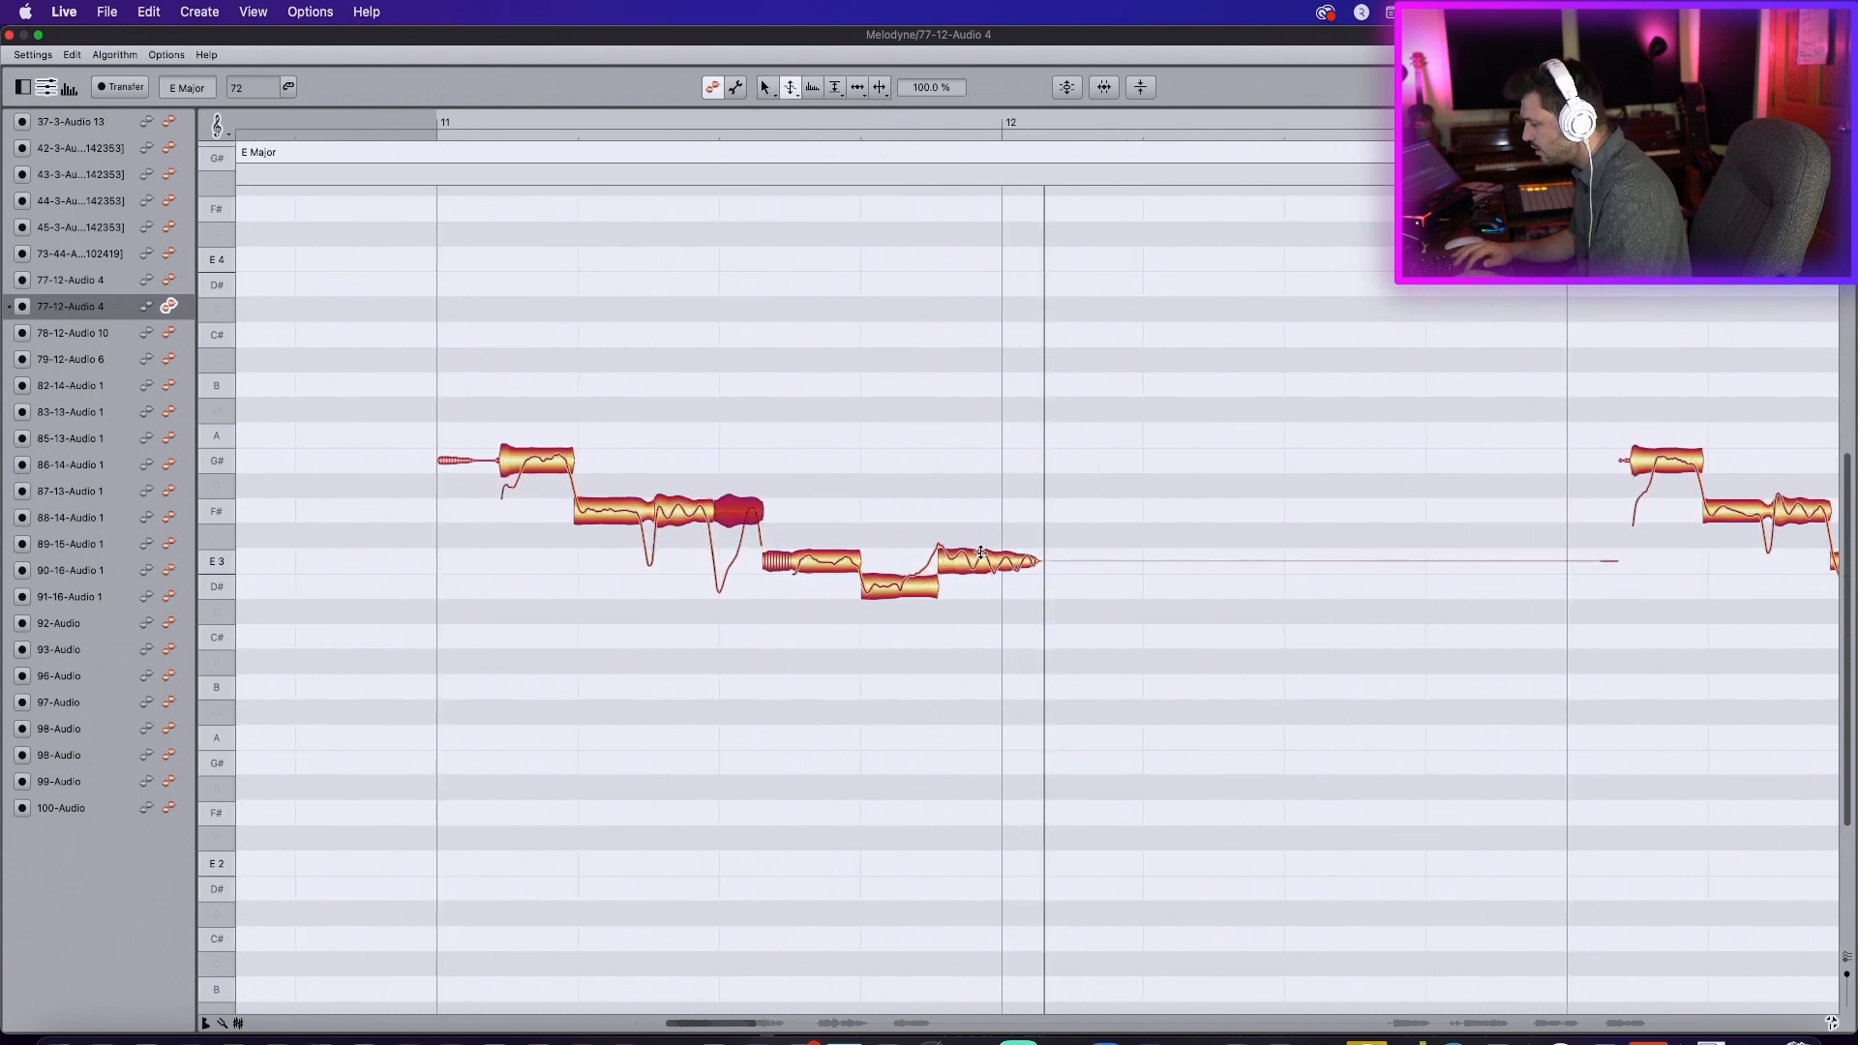
drag(981, 553, 984, 579)
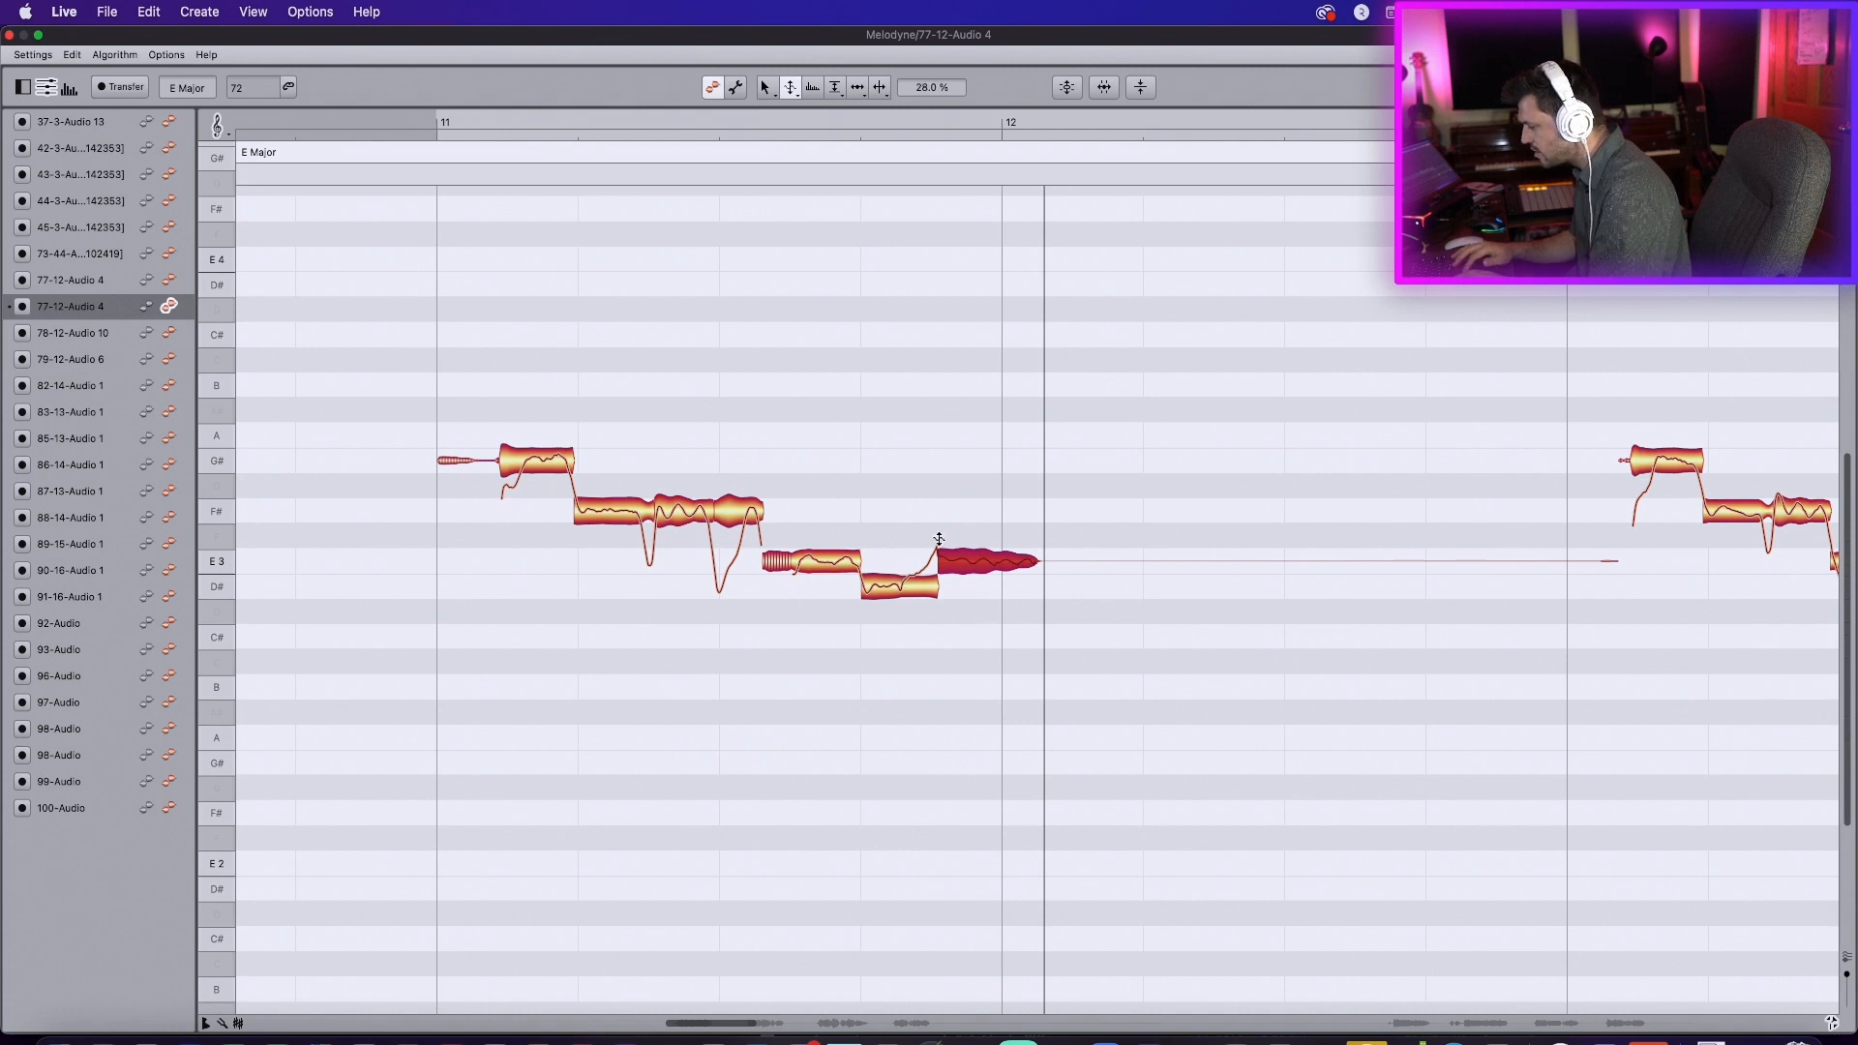
click(909, 585)
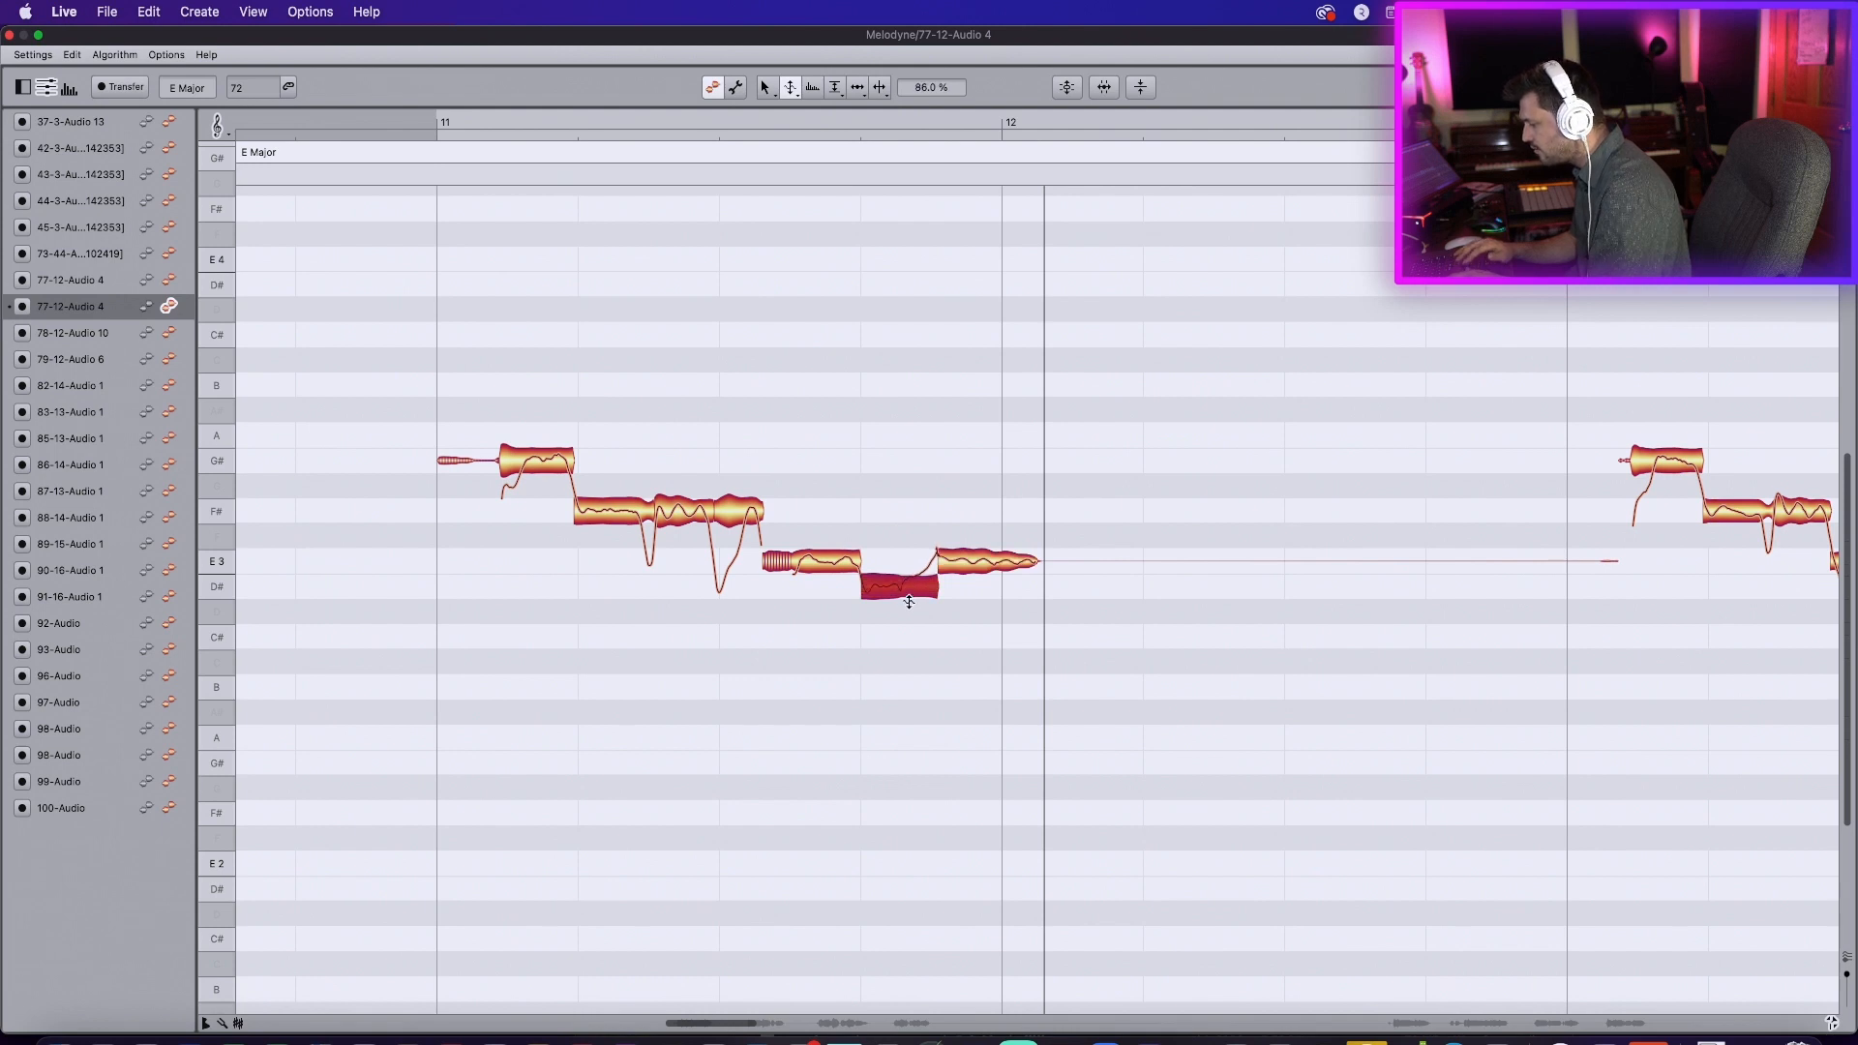
click(957, 563)
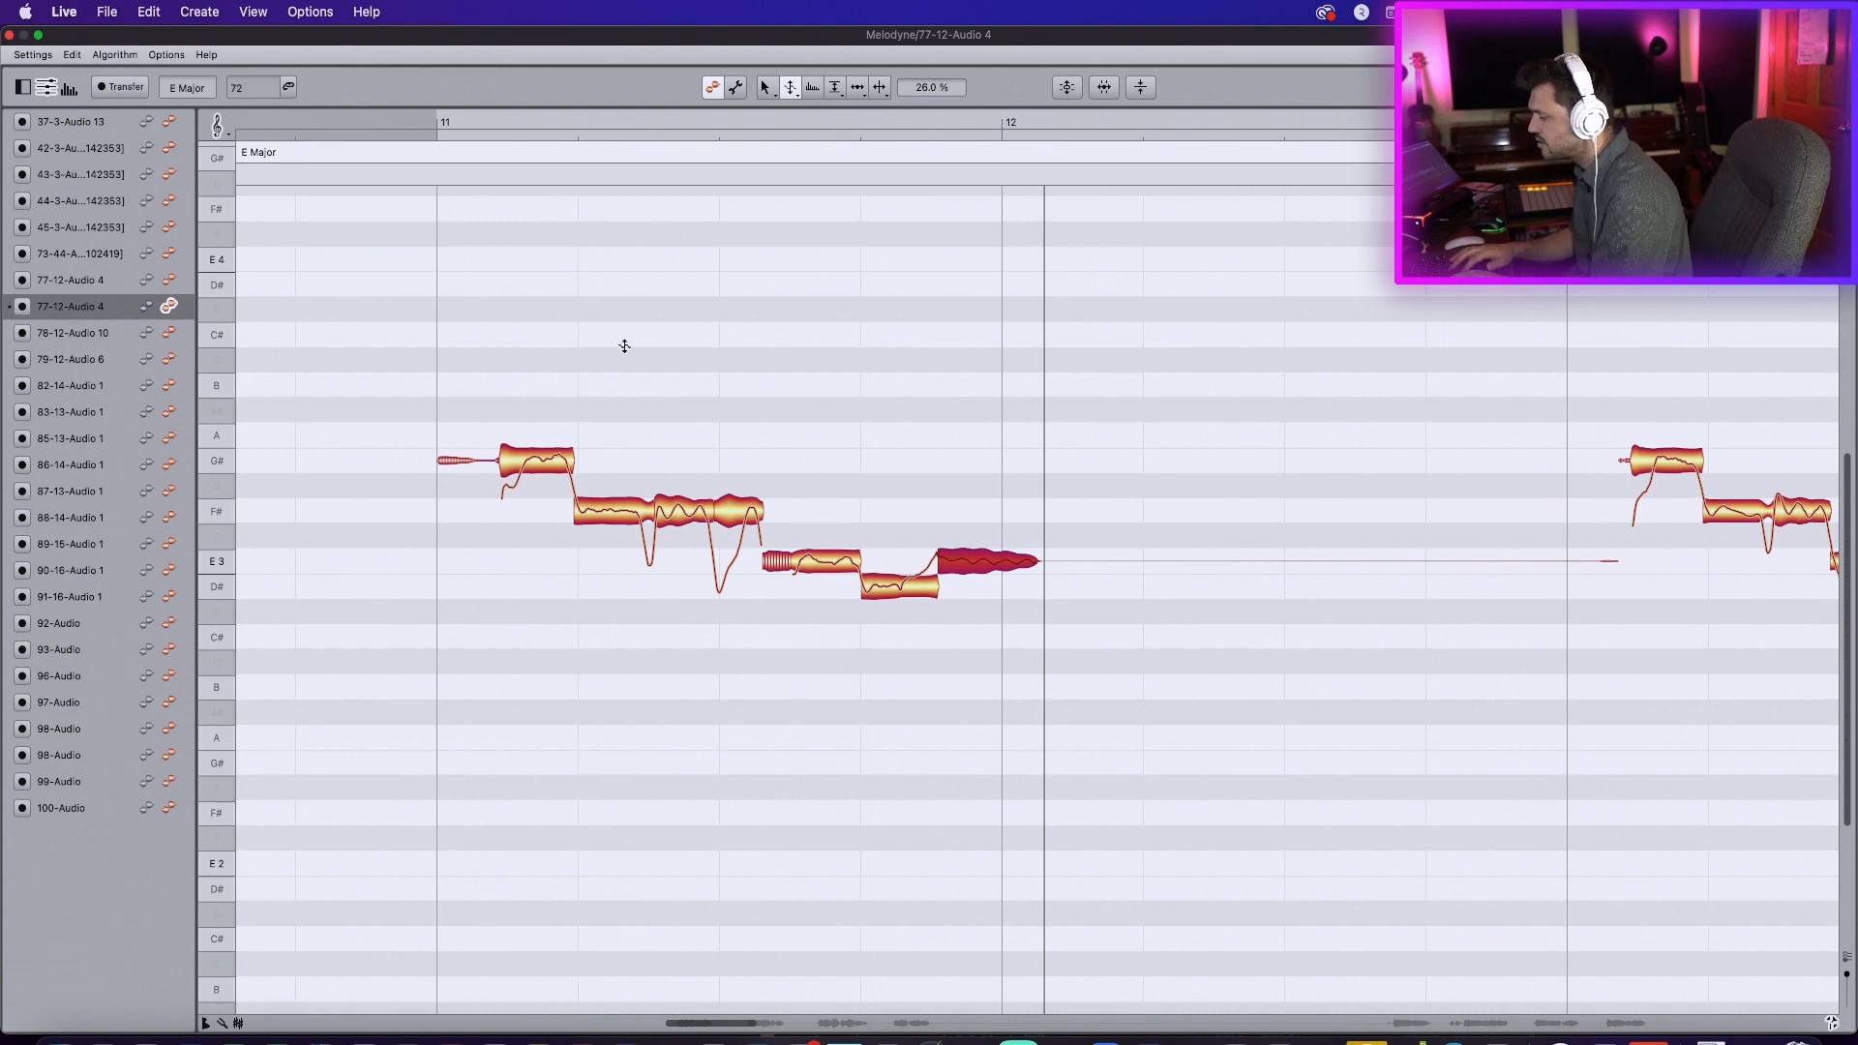
click(543, 372)
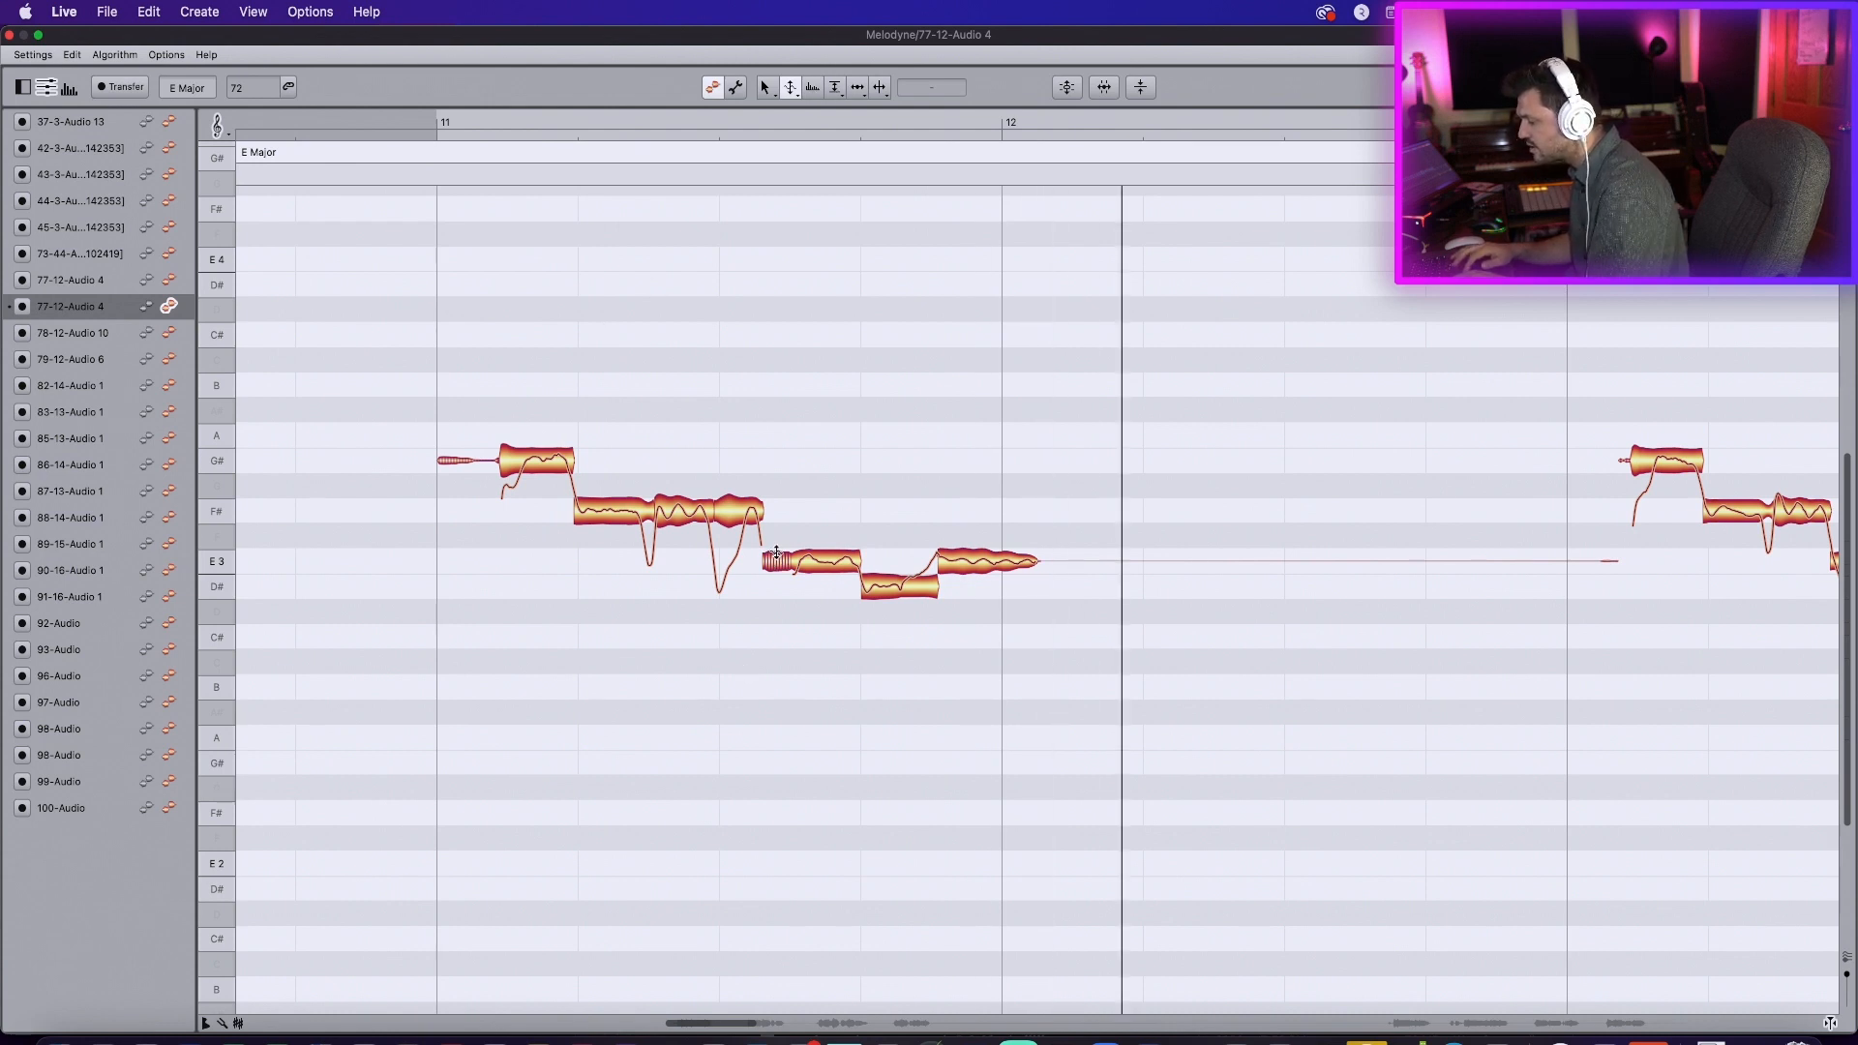
Step: Audition the first phrase's notes around the transition from F# to E
click(760, 127)
drag(762, 123, 858, 130)
click(783, 123)
mouse_move(784, 123)
mouse_down()
mouse_move(1087, 145)
mouse_move(631, 128)
mouse_move(813, 145)
mouse_up()
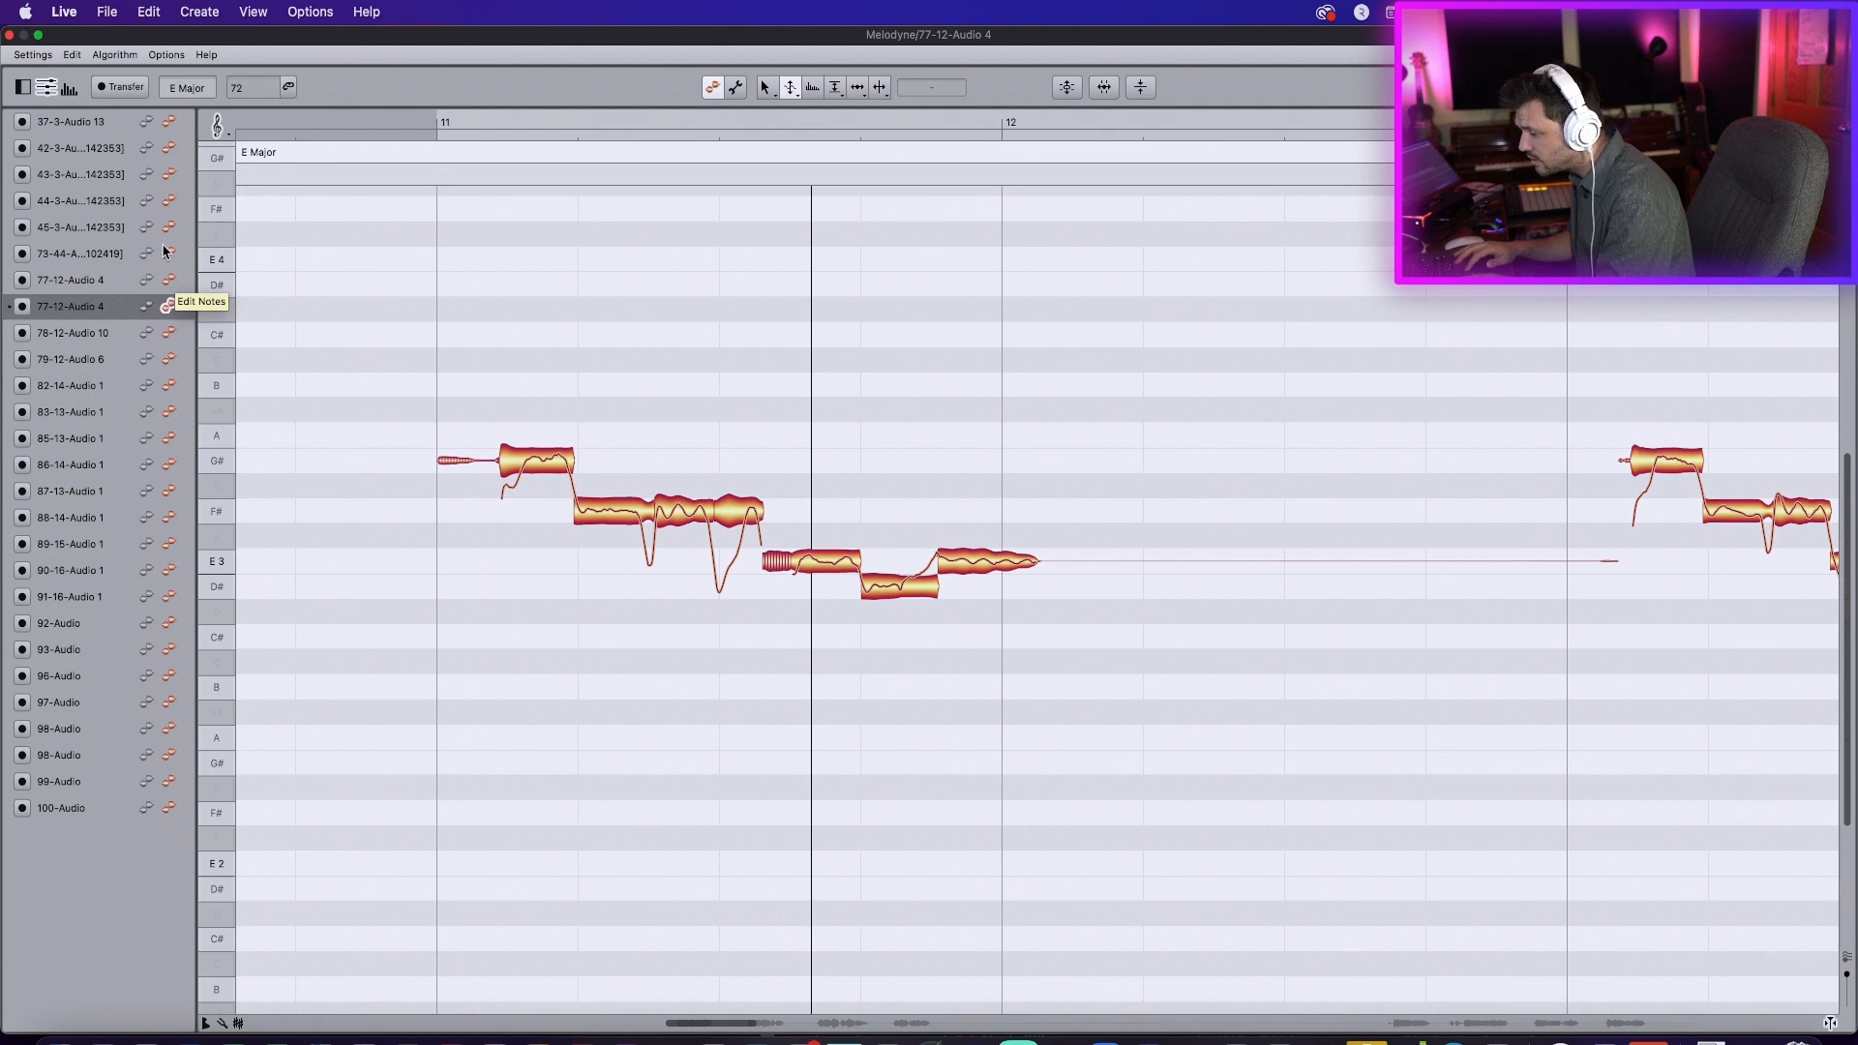
Step: Compare both 77-12-Audio 4 tracks with their overlapping notes spread apart, then collapse the spread and hide the added track
click(170, 282)
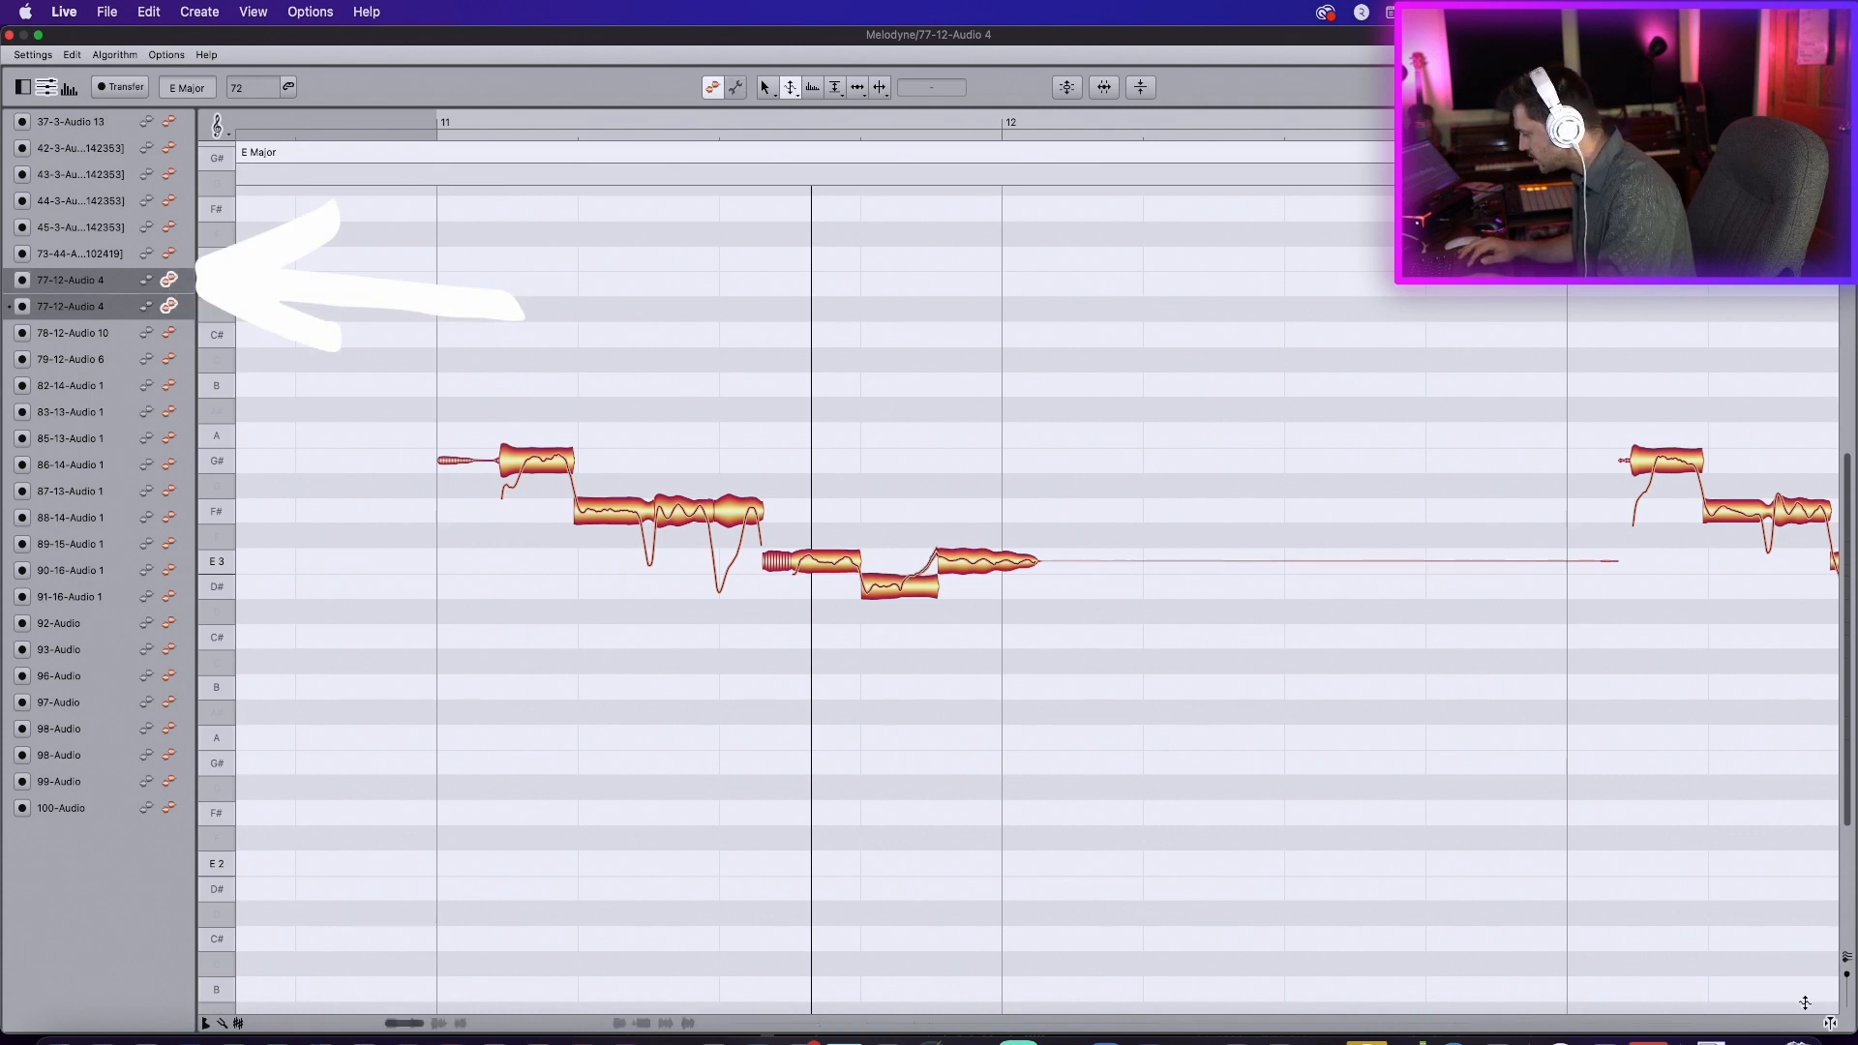
click(1846, 962)
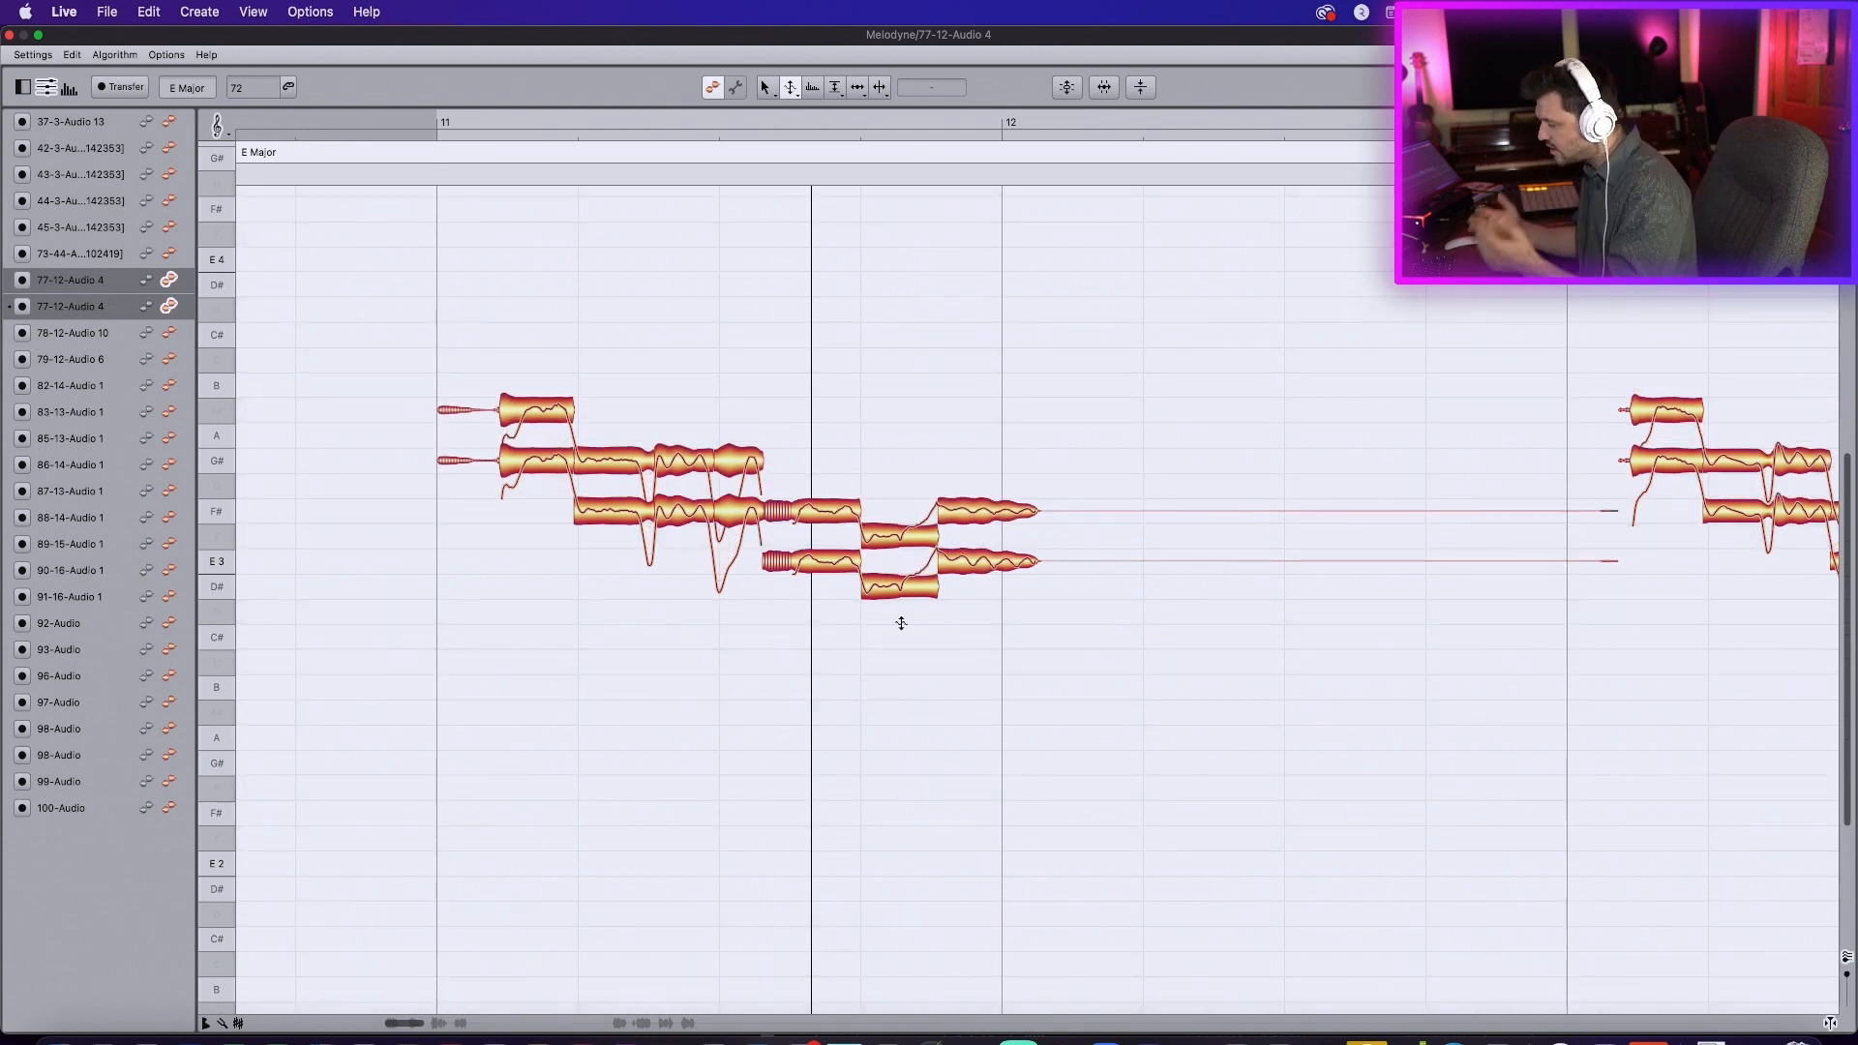
scroll(1152, 632, right, 10)
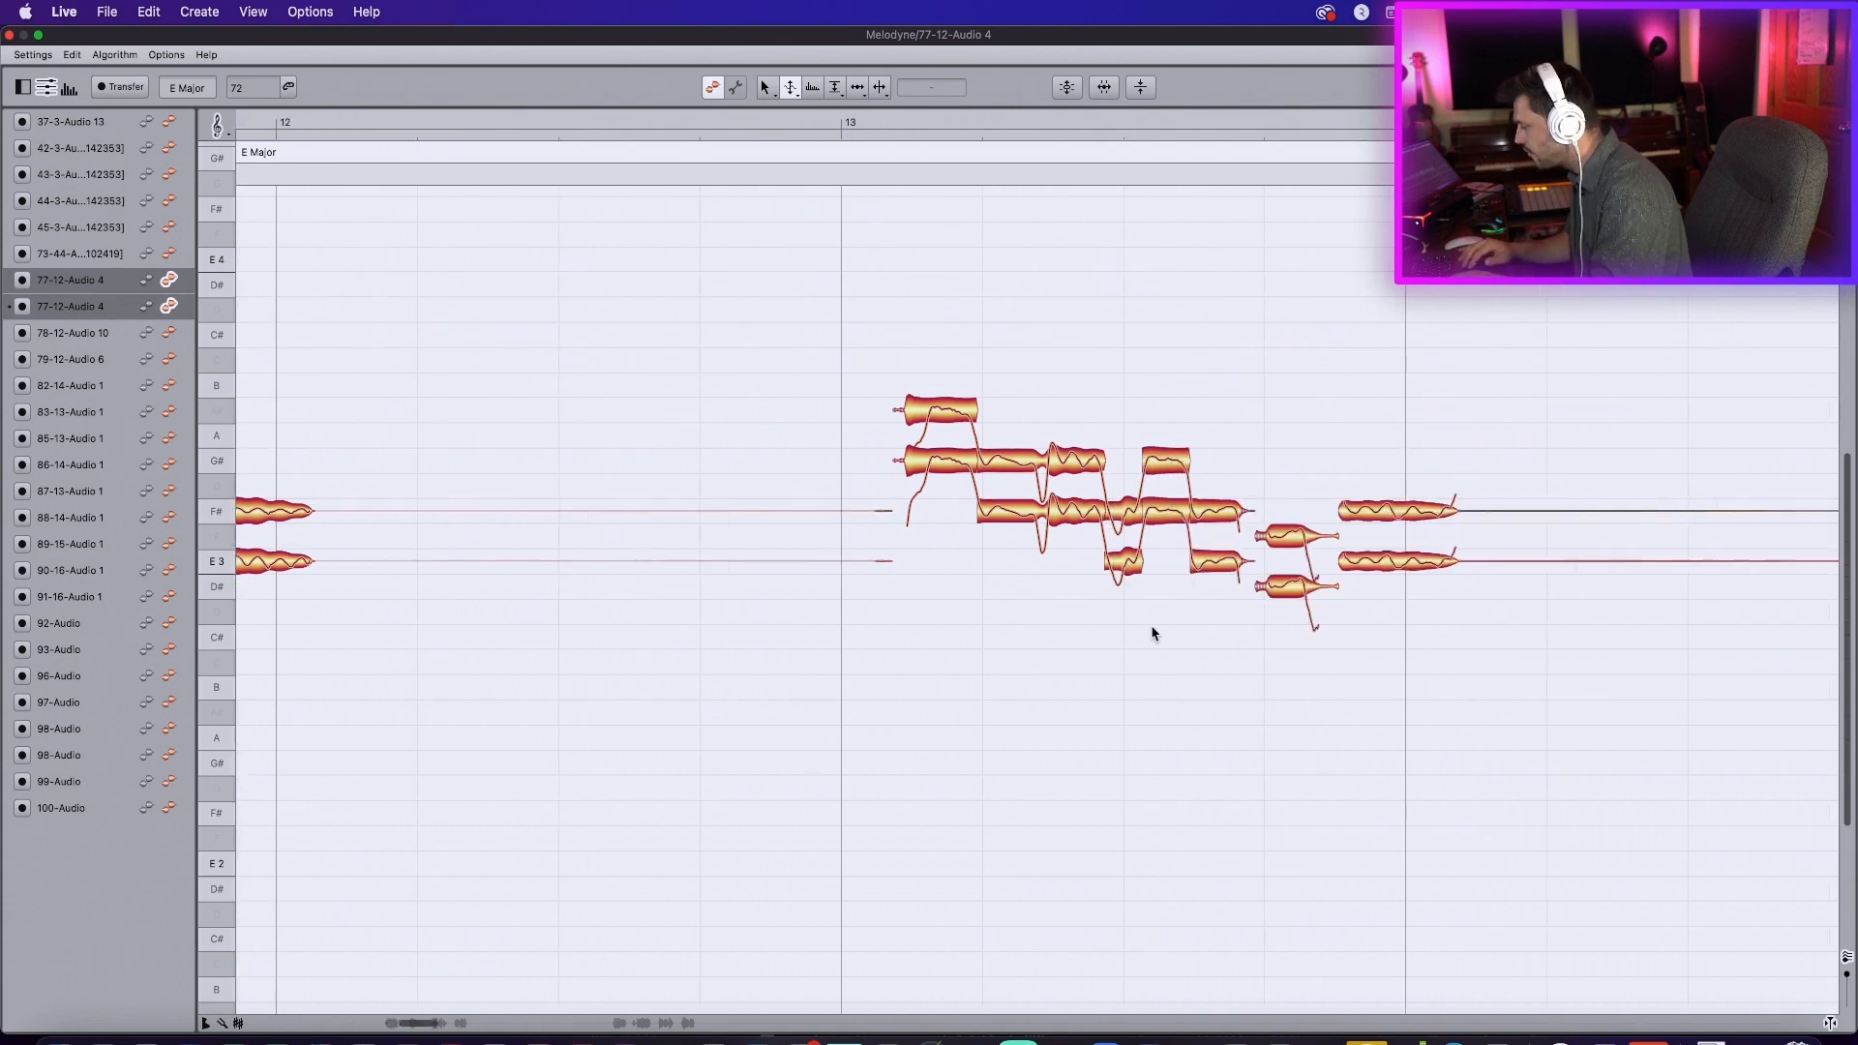
scroll(1248, 609, right, 5)
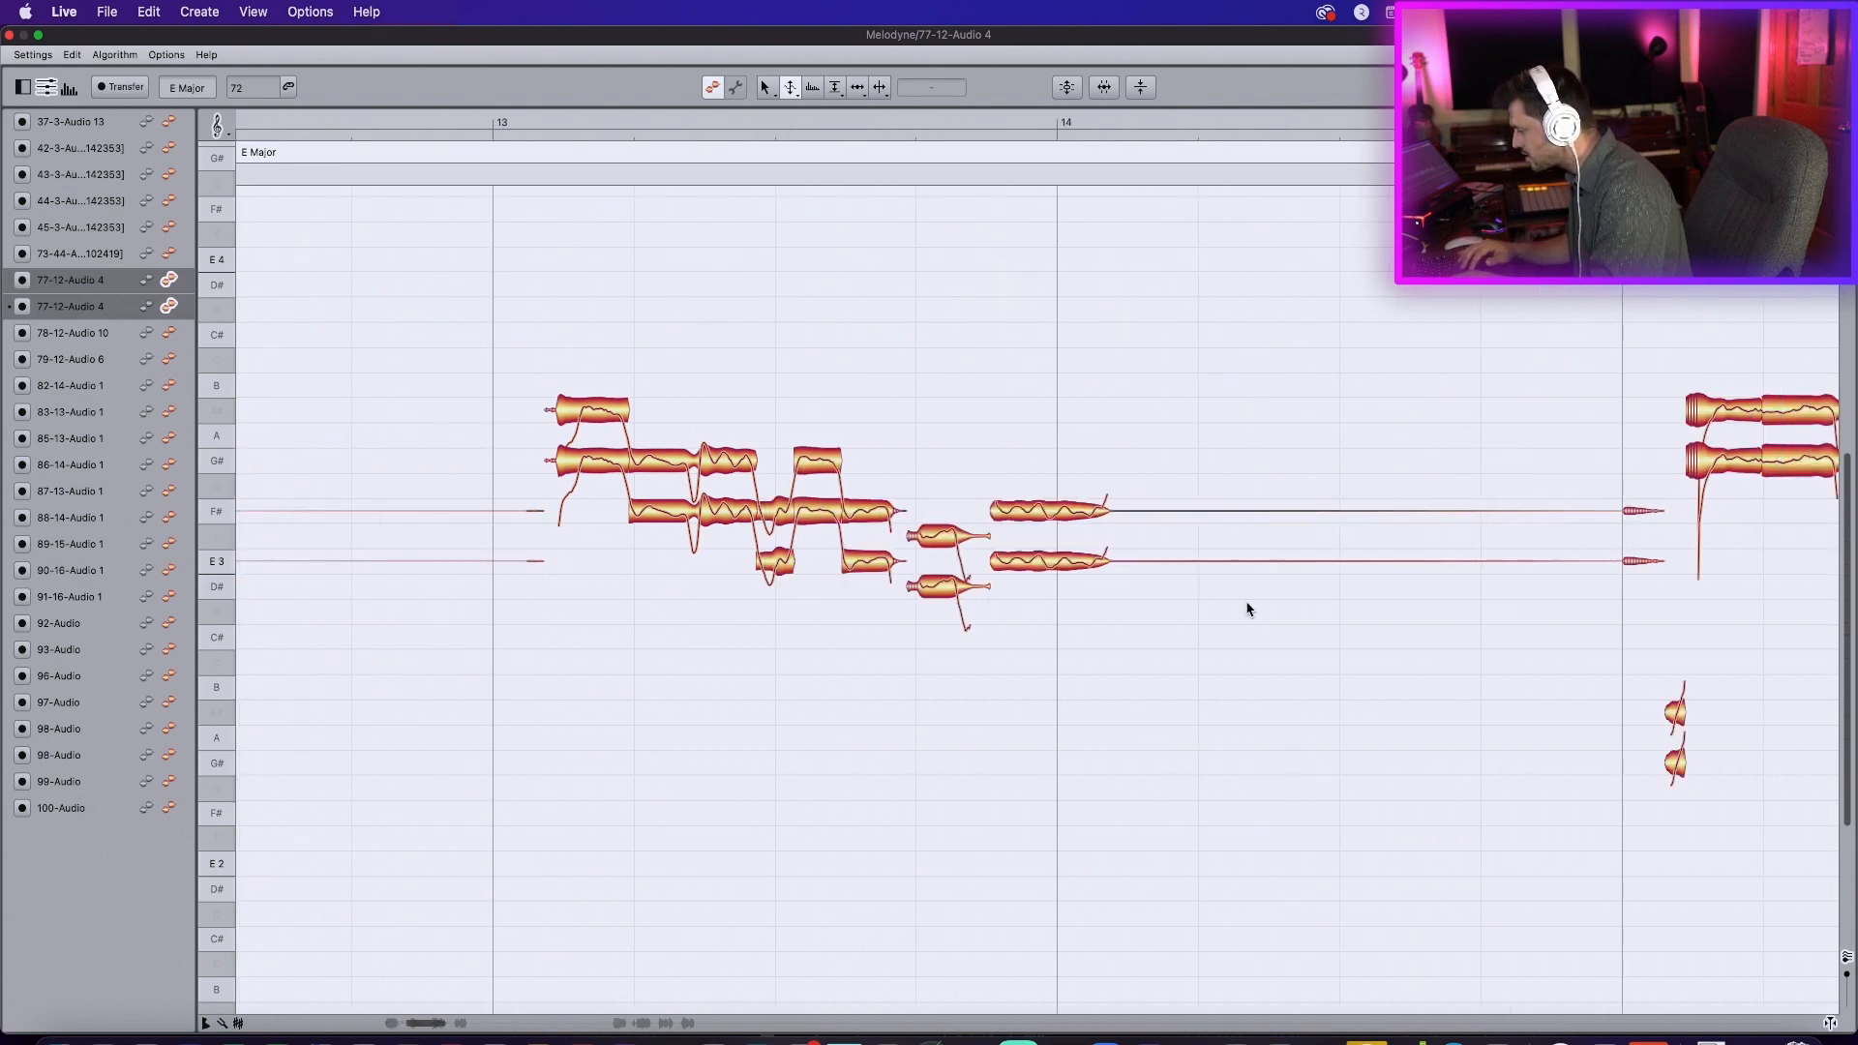
scroll(968, 523, right, 5)
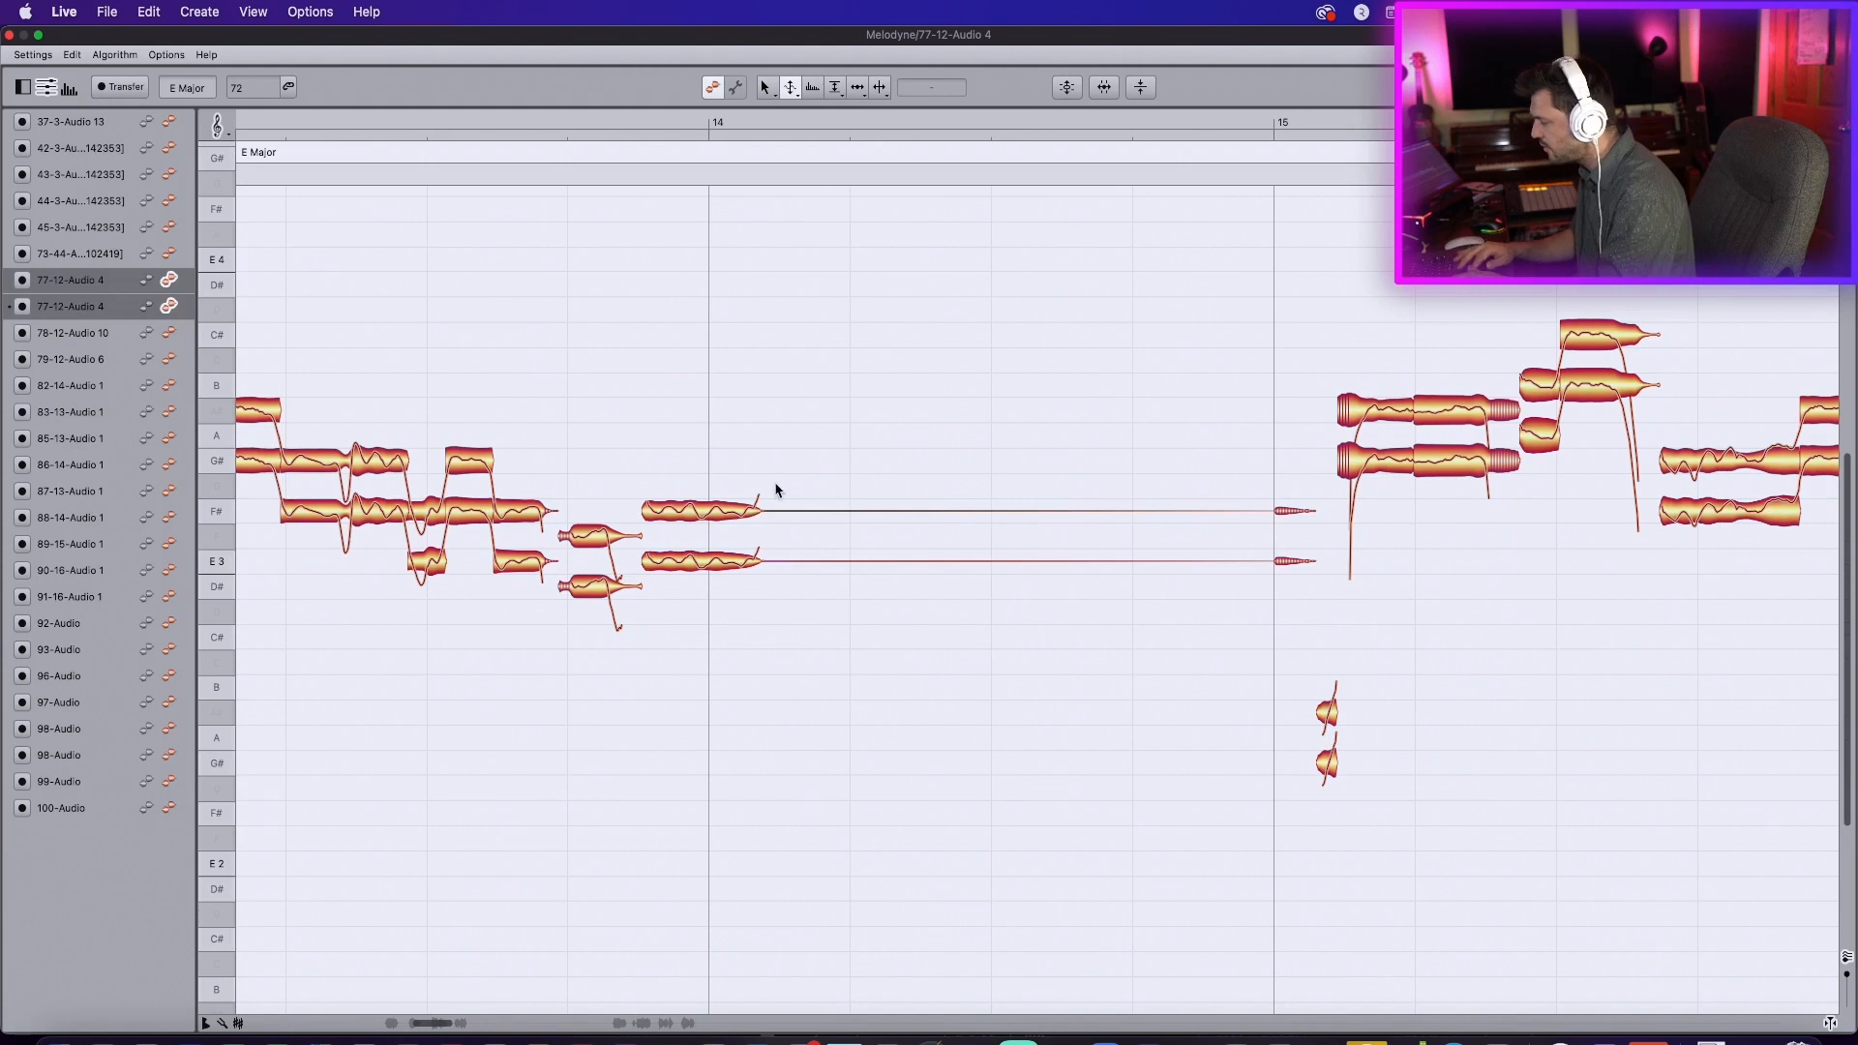
scroll(886, 563, right, 1)
scroll(886, 563, left, 10)
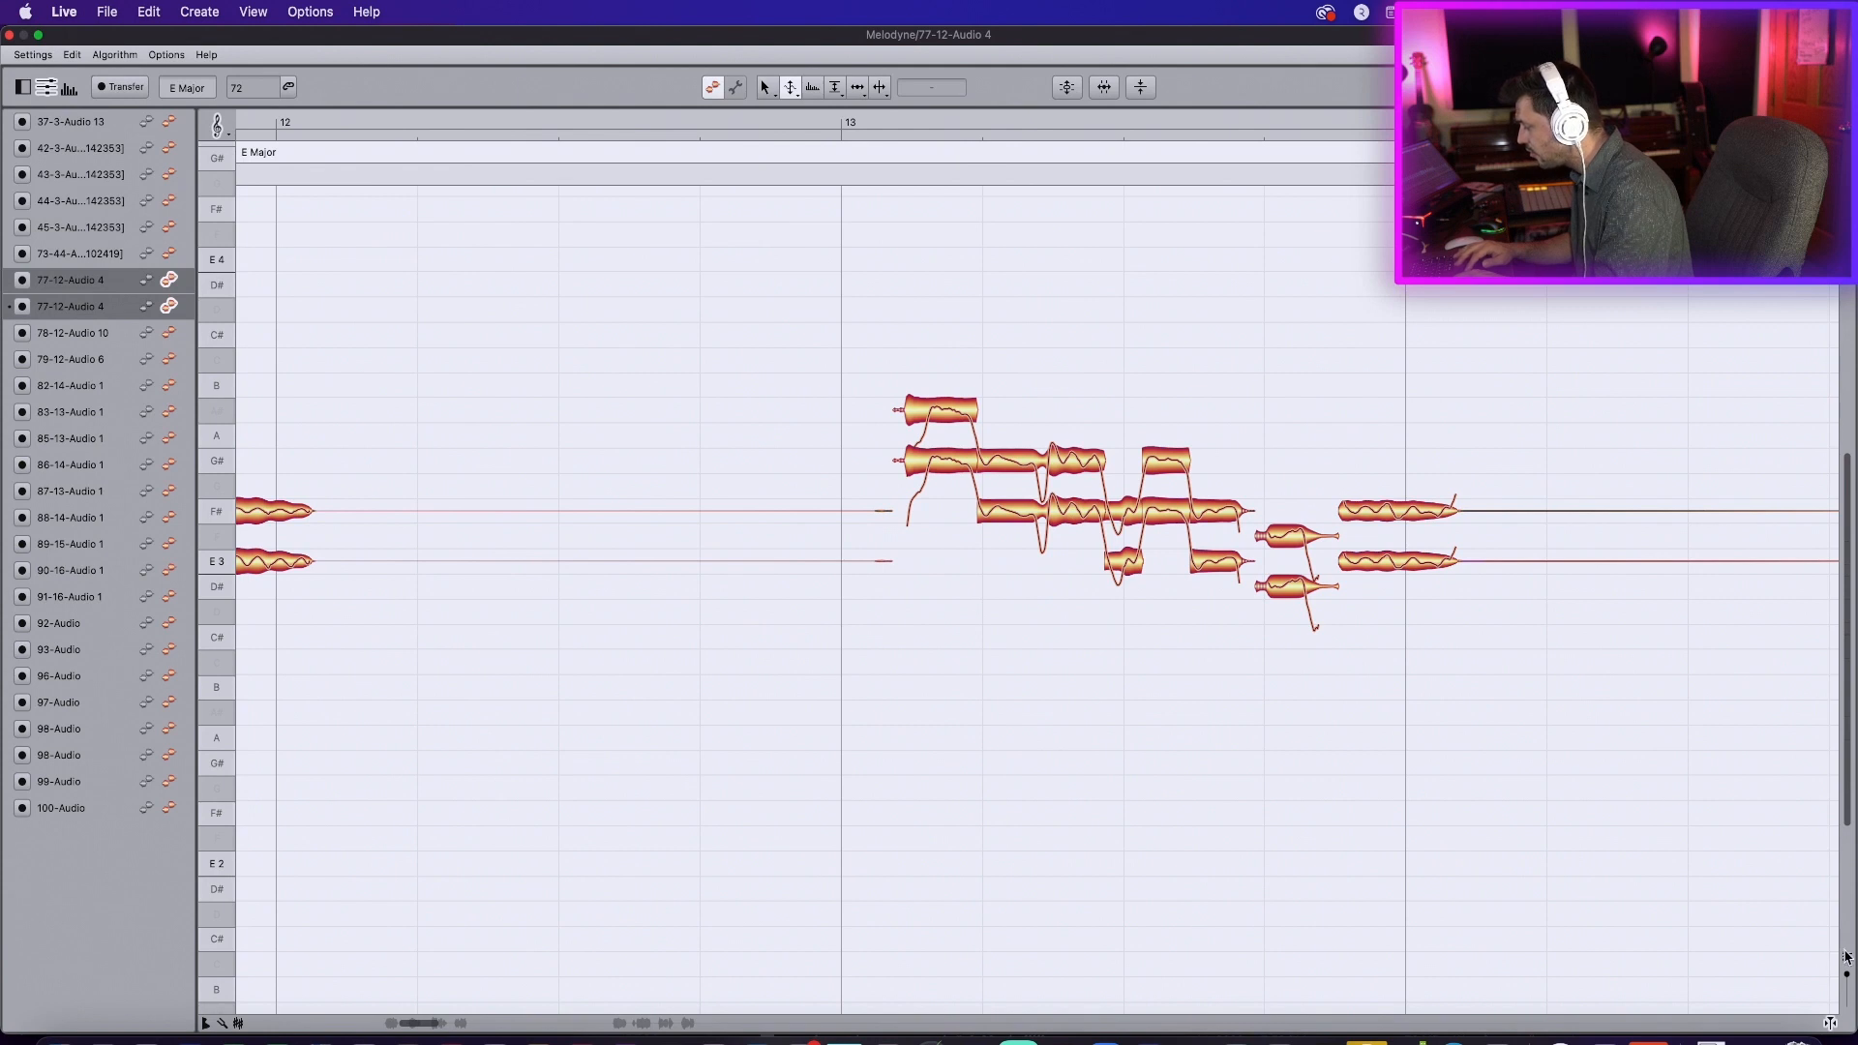
key(super+z)
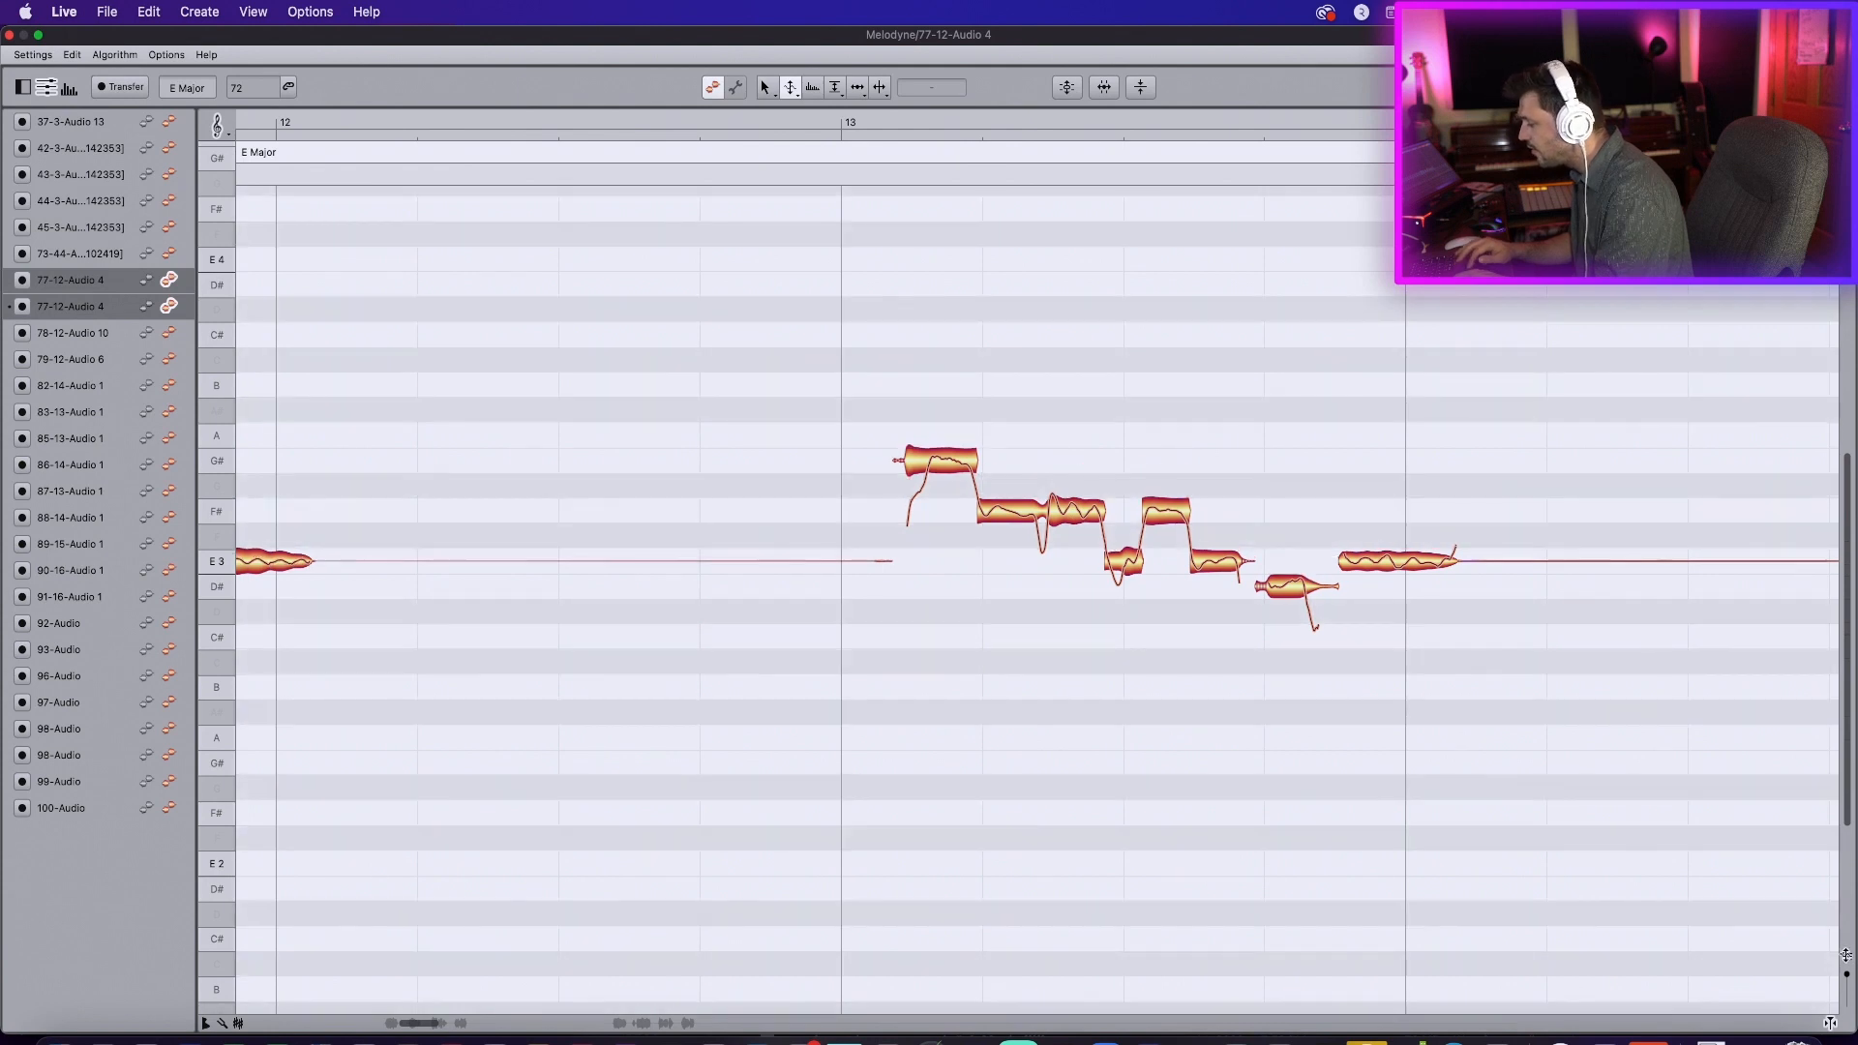
click(171, 280)
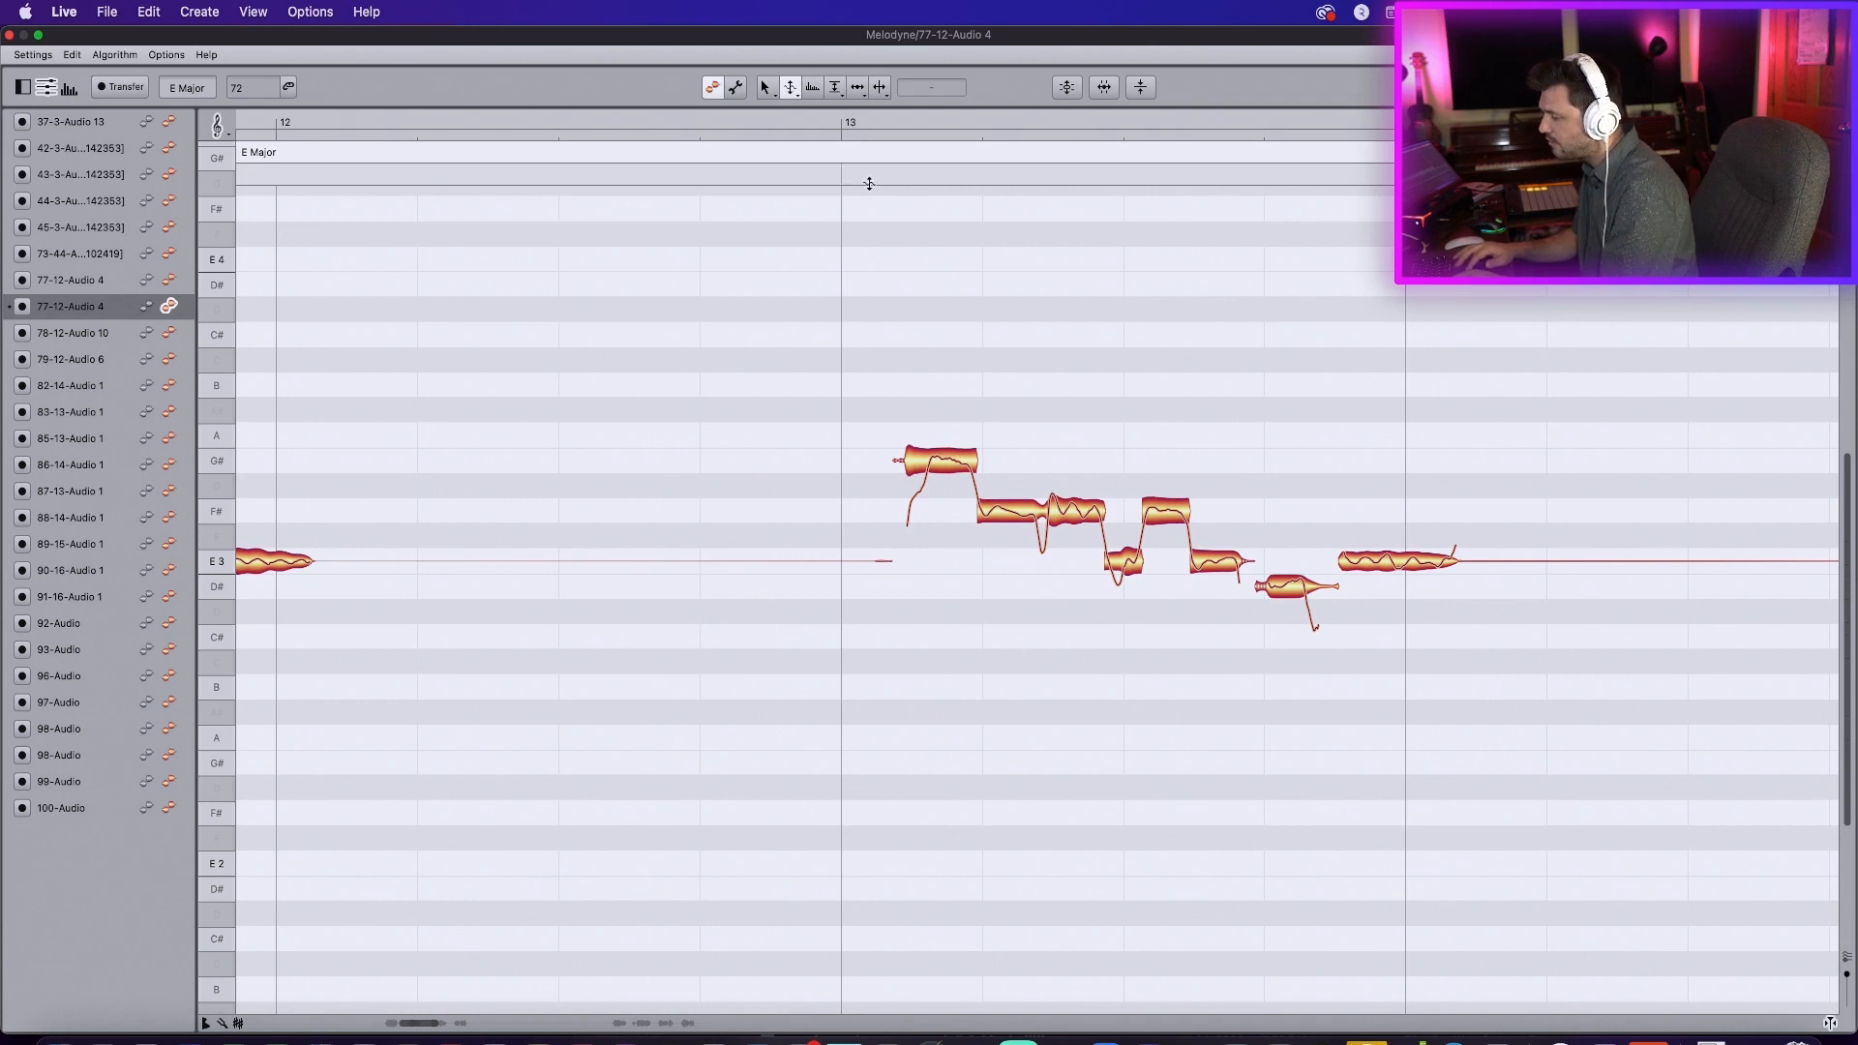
Step: Play back the opening notes of the second vocal phrase at bar 13
key(space)
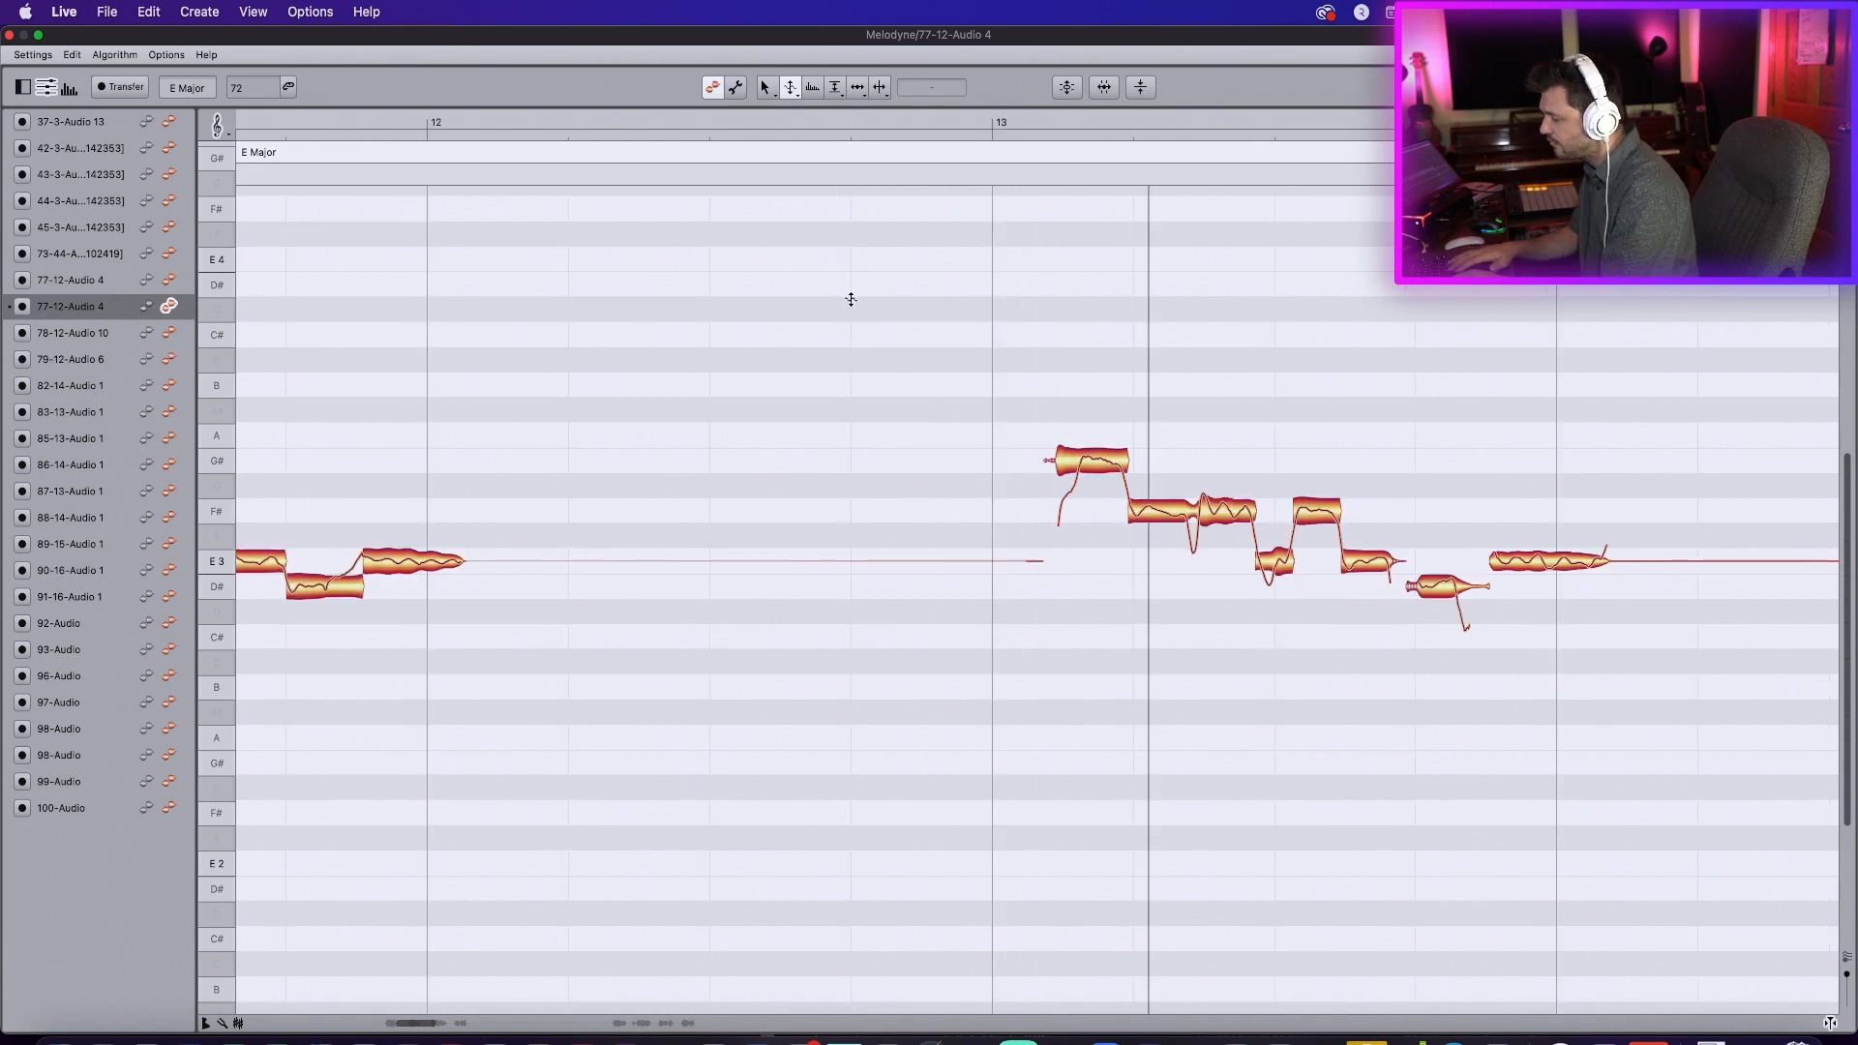
mouse_move(1045, 123)
mouse_down()
mouse_move(1038, 184)
mouse_move(1037, 116)
mouse_move(1078, 119)
mouse_move(1029, 131)
mouse_move(1046, 126)
mouse_up()
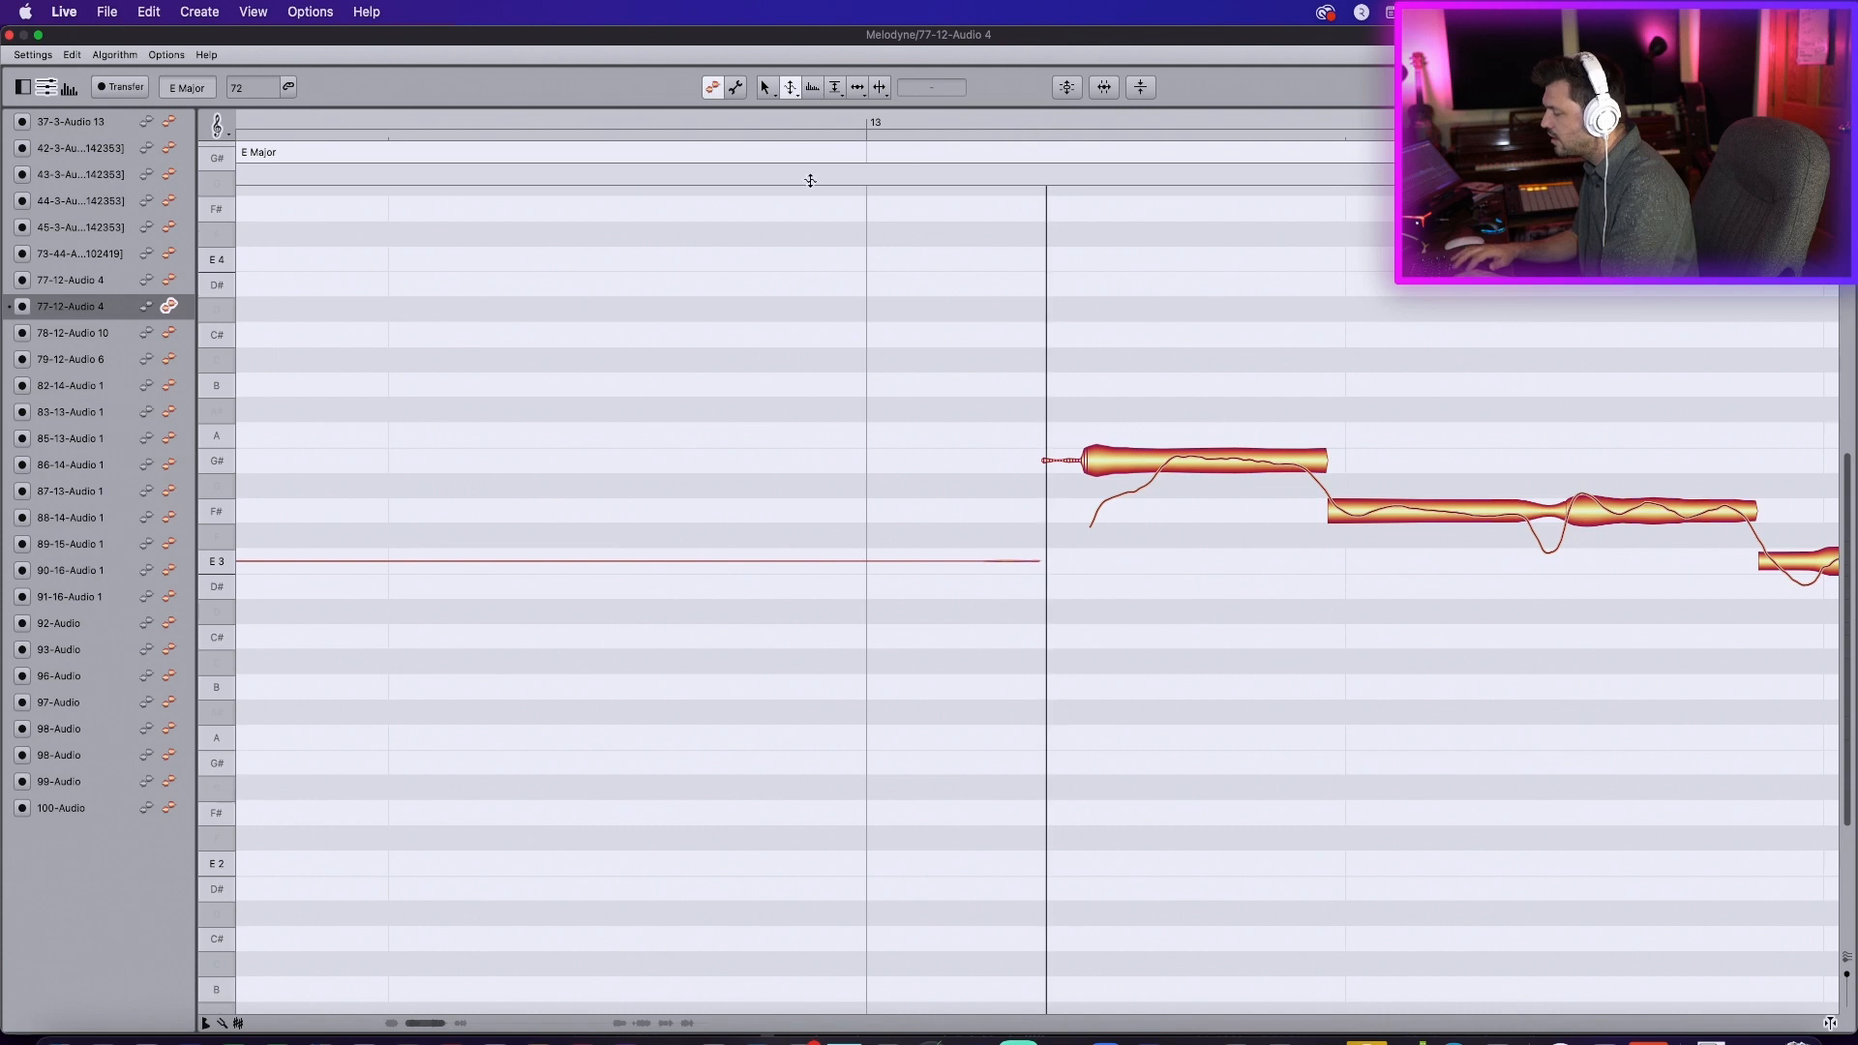
key(space)
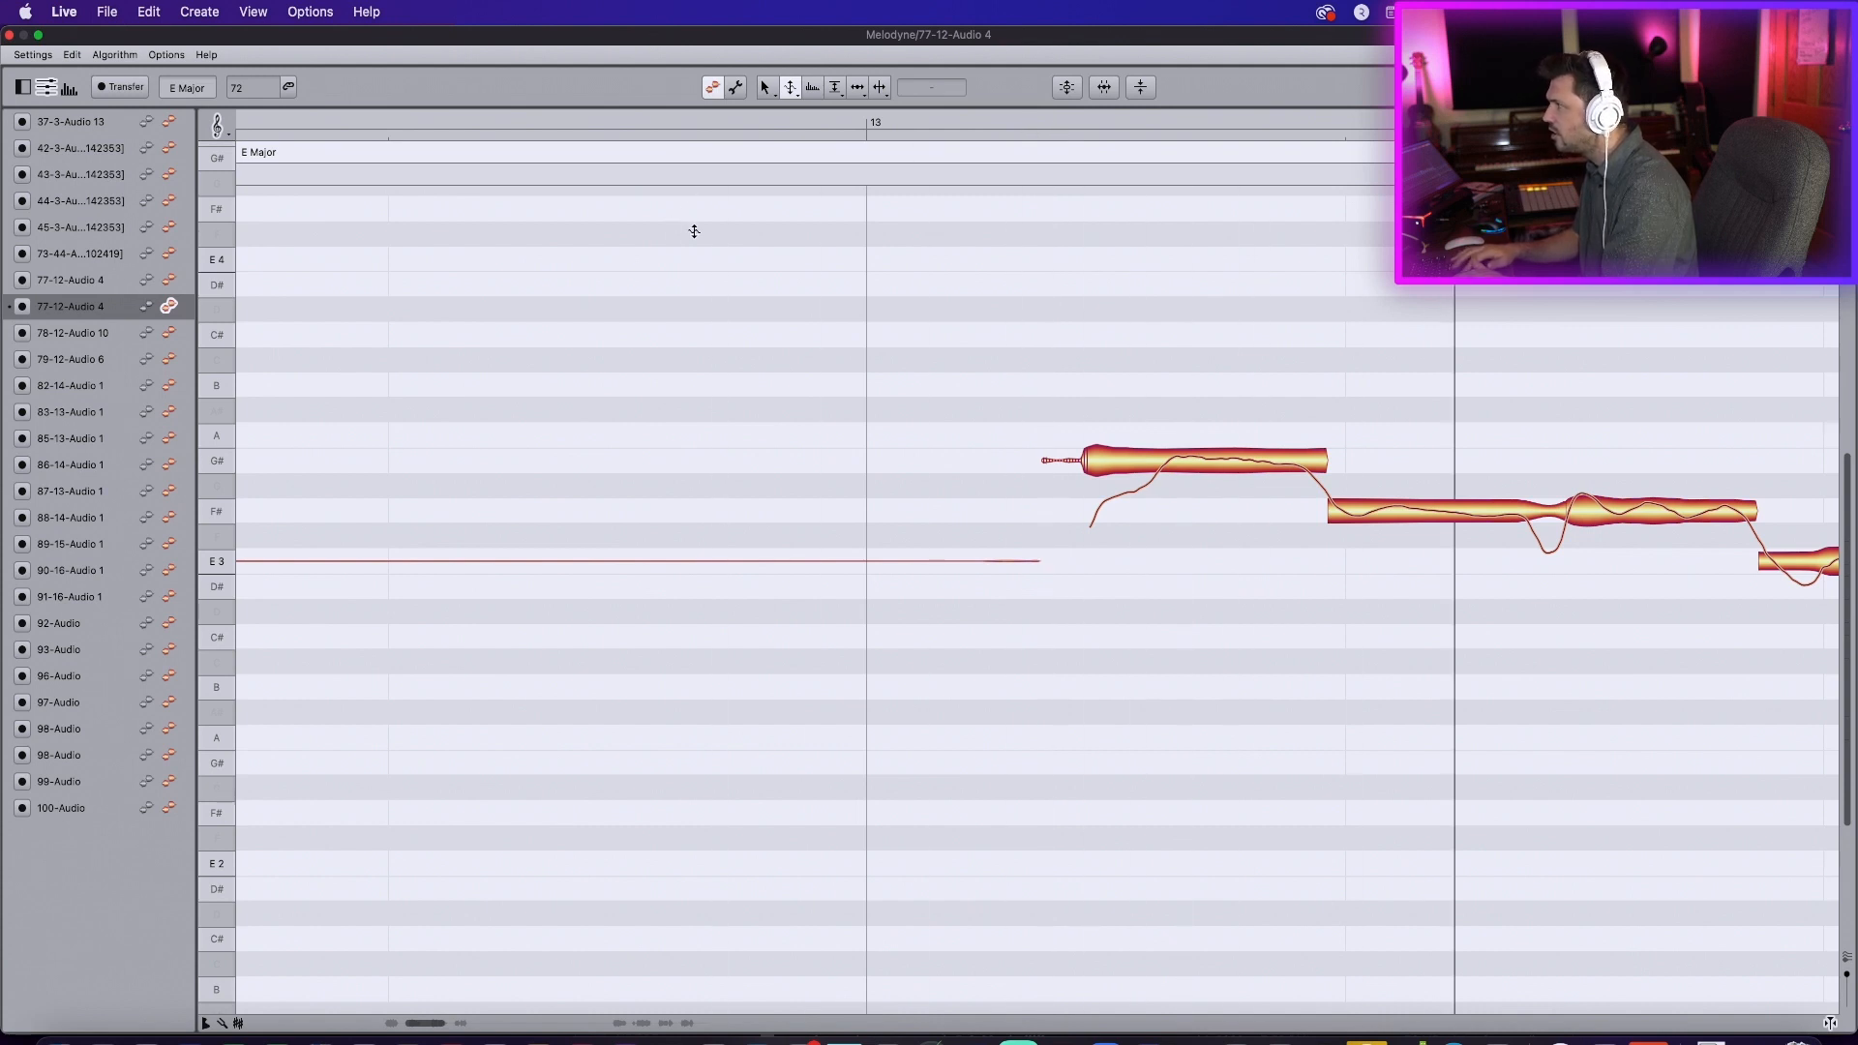
Step: Try a fade-in over the opening of the first G# note after bar 13 and audition it
click(836, 91)
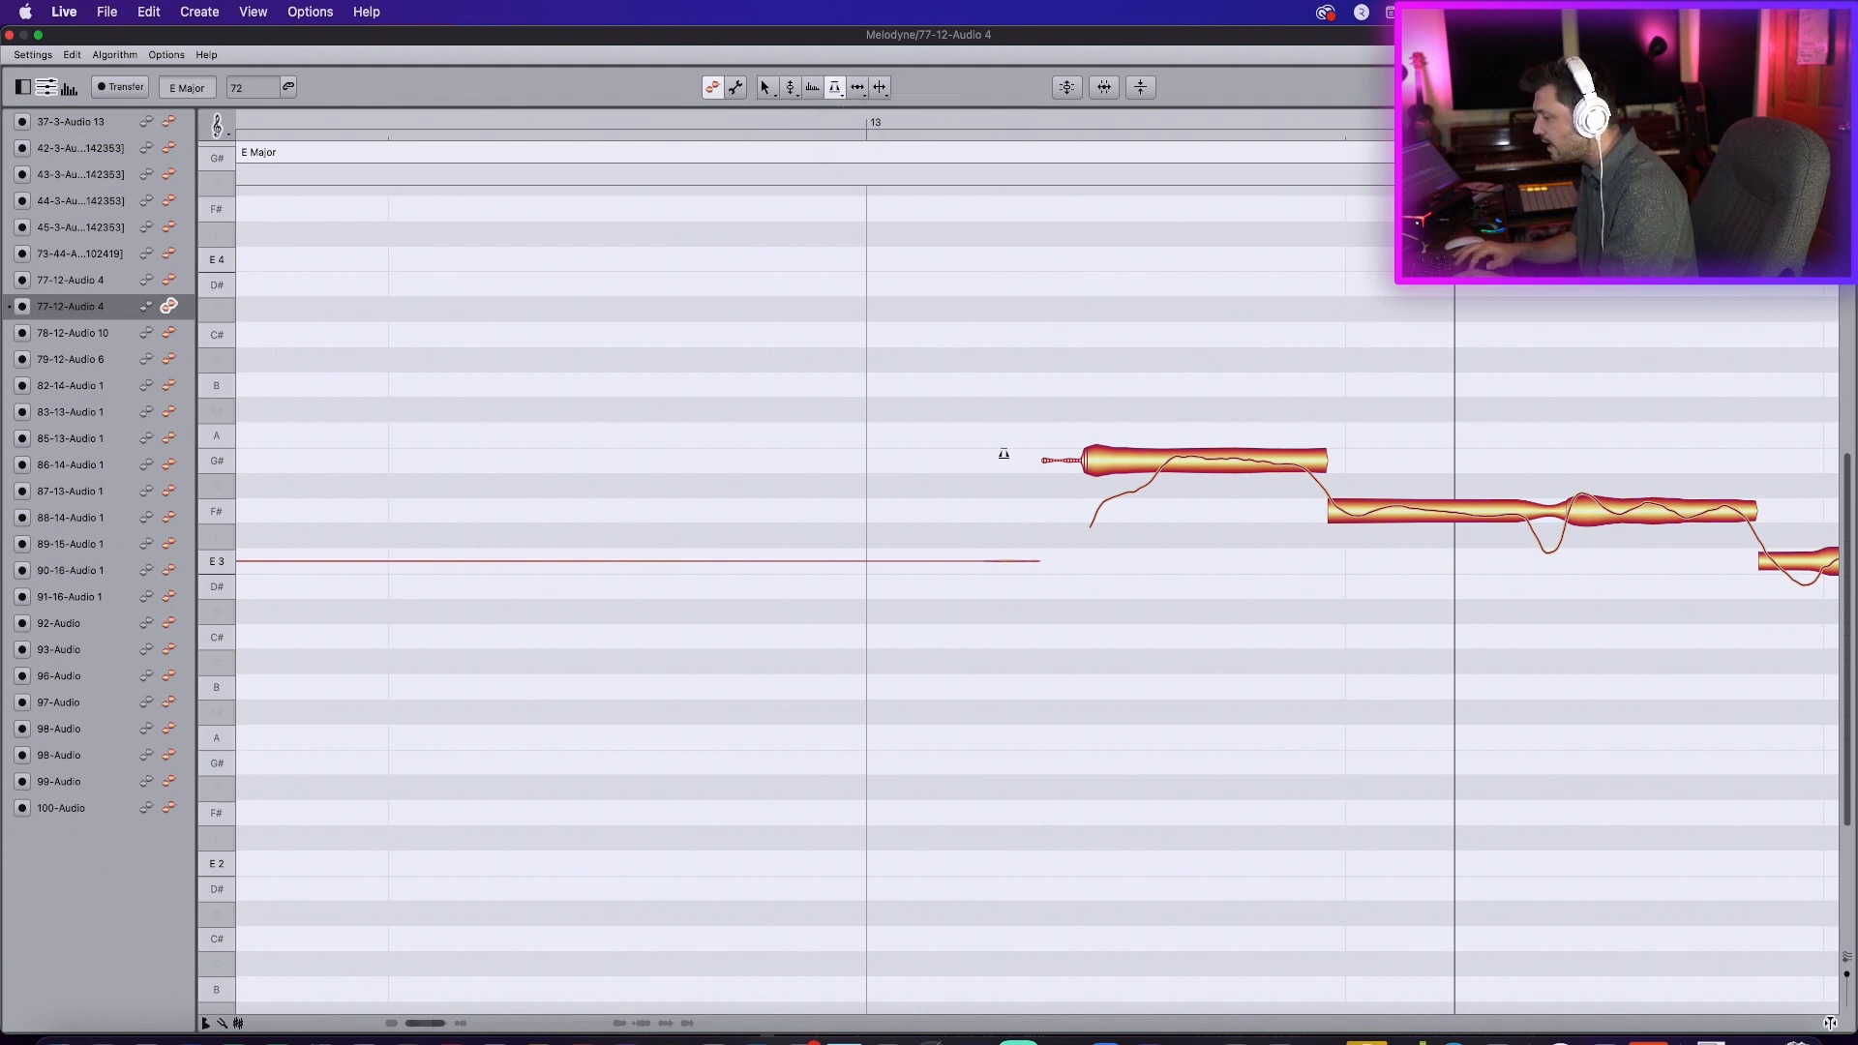
drag(1049, 461, 1146, 460)
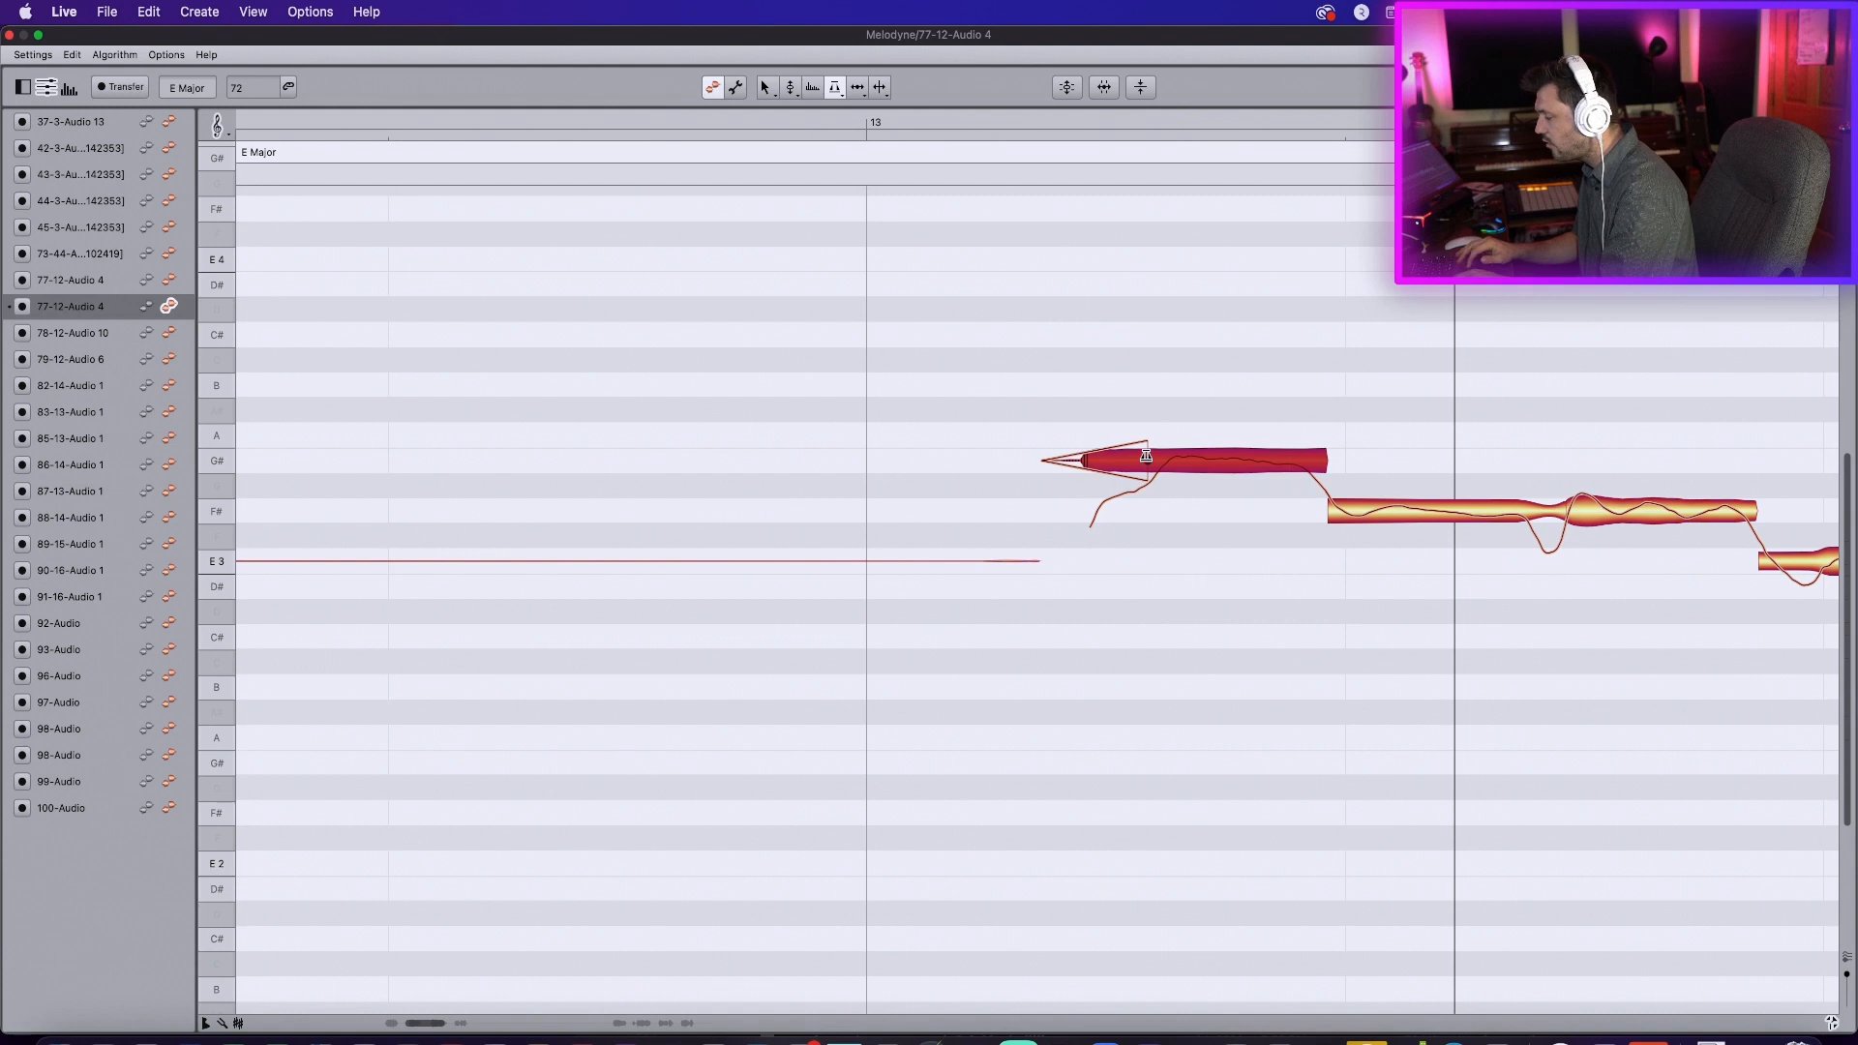
key(space)
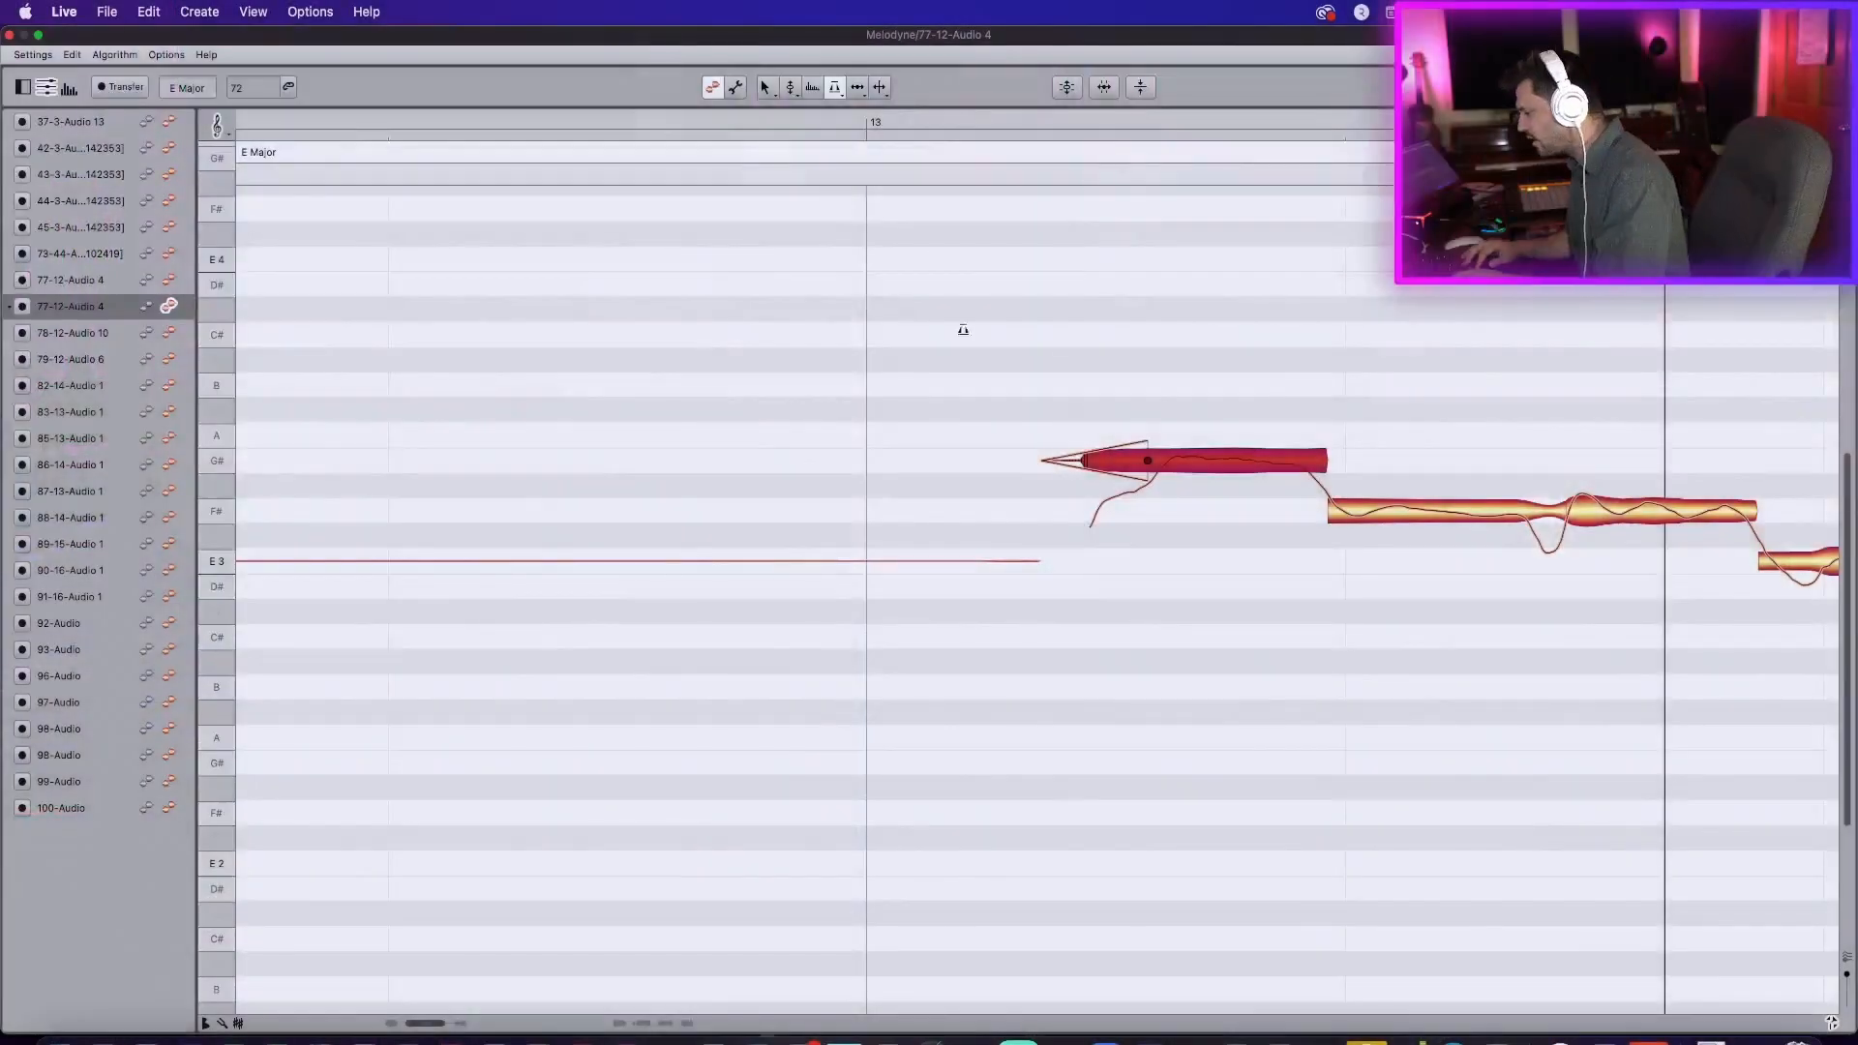
key(space)
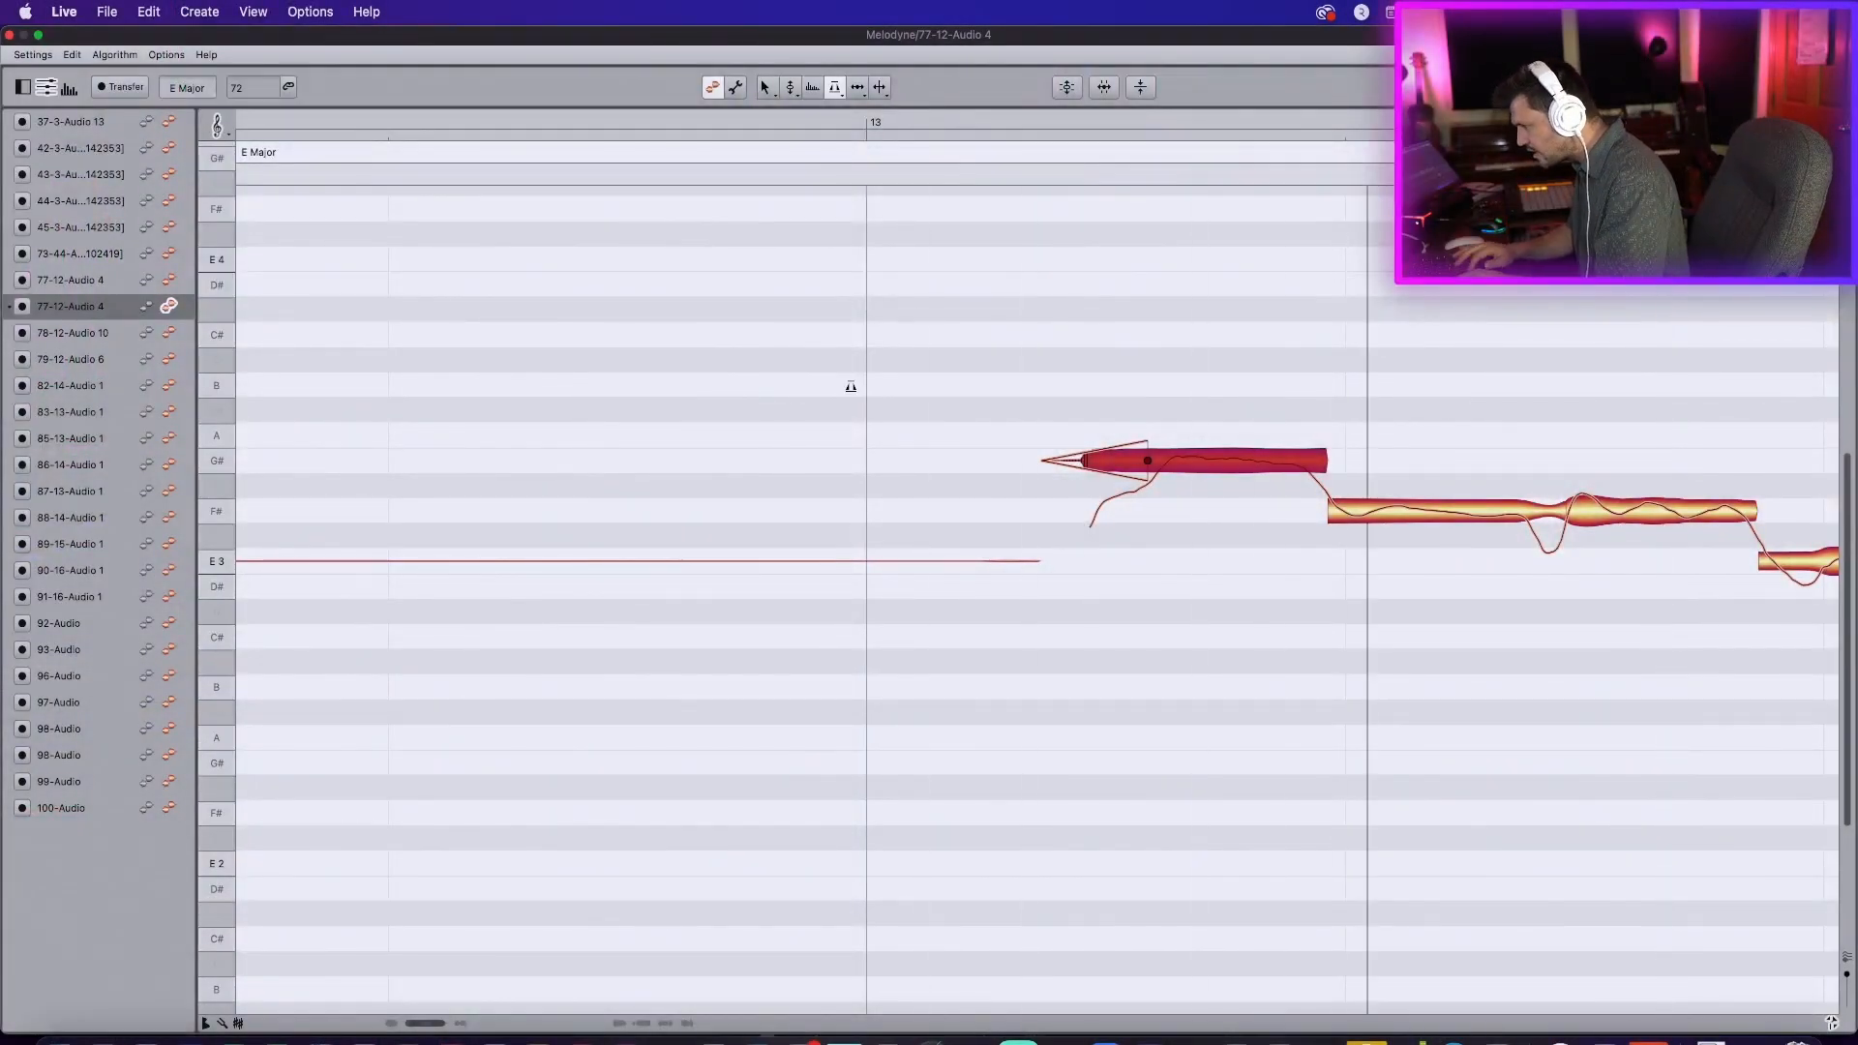
Step: Try a sibilant balance of -100% on the first G# note after bar 13, comparing playback with and without it
click(840, 95)
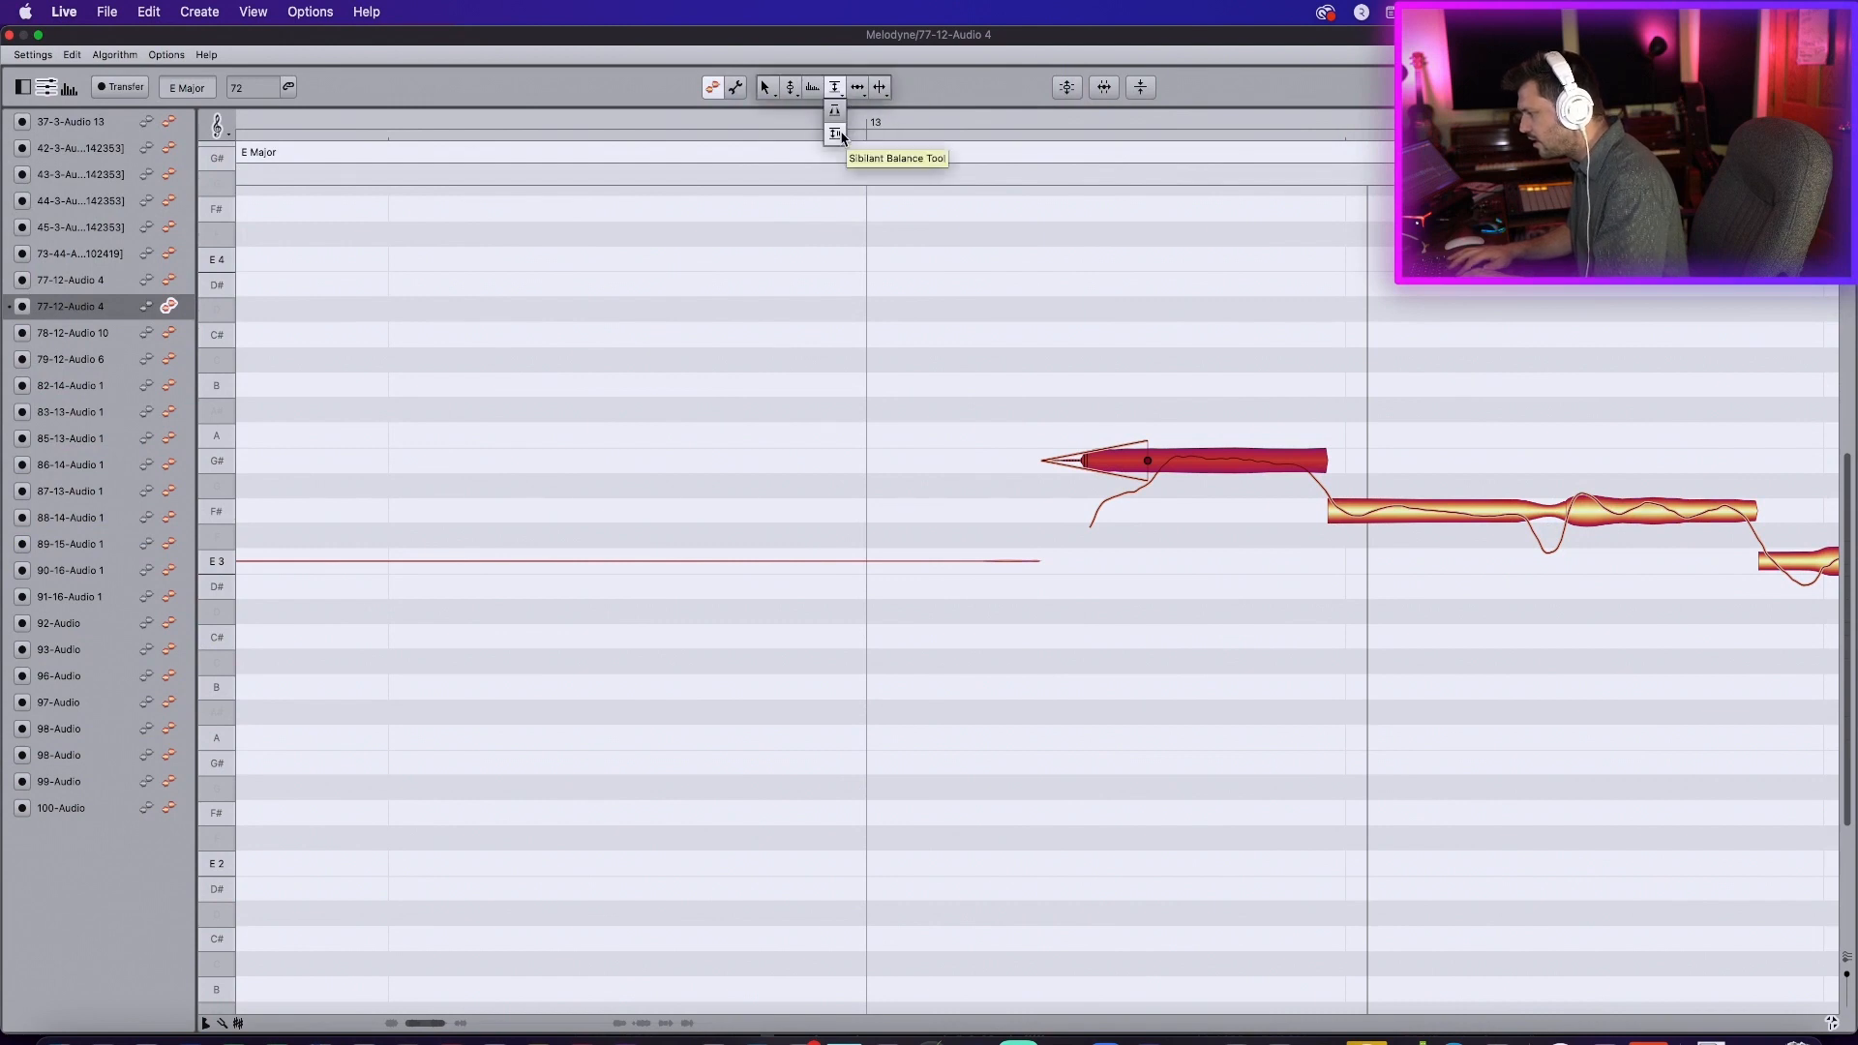
click(838, 134)
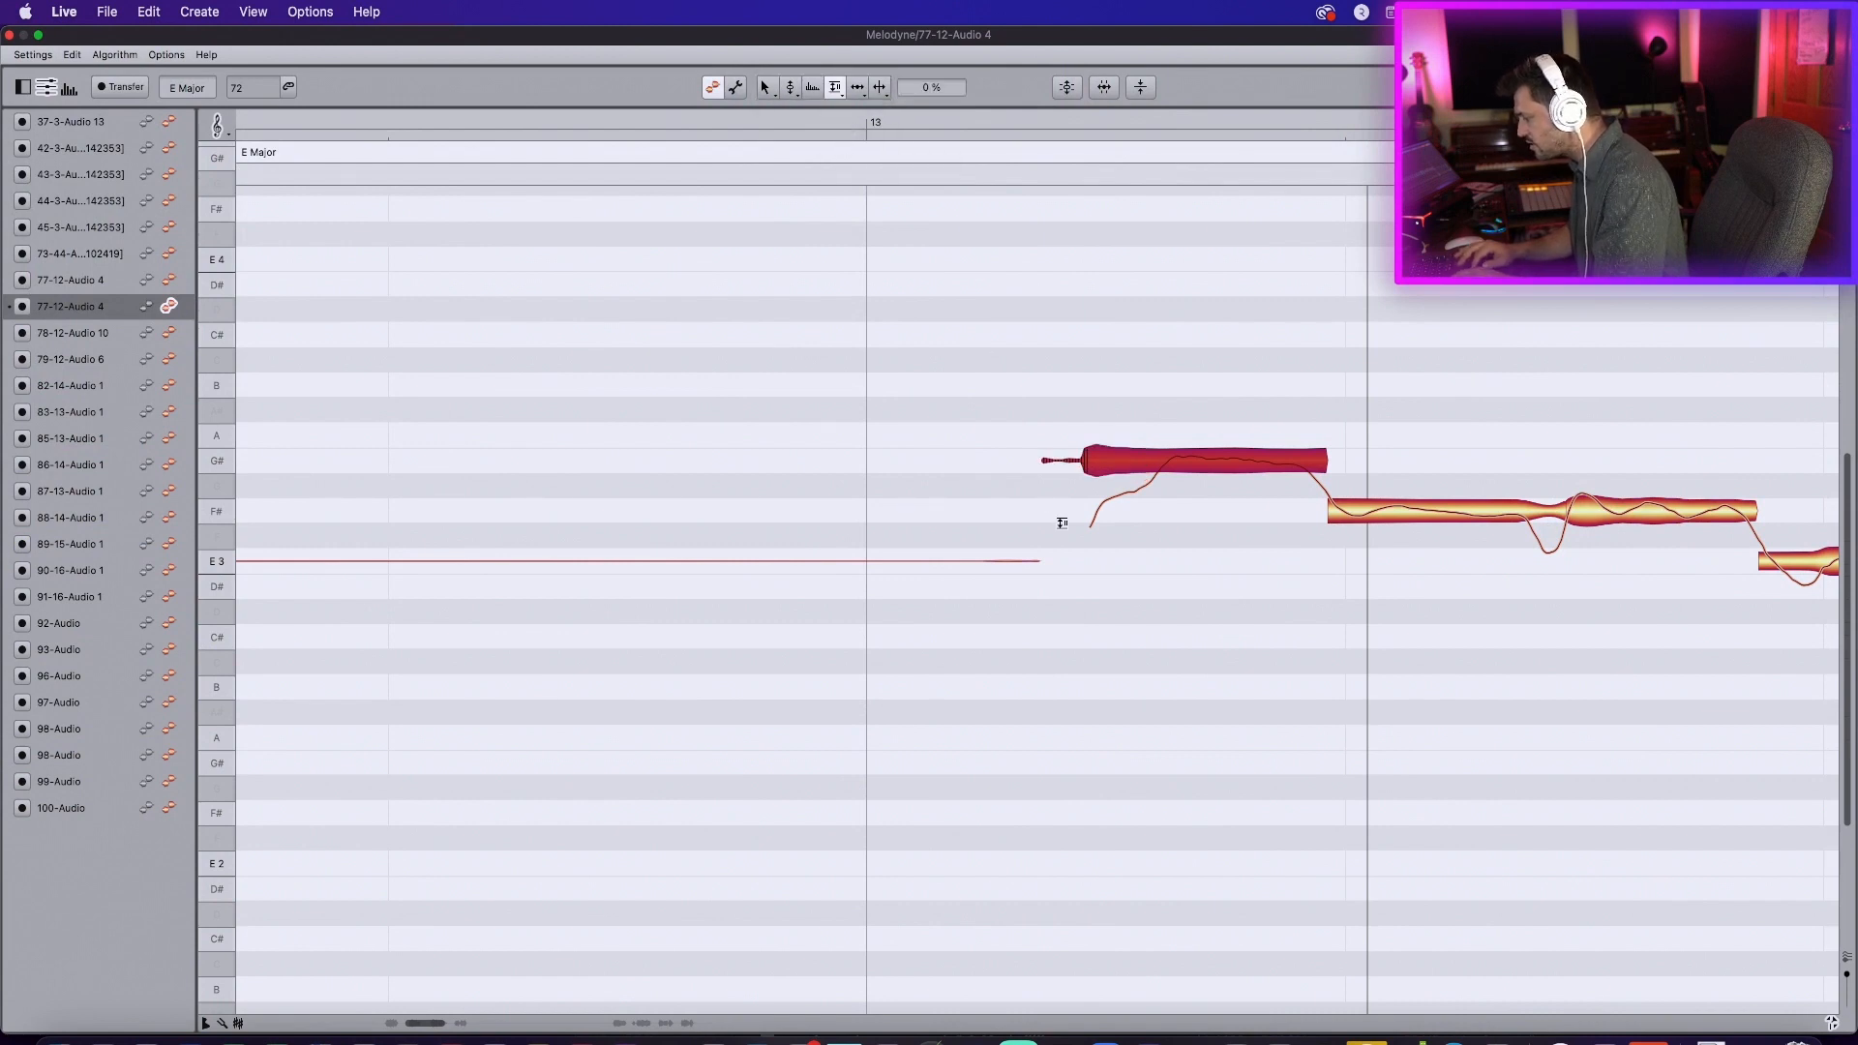
drag(1063, 463, 1065, 602)
key(space)
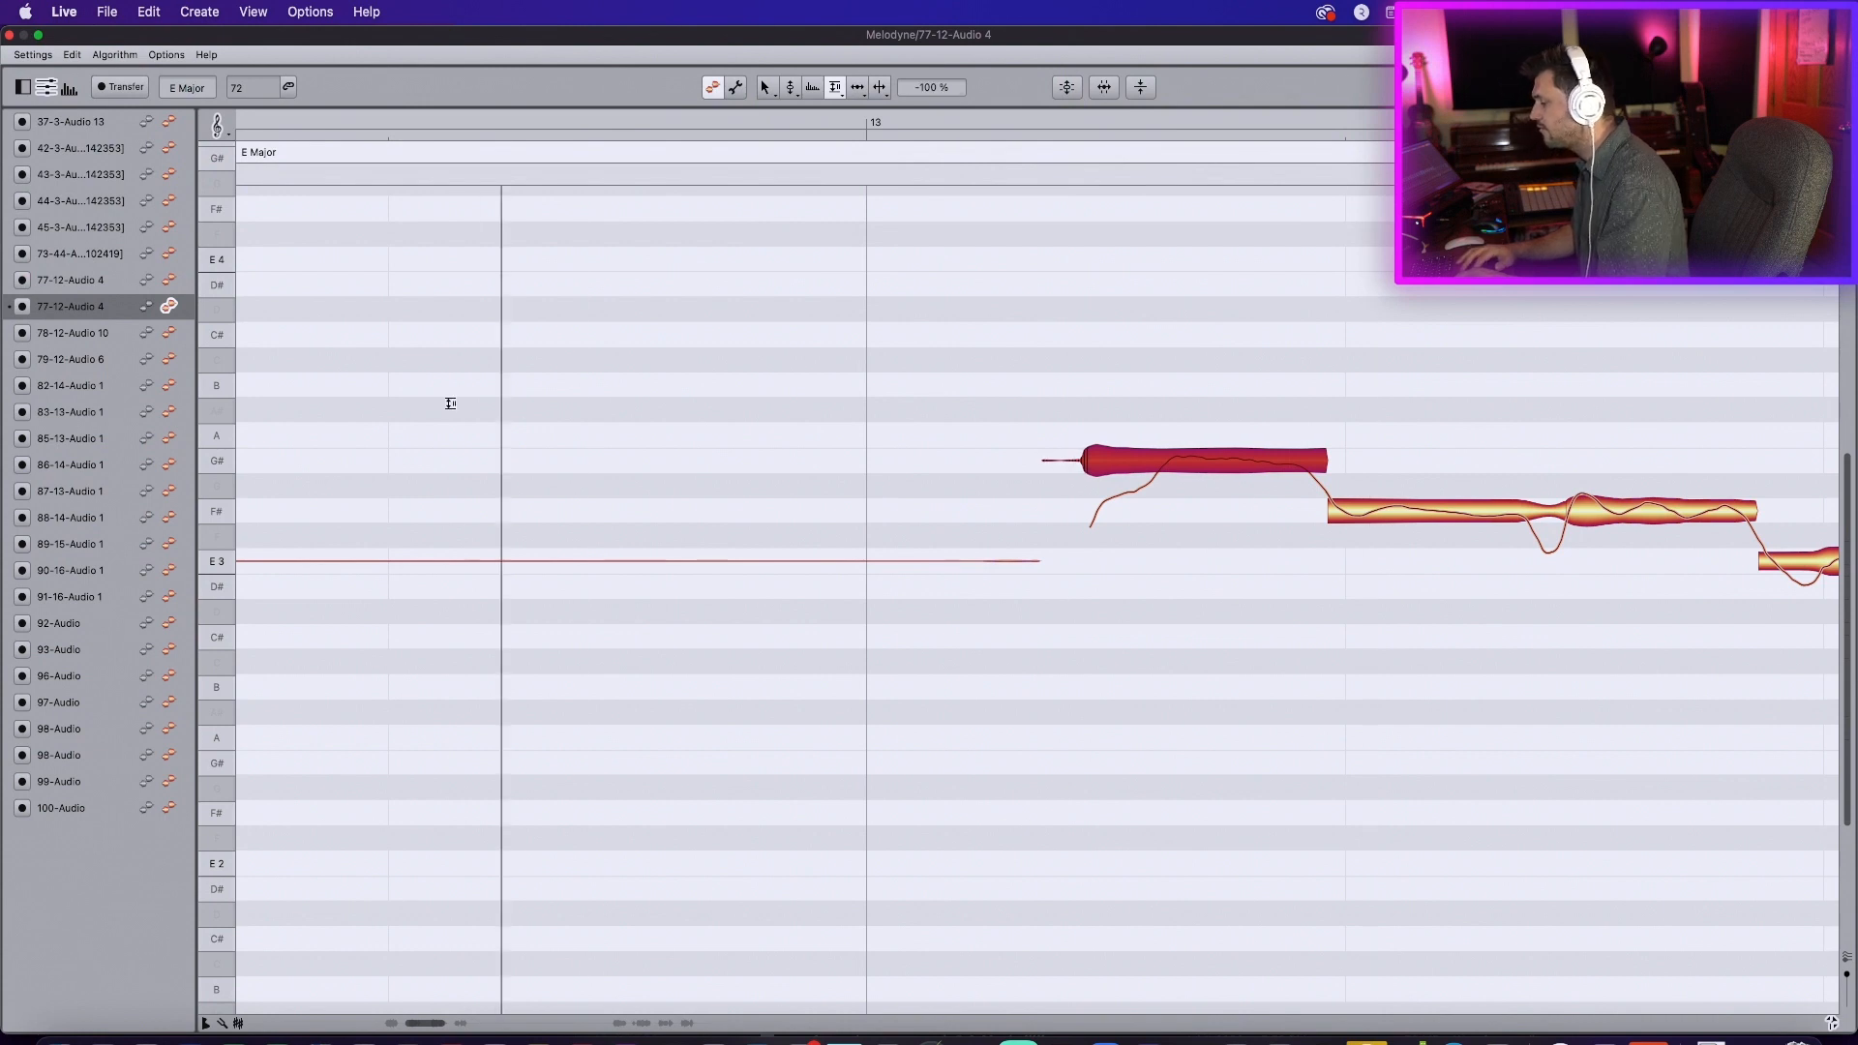
key(super+z)
key(super+shift+z)
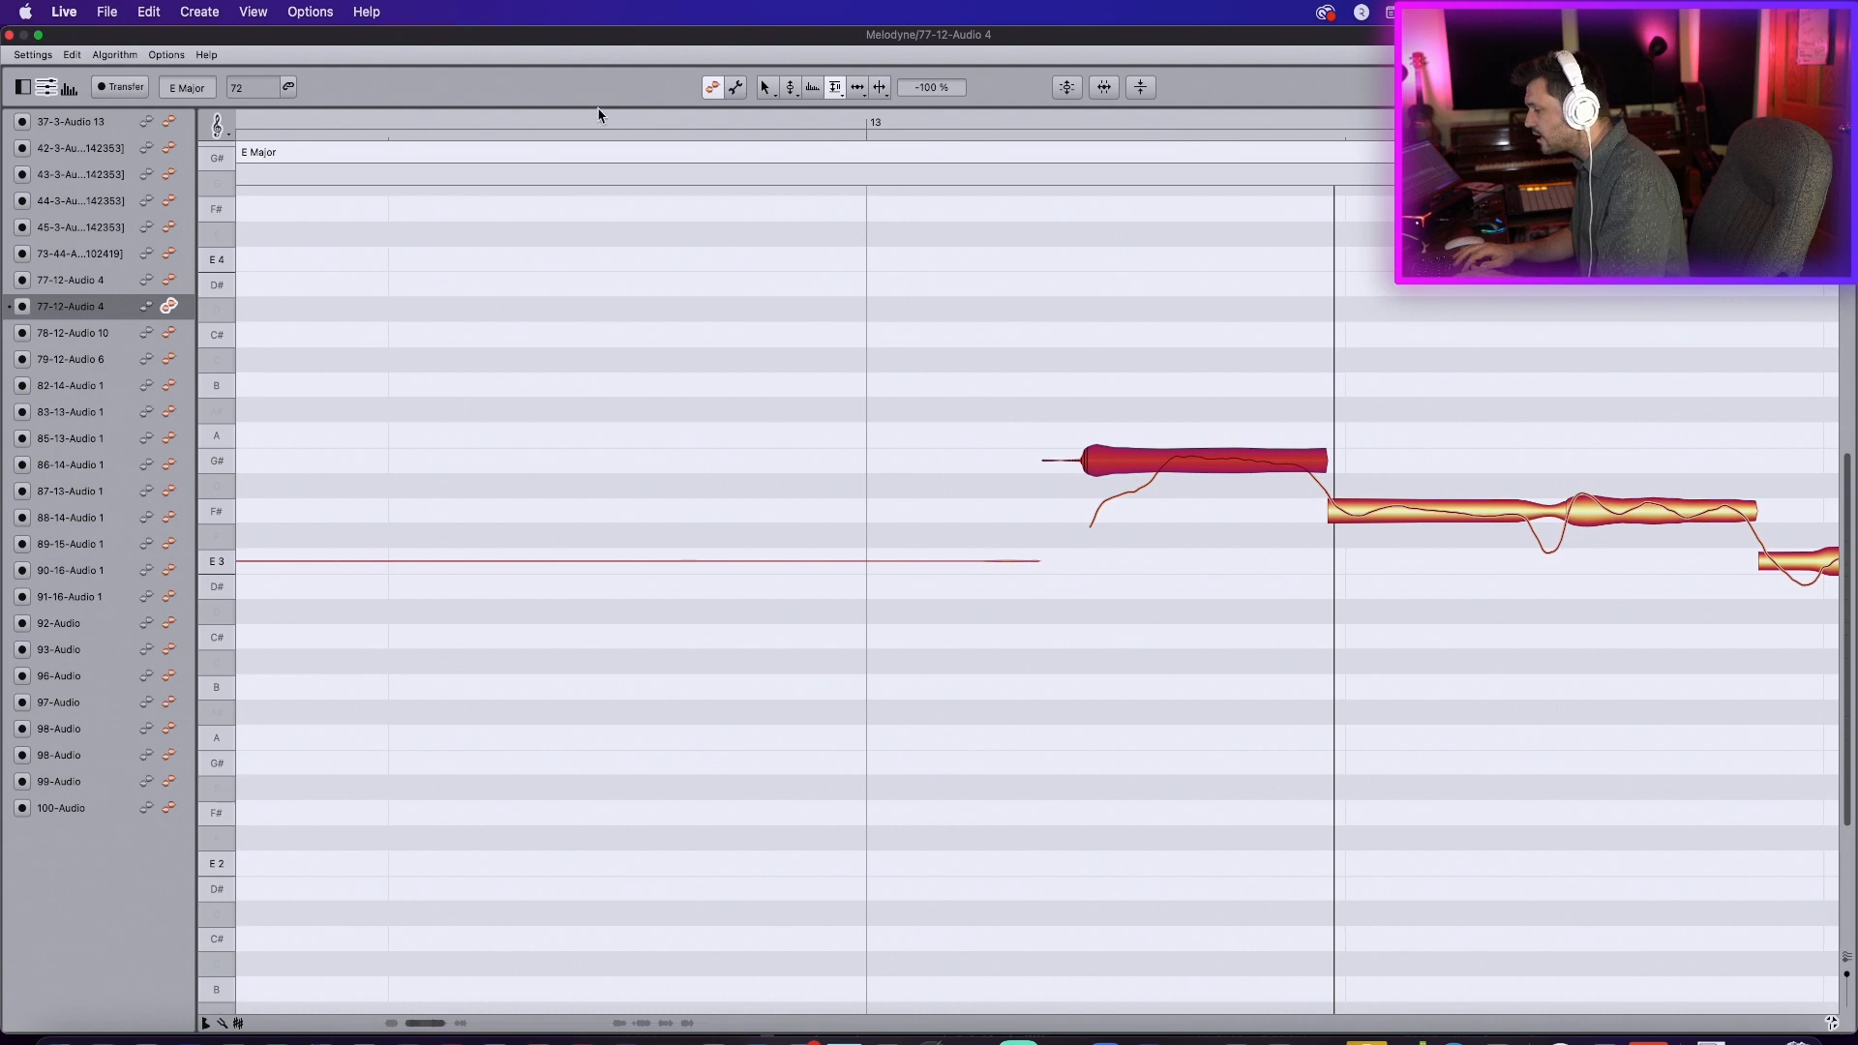
Step: Try a shorter fade-in on the same G# note and play the phrase opening again
click(838, 92)
click(838, 111)
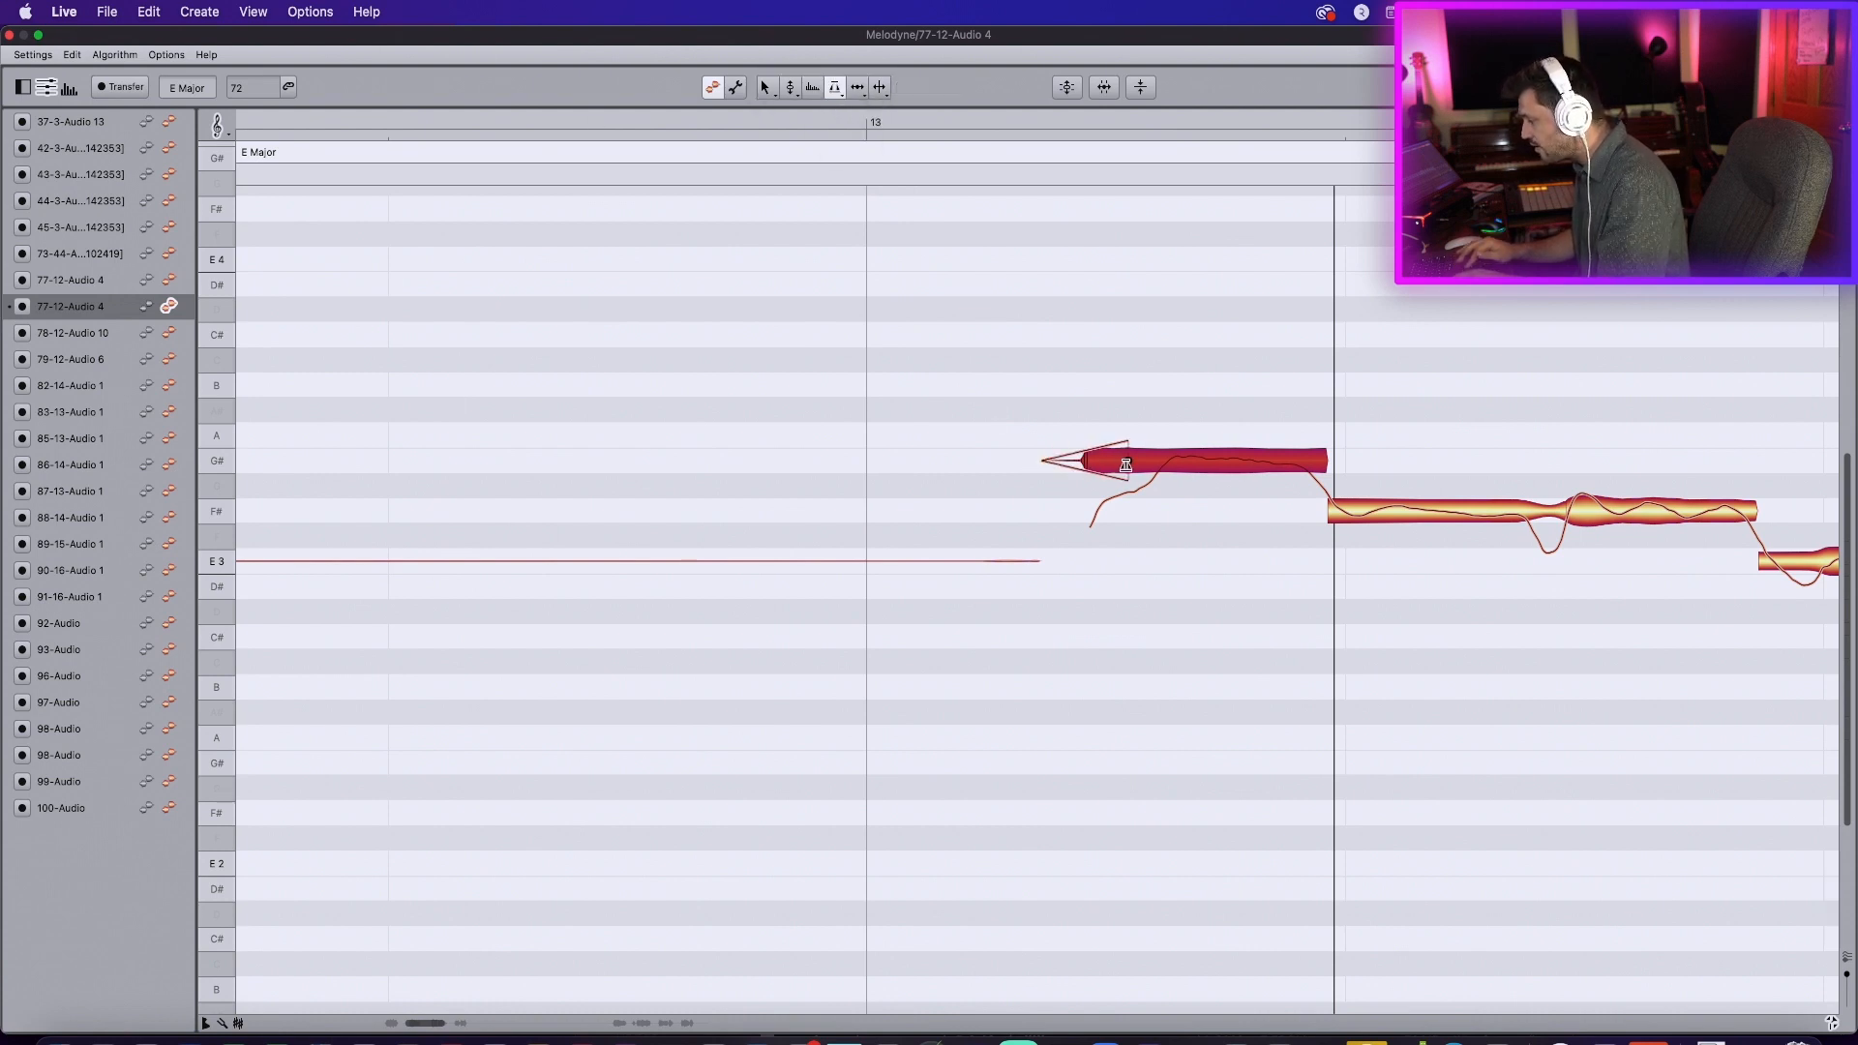
key(space)
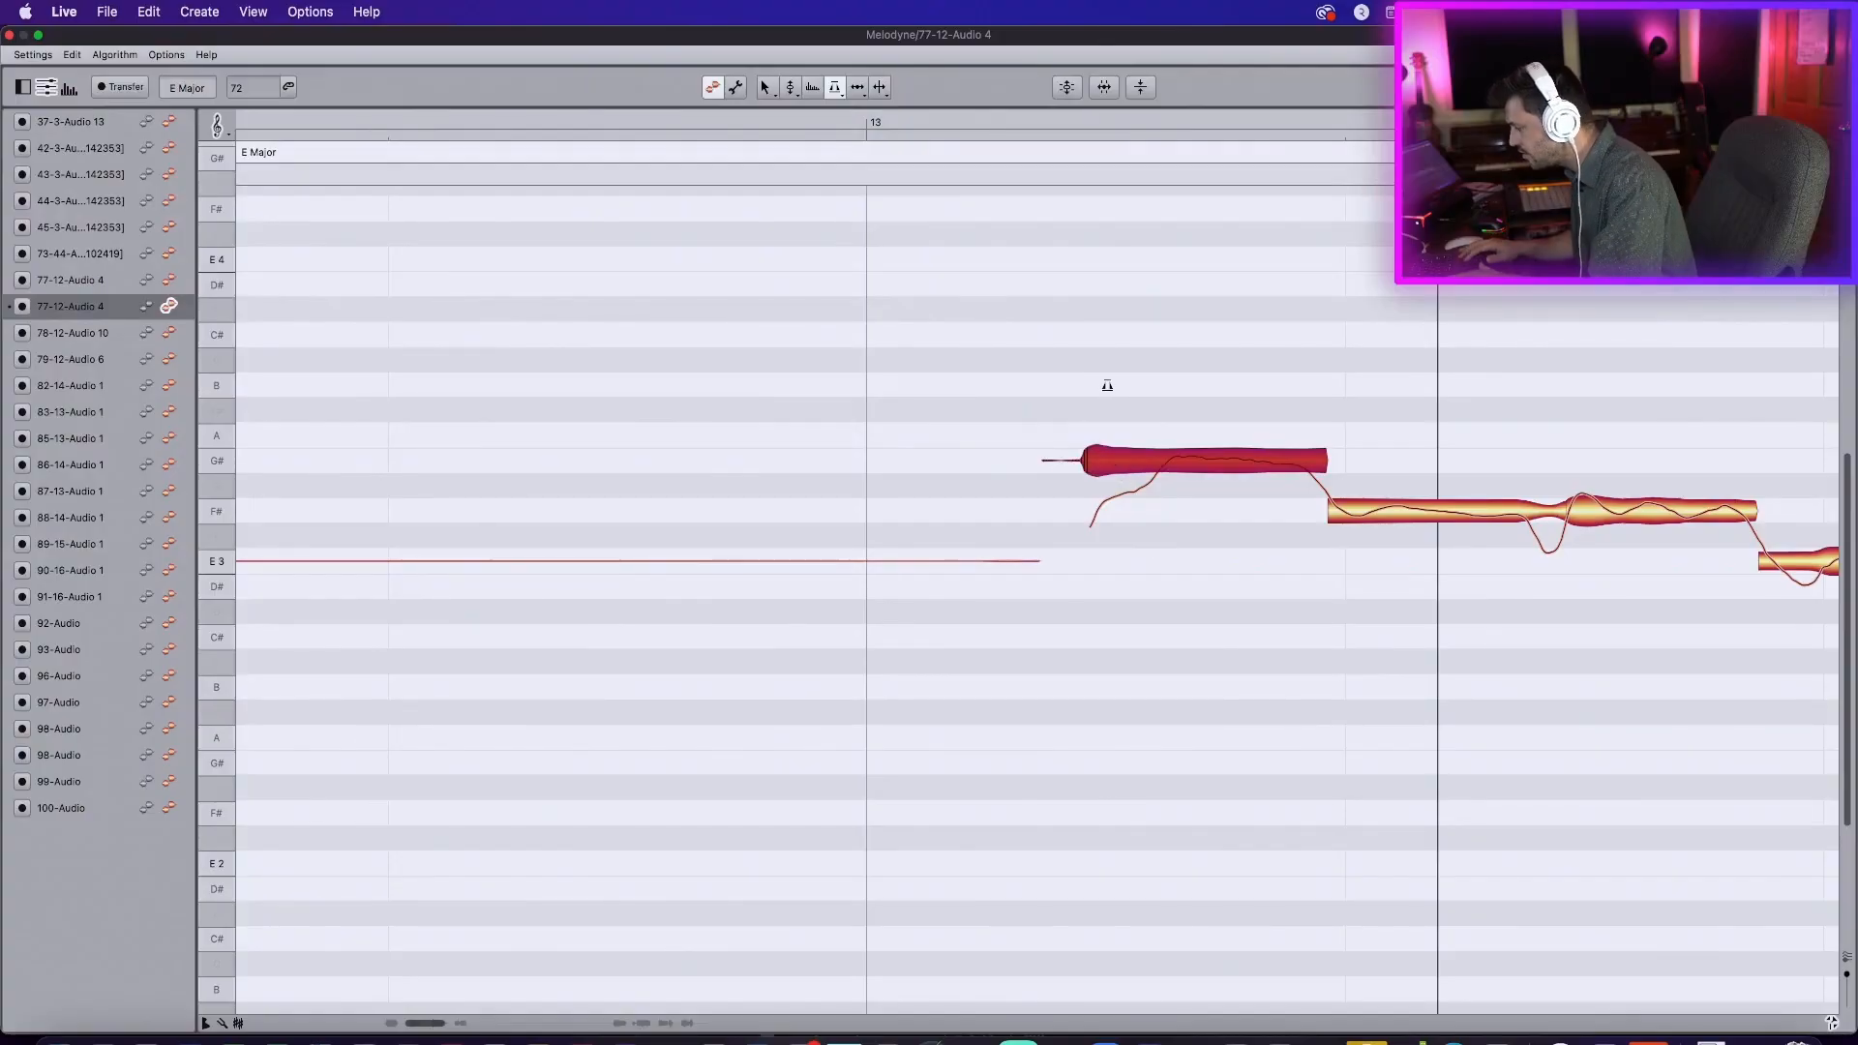
Step: Move the first G# note's starting separation to the end of its breath noise, delete the preceding E segment and play back the phrase
click(881, 87)
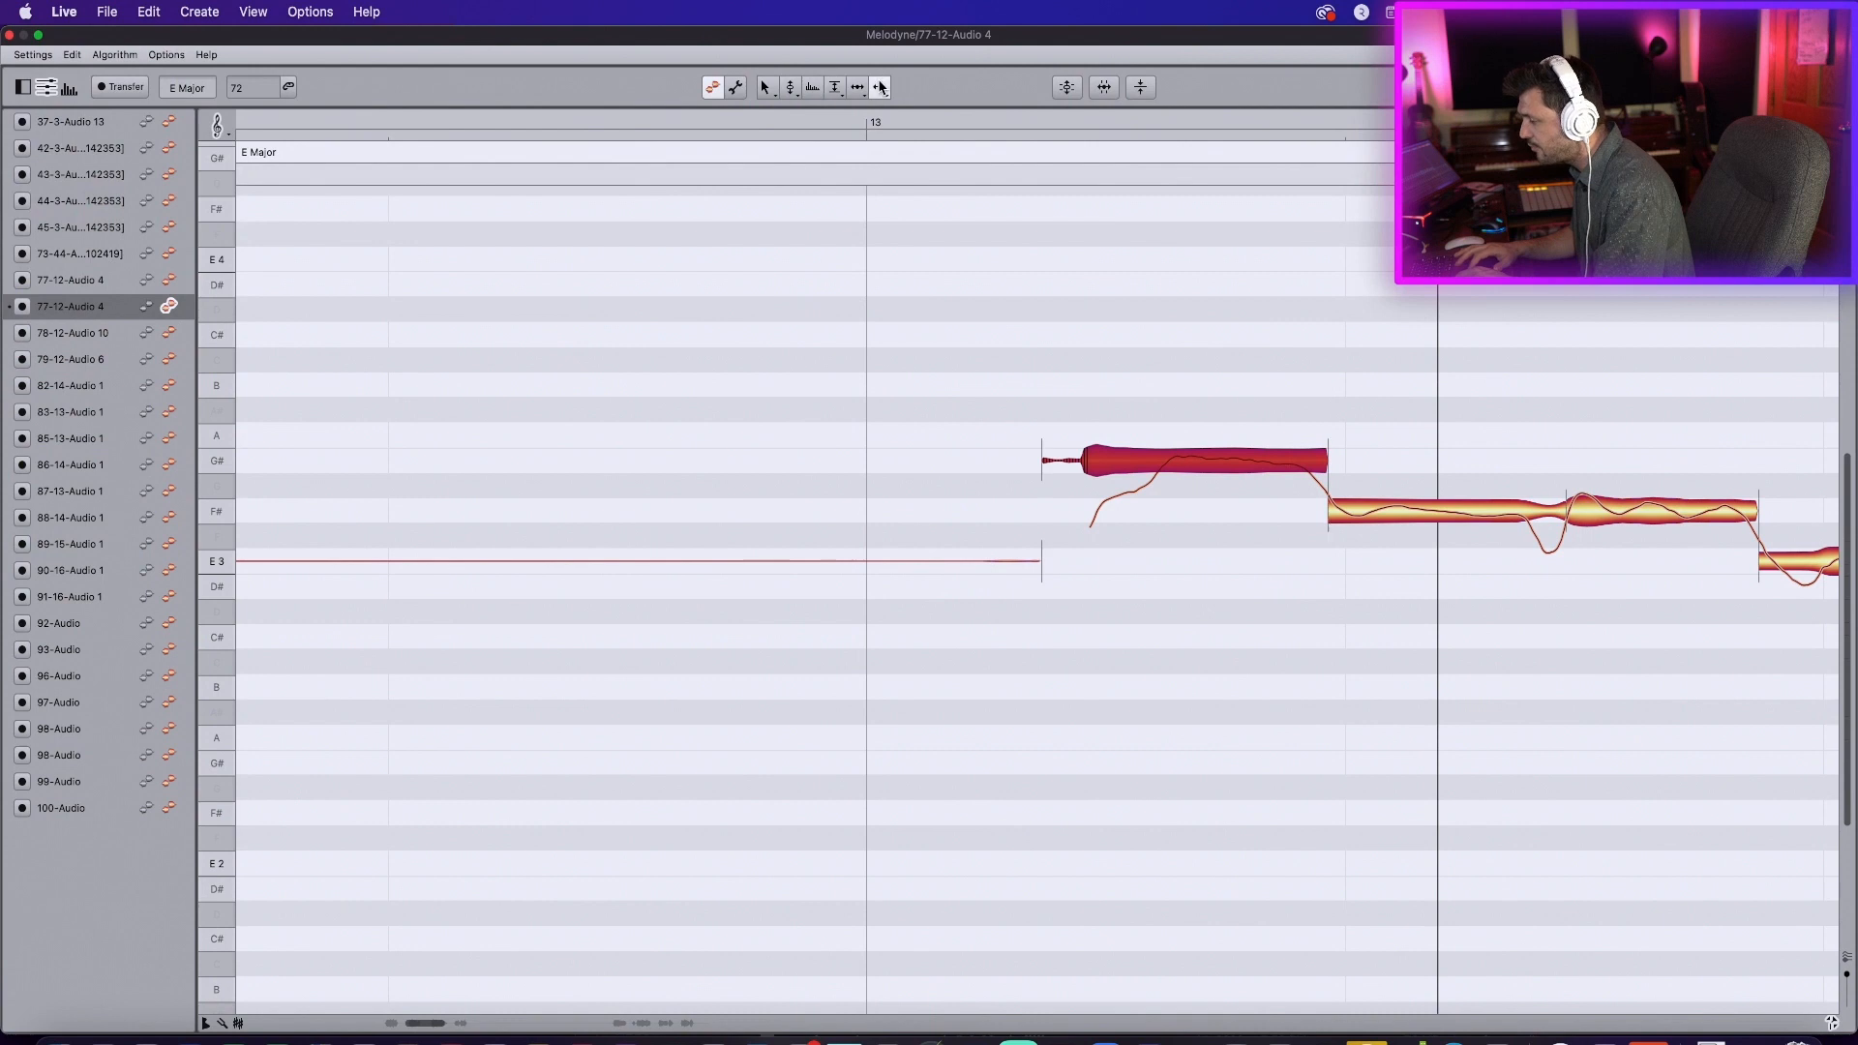
click(1059, 393)
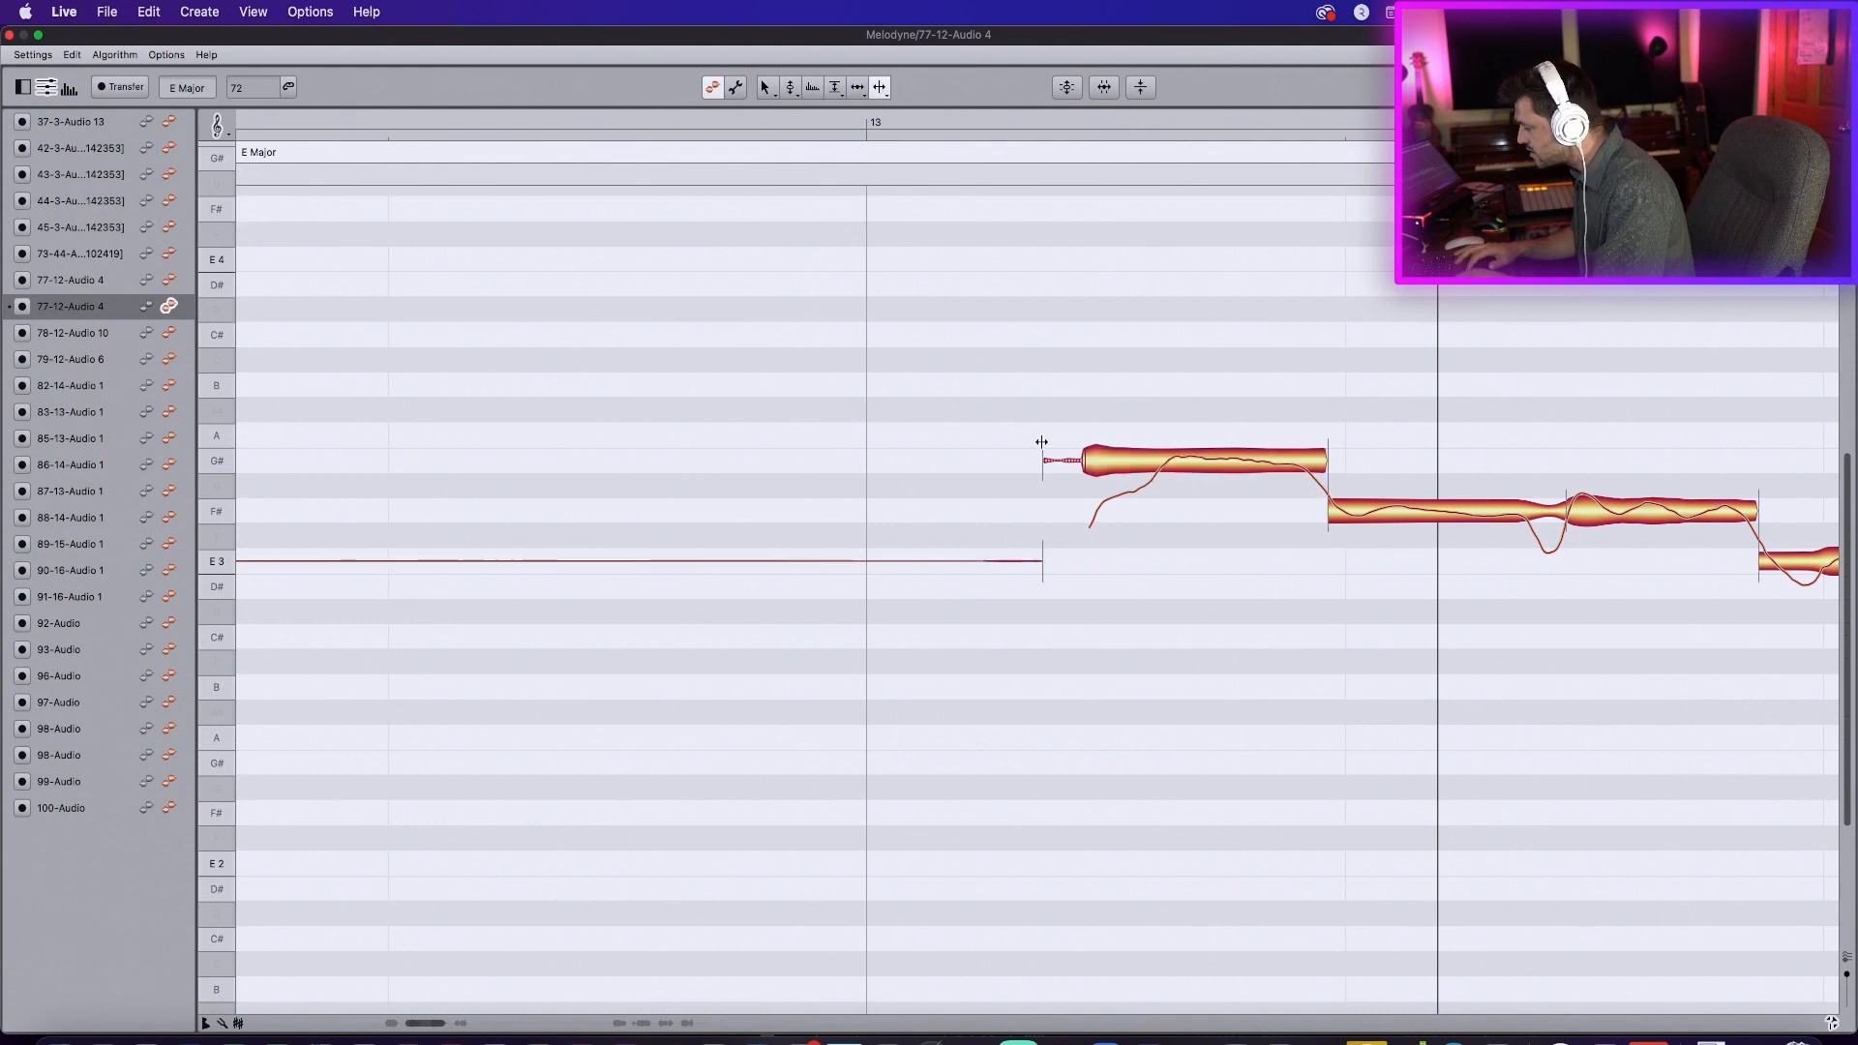
drag(1042, 447, 1082, 451)
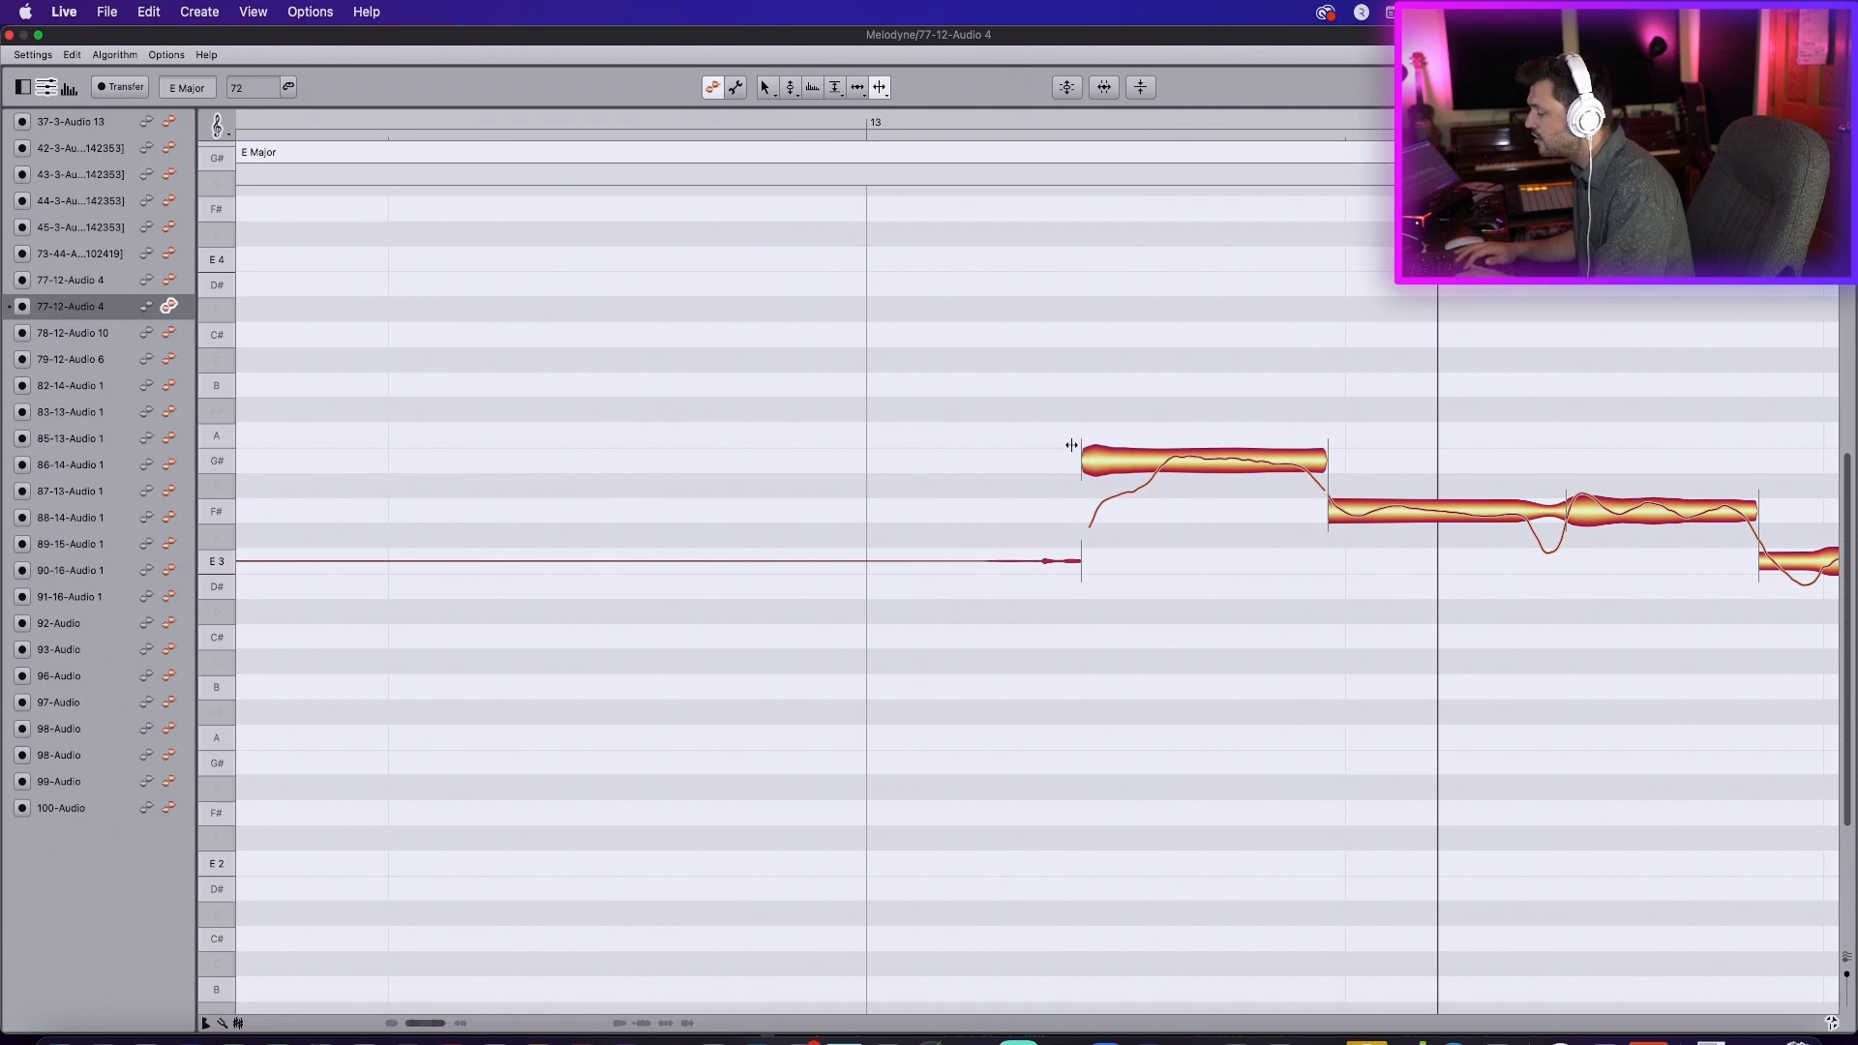
click(1038, 563)
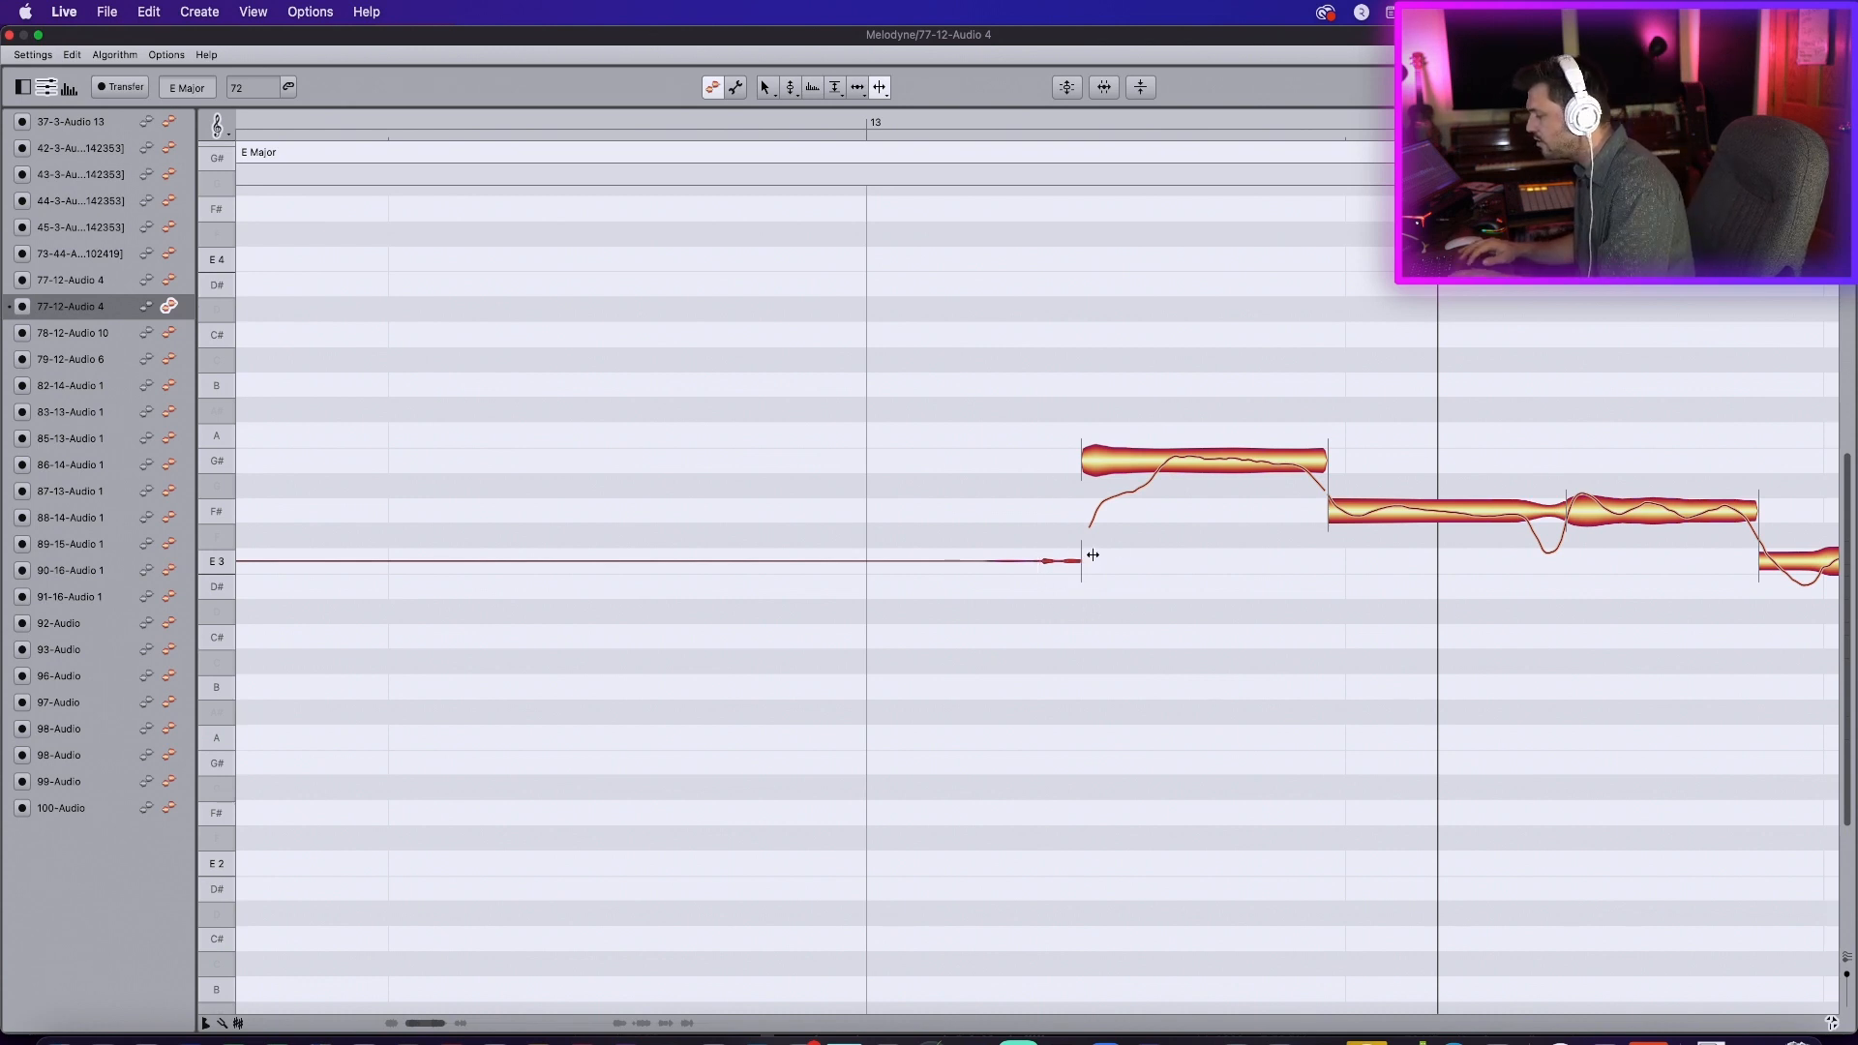
key(Delete)
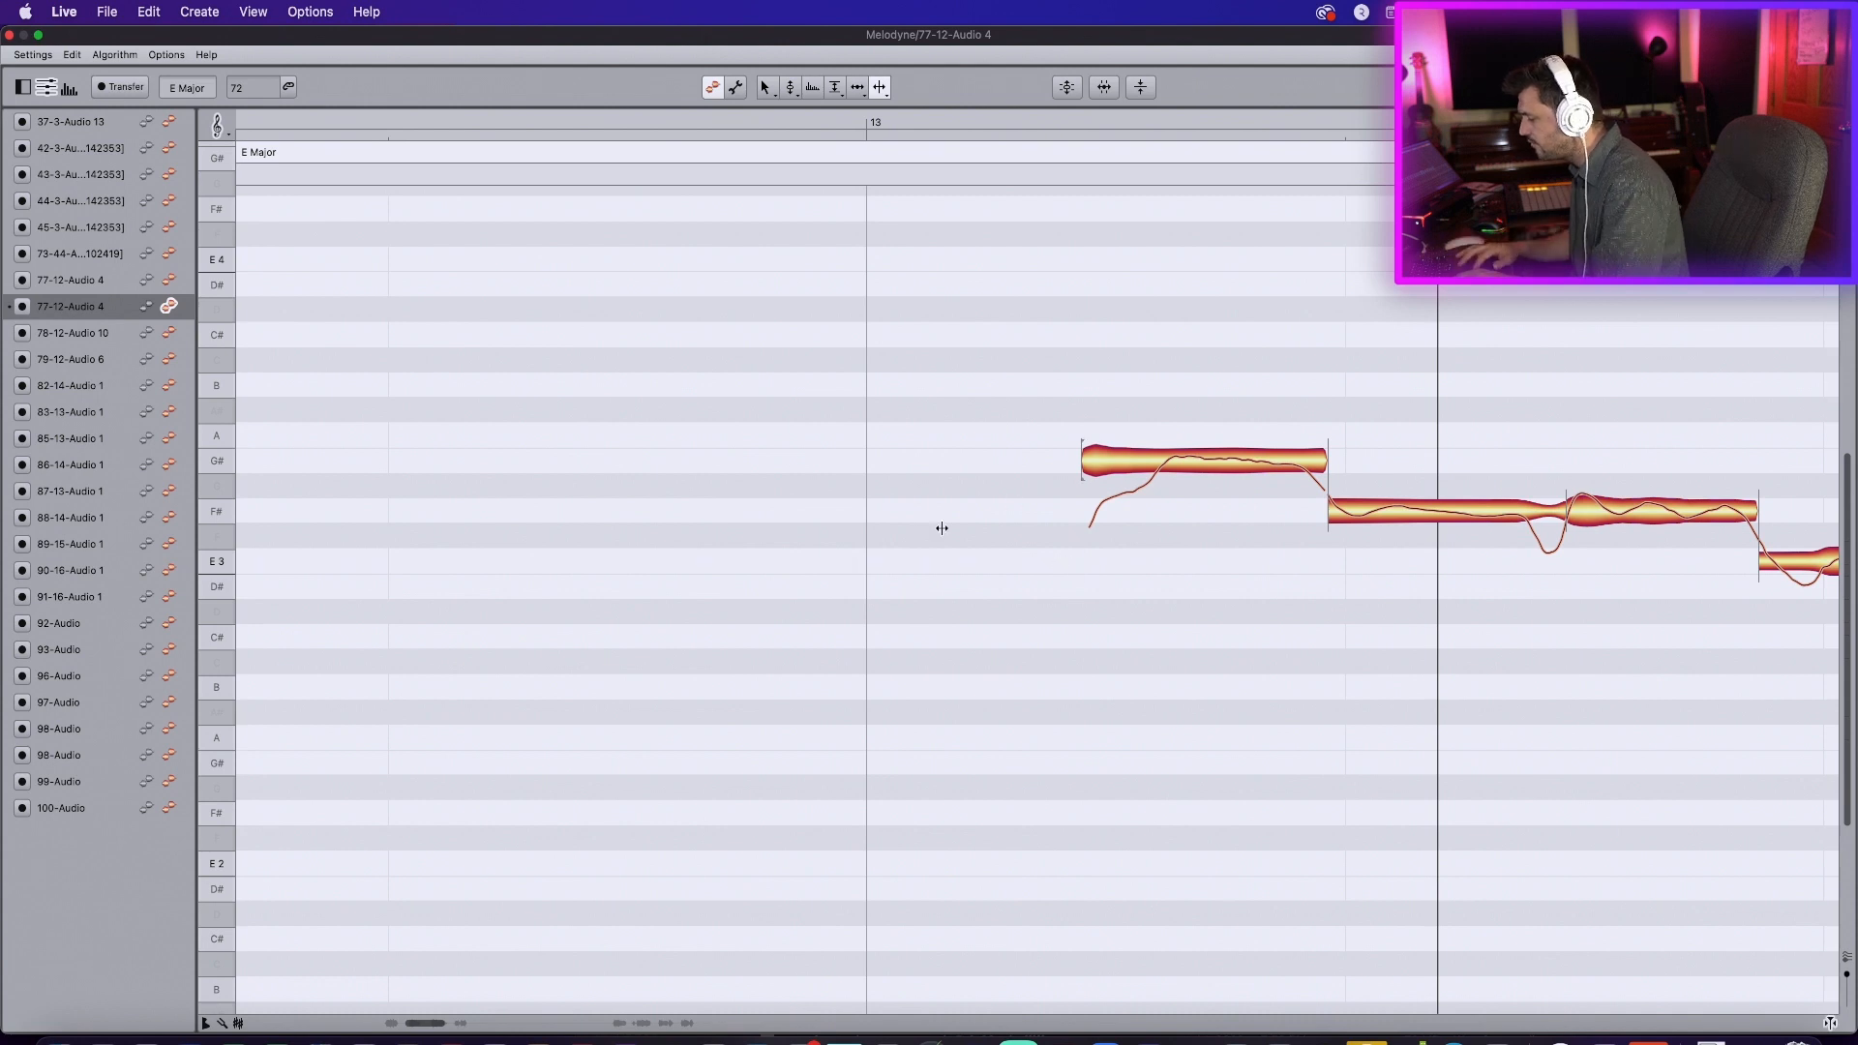
key(space)
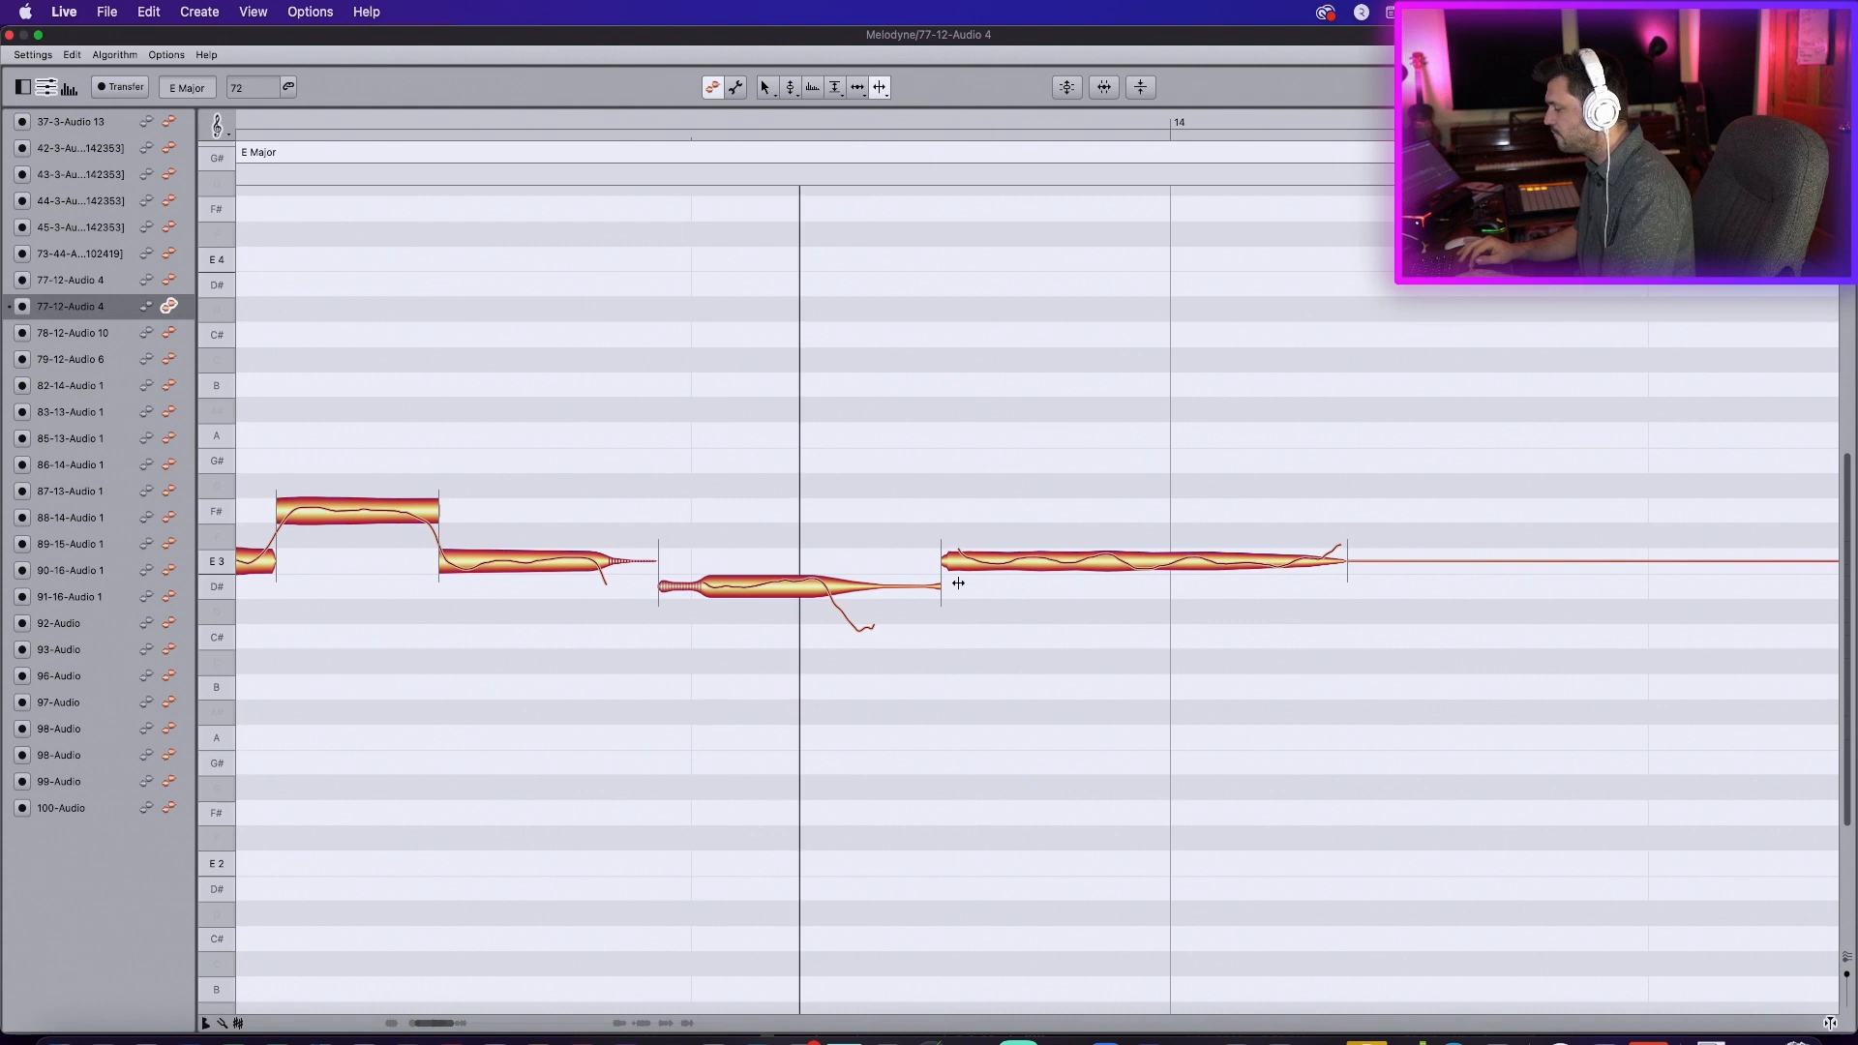
Step: Reduce pitch modulation to 72% on the long E note at bar 14 and 60% on the long F# note before bar 16
click(791, 88)
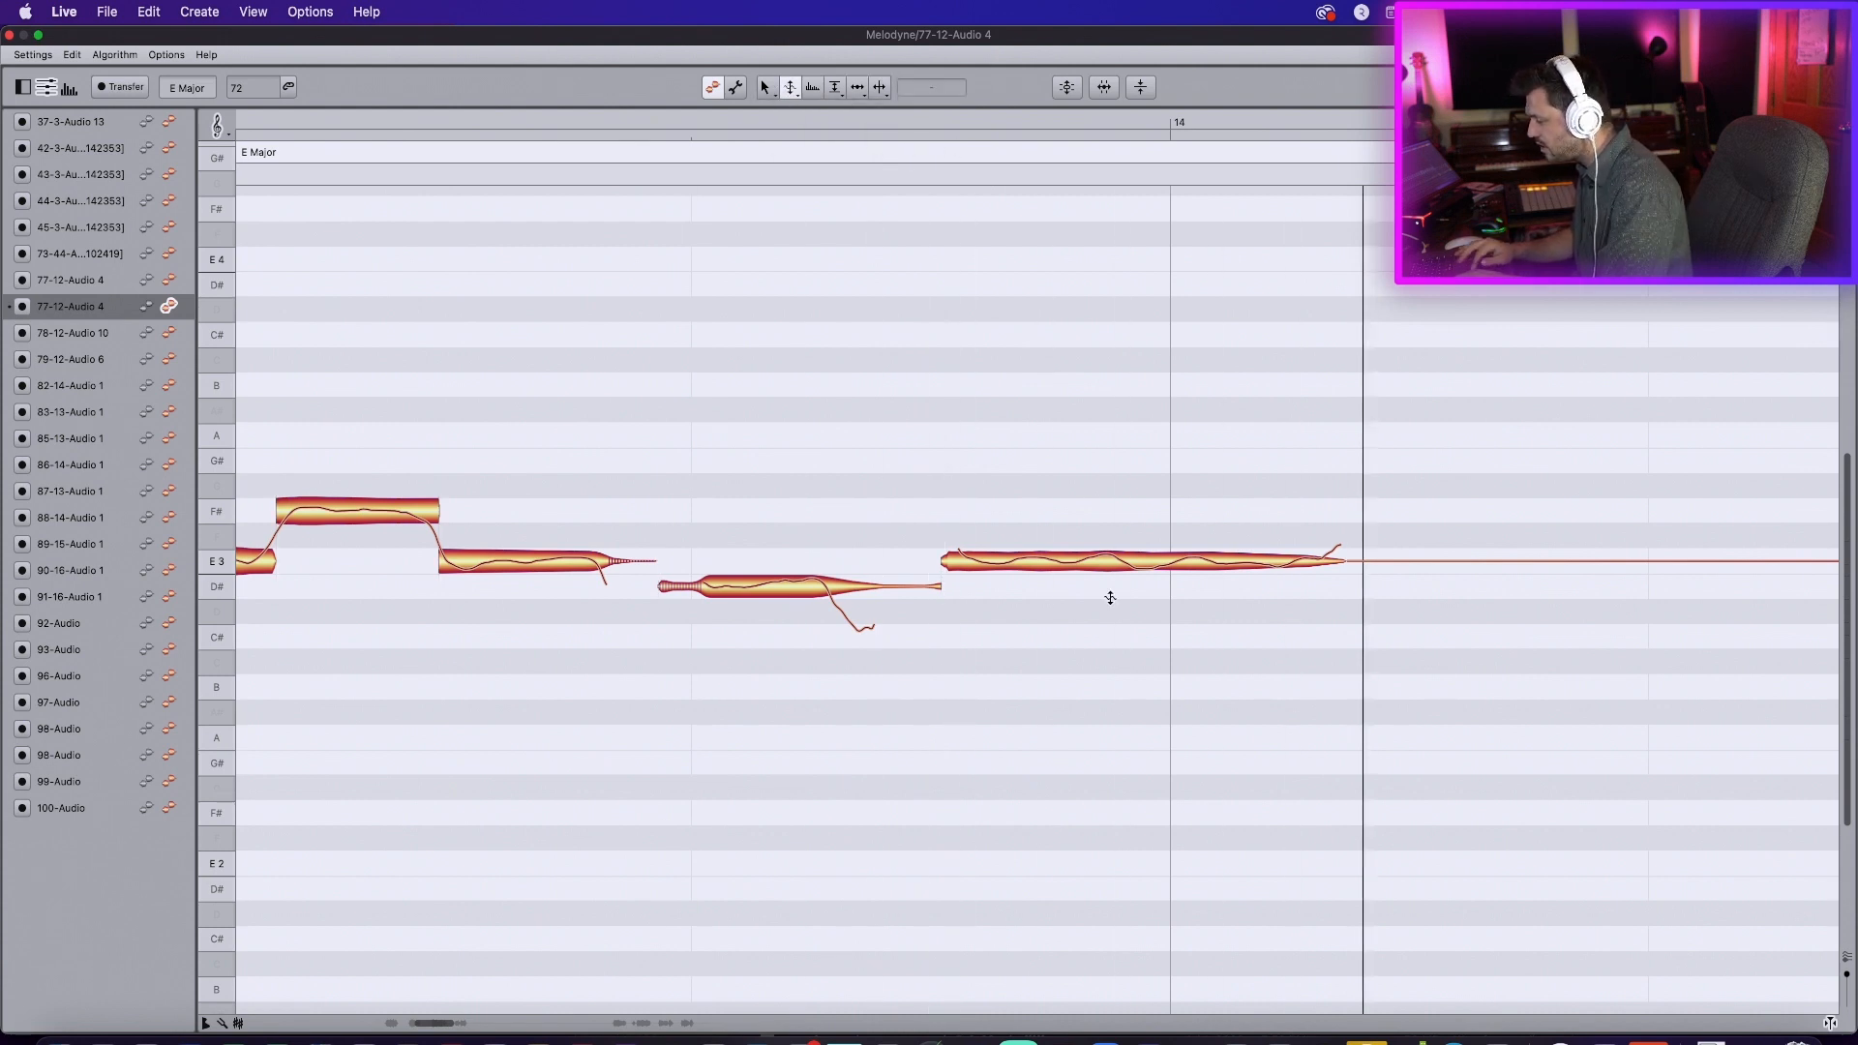
click(1110, 559)
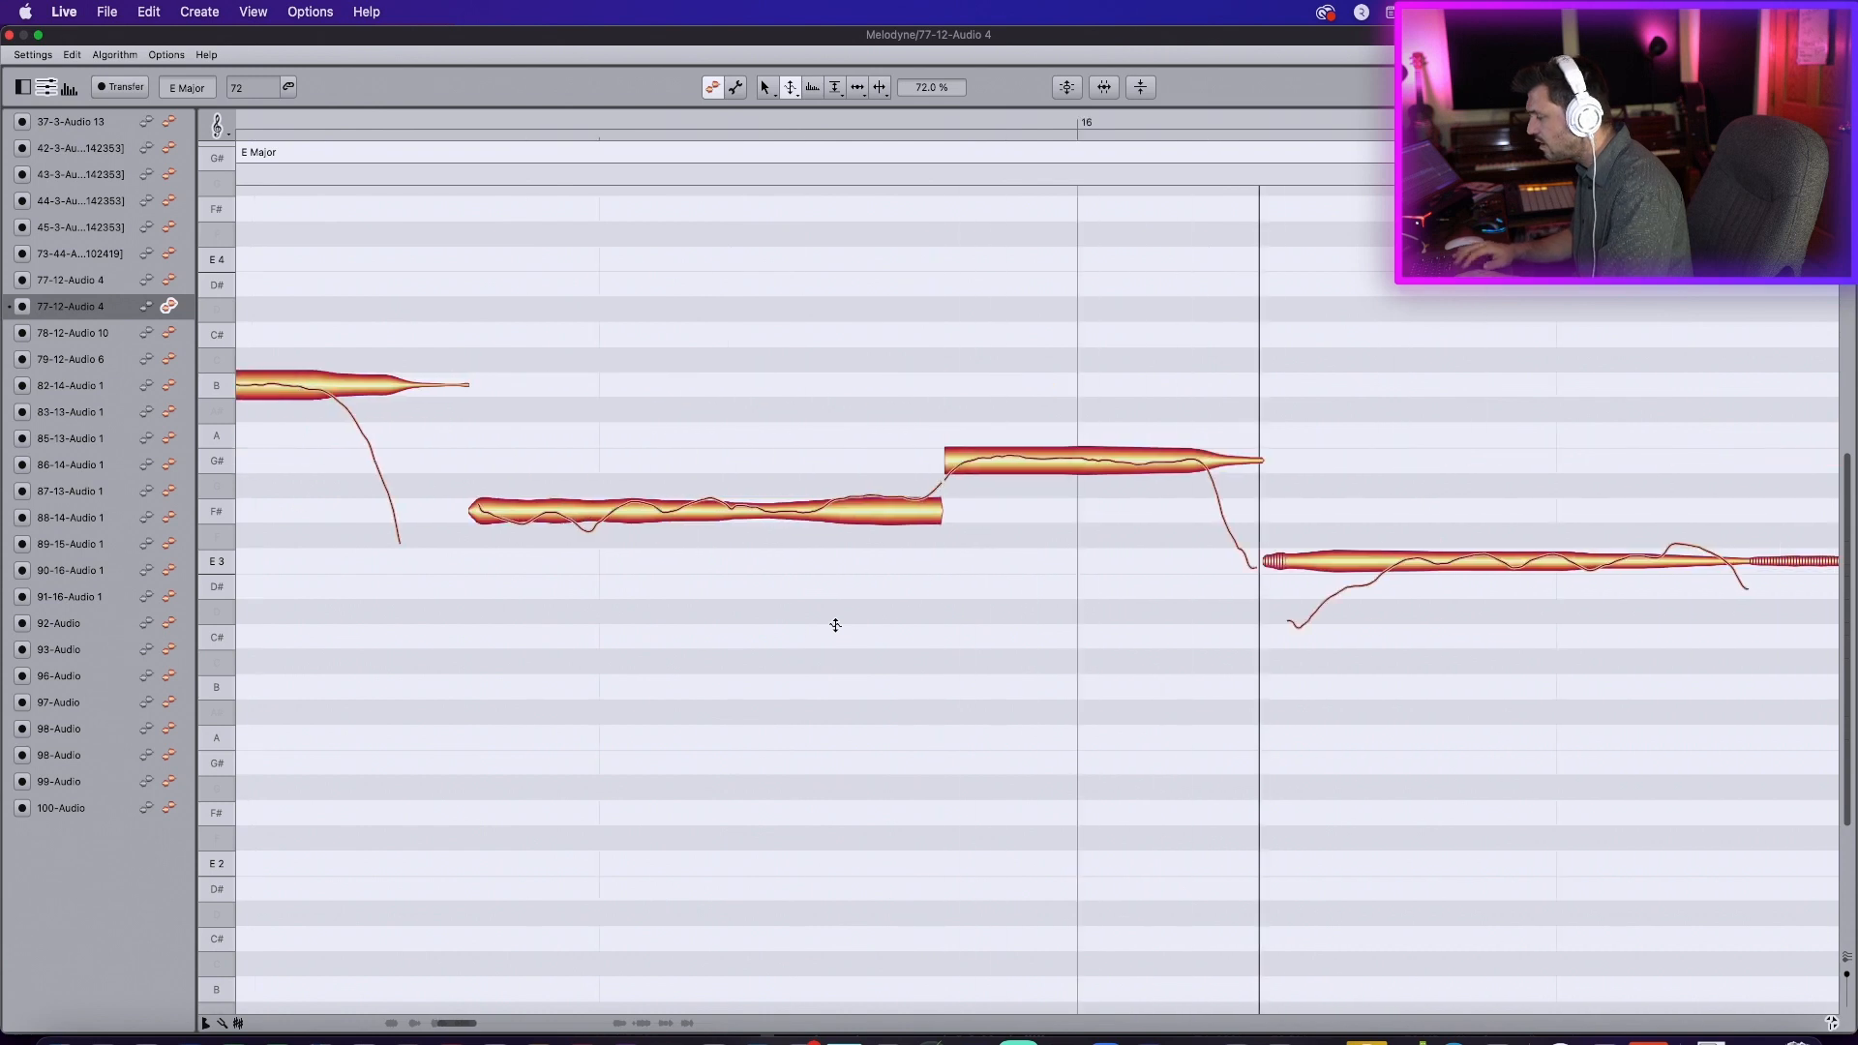
drag(656, 500, 656, 549)
double_click(383, 653)
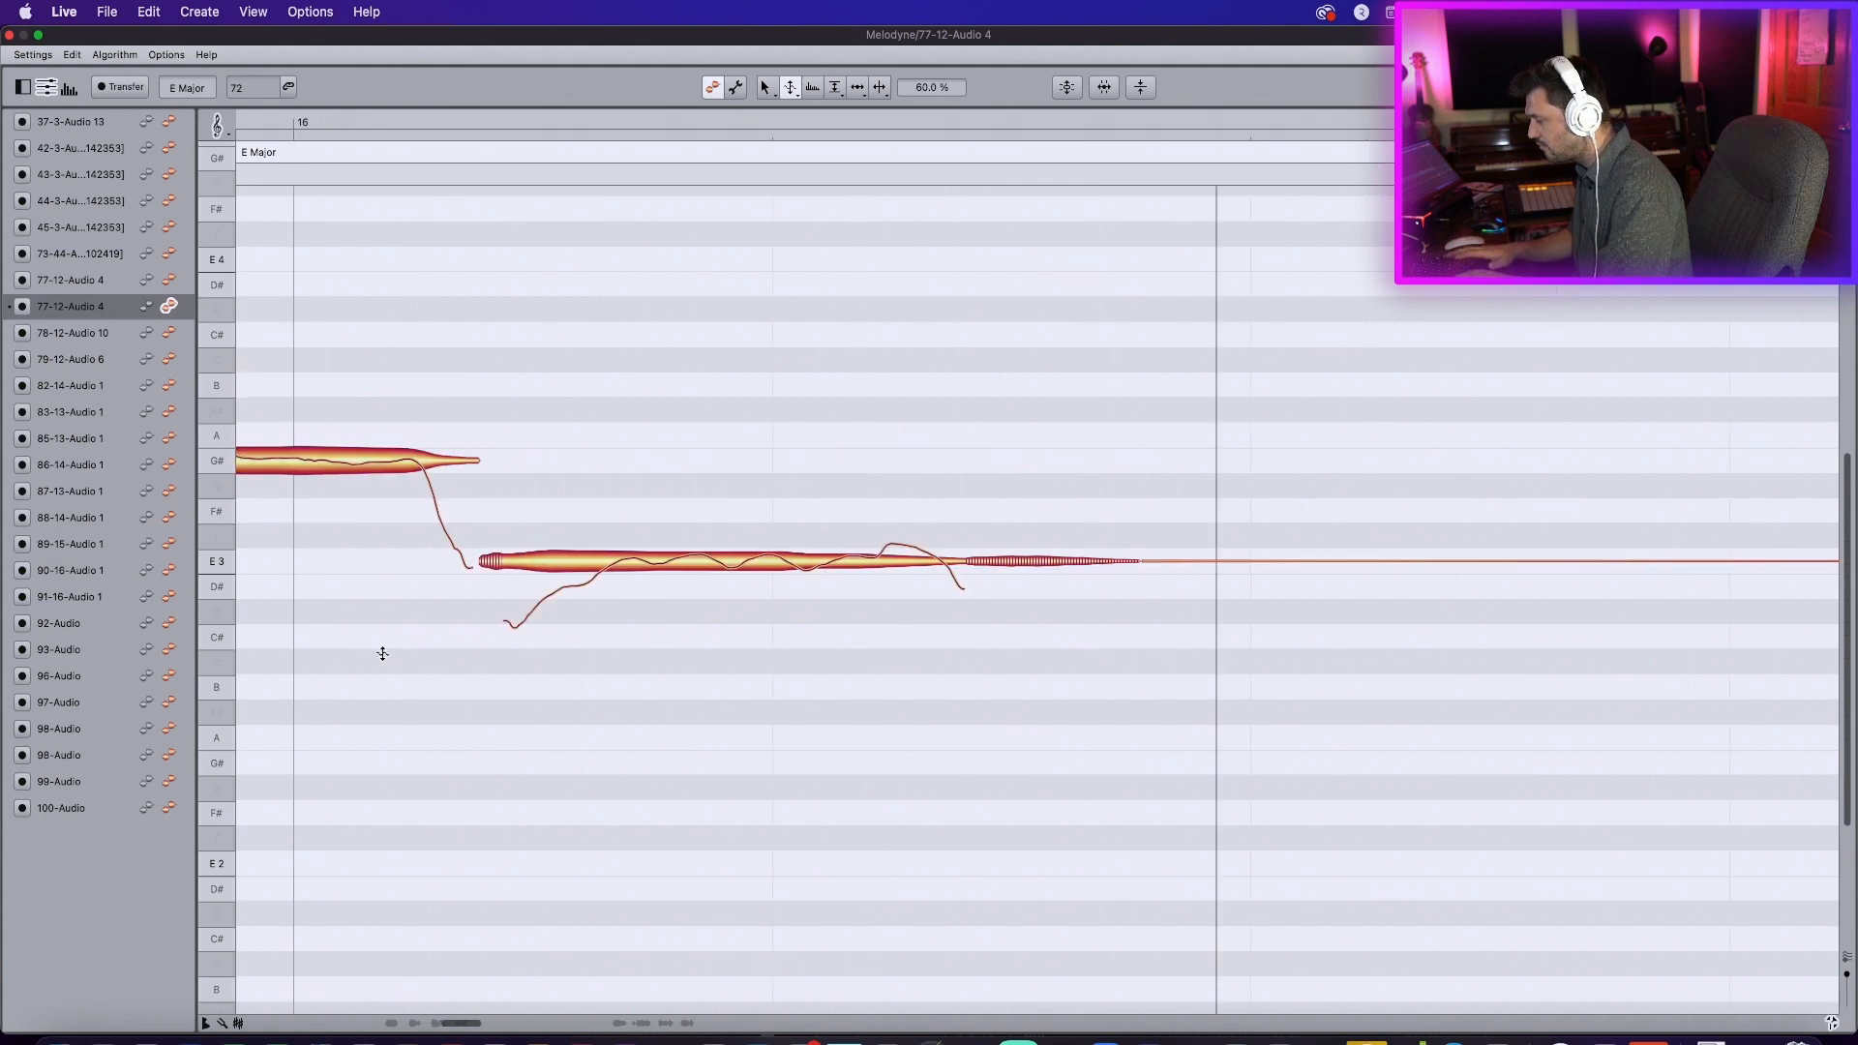
Step: Reduce pitch modulation to 69% on the E note after bar 16 and play on through the phrase at bar 17
drag(721, 554, 722, 573)
scroll(668, 622, right, 10)
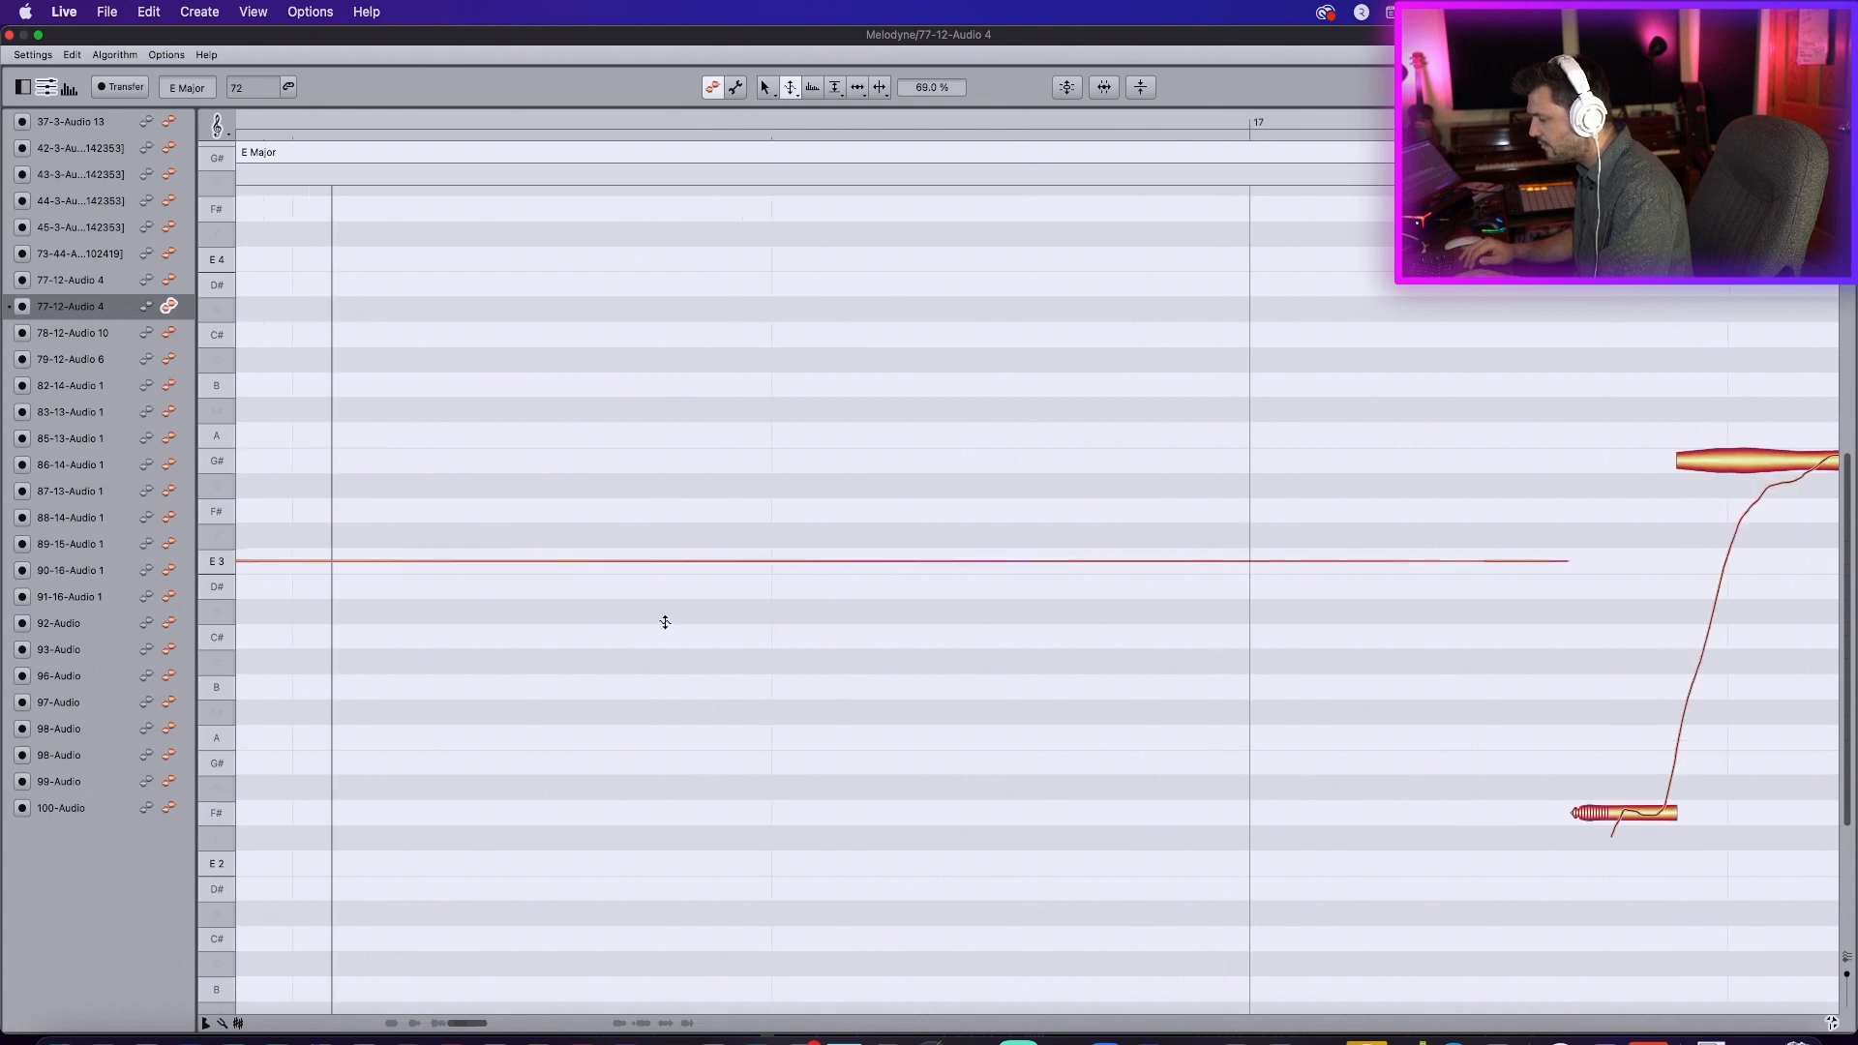
scroll(664, 622, left, 20)
scroll(832, 641, right, 3)
double_click(924, 659)
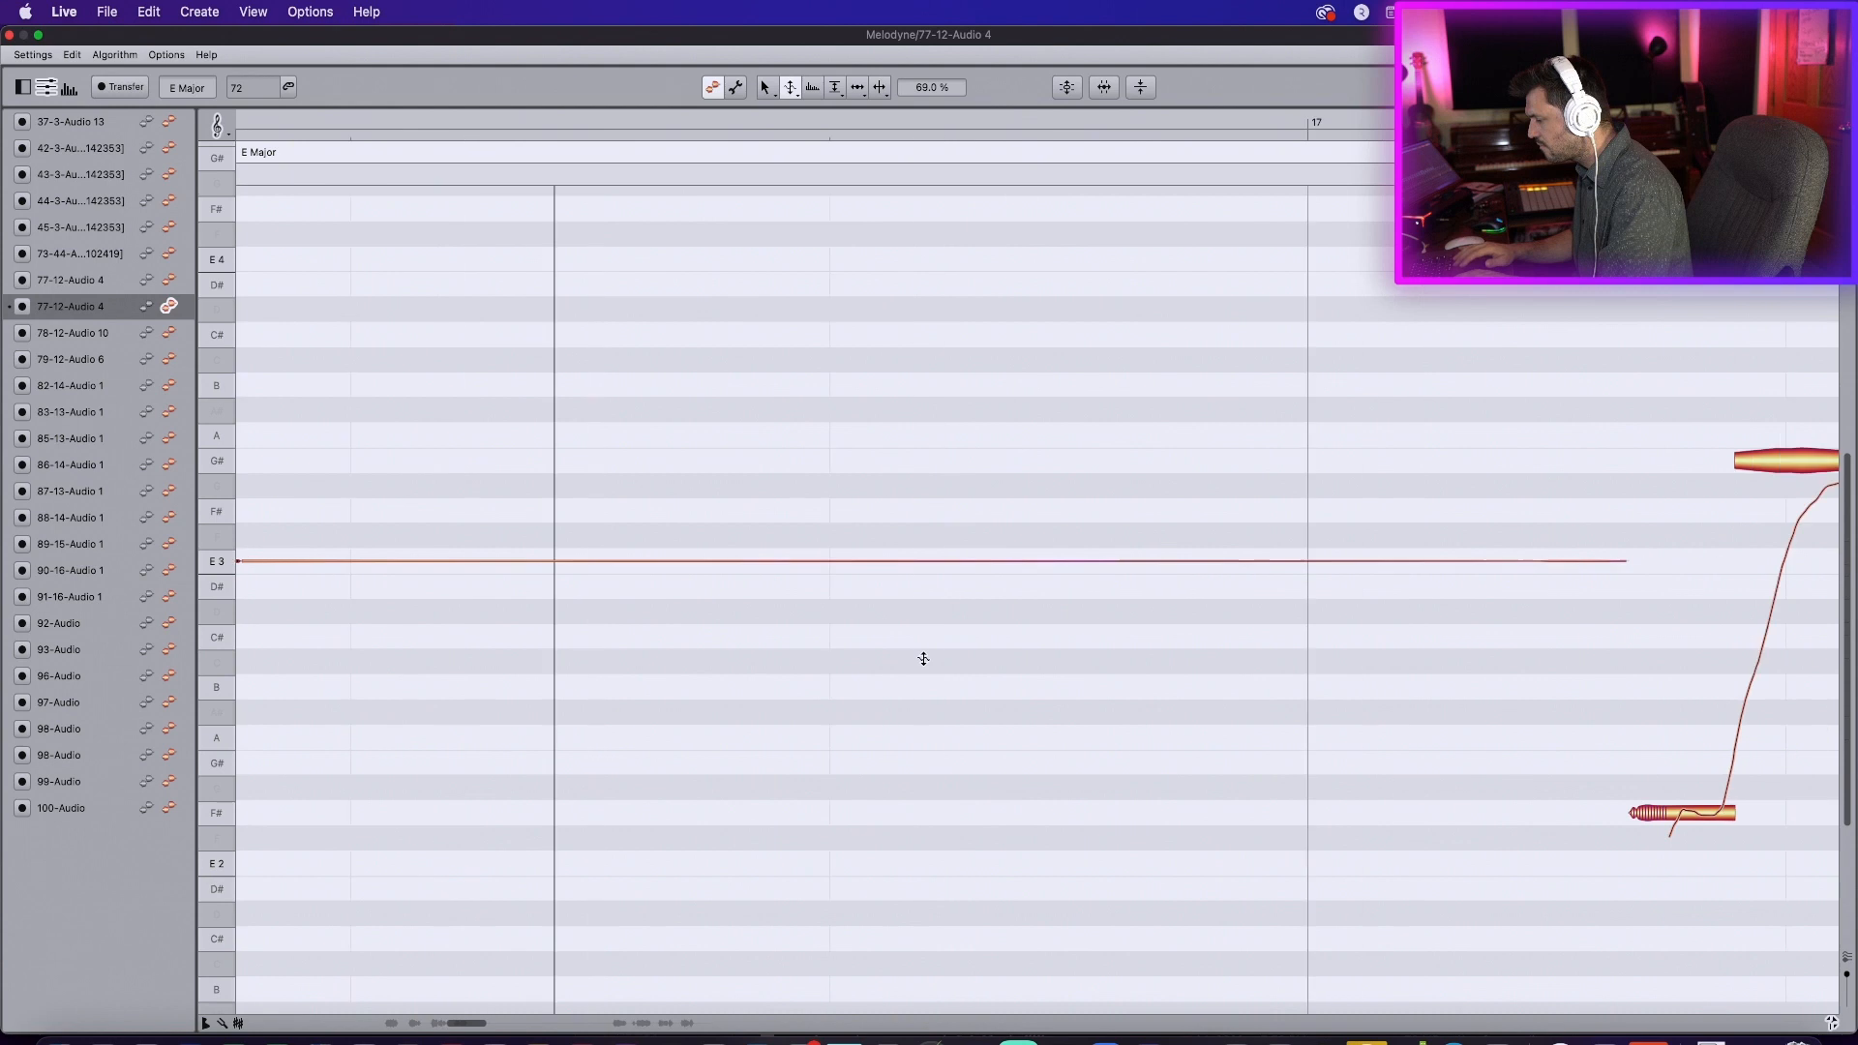
scroll(923, 659, right, 1)
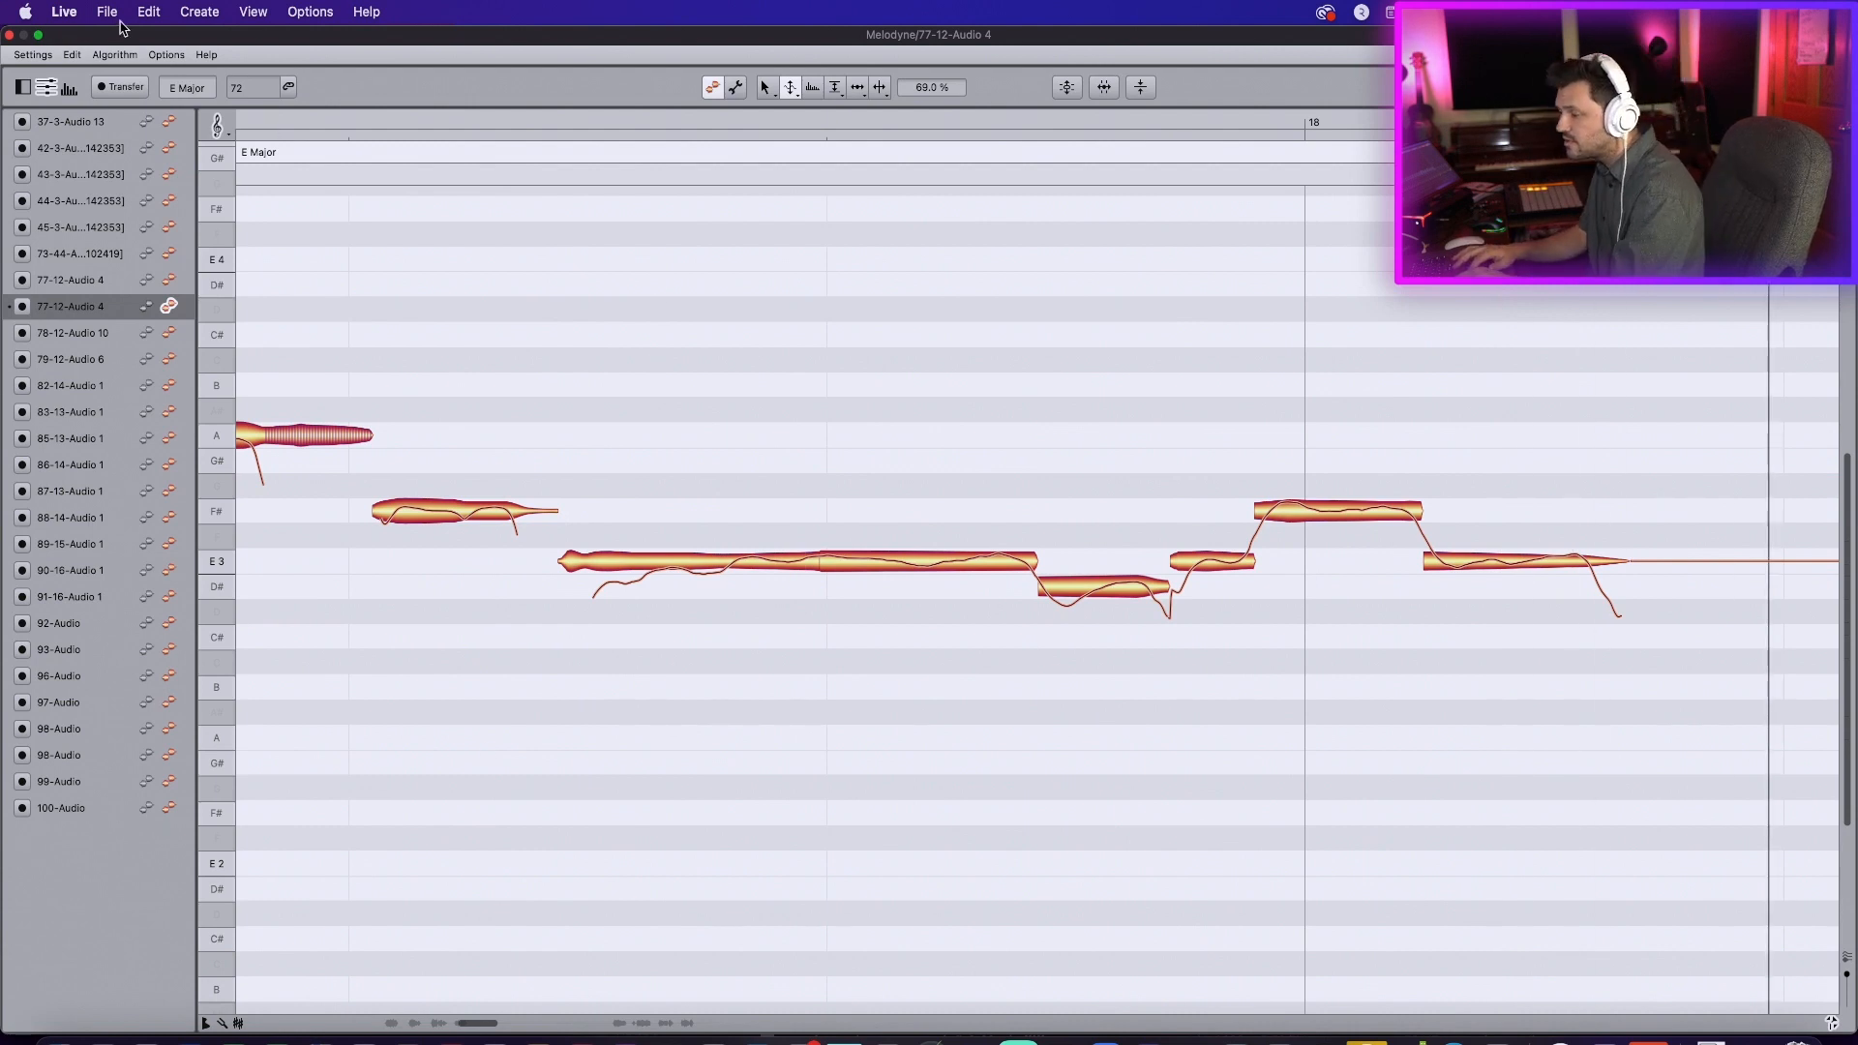
Step: Turn off snapping to the time grid and set the grid resolution to 1/8
click(119, 58)
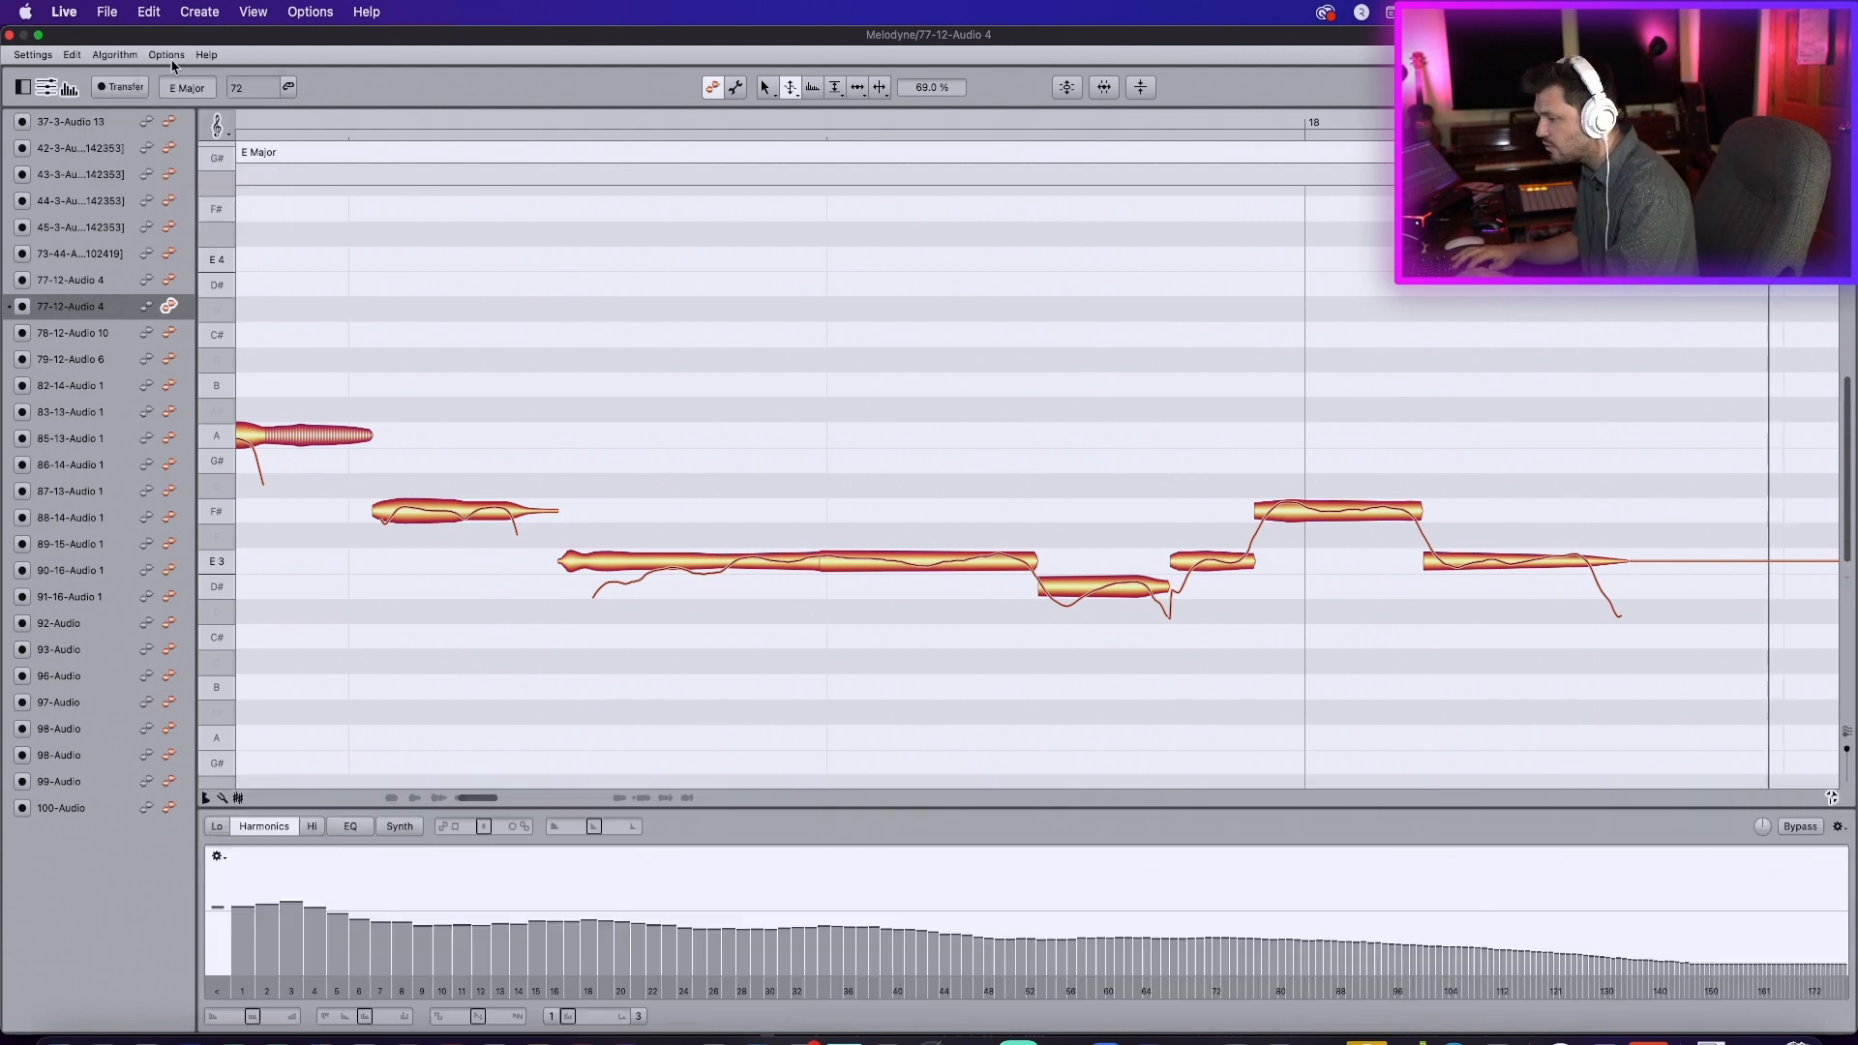
click(175, 56)
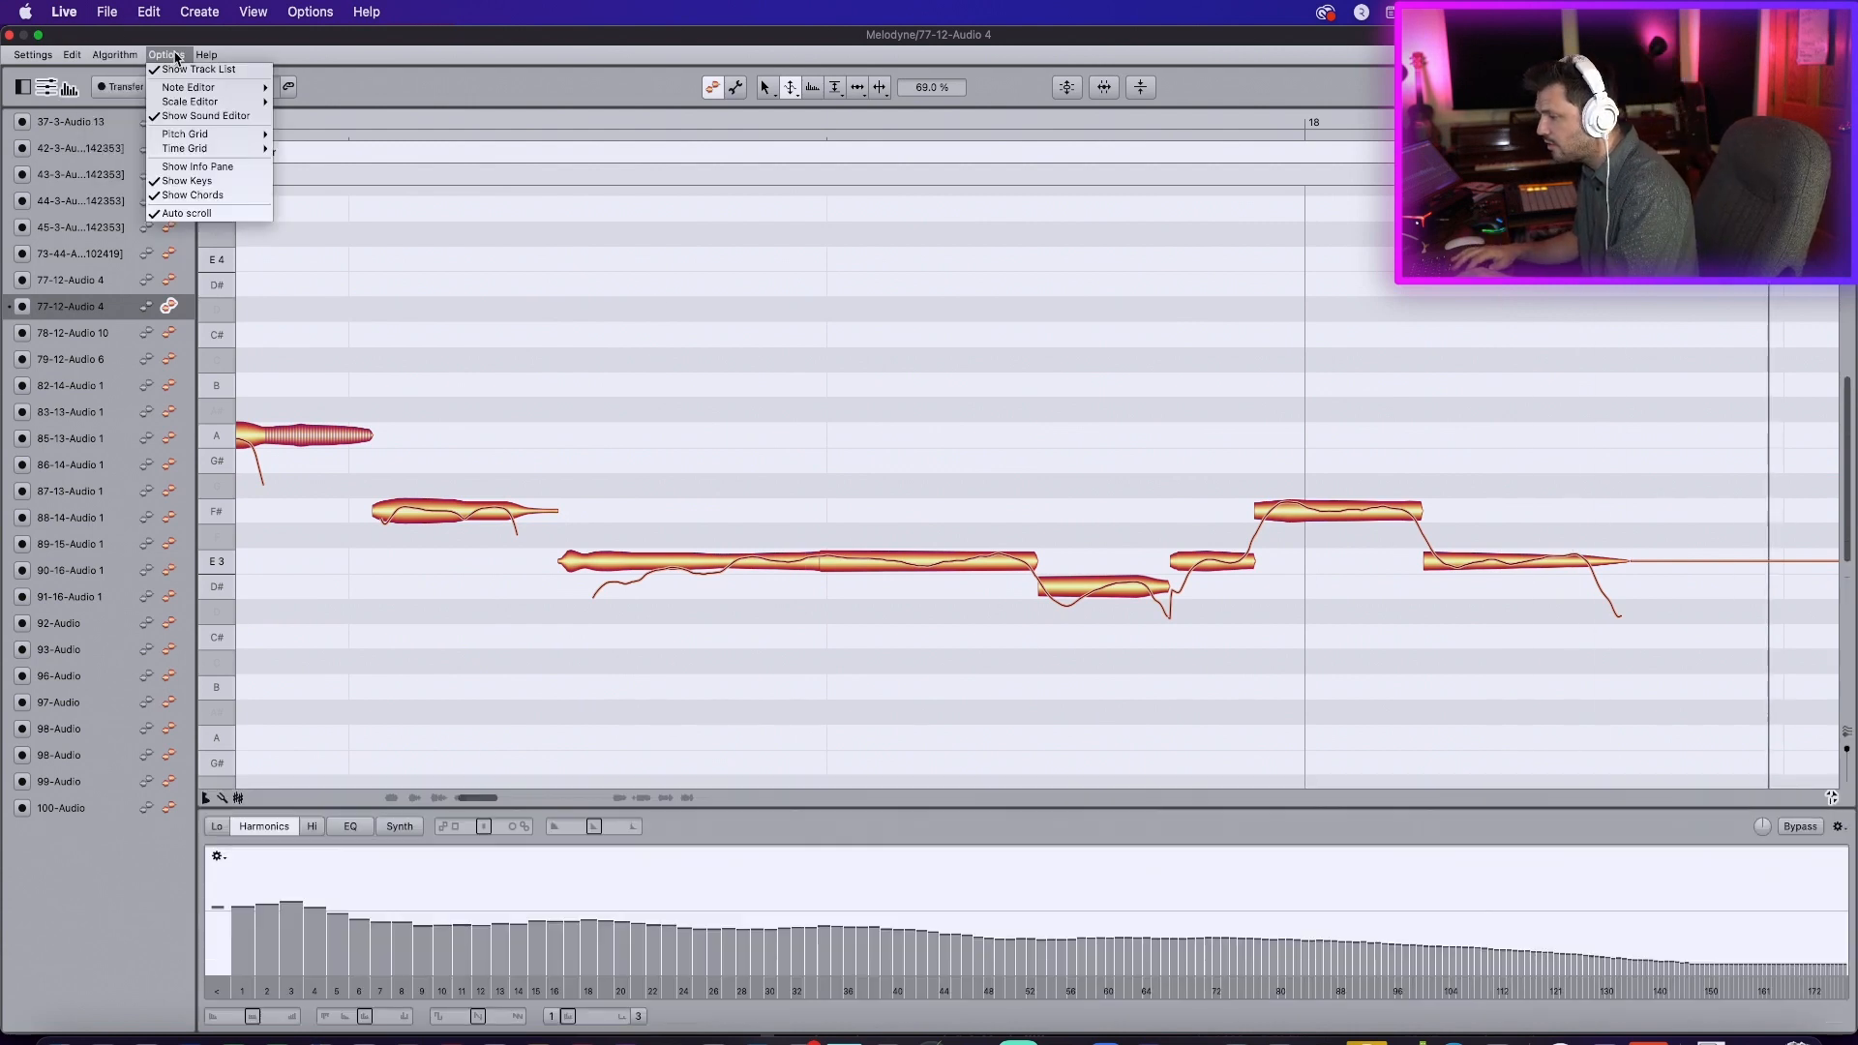
mouse_move(223, 148)
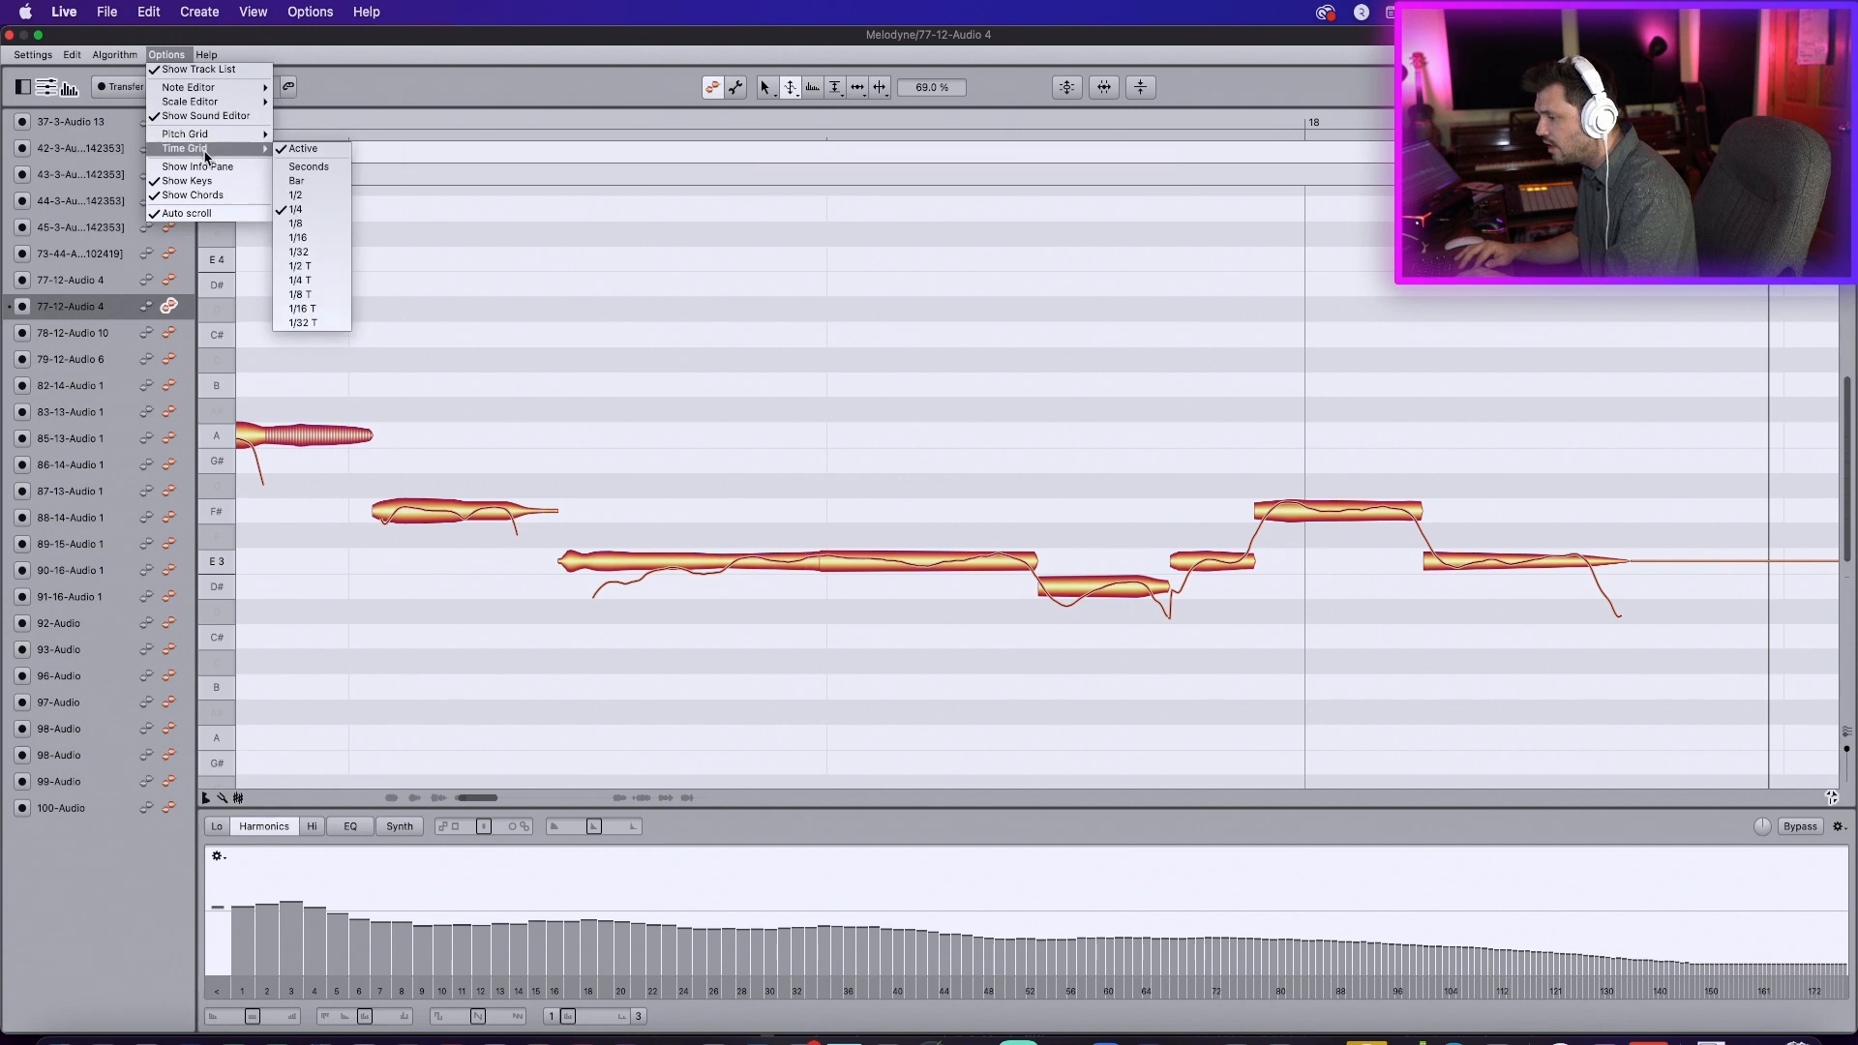
click(296, 151)
click(166, 58)
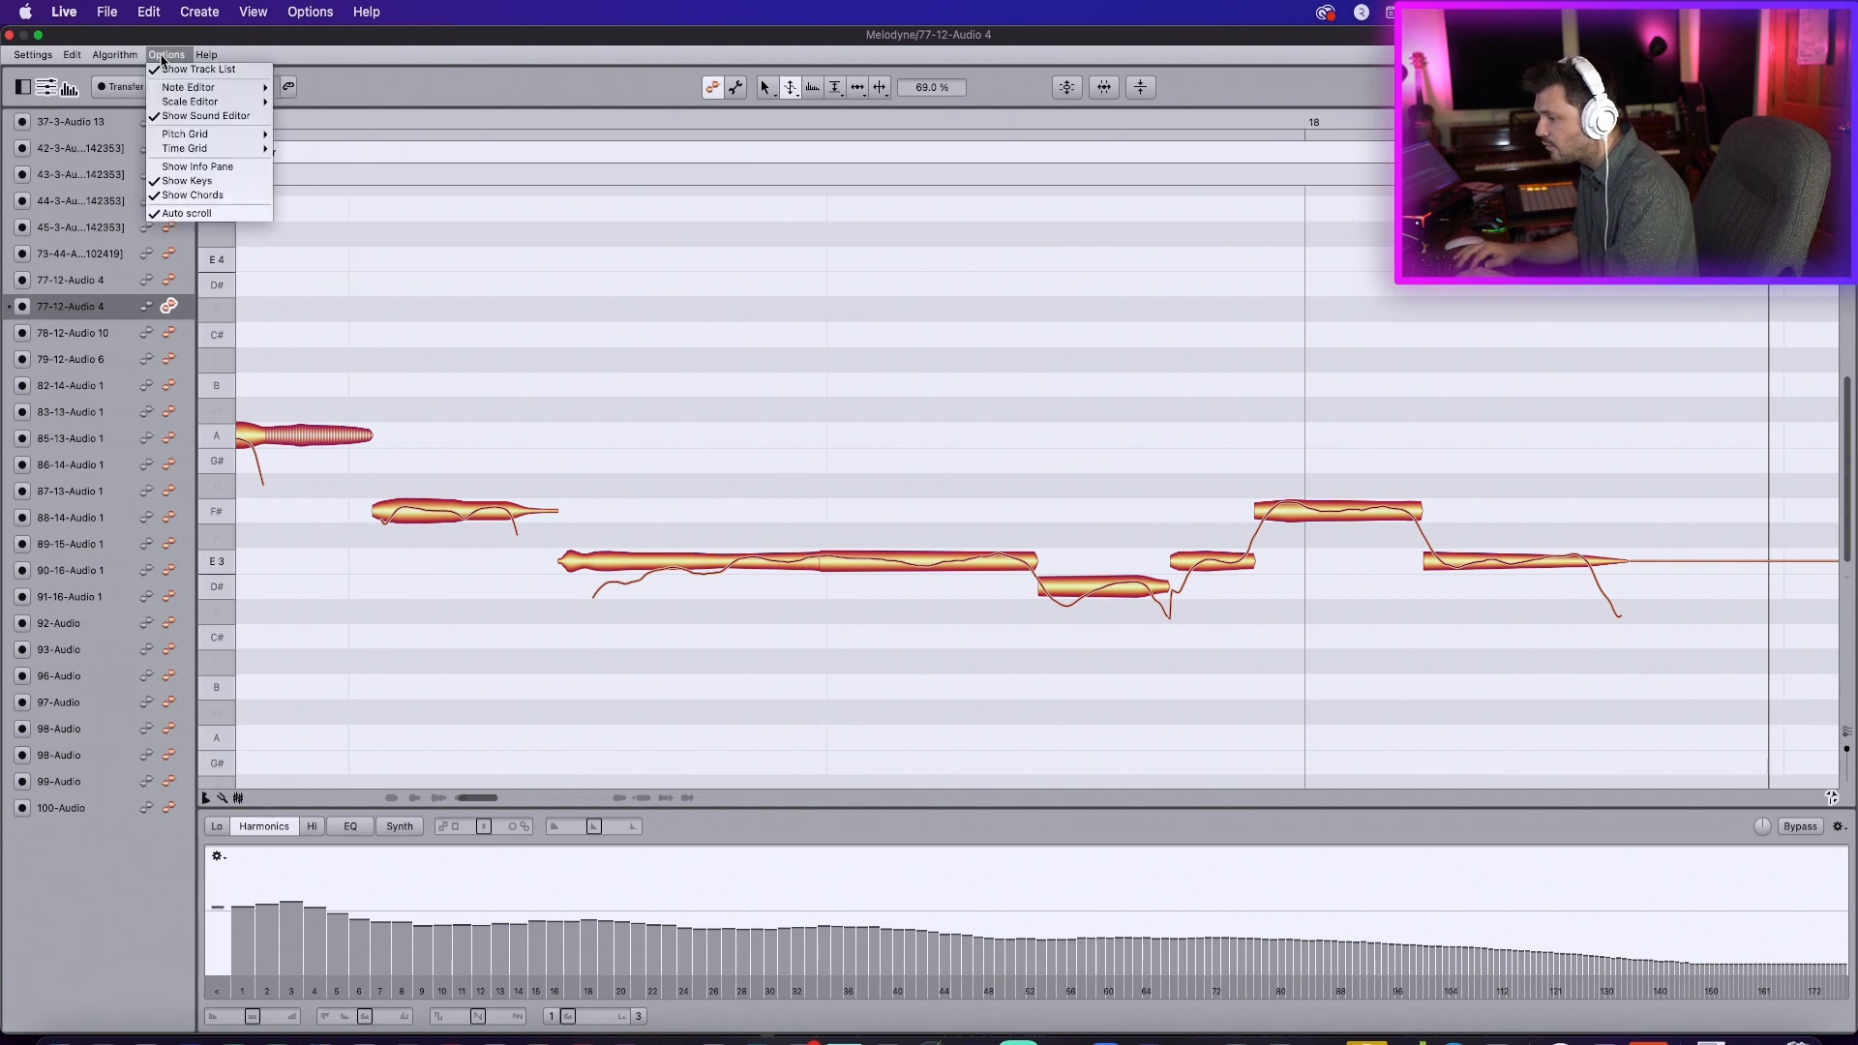
mouse_move(222, 151)
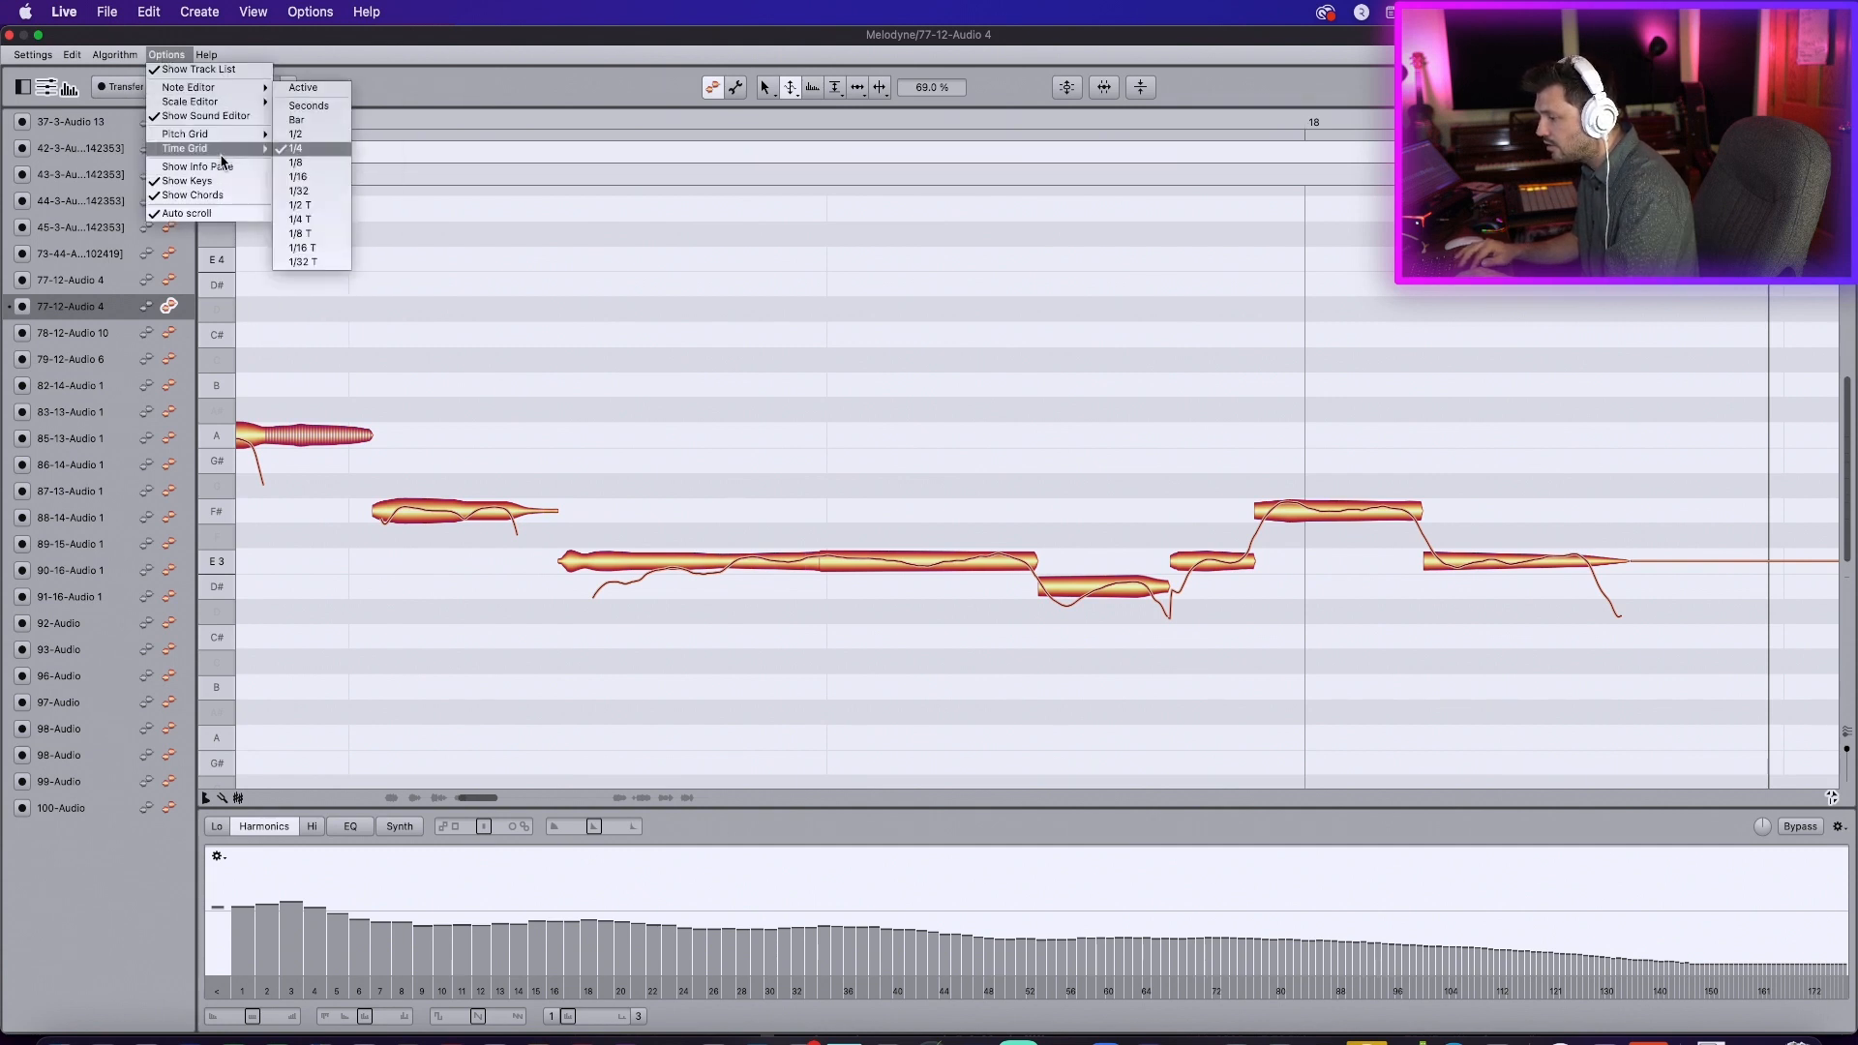
click(295, 162)
Step: In the bar 17 phrase, start the F# note slightly earlier and the two following E notes slightly later, then audition the timing
key(space)
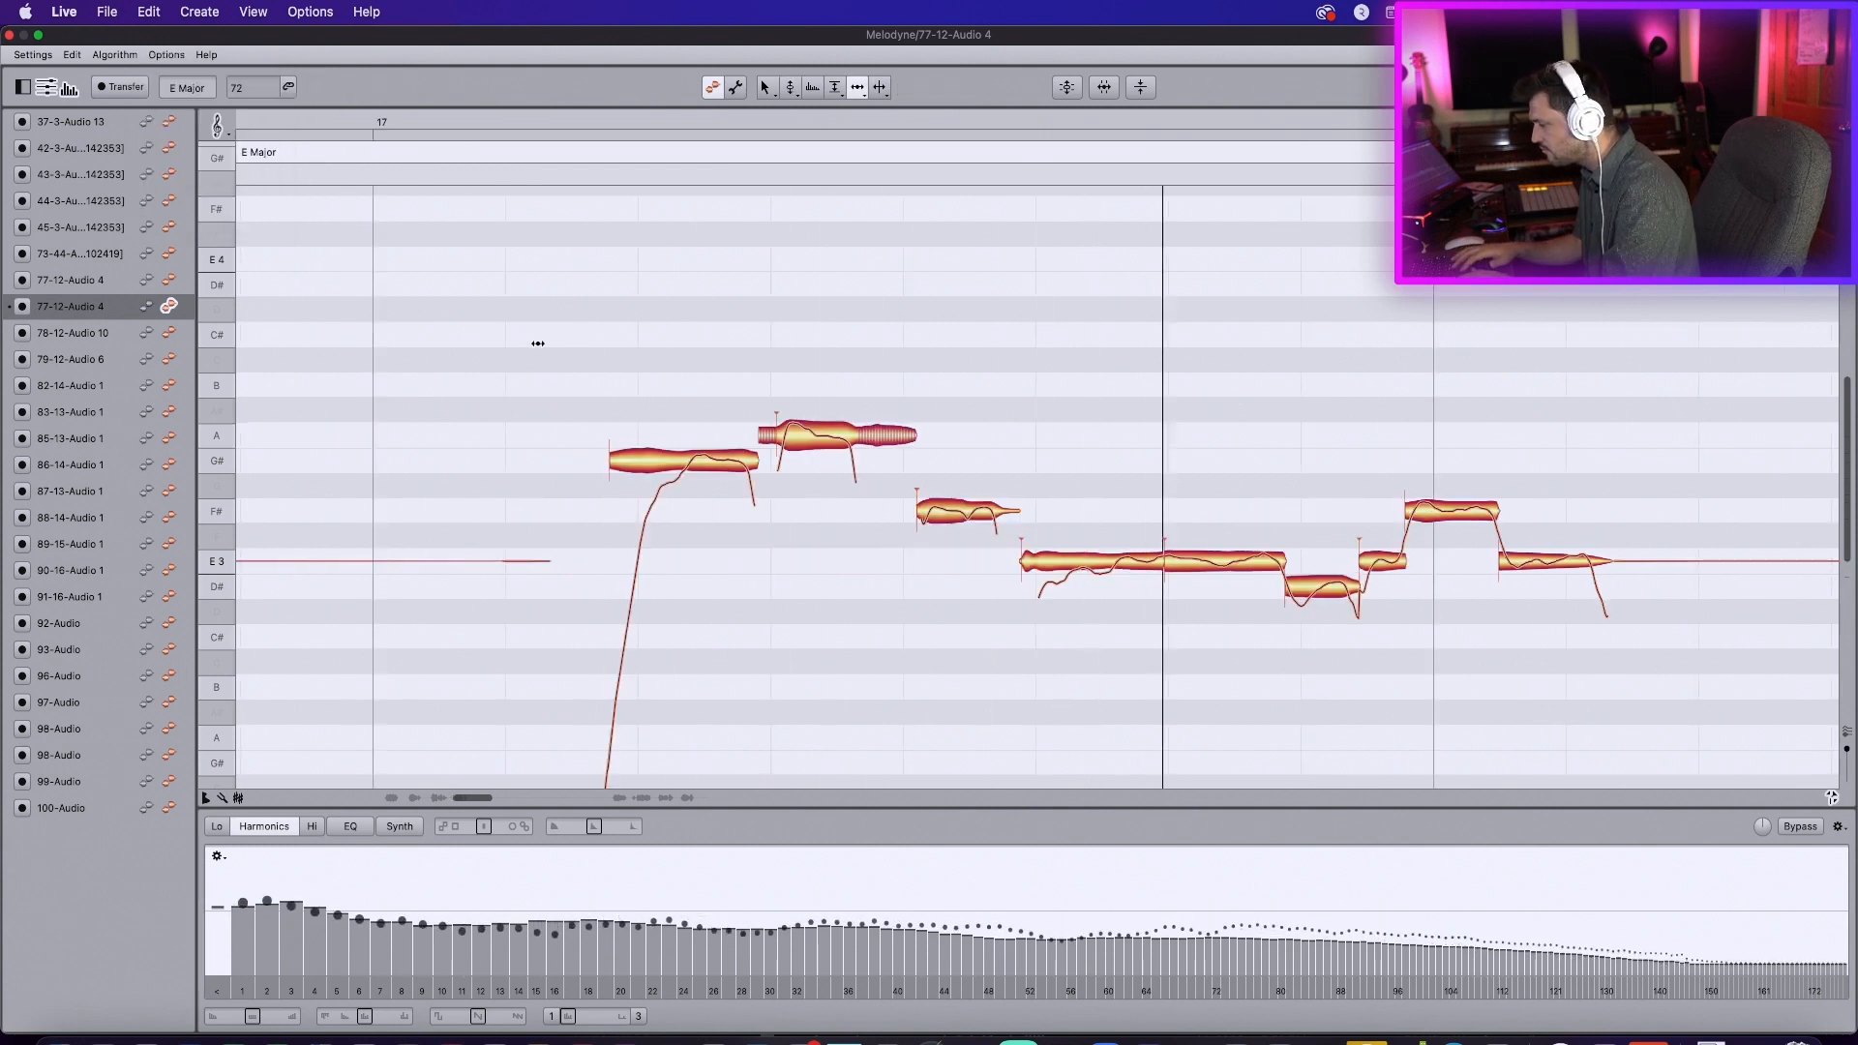
key(space)
drag(1030, 571, 1047, 572)
drag(944, 520, 932, 521)
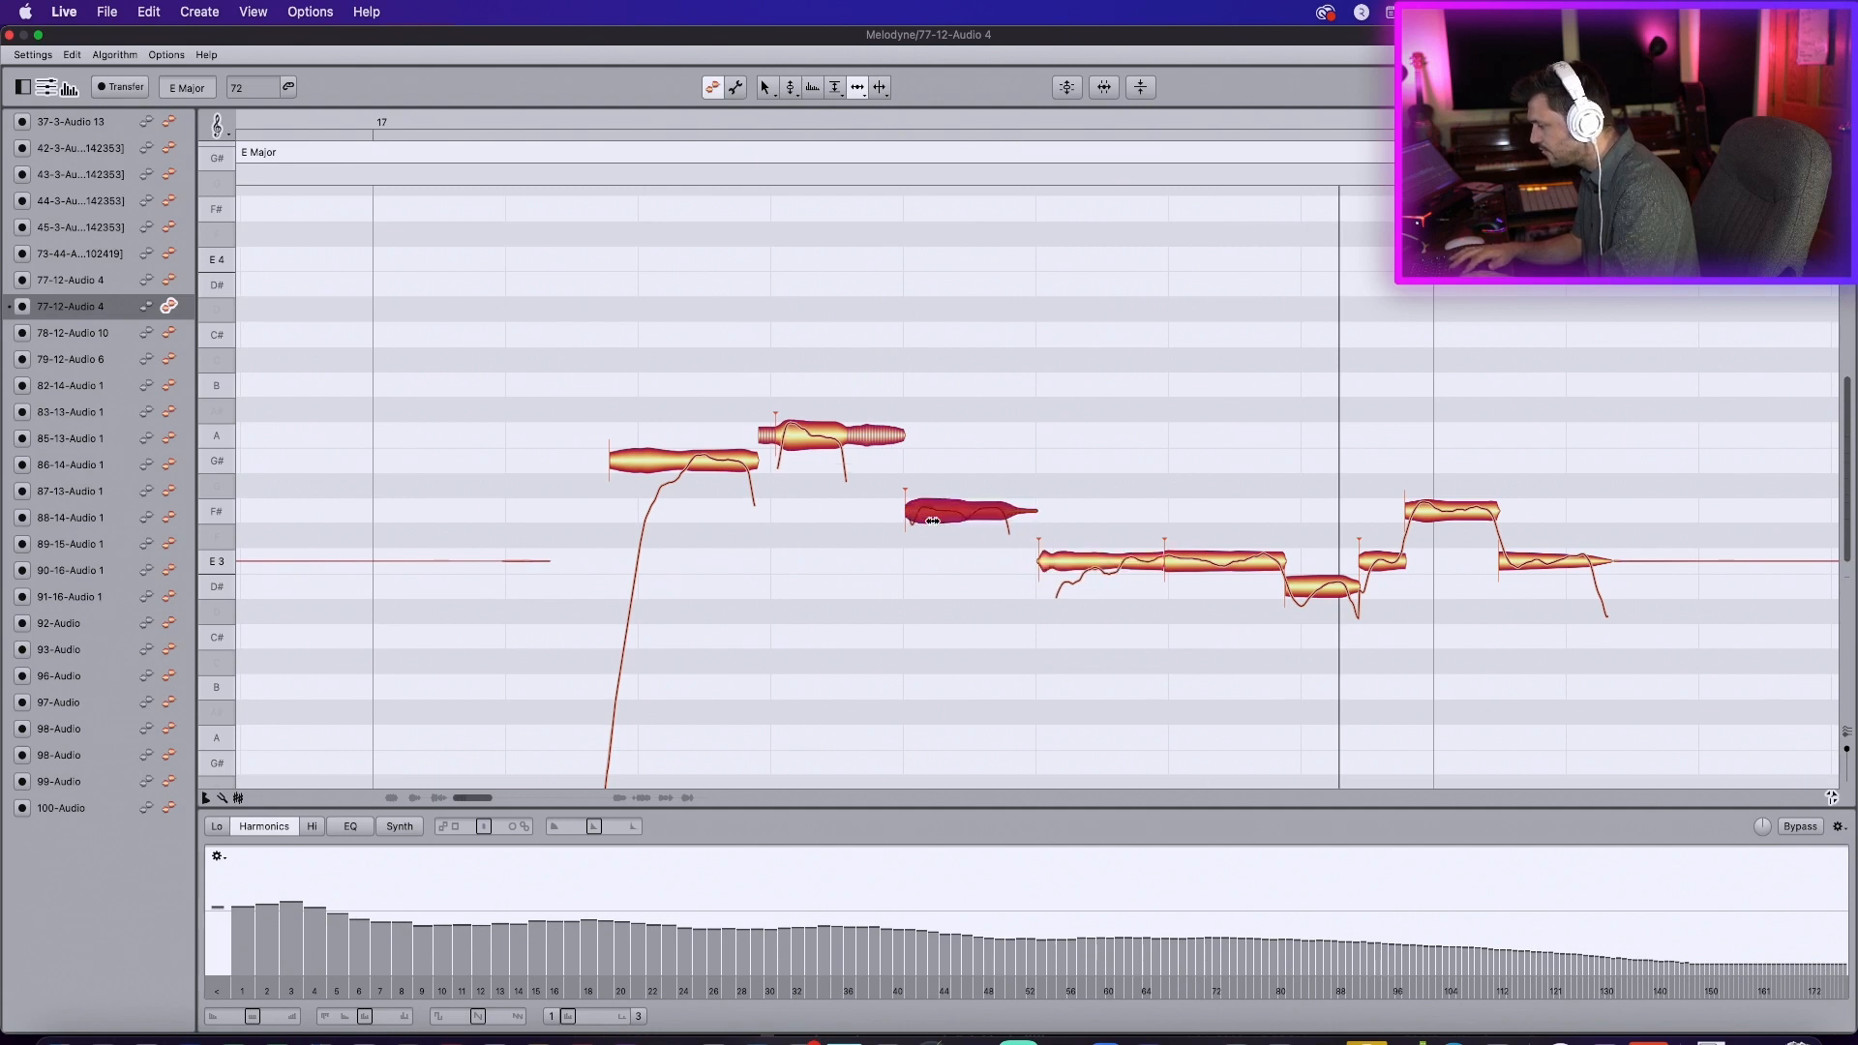
drag(1165, 559, 1177, 559)
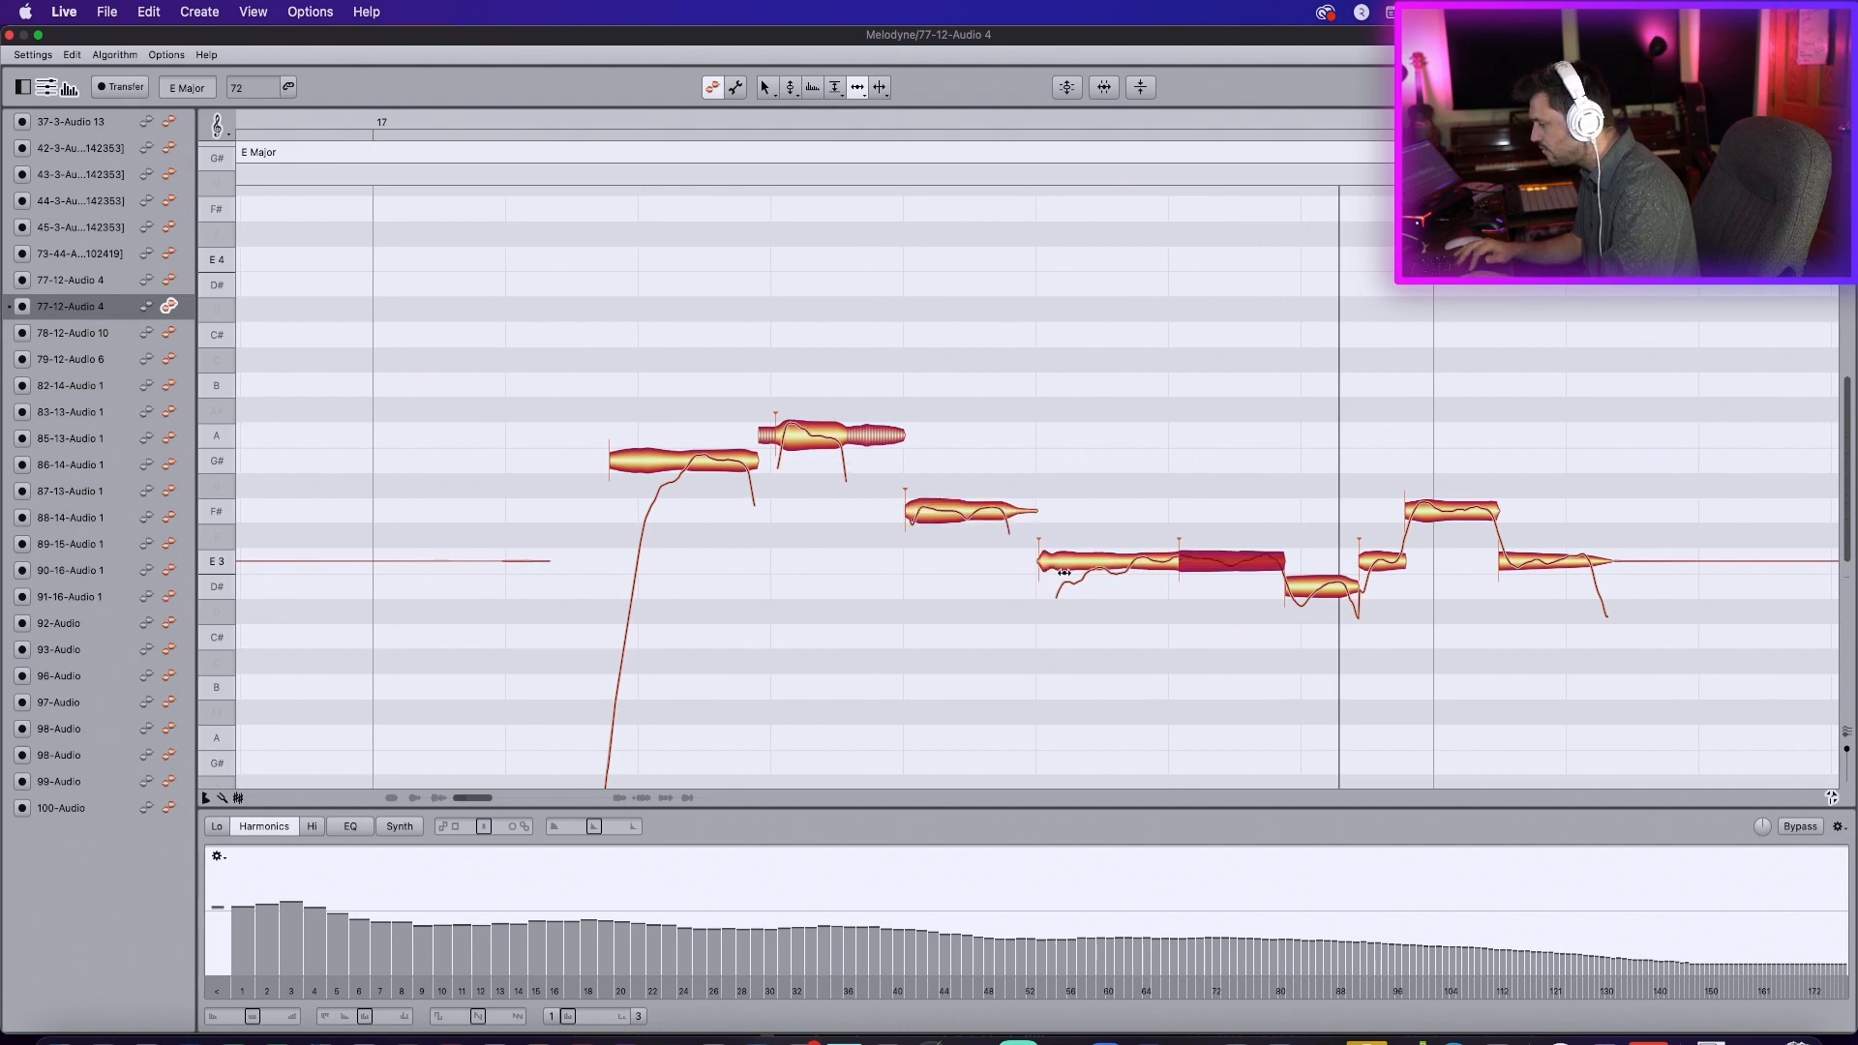
key(space)
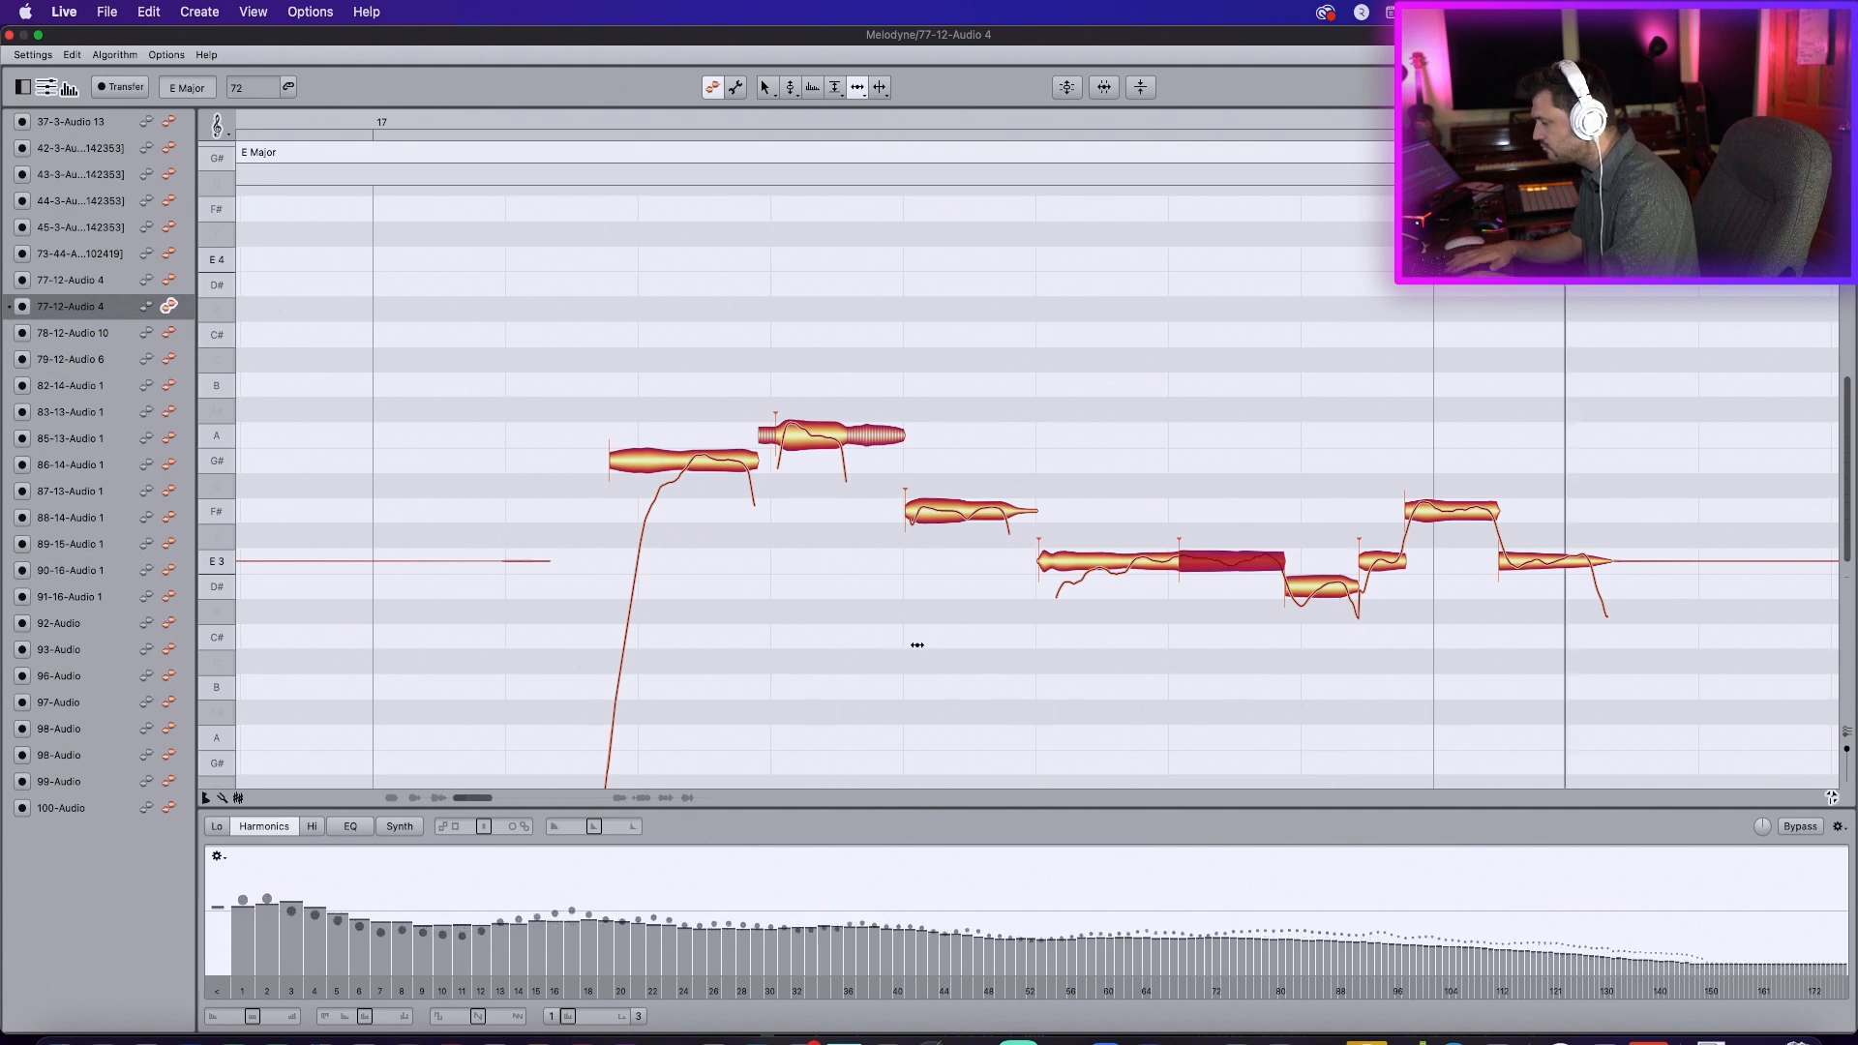
Step: Delay the starts of the D#, short E and F# notes leading into bar 18, and play back the phrase
drag(1300, 591, 1427, 515)
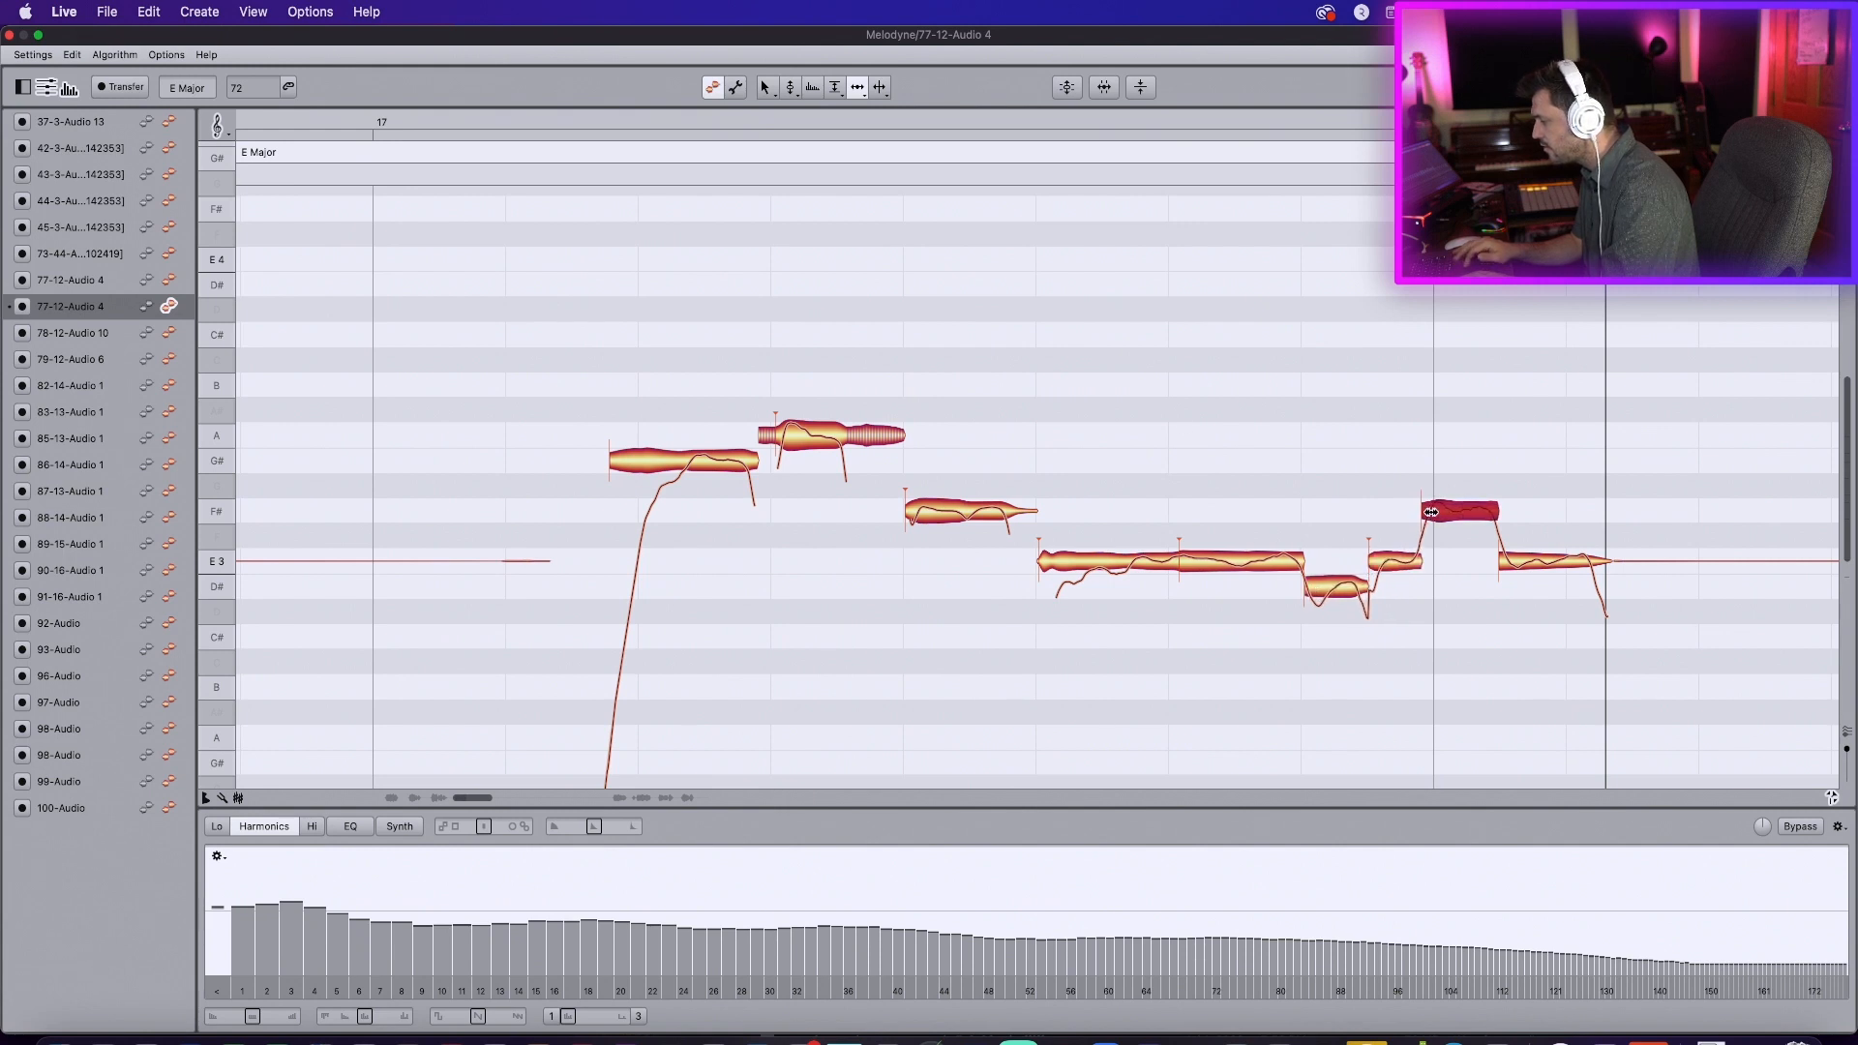
double_click(682, 361)
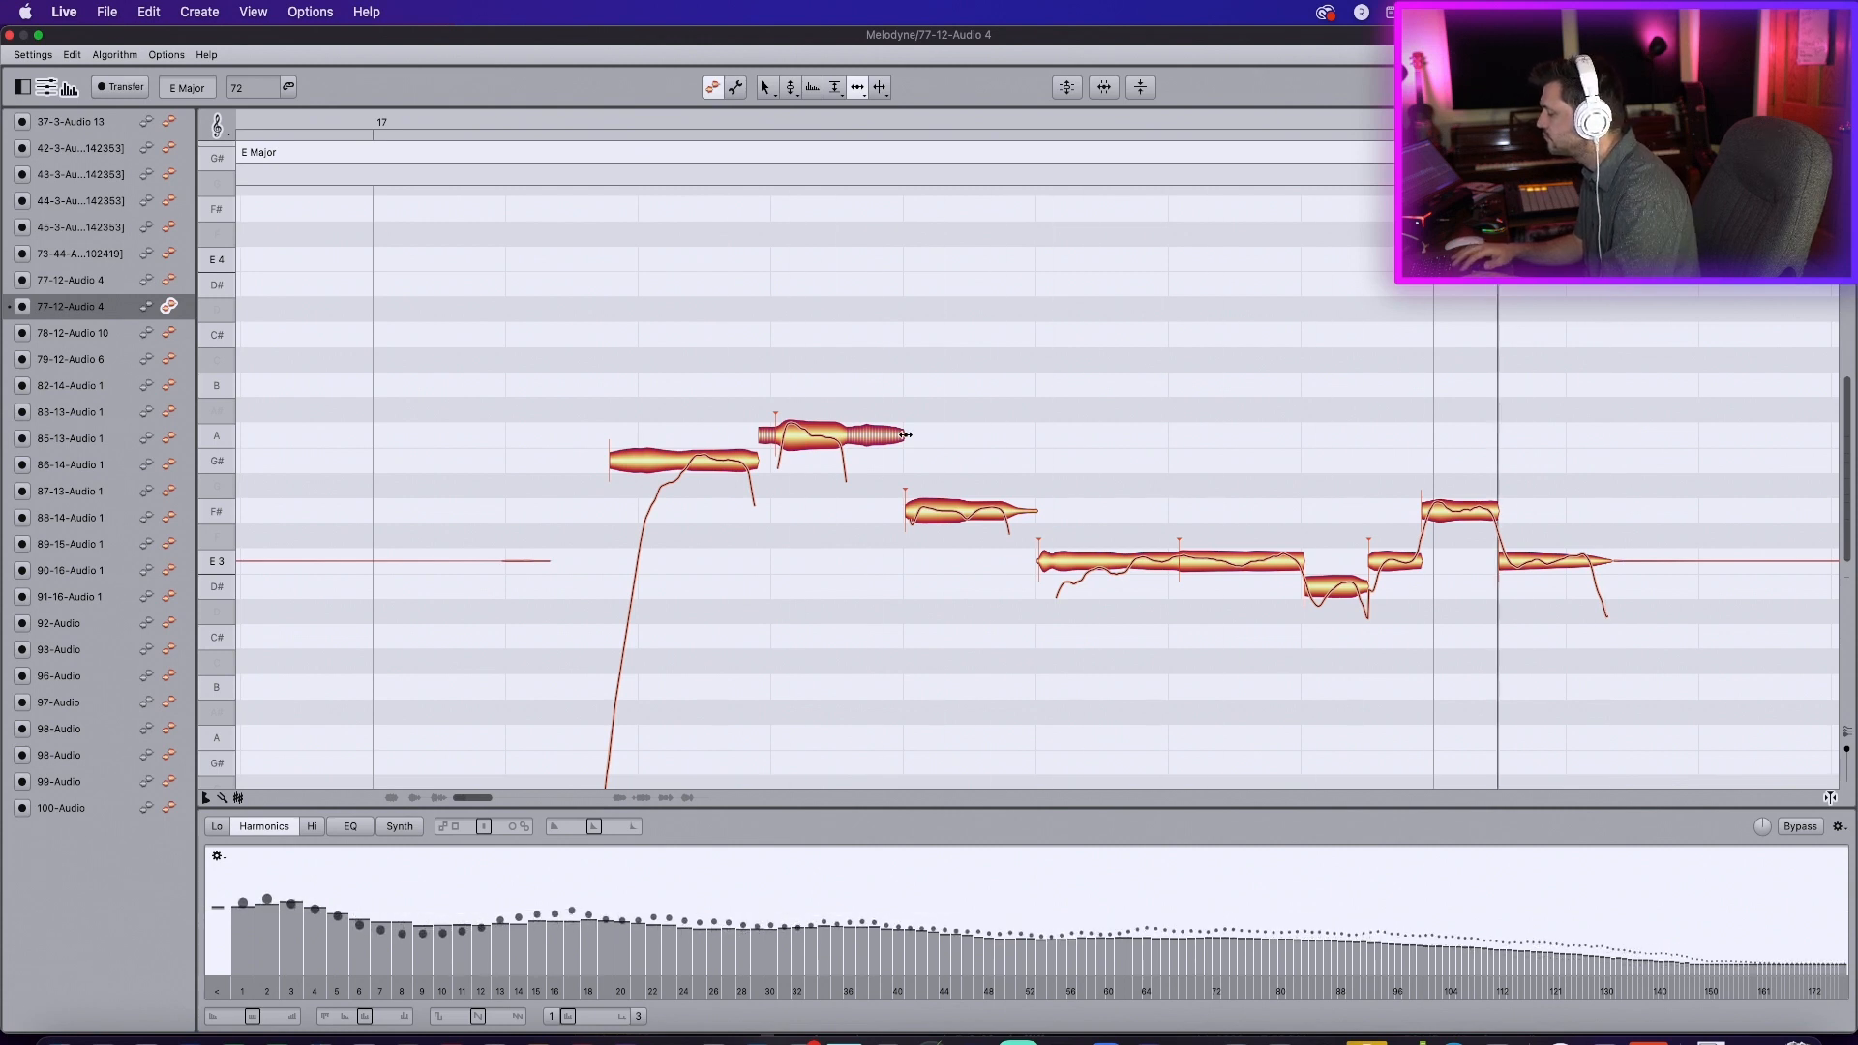
drag(1372, 561, 1390, 563)
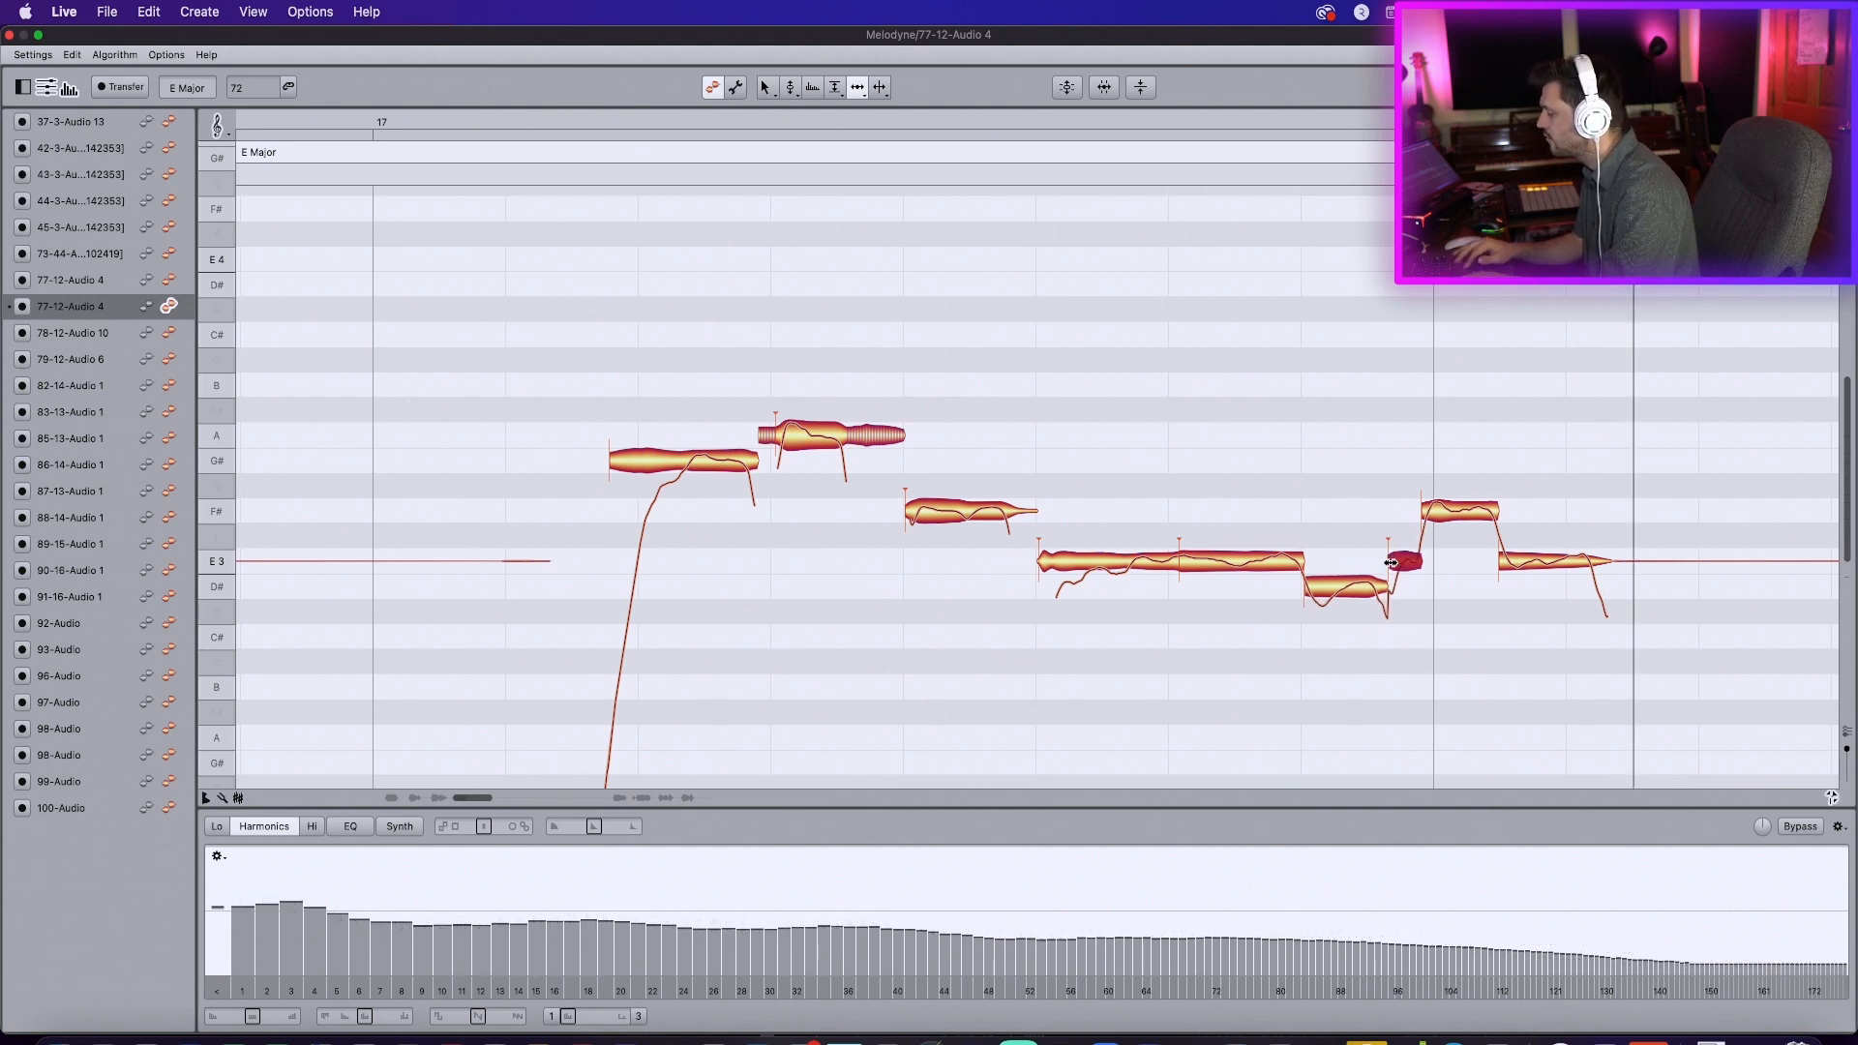
key(space)
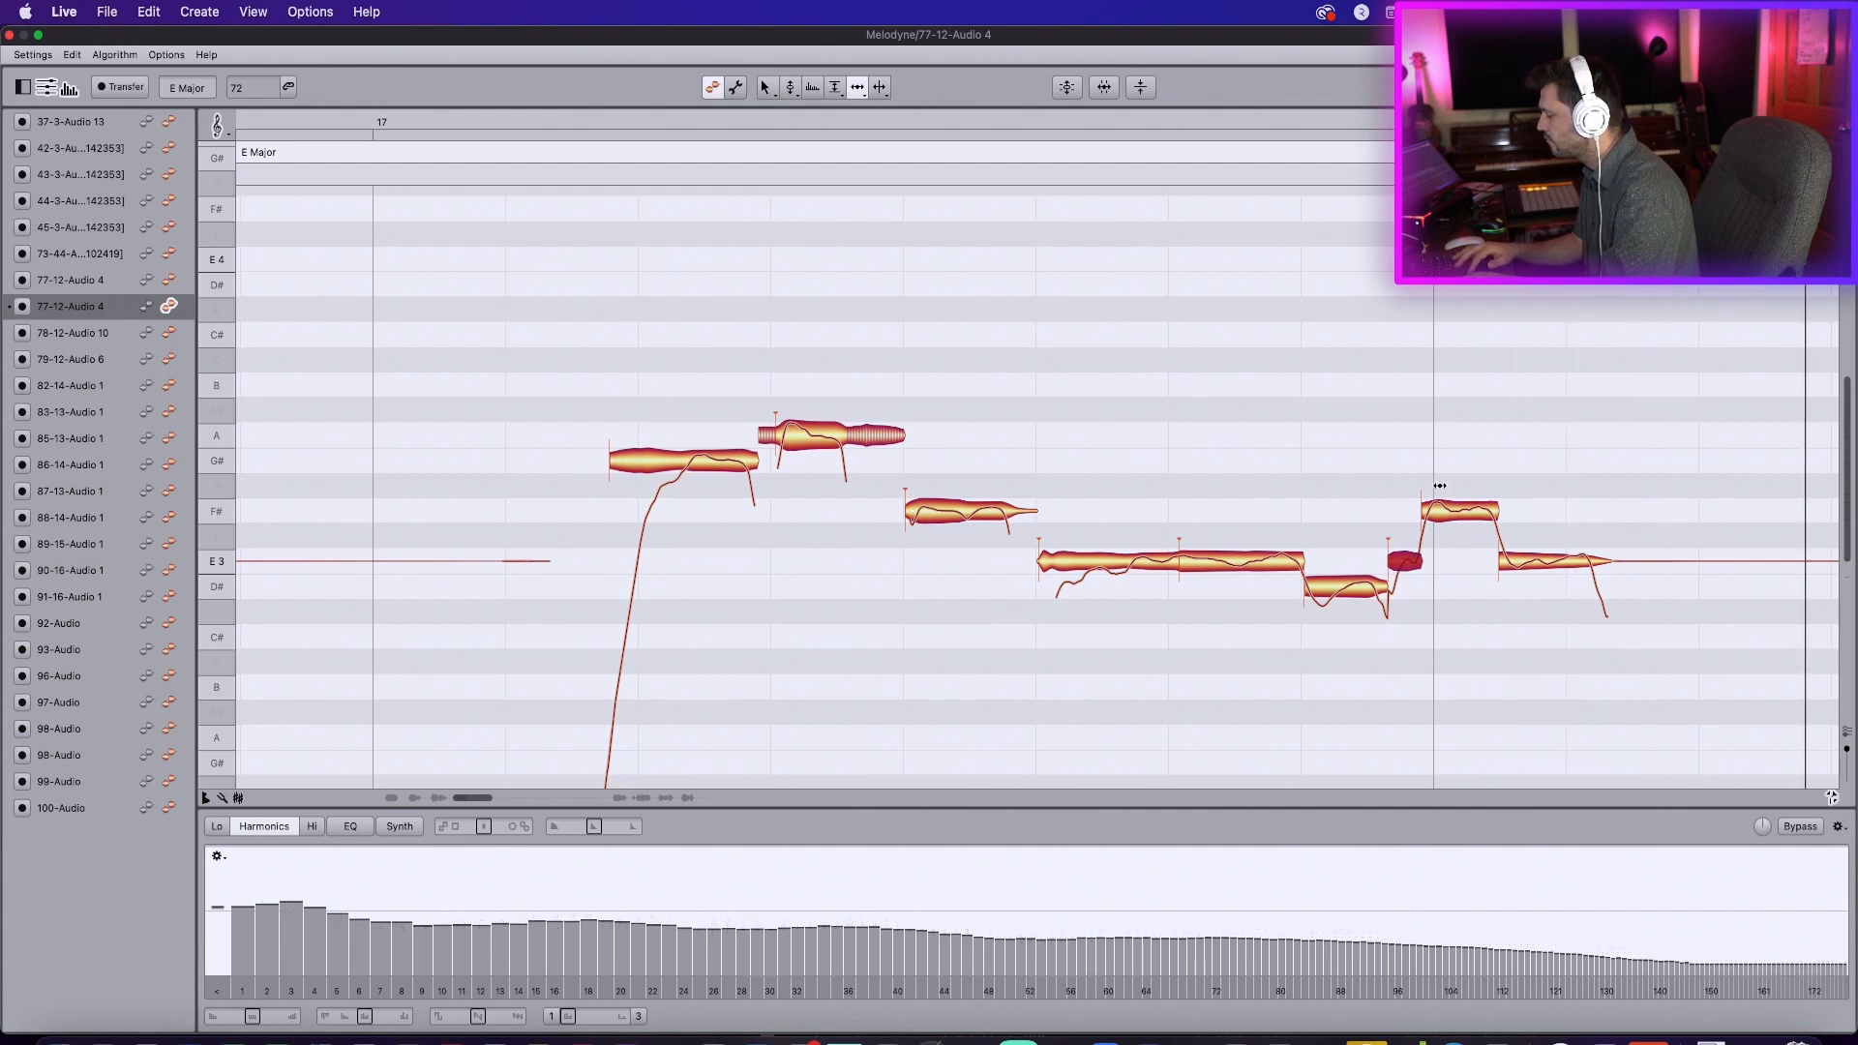
Step: At bar 18, delay the starts of the F# note and the final E note, lengthen the E note's end, and play back the phrase
drag(1427, 509, 1417, 509)
key(space)
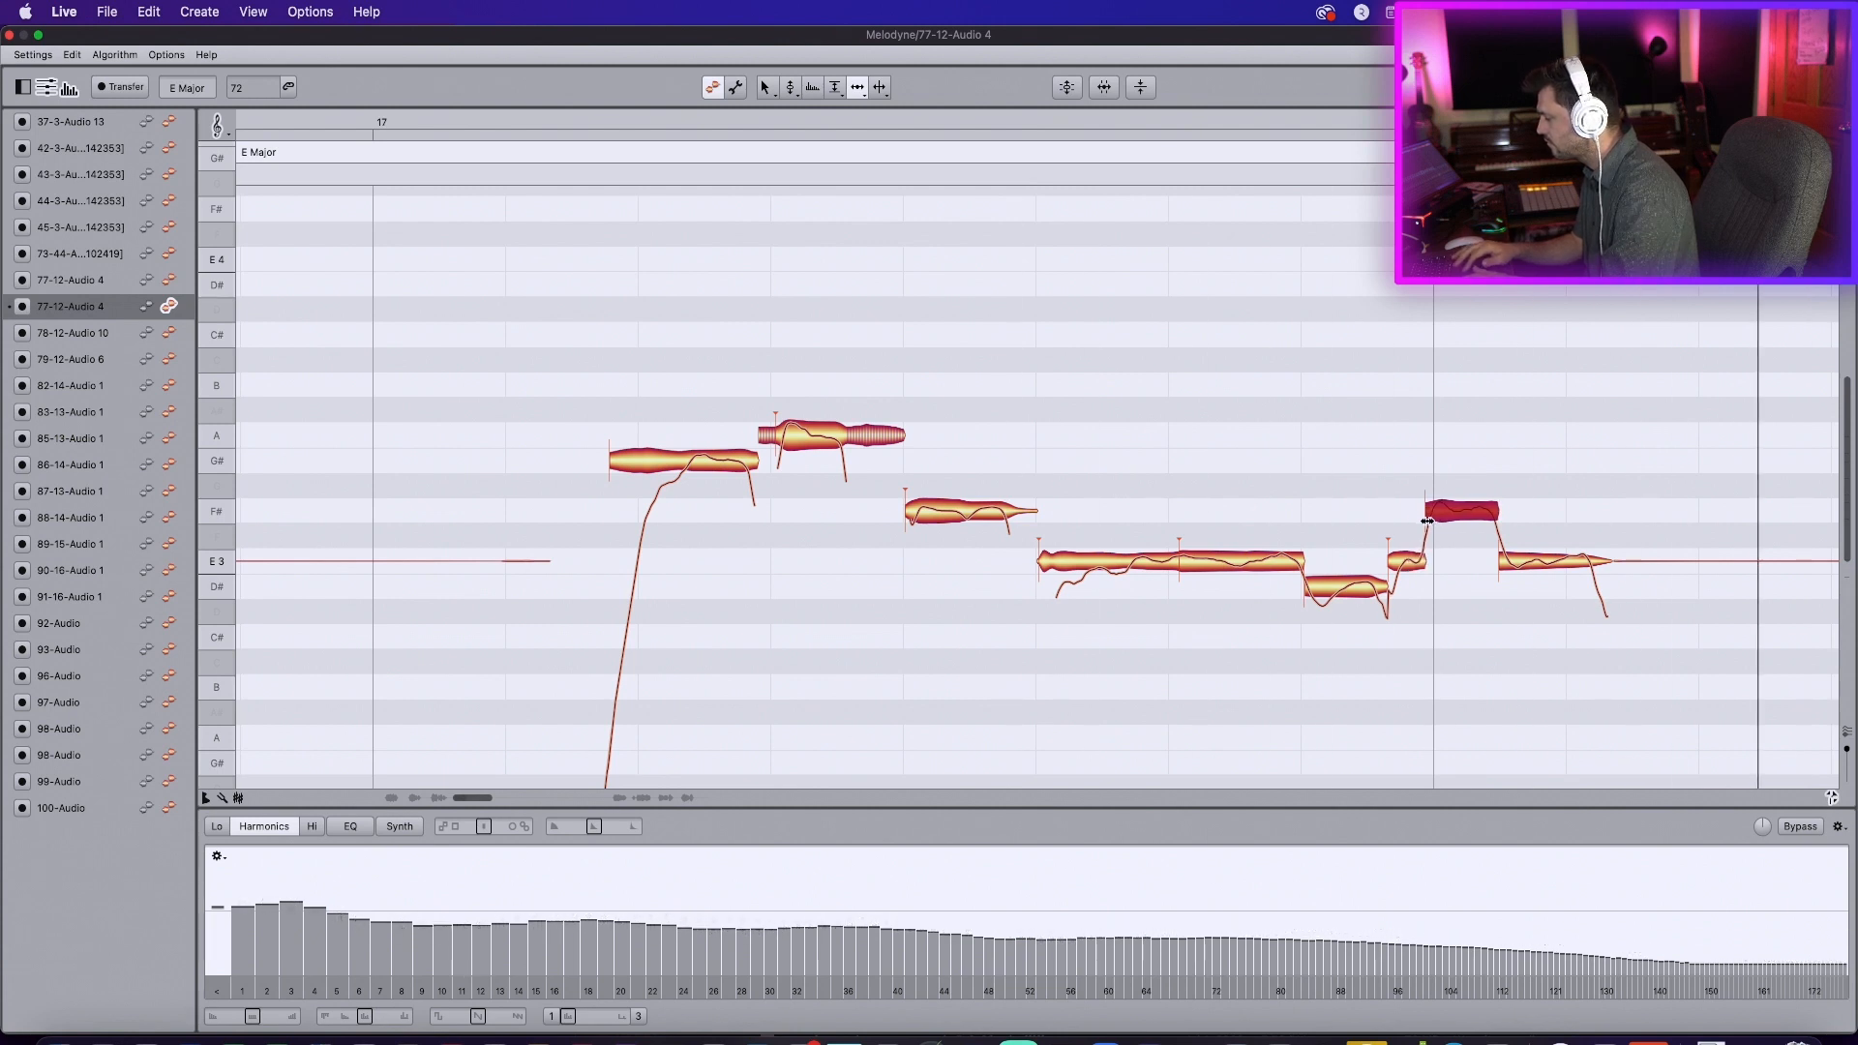
key(space)
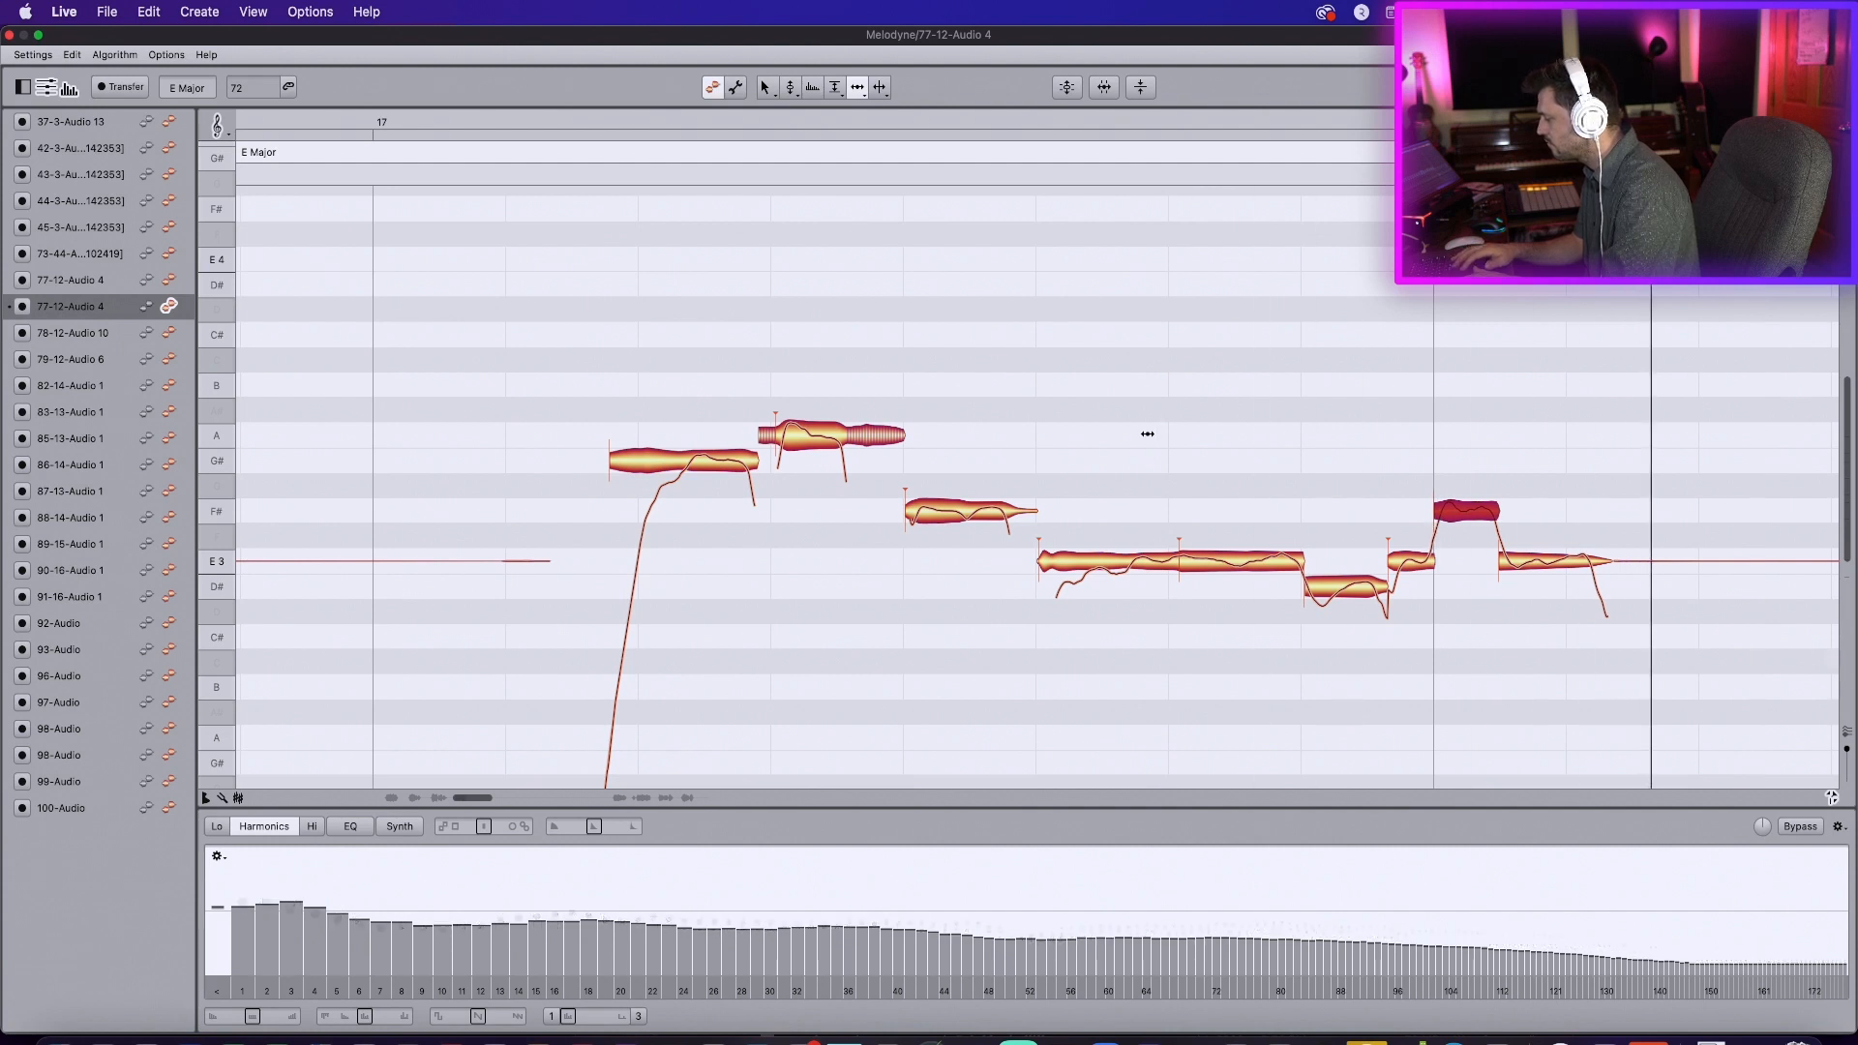
click(1513, 564)
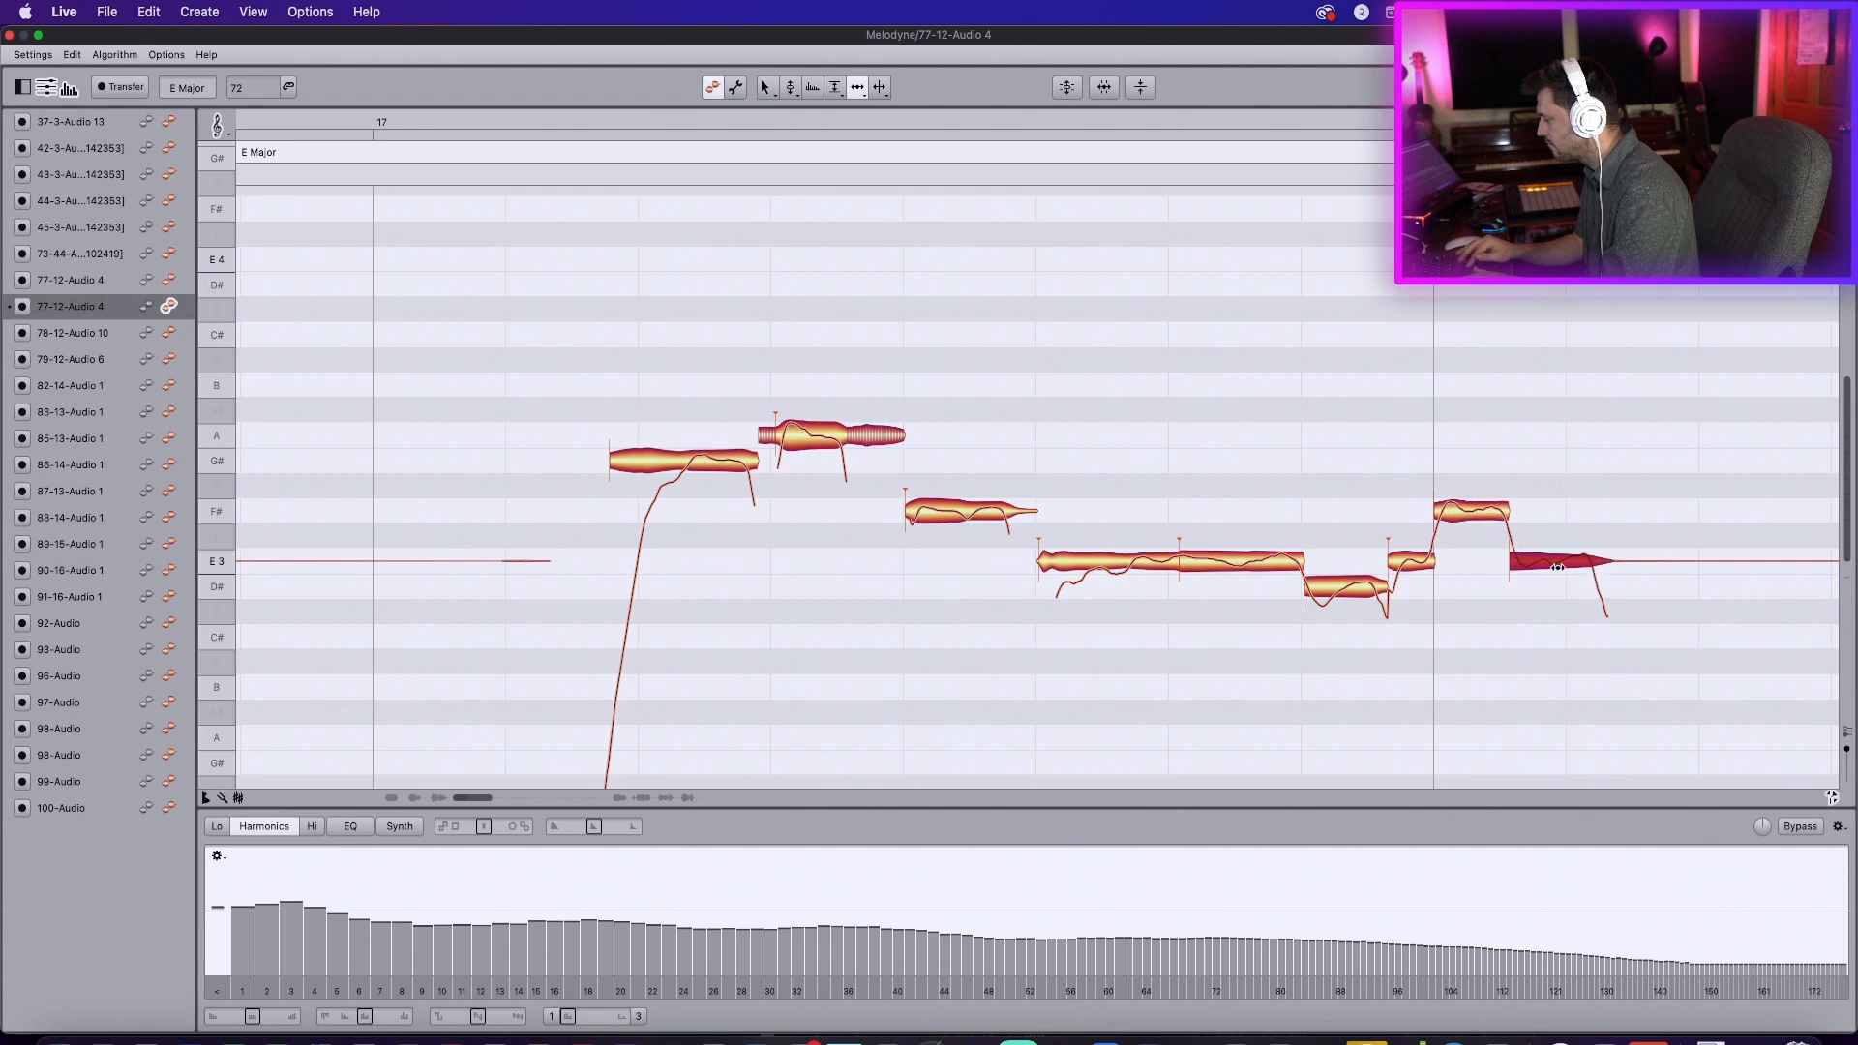
drag(1593, 568, 1606, 567)
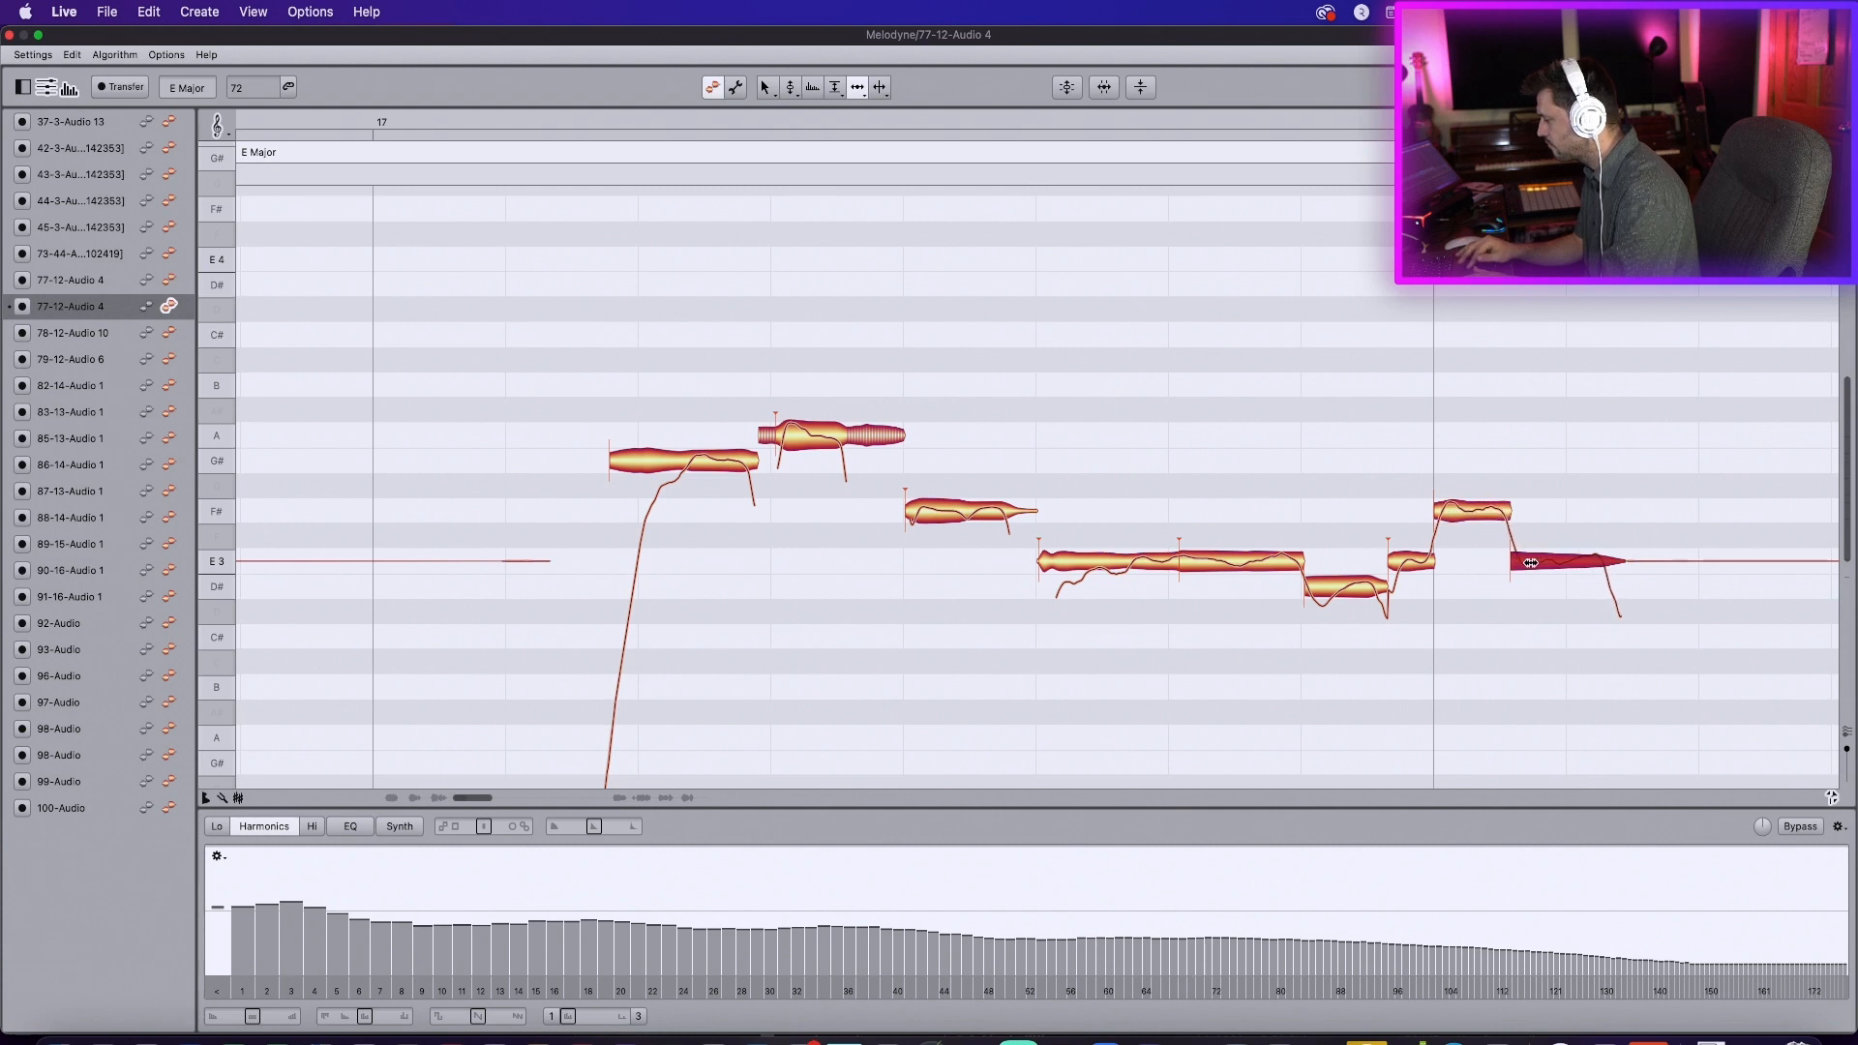
key(space)
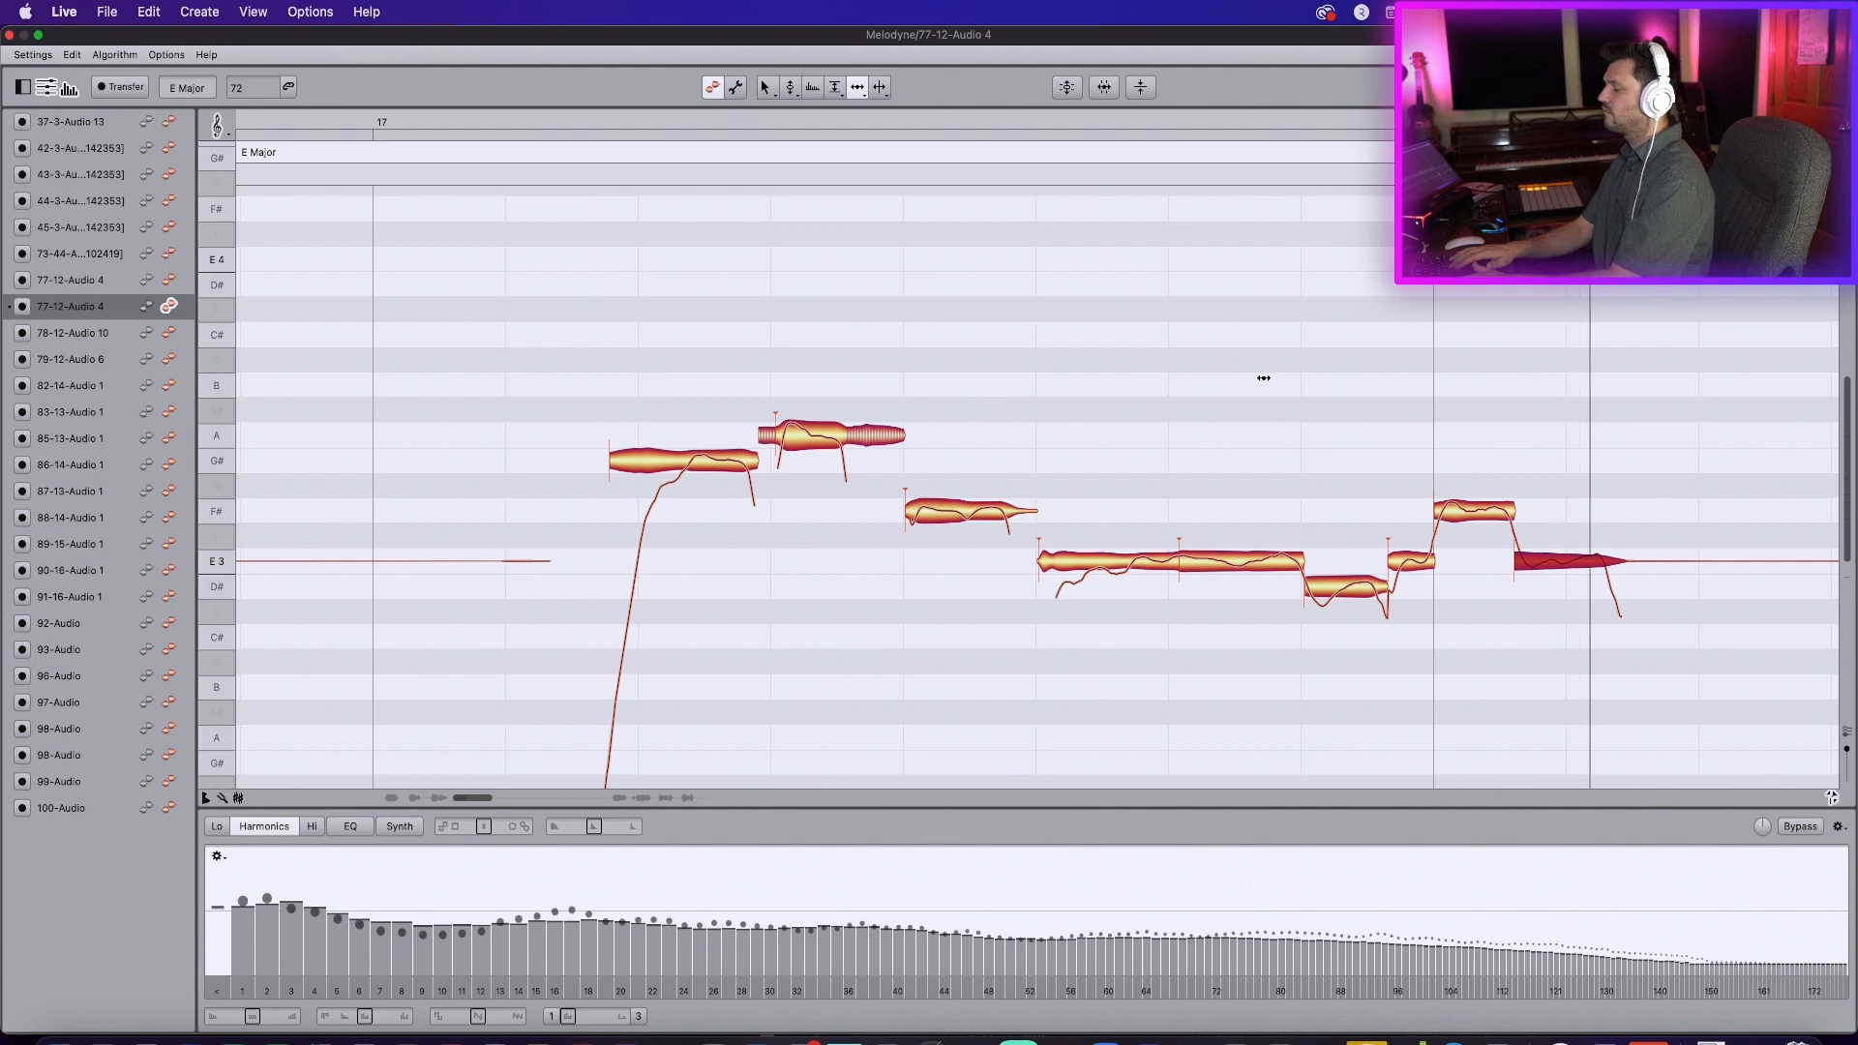
key(space)
Step: Move on to the phrases from bar 31 to bar 34 and audition their pitch
double_click(722, 267)
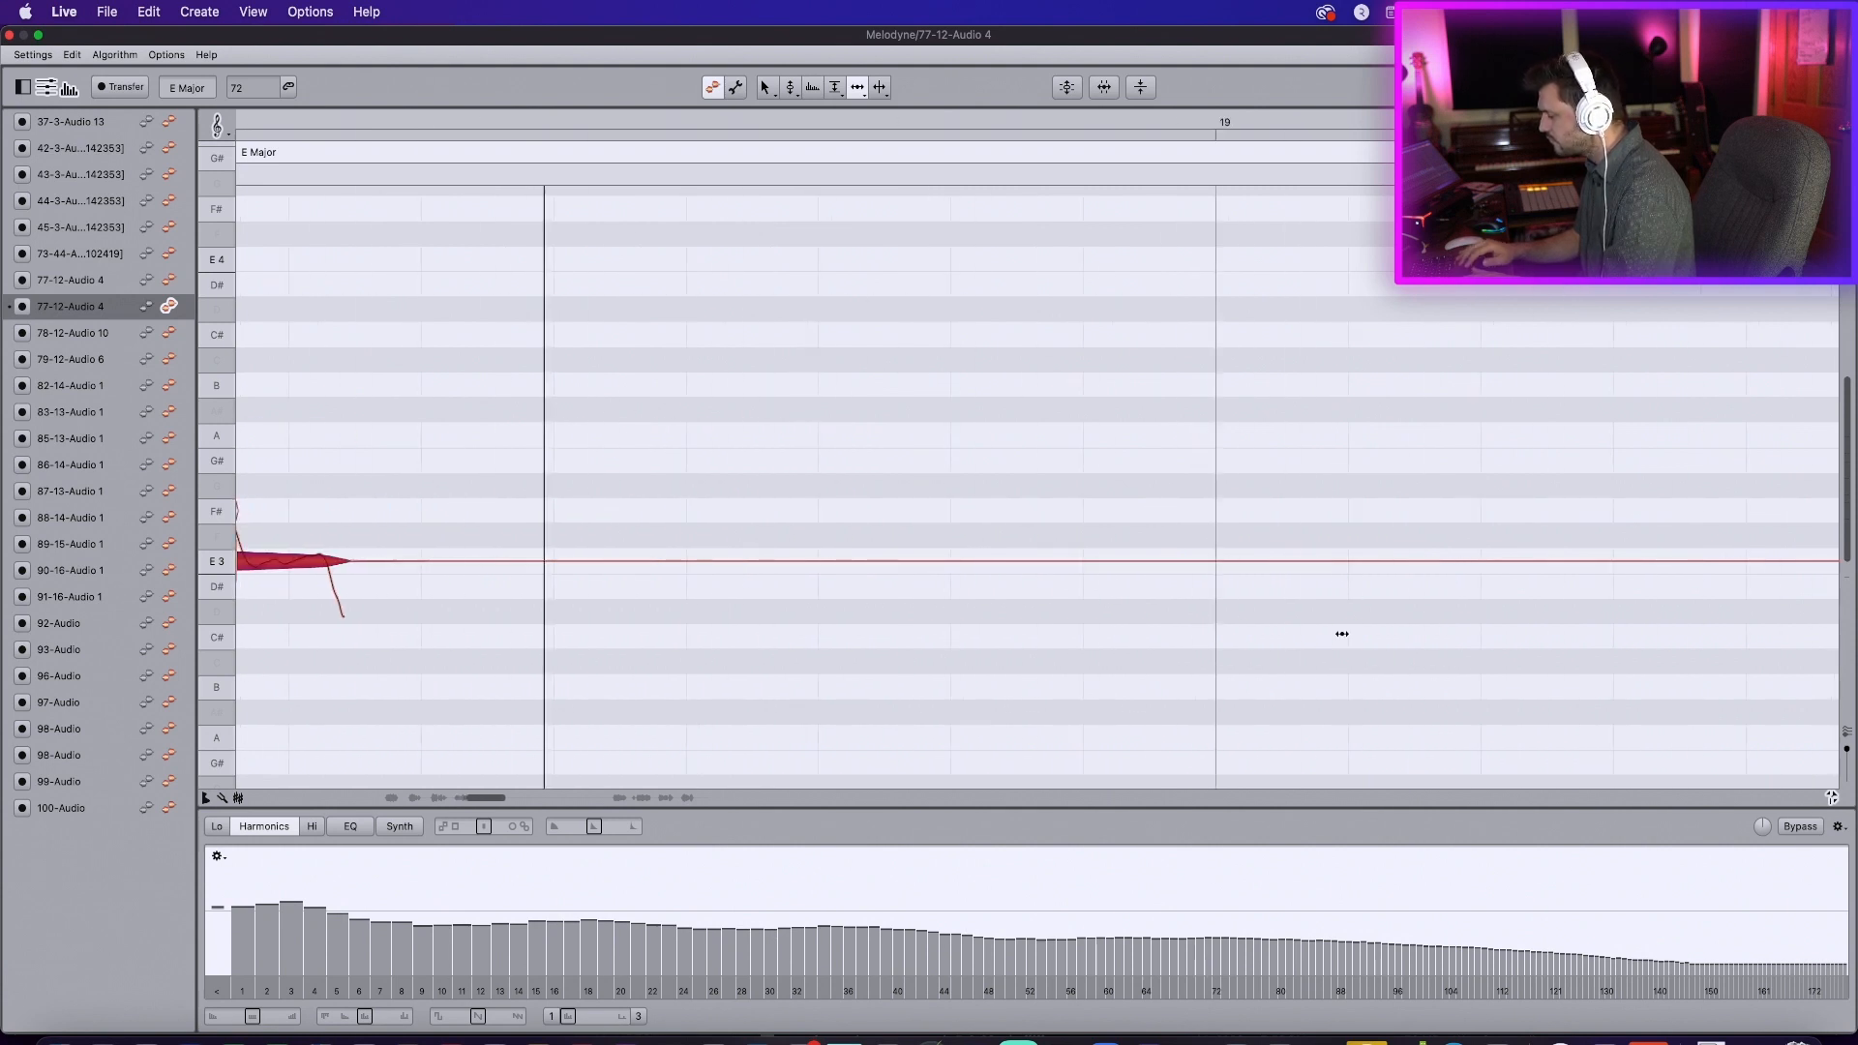
click(619, 799)
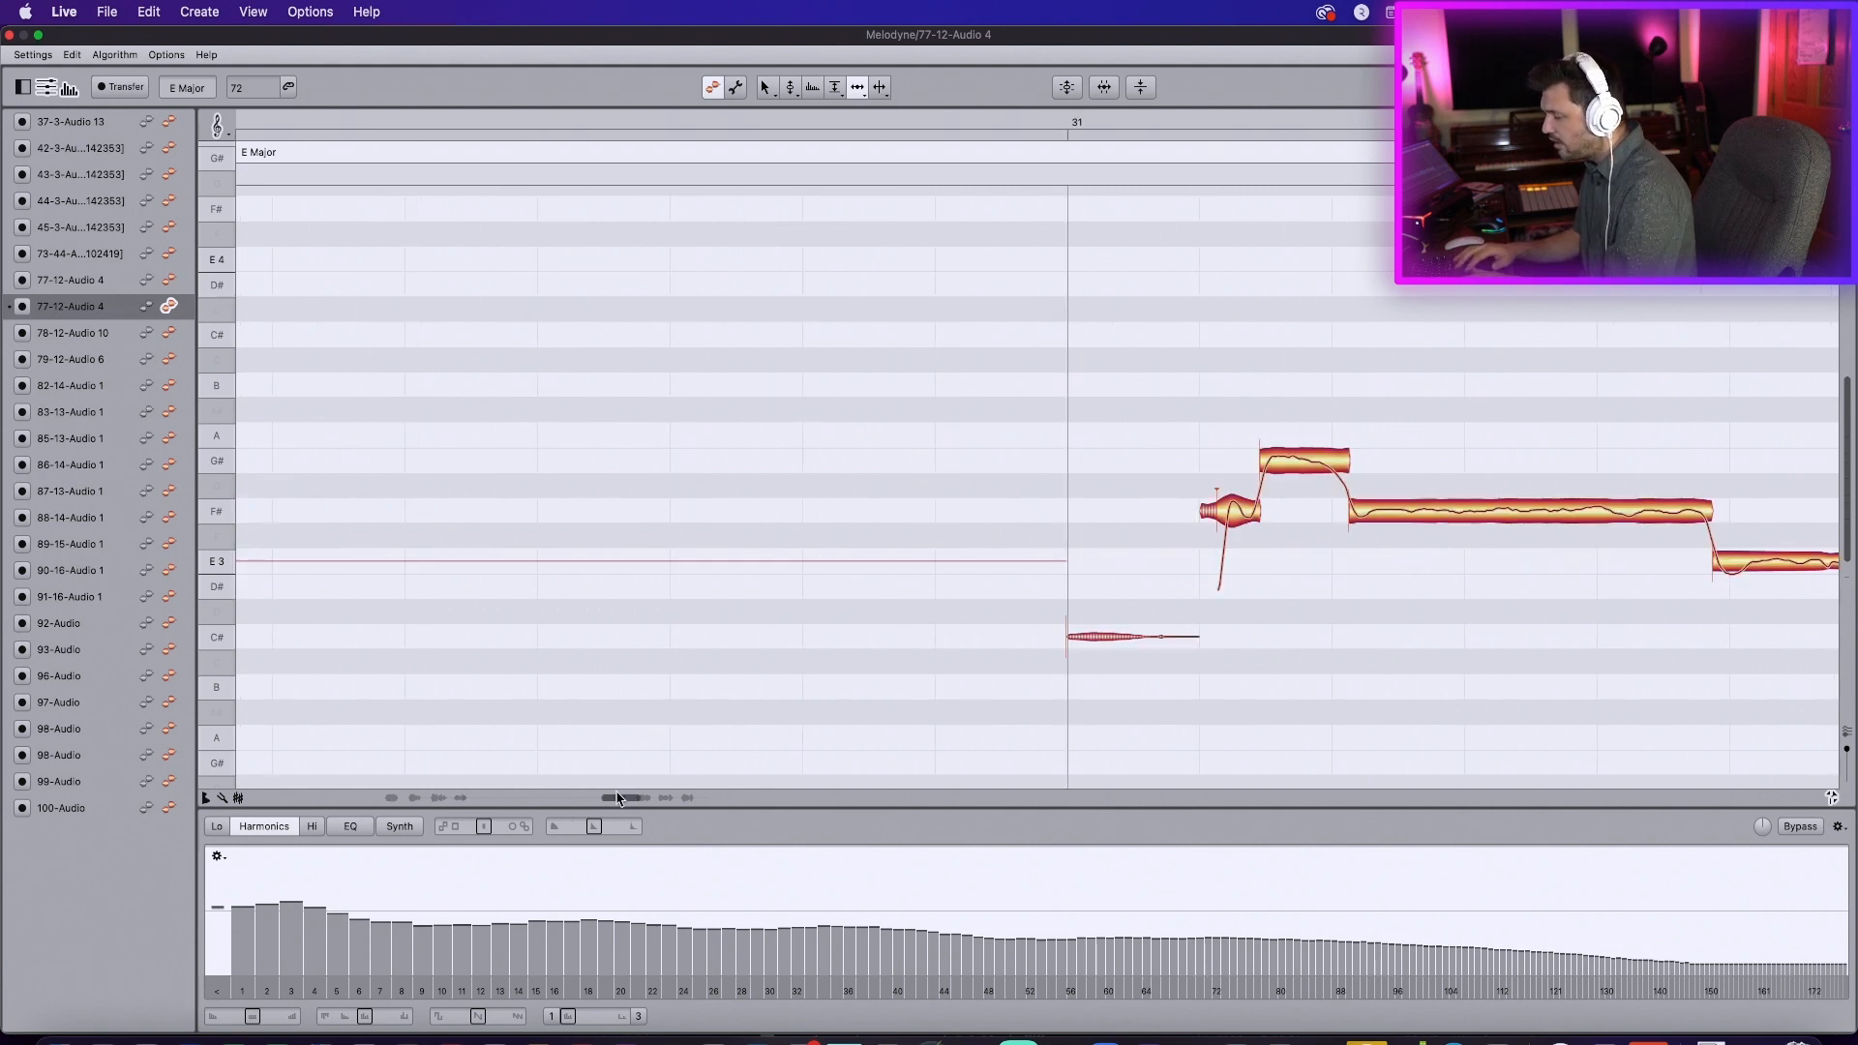
scroll(1155, 714, down, 1)
scroll(1155, 714, right, 7)
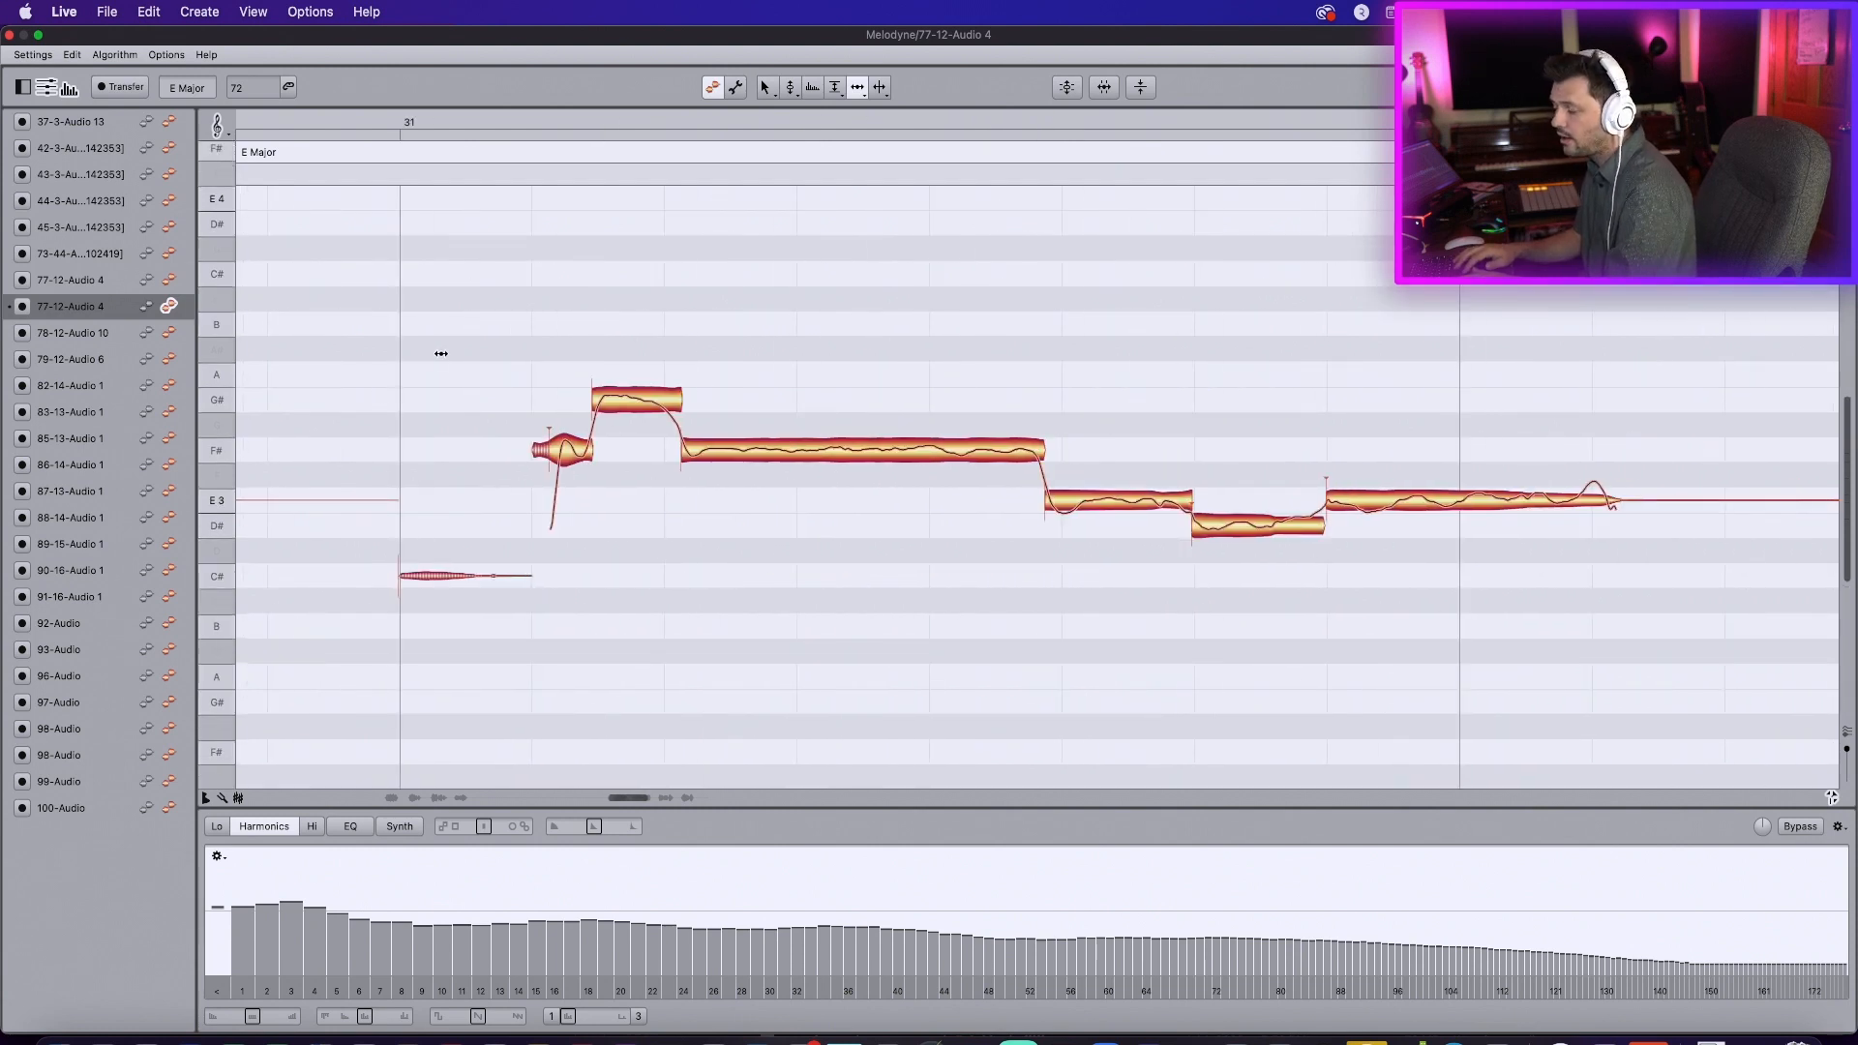
key(space)
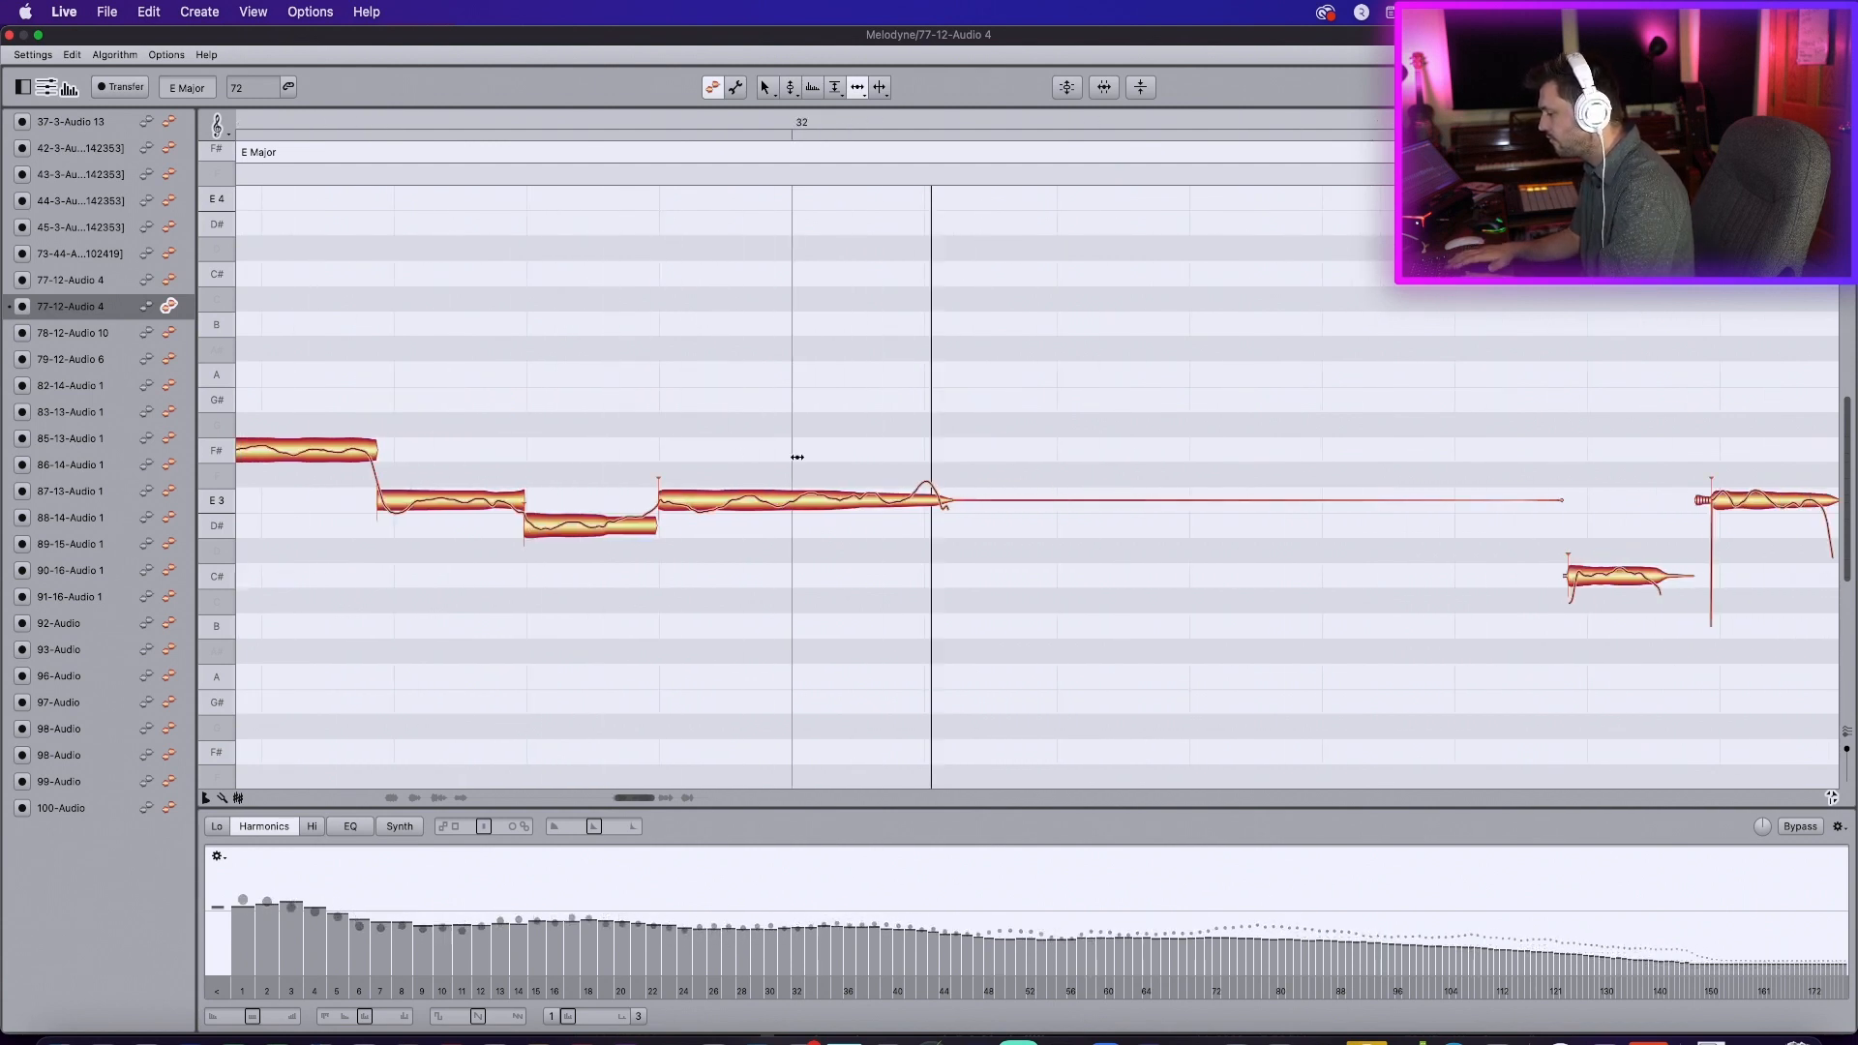
click(790, 87)
drag(901, 488, 847, 519)
key(space)
key(space)
scroll(818, 477, right, 7)
click(879, 443)
key(space)
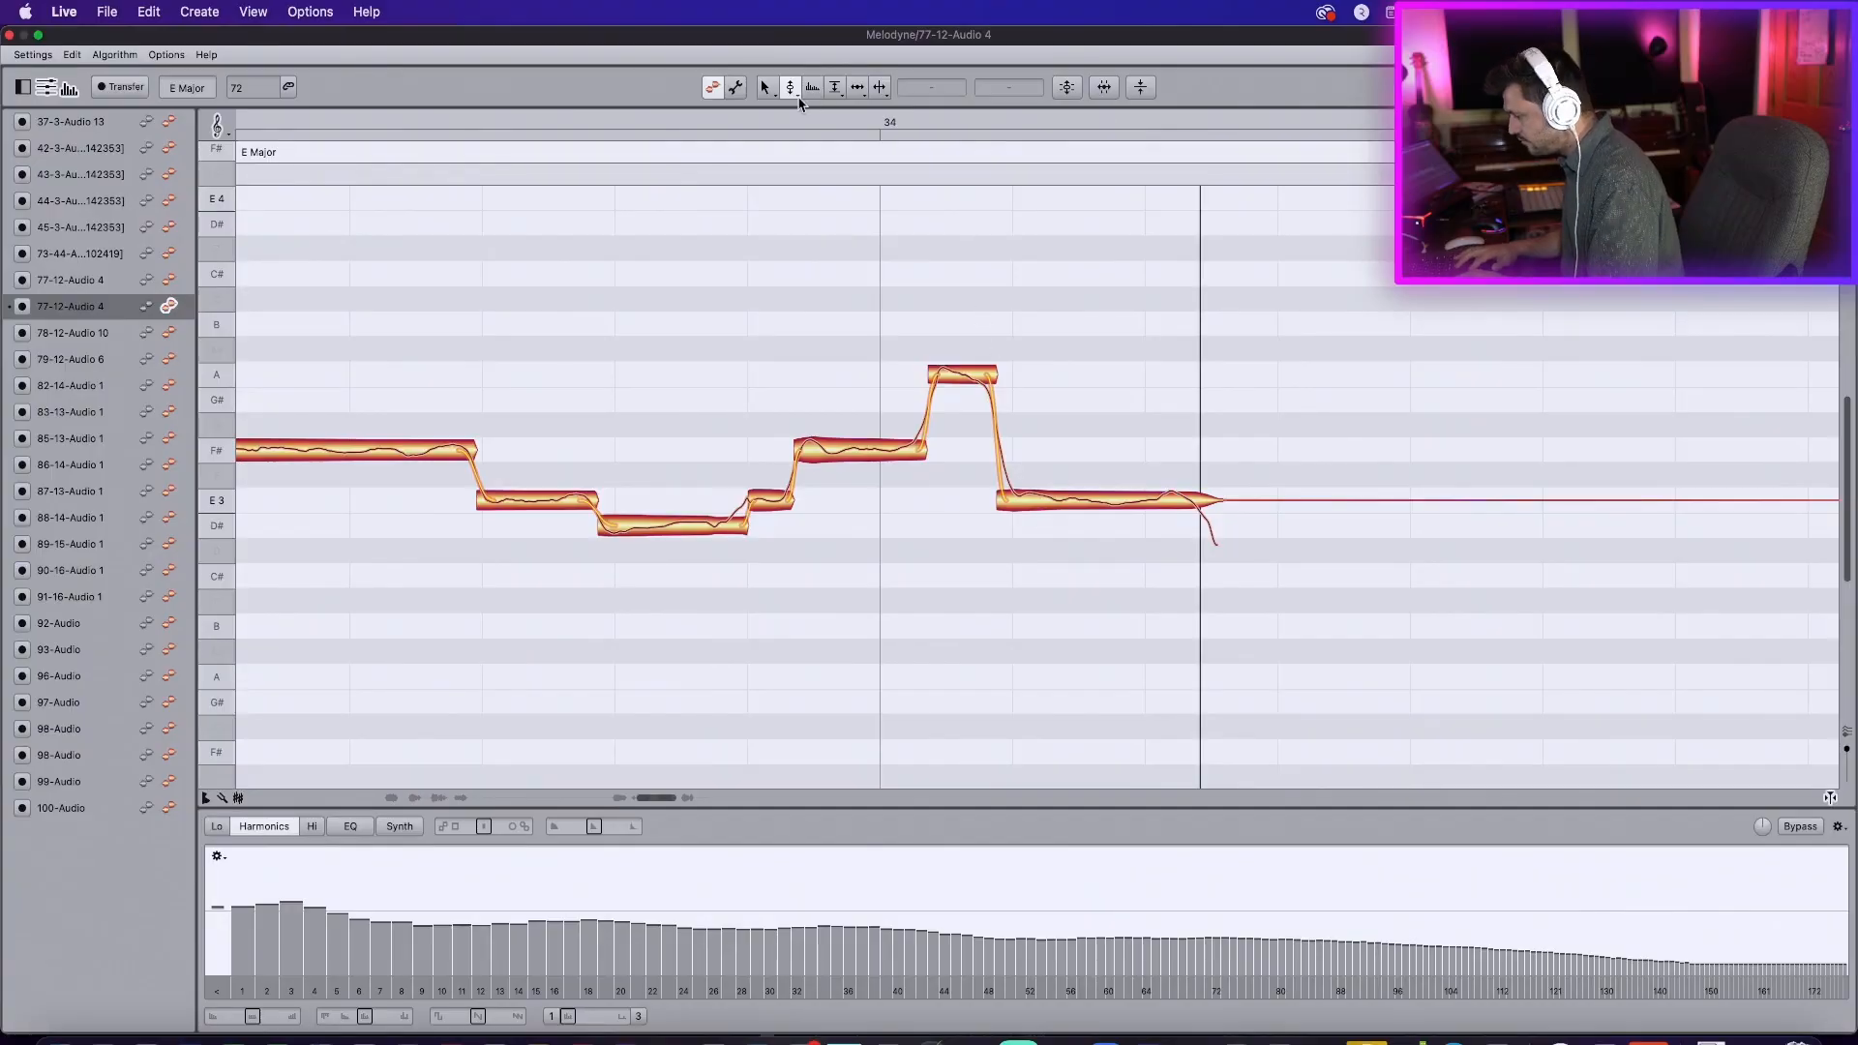
Step: Lower the short A note just after bar 34 to G#3 and play it back
drag(956, 372, 957, 394)
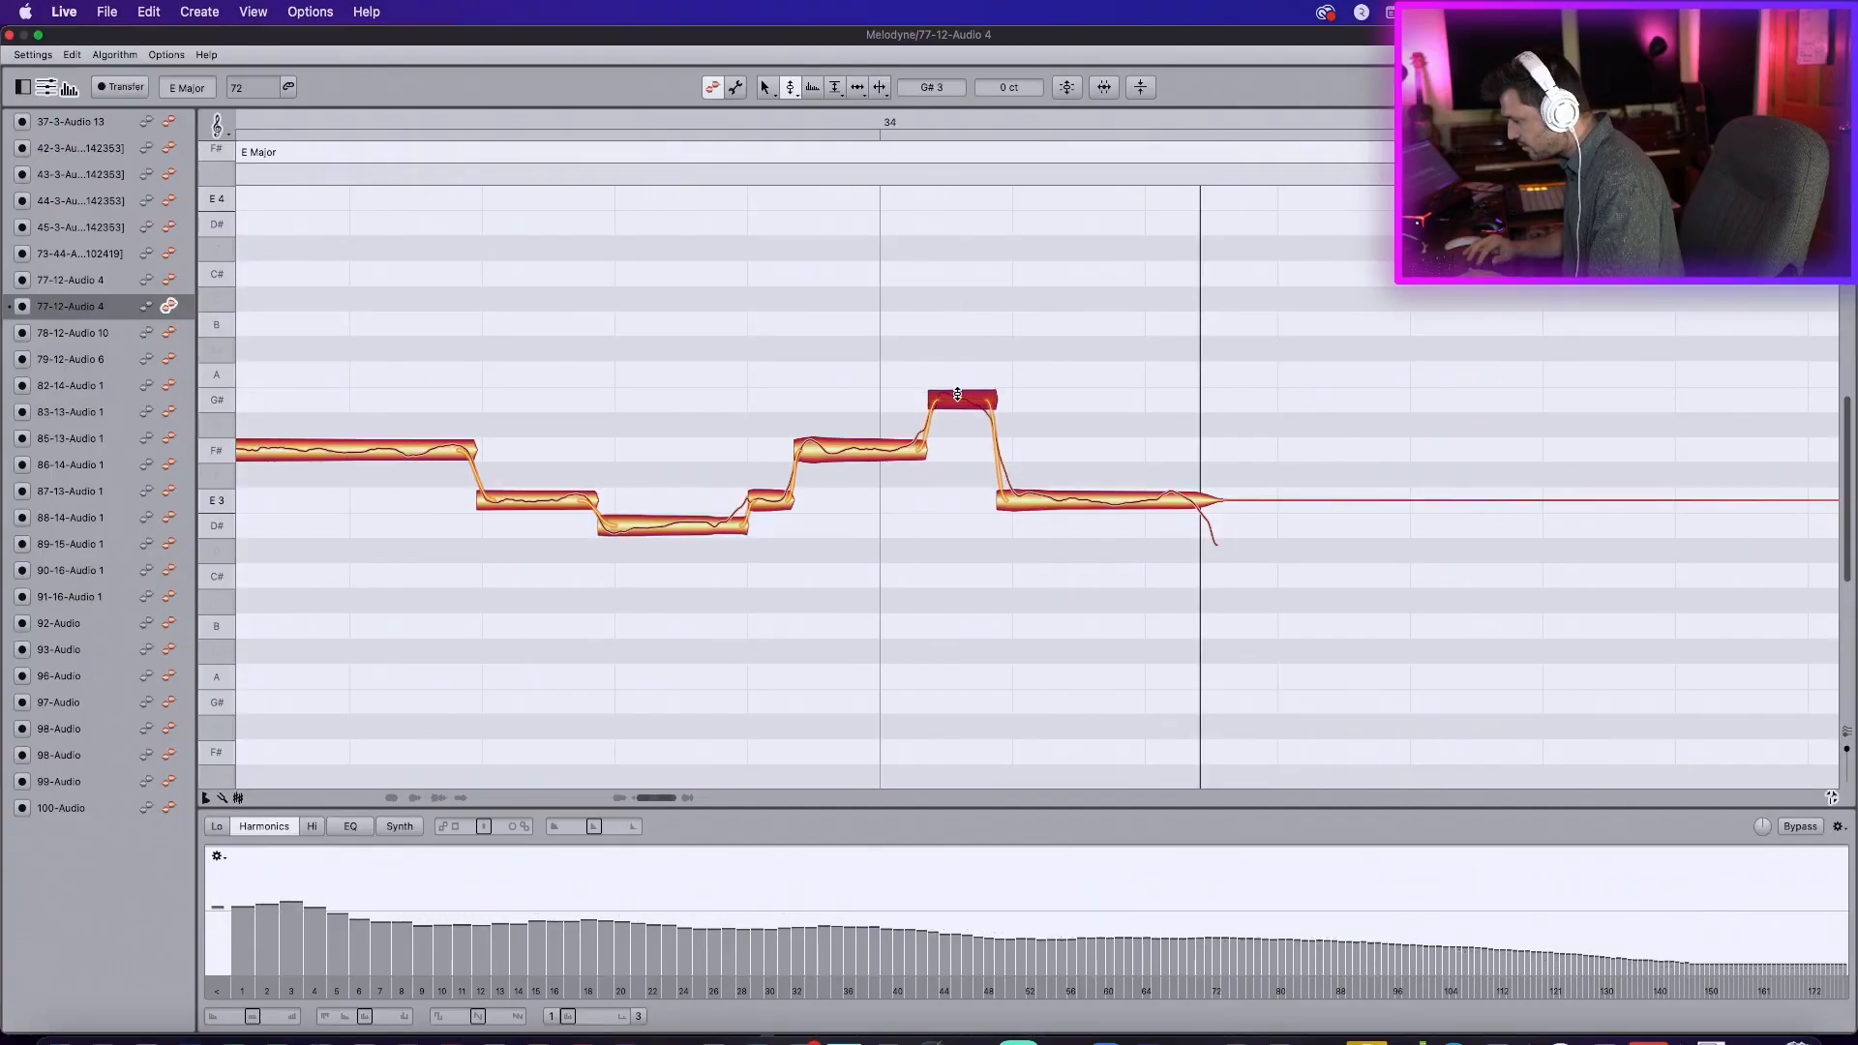
key(space)
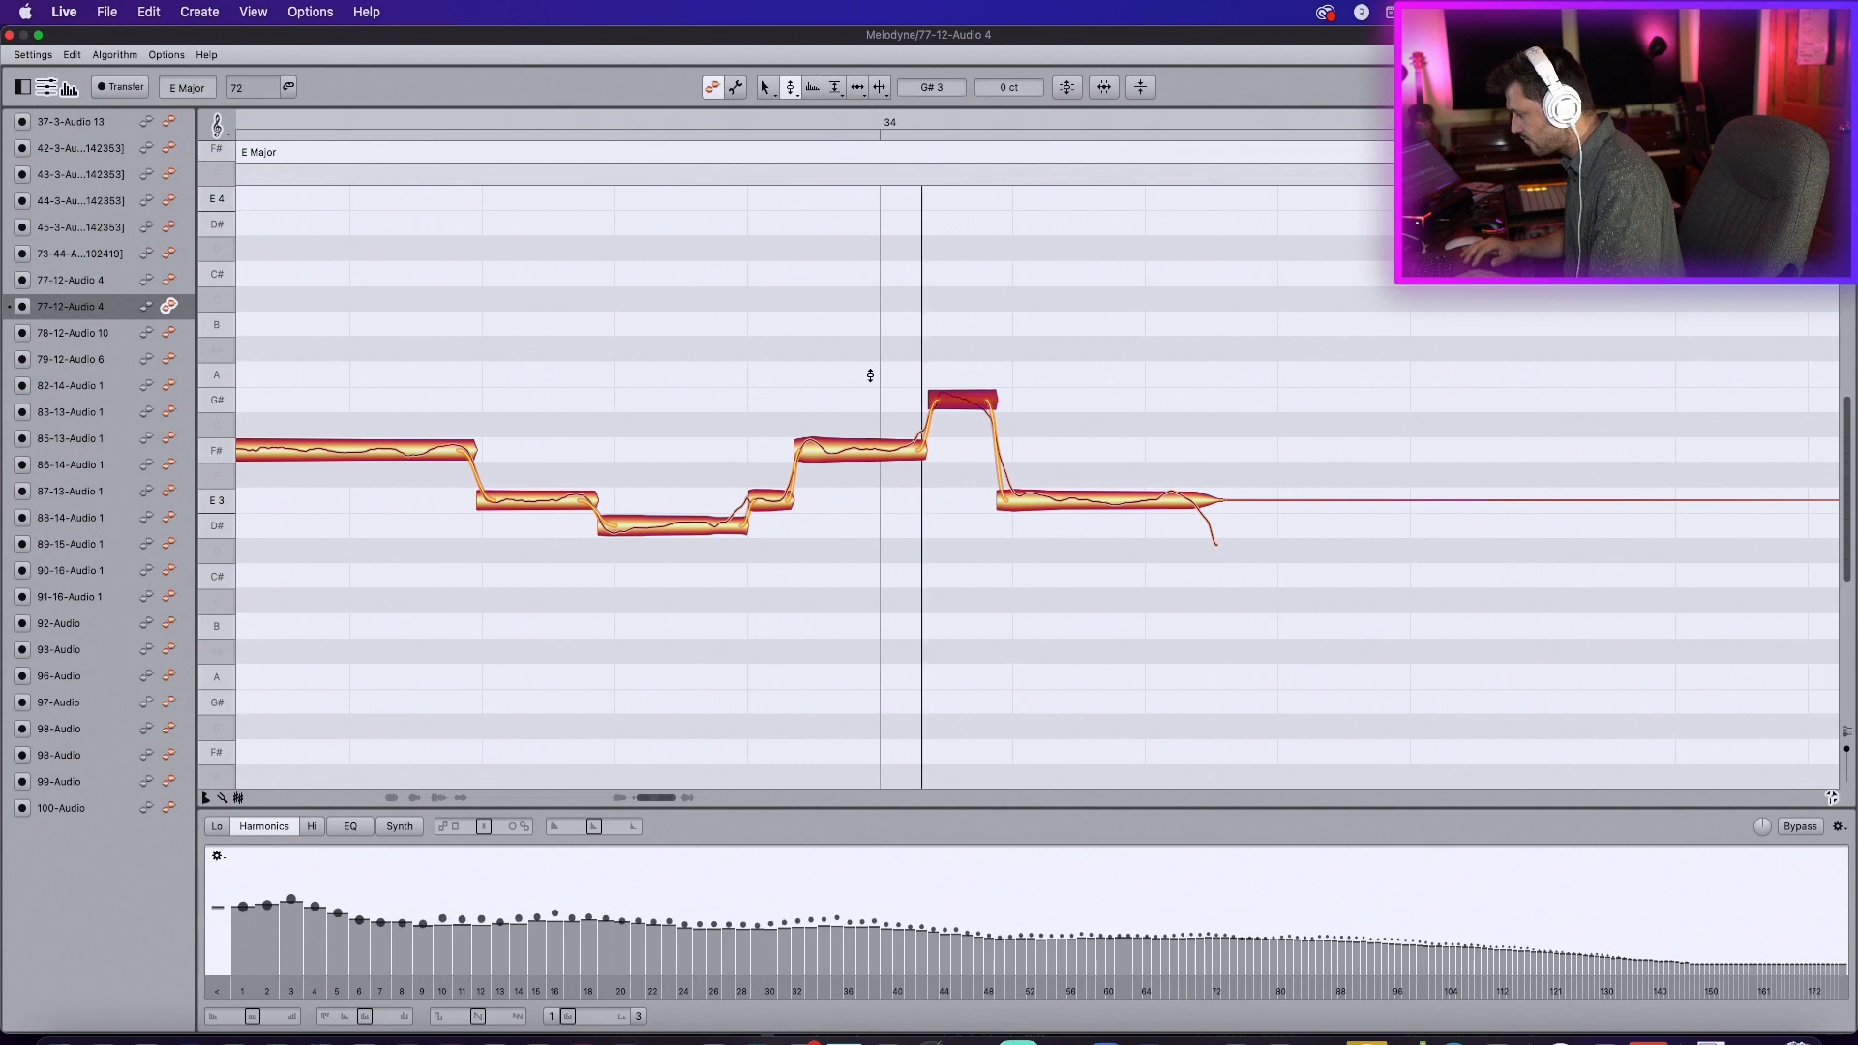
Step: Try reducing the pitch modulation of the G# note after bar 34 to 45% and audition it
click(792, 91)
click(796, 124)
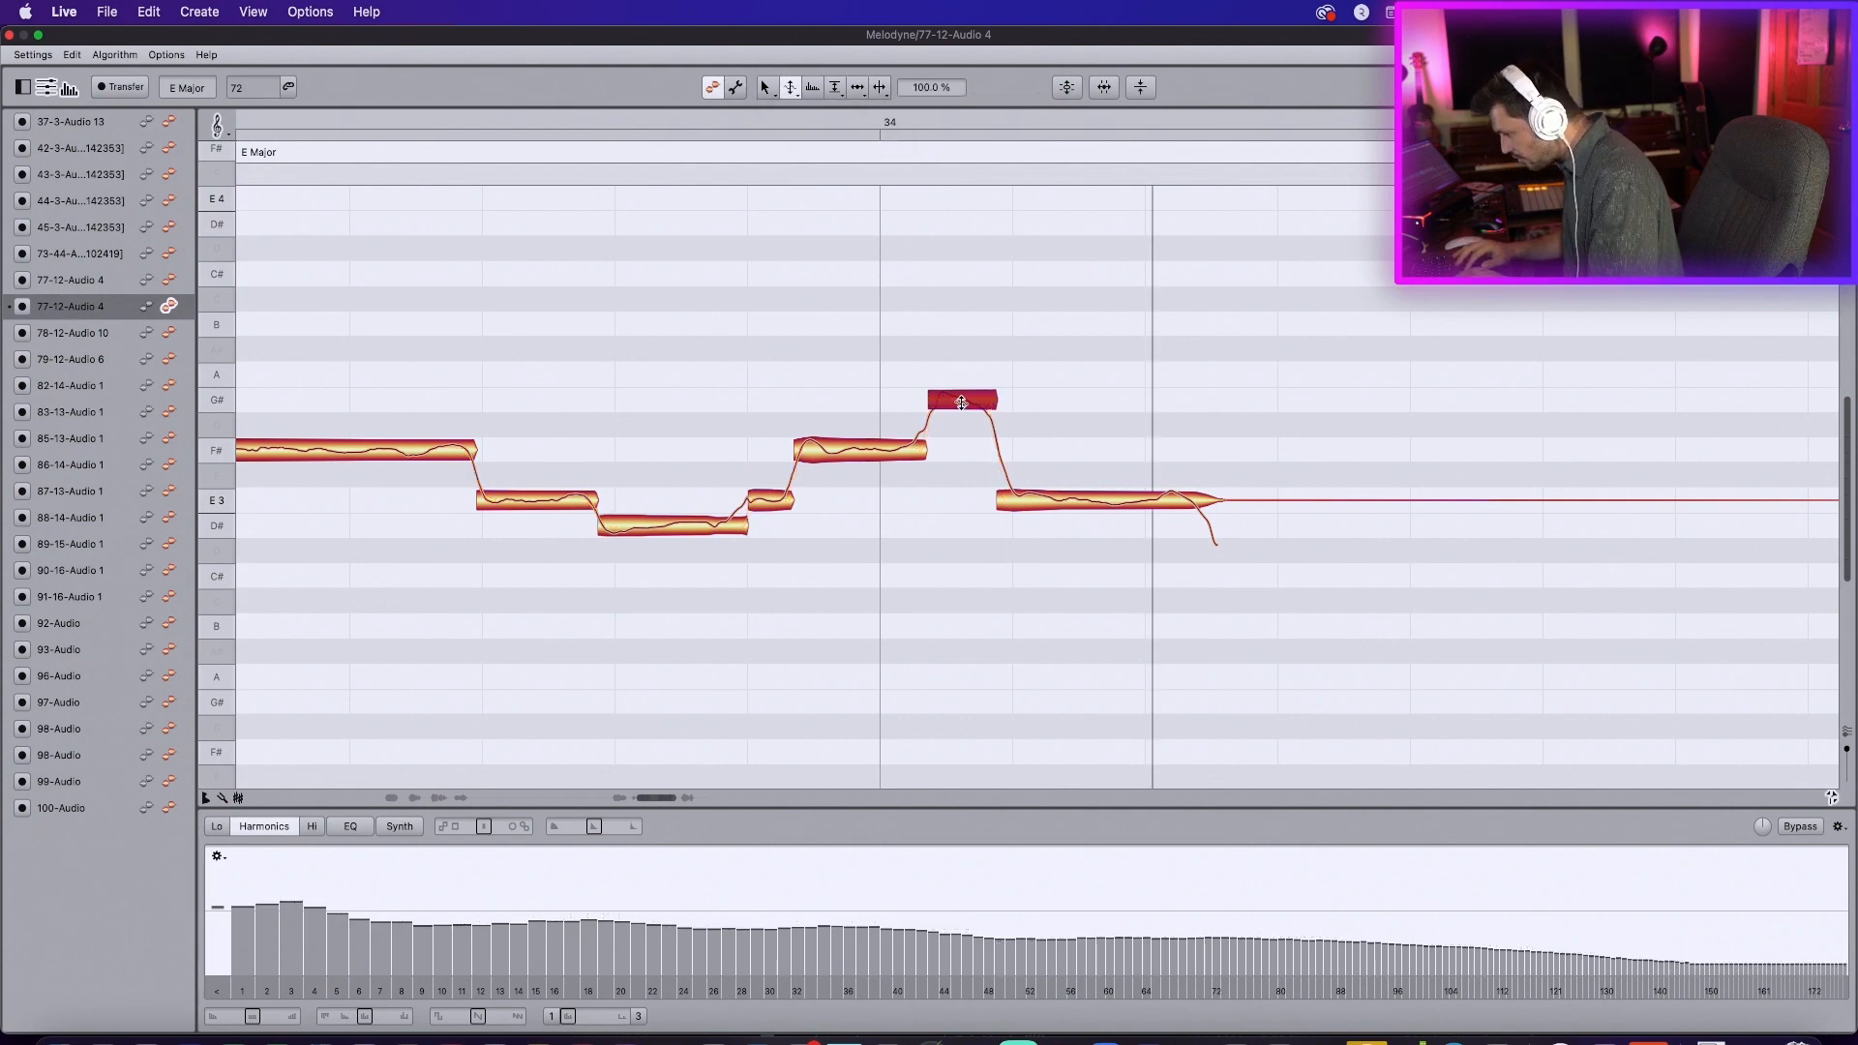
drag(961, 402, 955, 496)
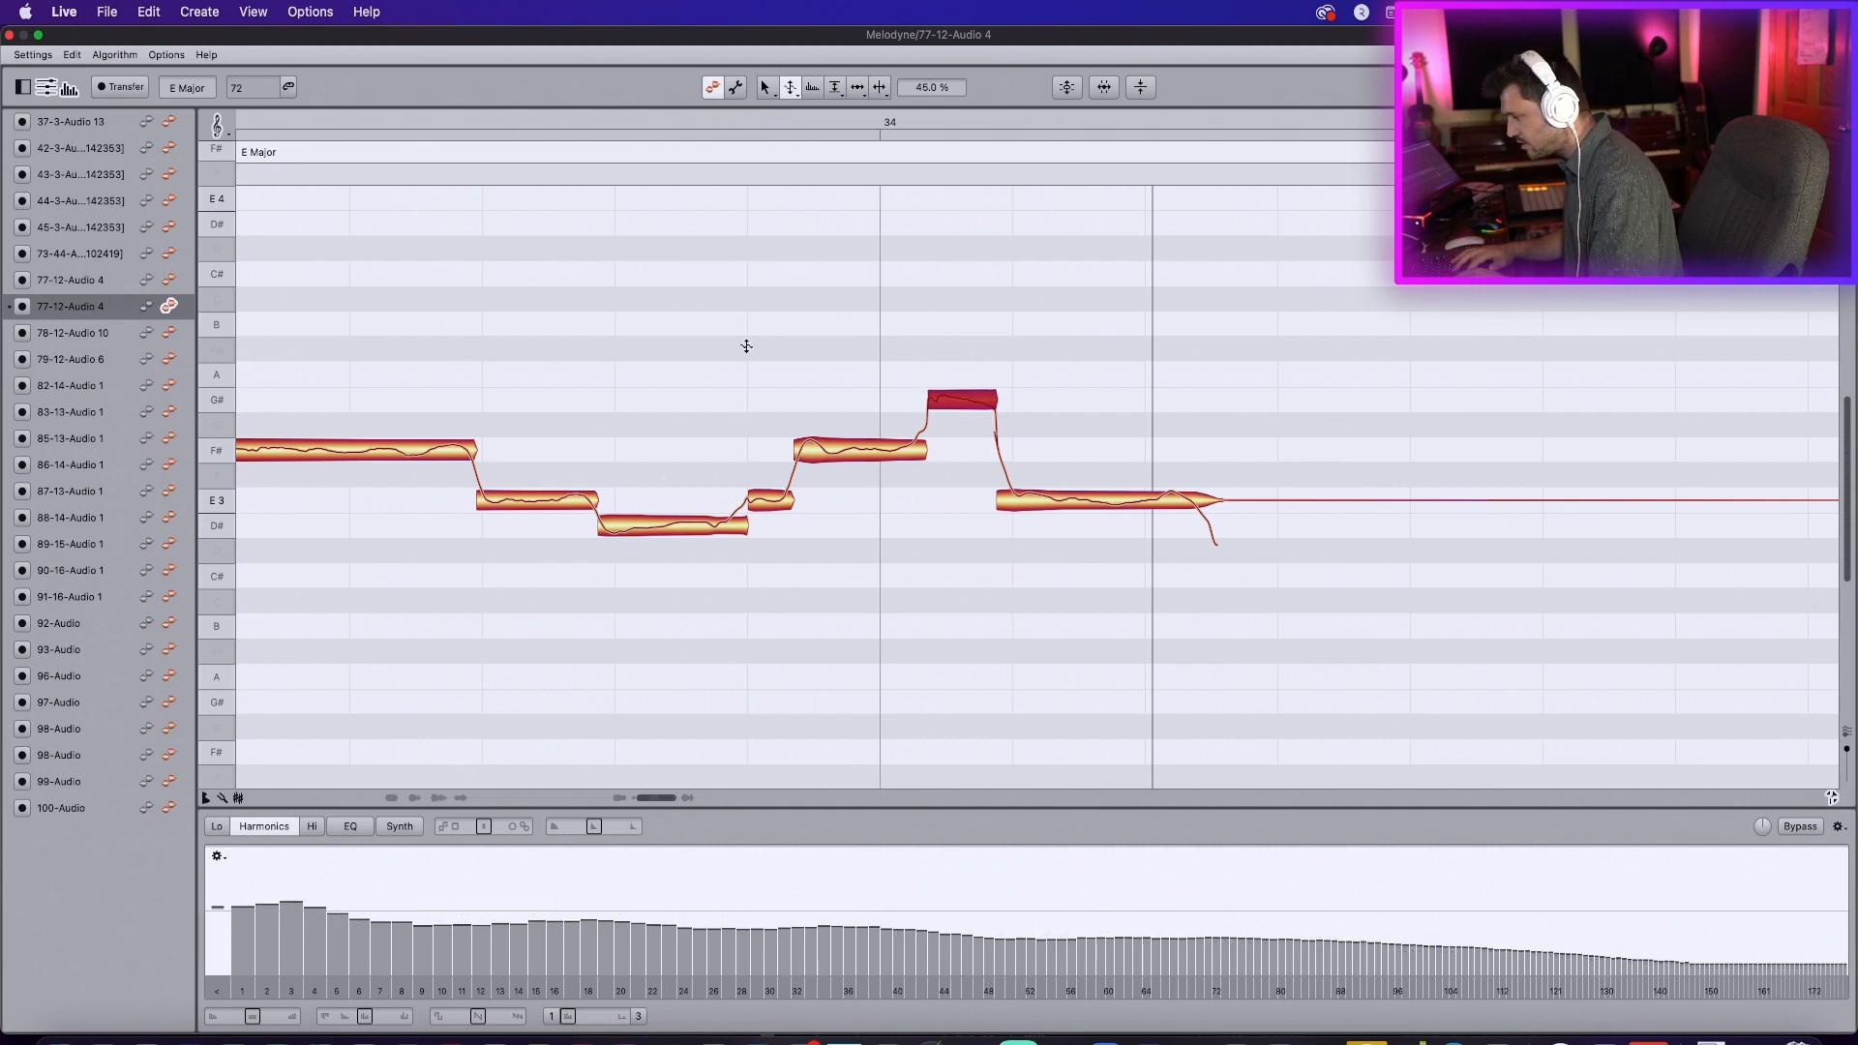
key(space)
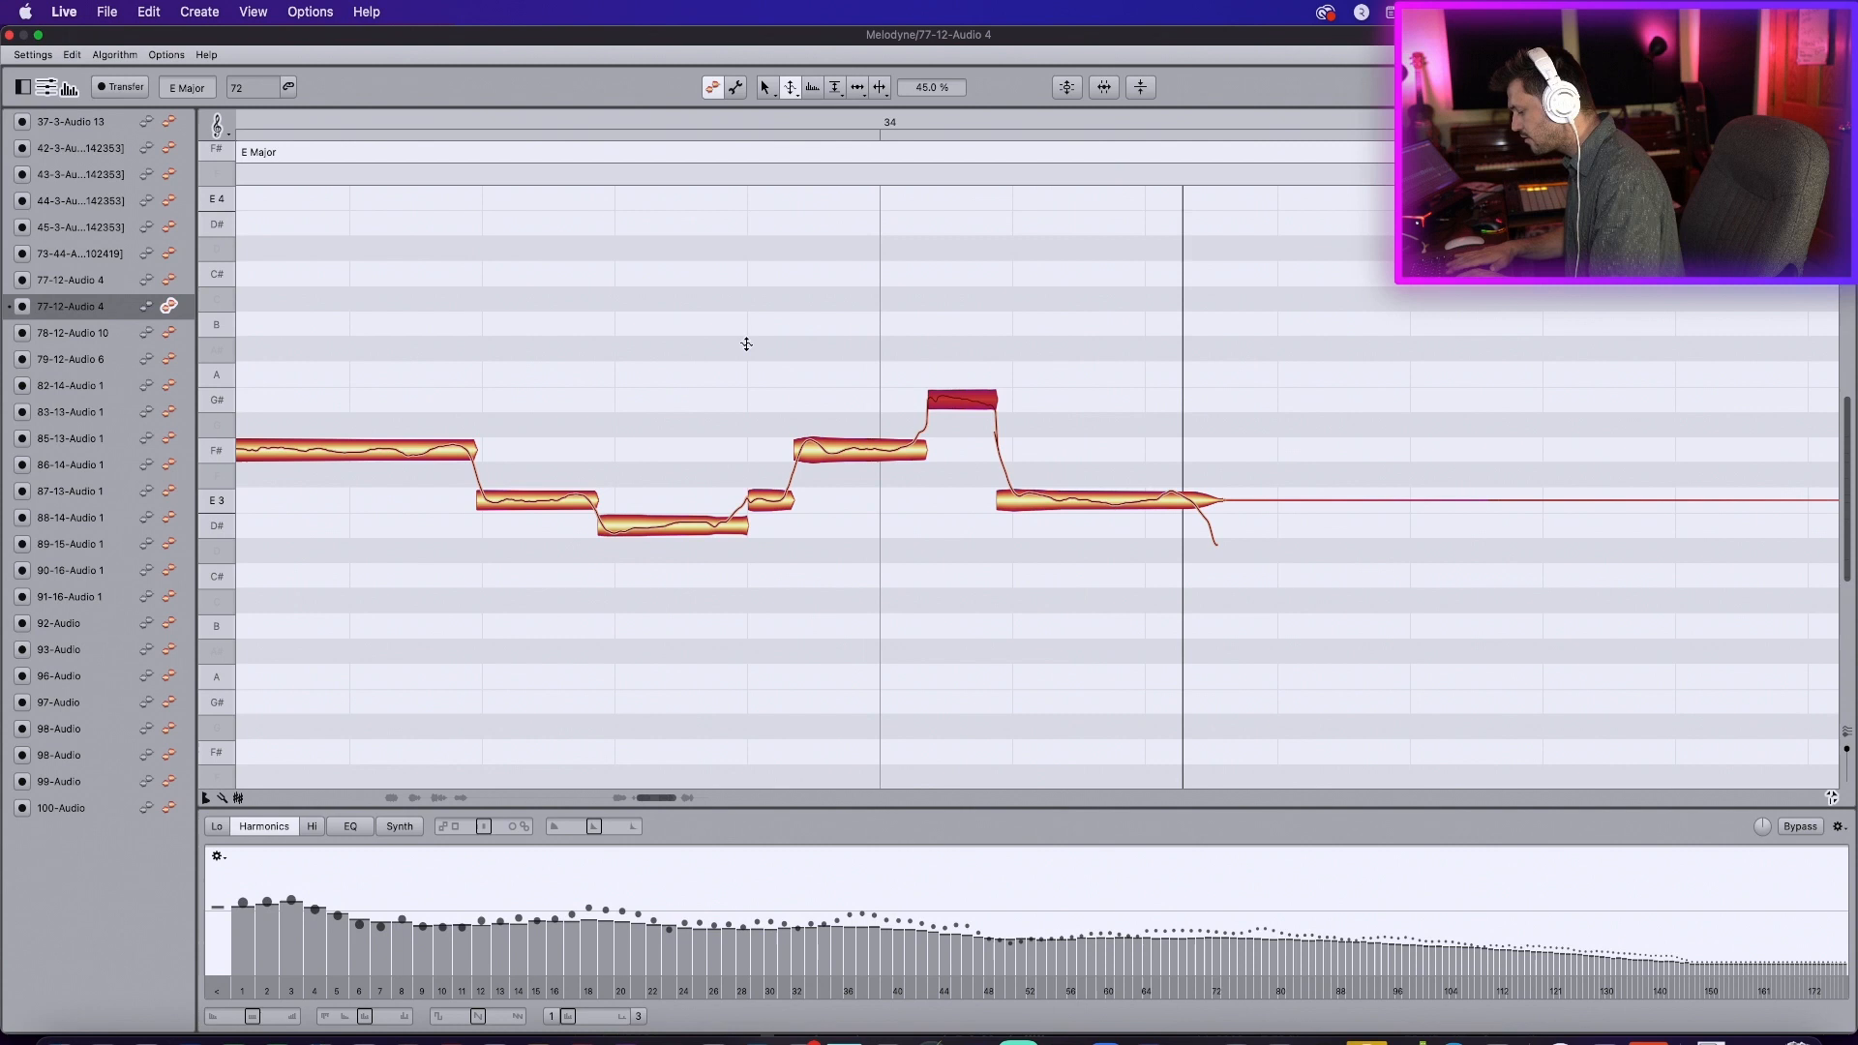
key(space)
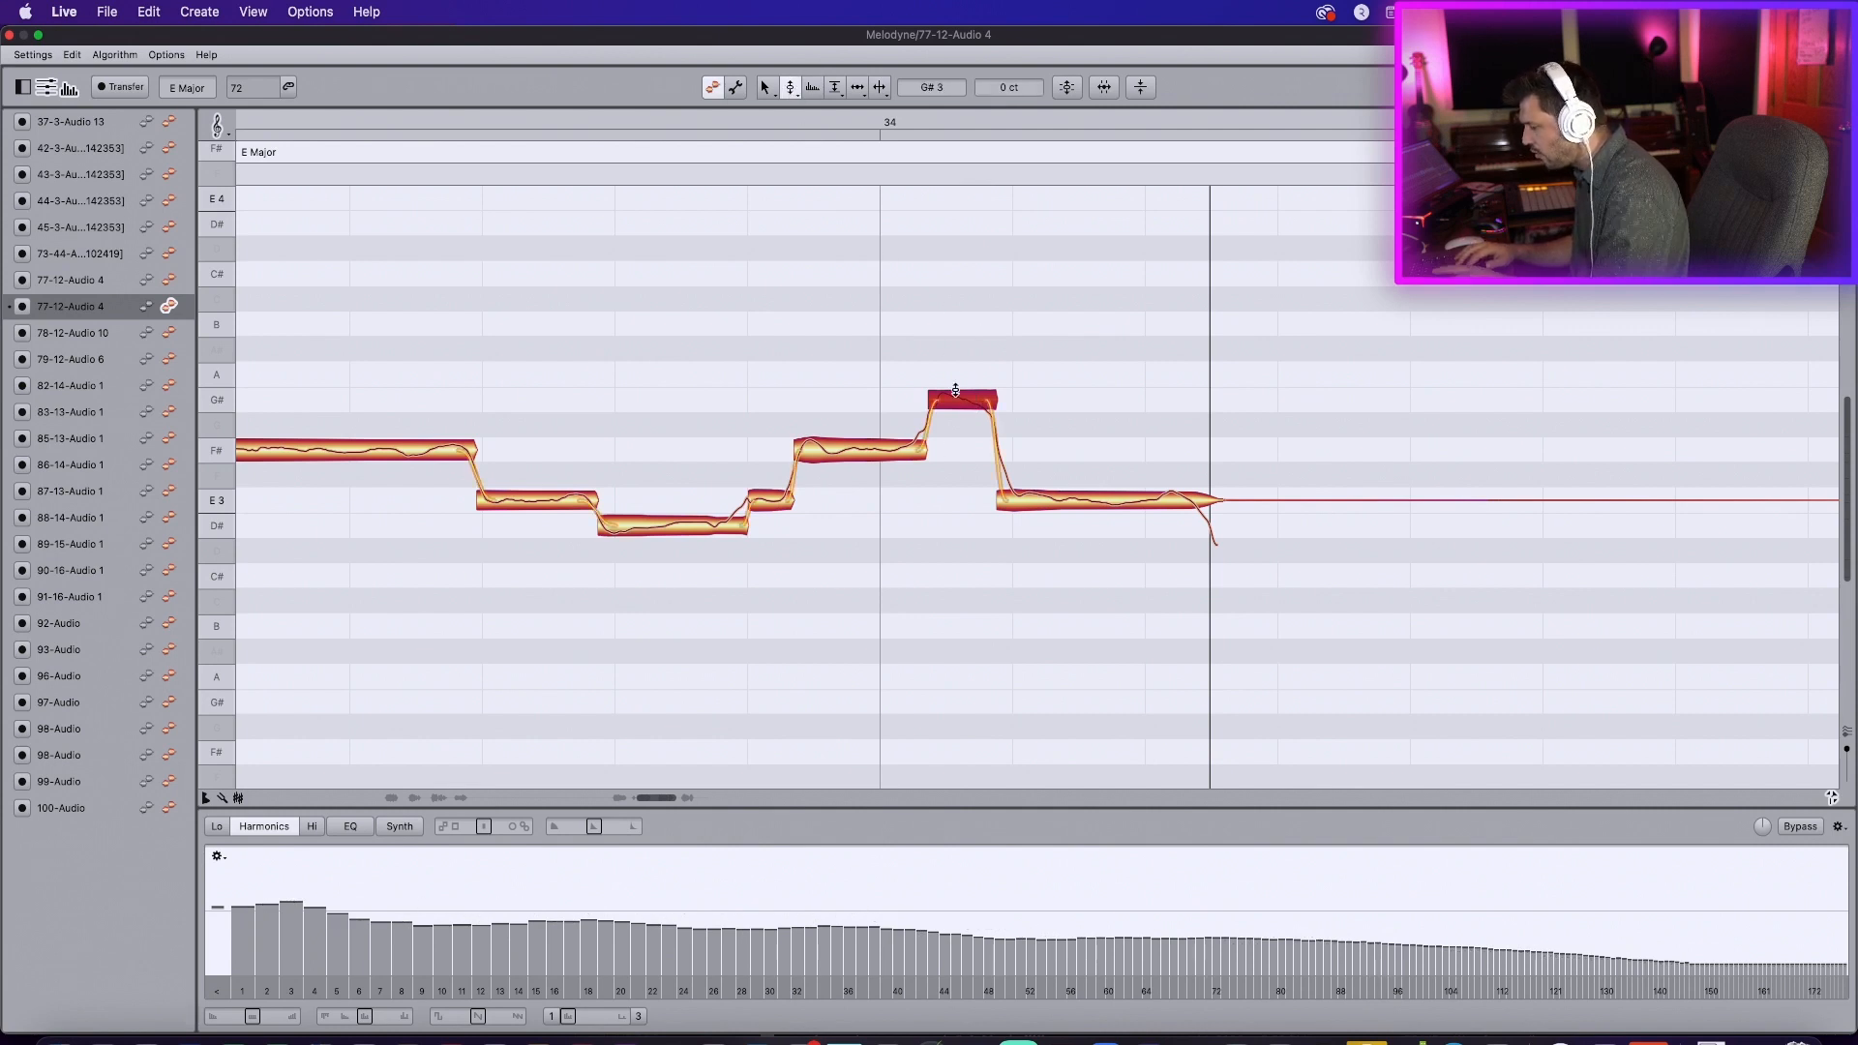
Step: Detune the G# note after bar 34 to -28 ct and play back the phrase
drag(967, 397, 967, 404)
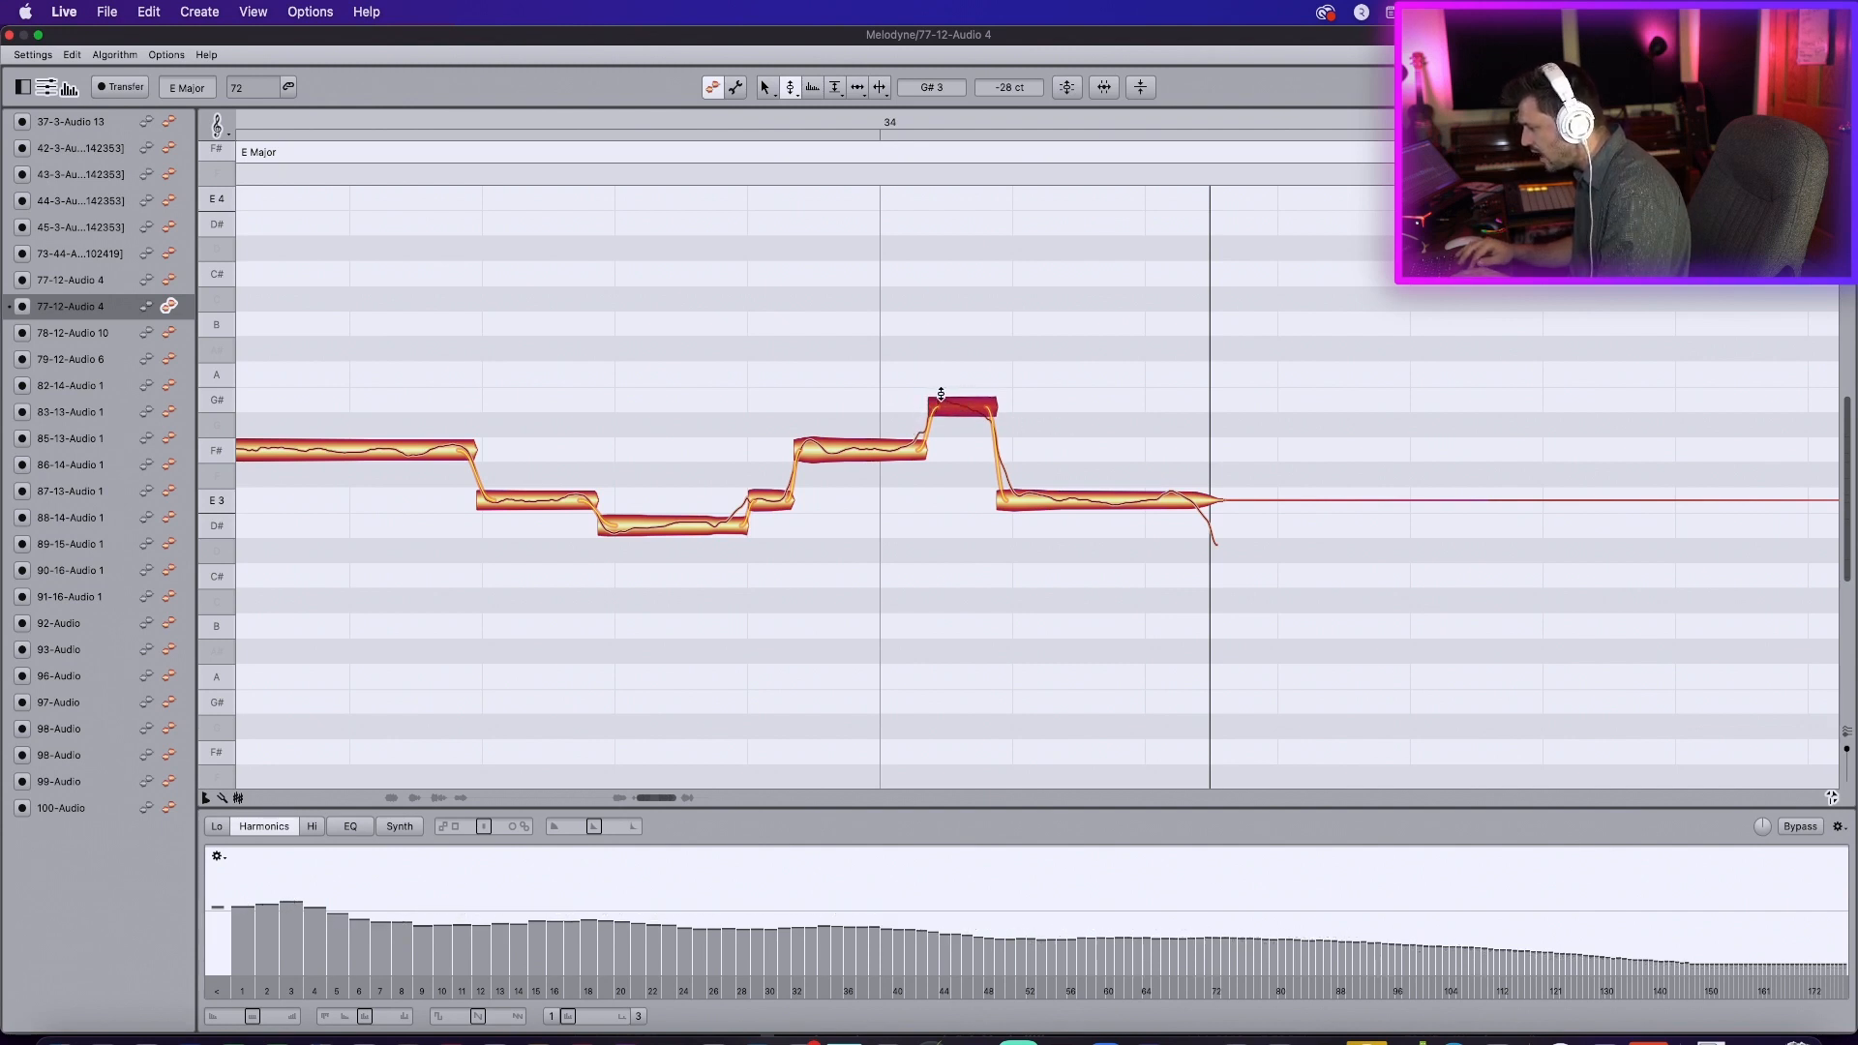
key(space)
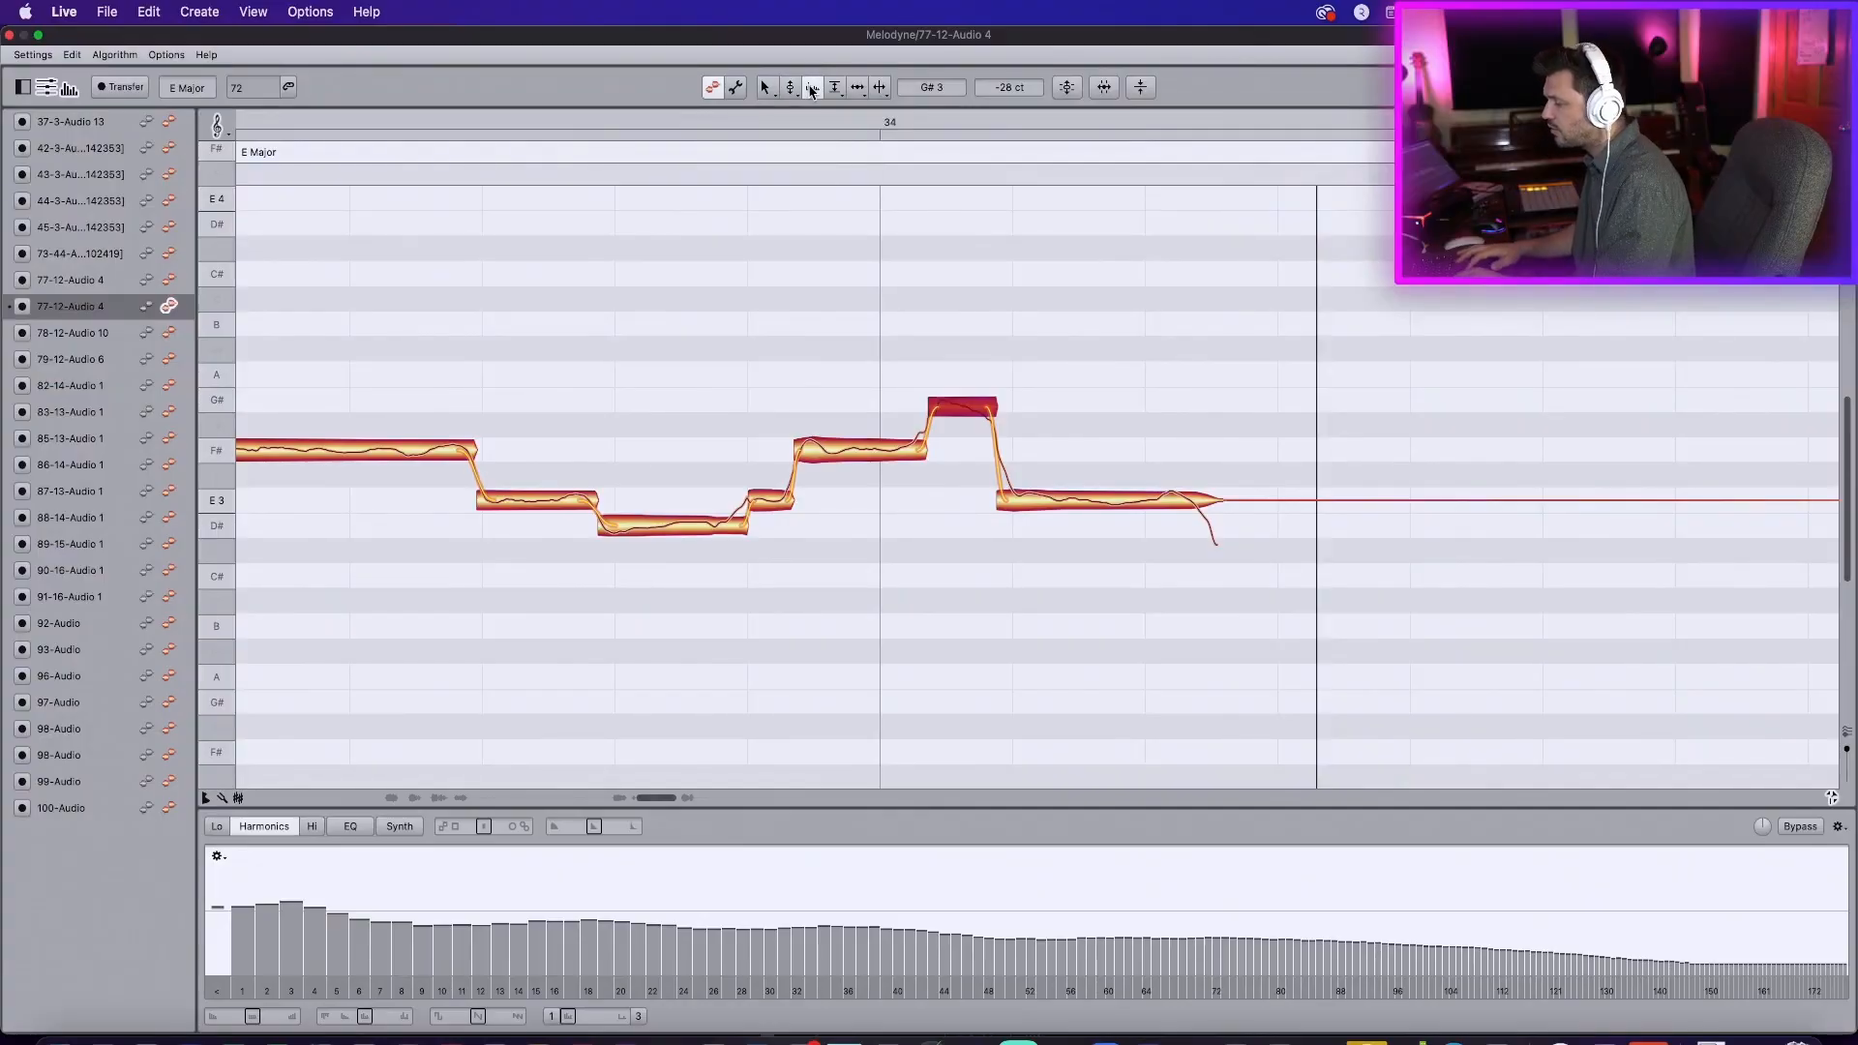
Step: Select the notes around bar 34 and try raising their formants to +387 ct, then +722 ct, listening to the effect
click(811, 88)
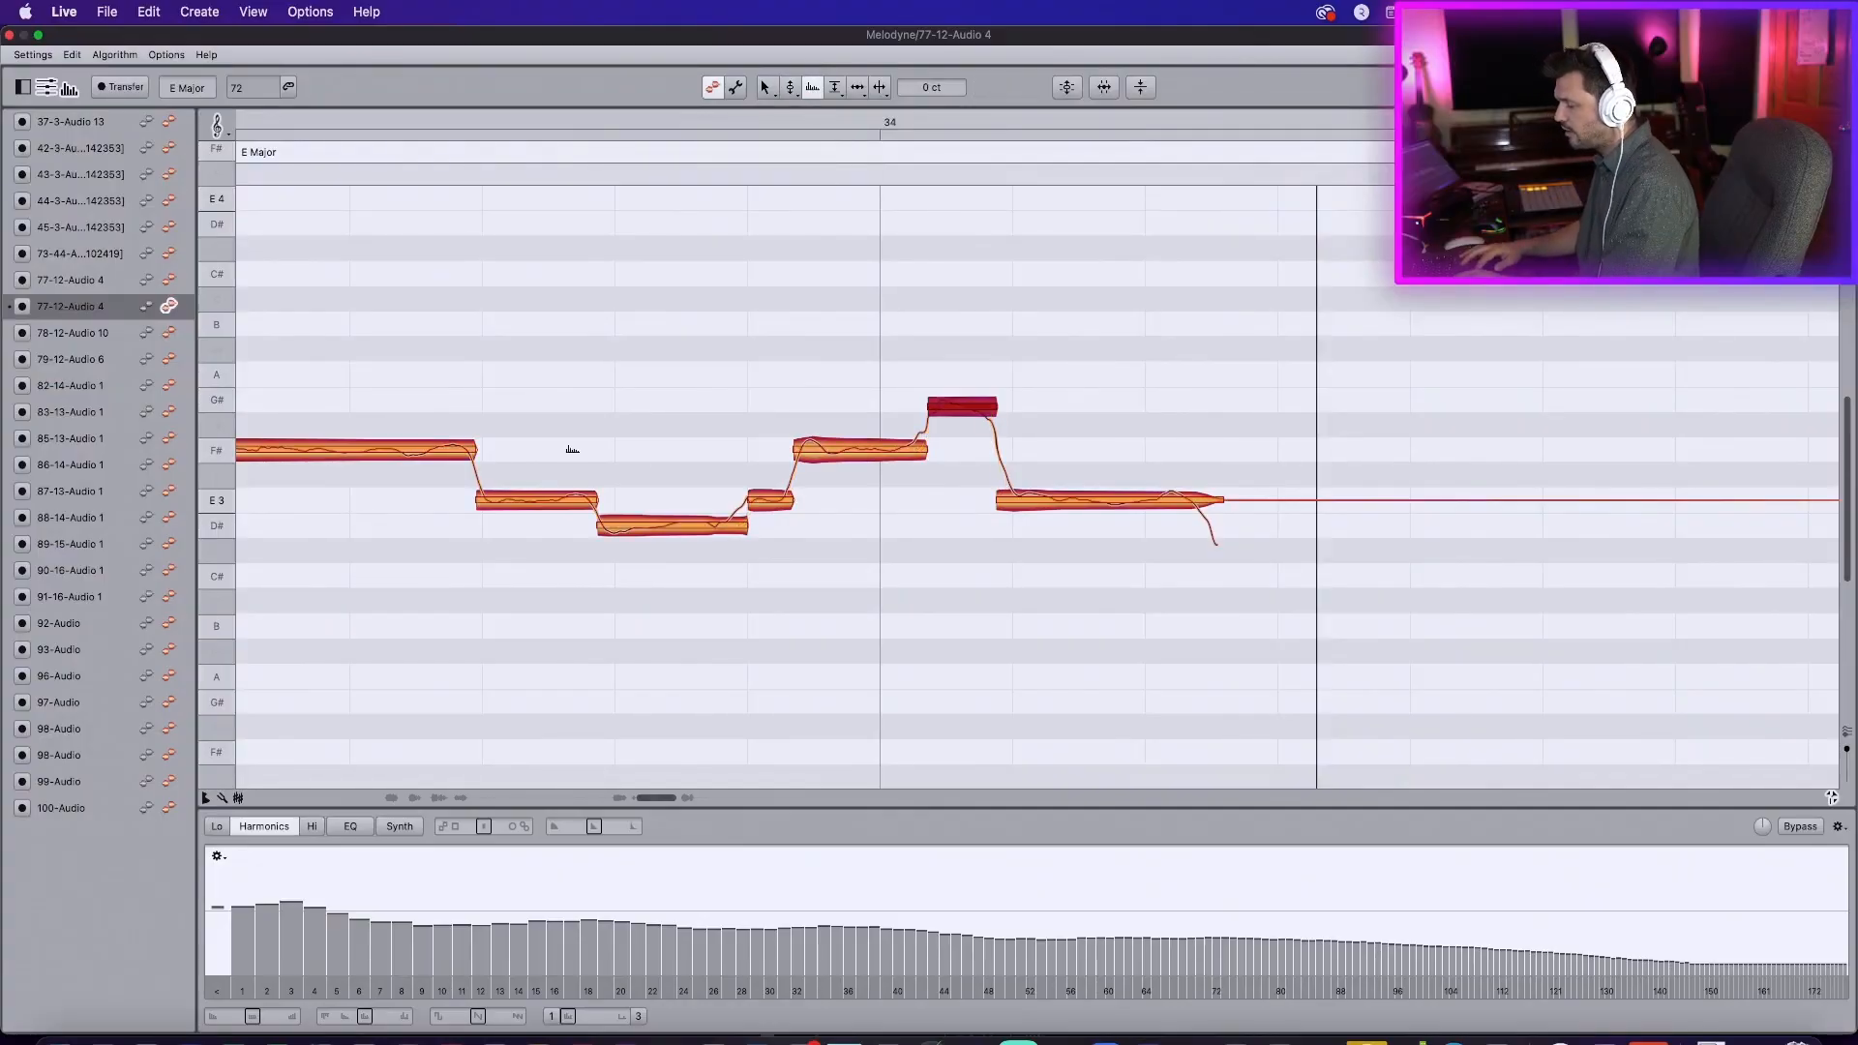
drag(367, 308, 1113, 616)
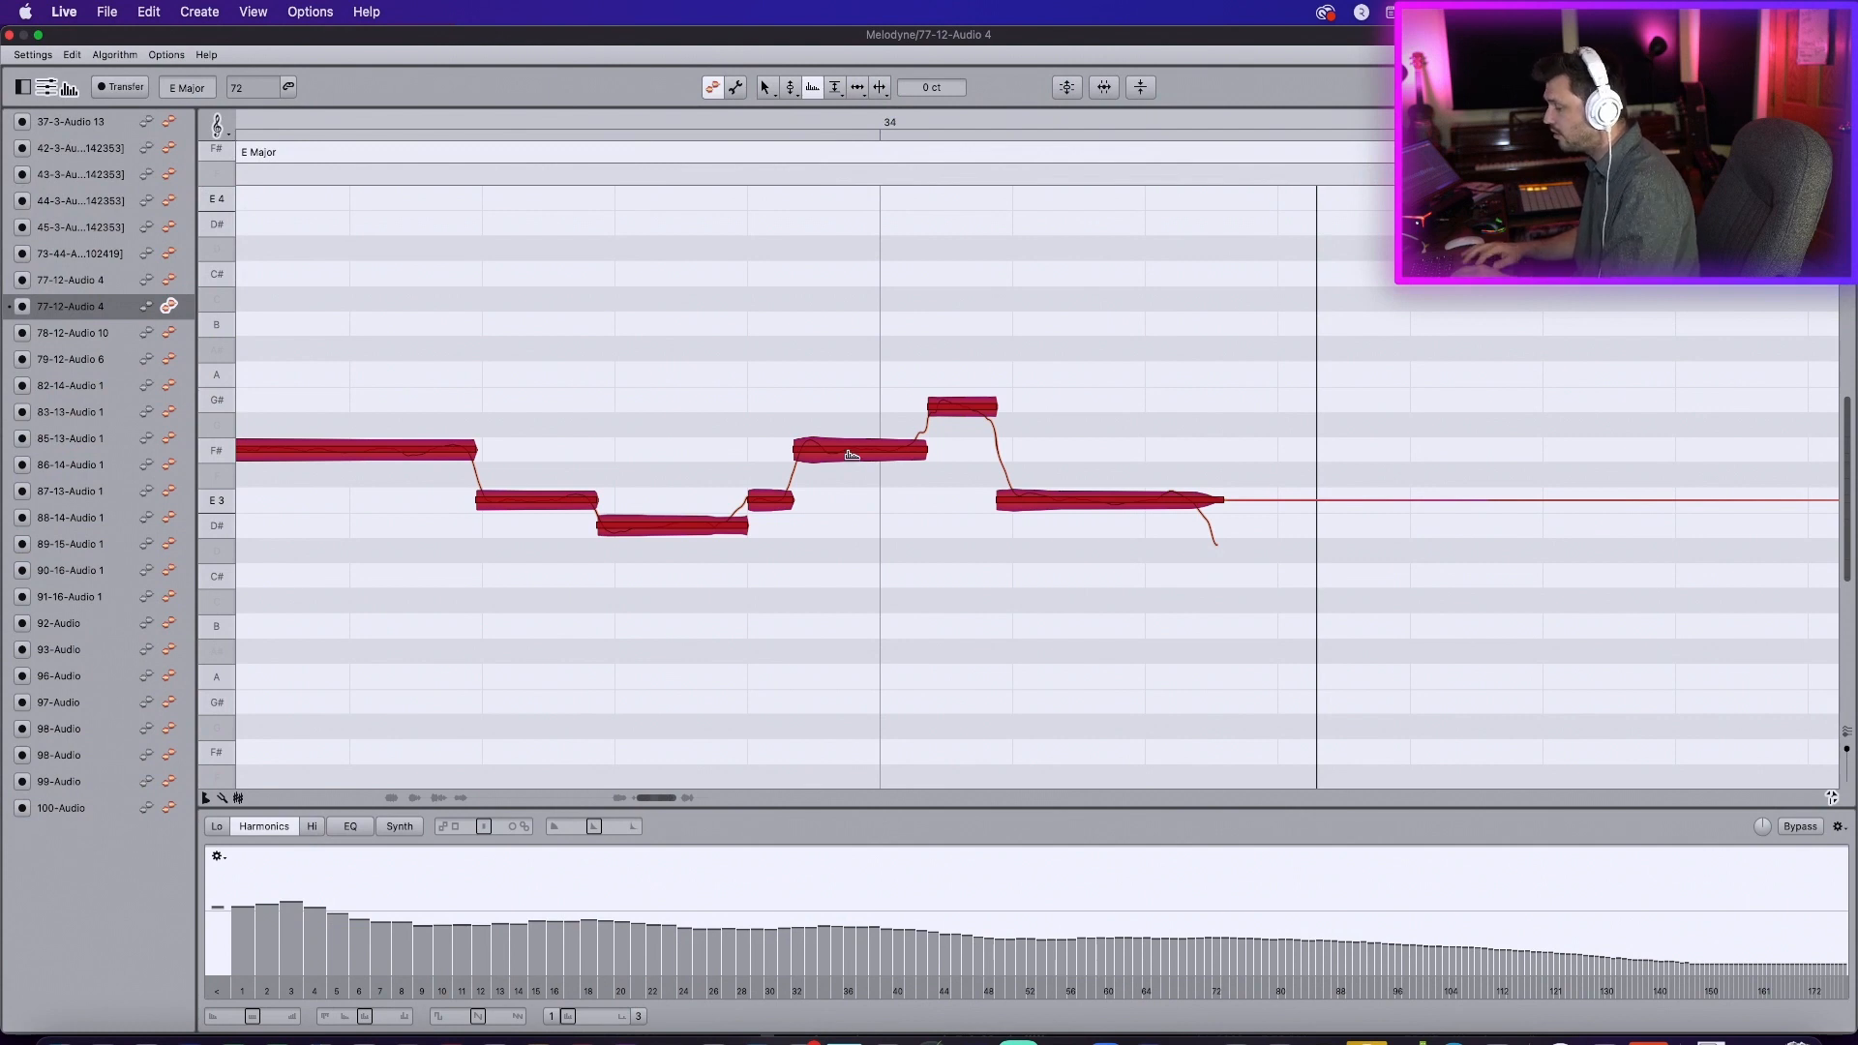
drag(851, 450, 638, 283)
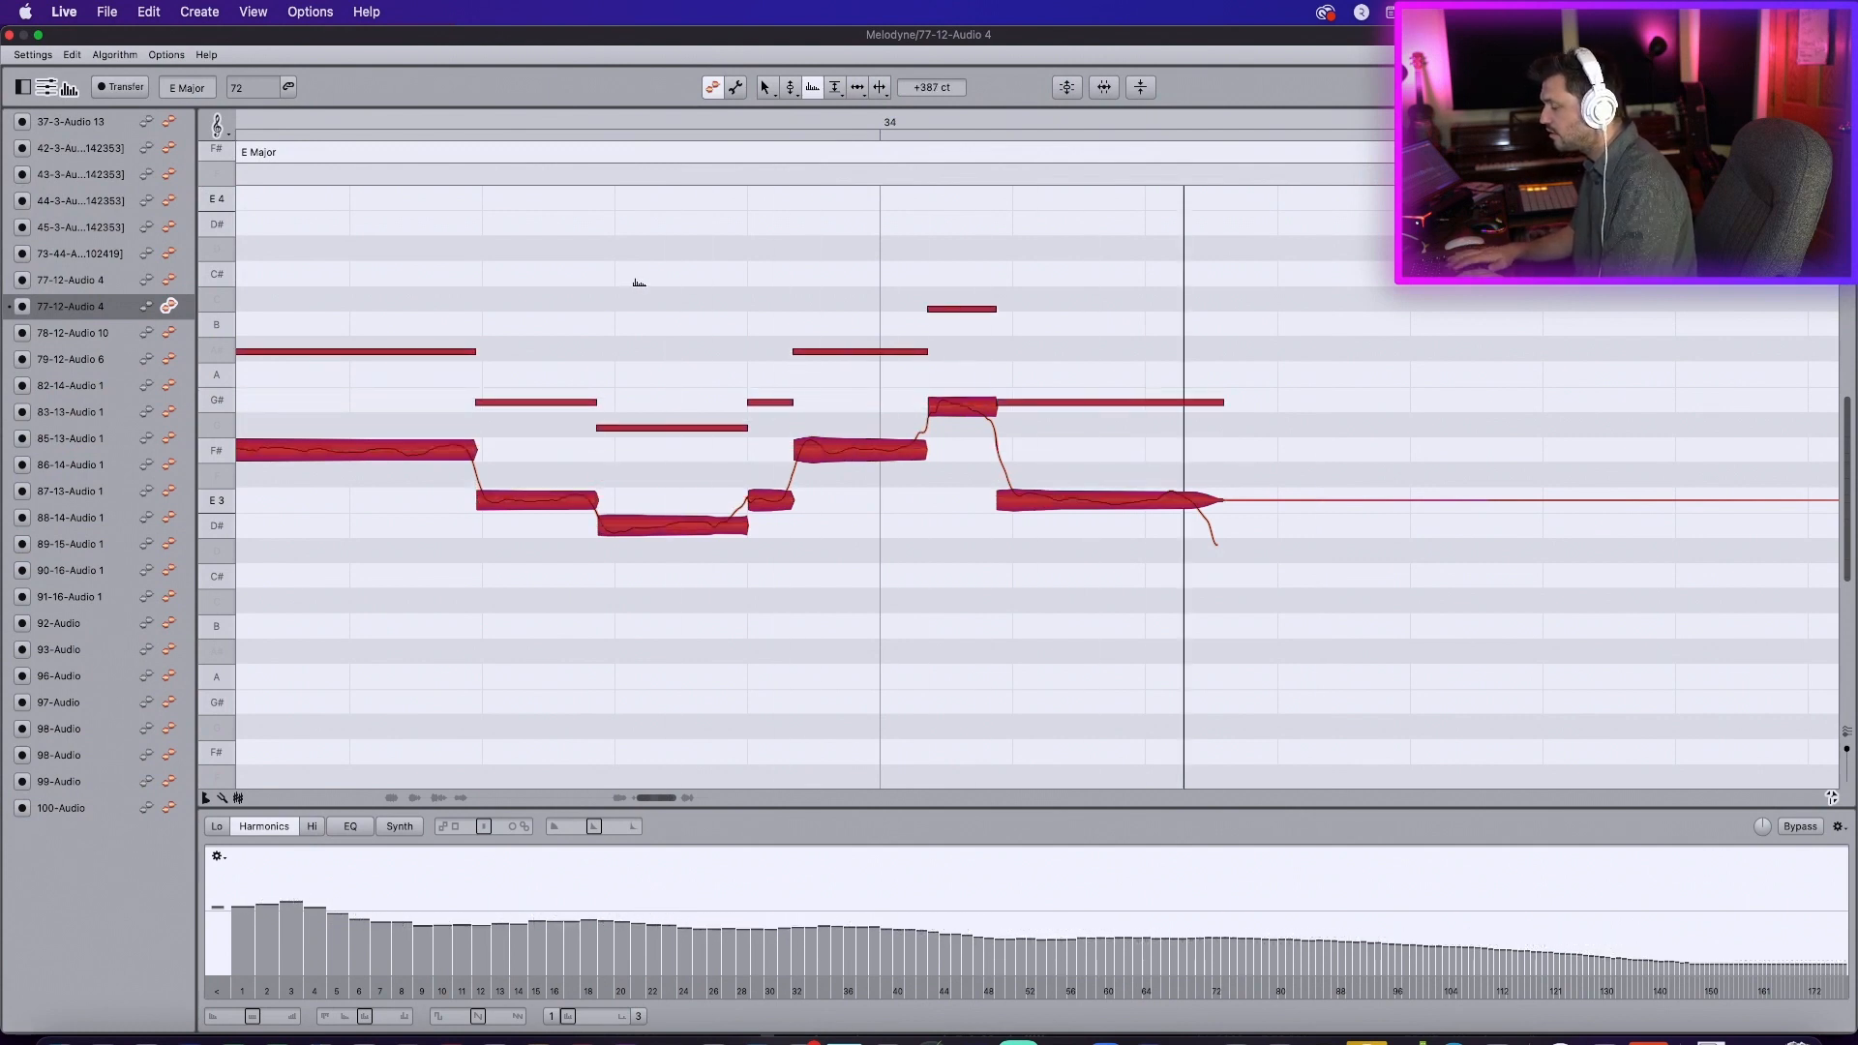
drag(851, 450, 830, 366)
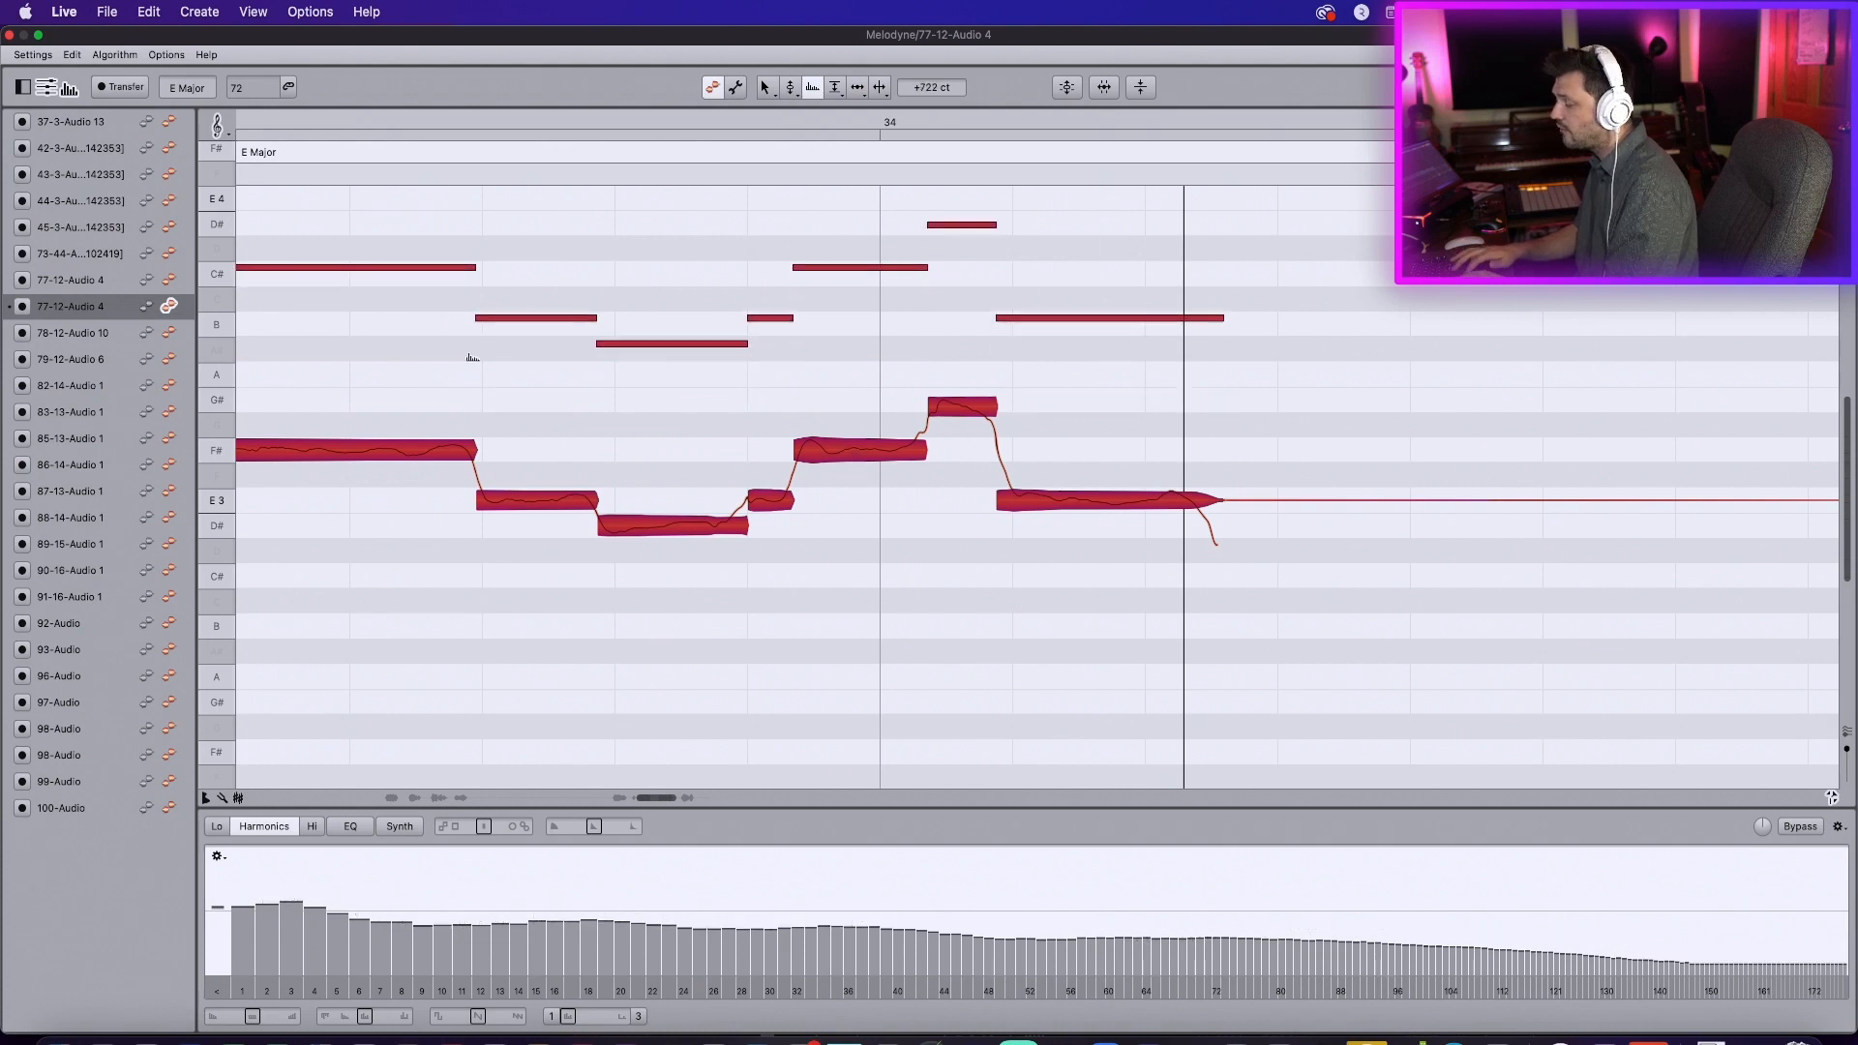
key(space)
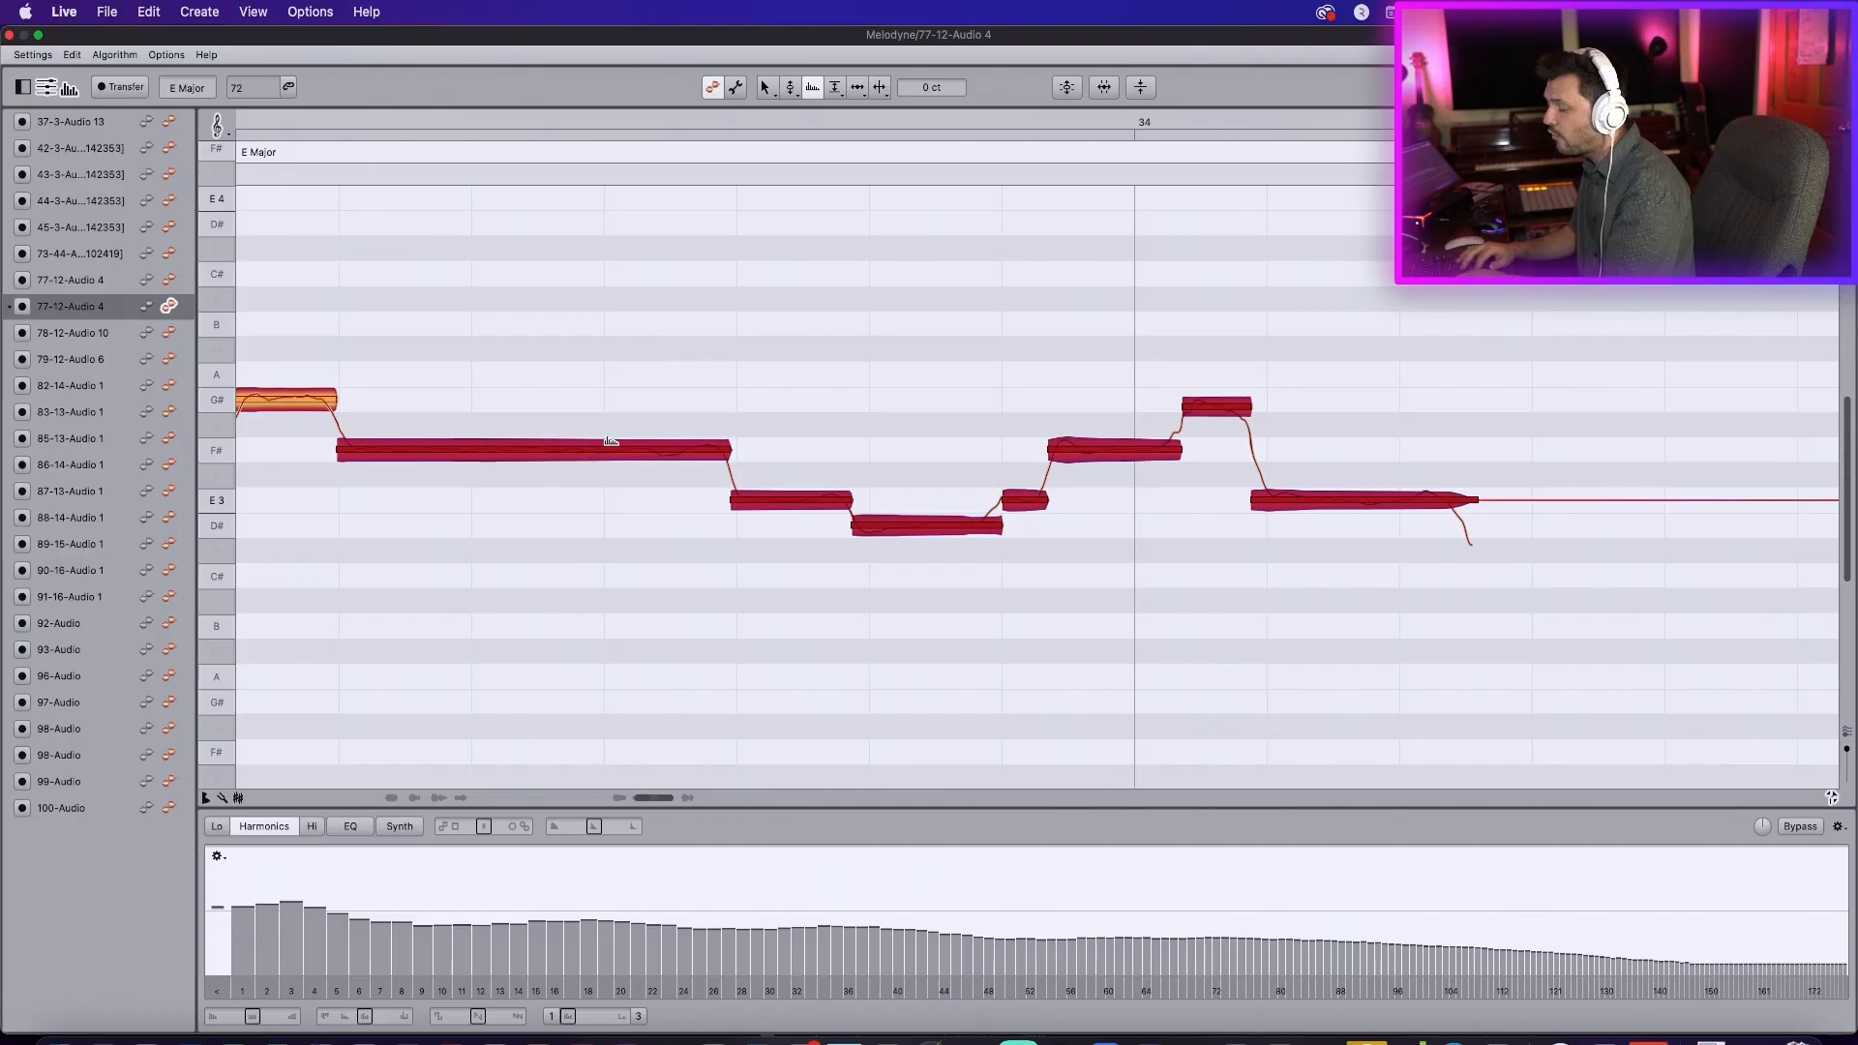
Step: Try lowering the formants of the selected phrase around bar 34 to -814 ct and listen to the effect
drag(594, 442, 590, 555)
drag(578, 454, 576, 542)
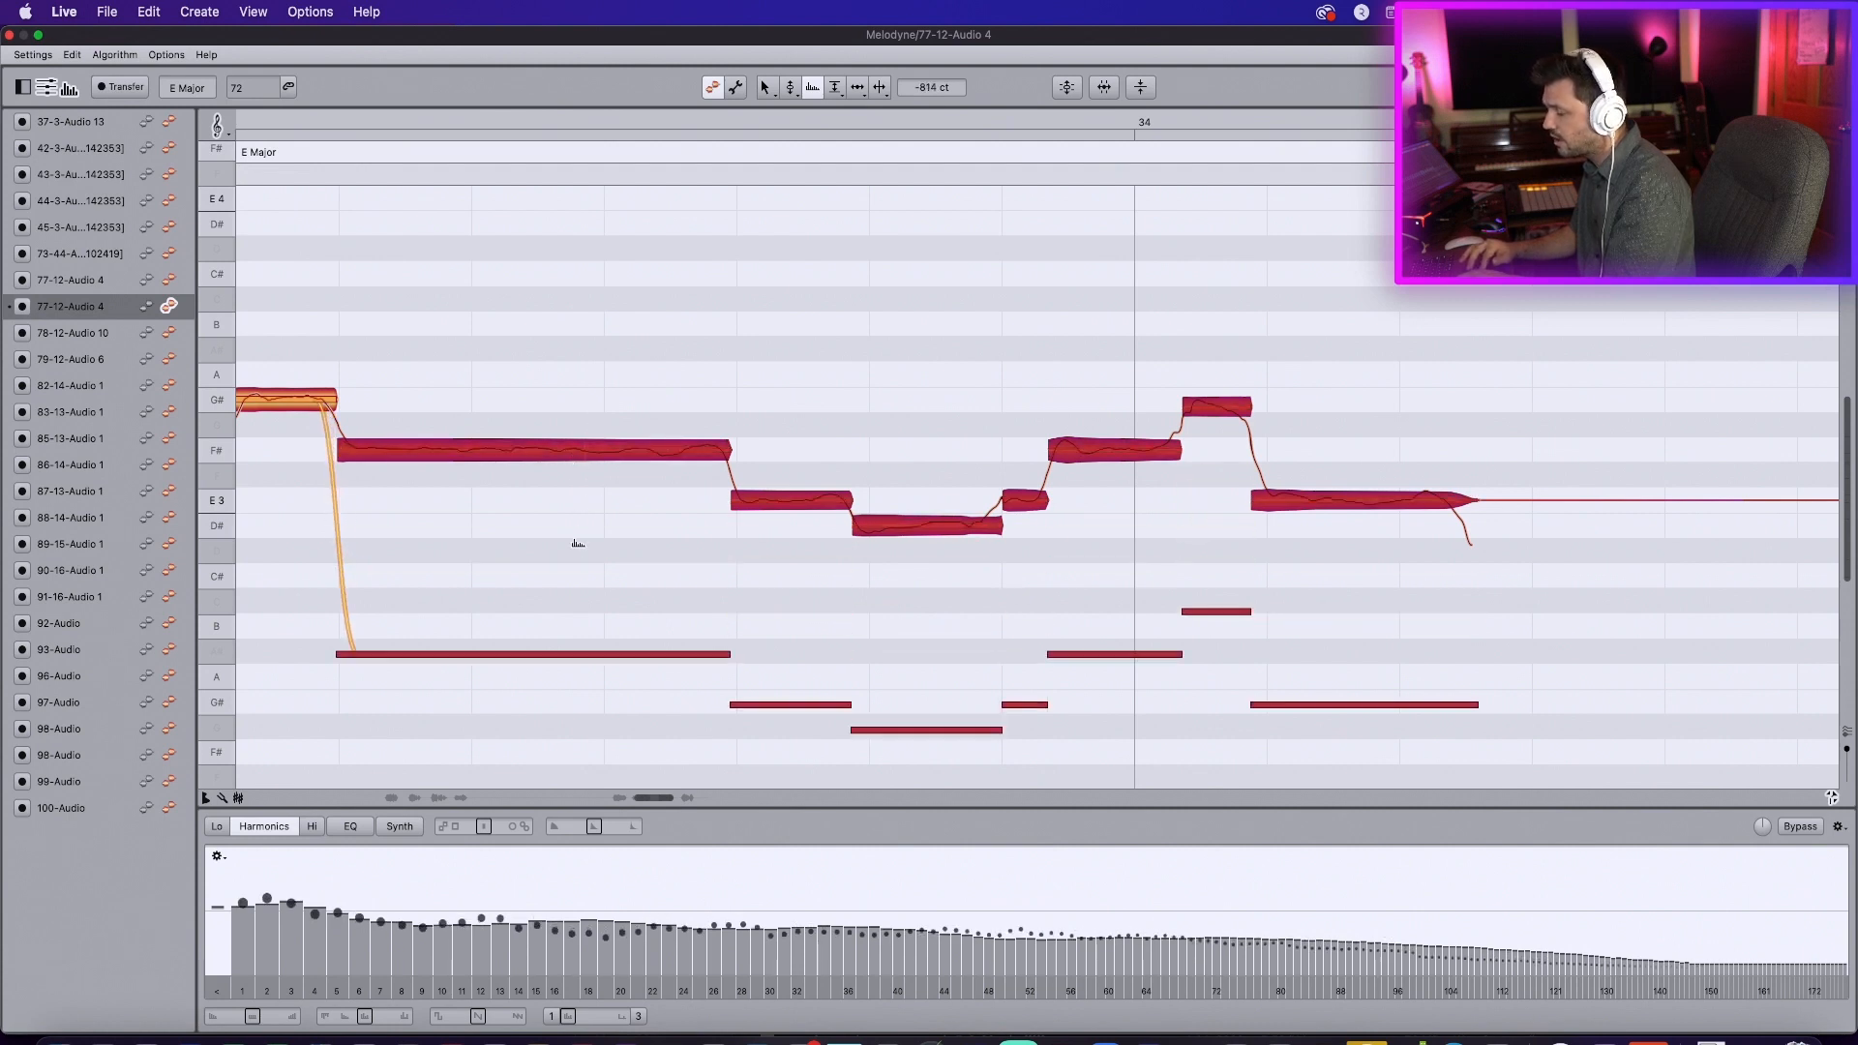
key(space)
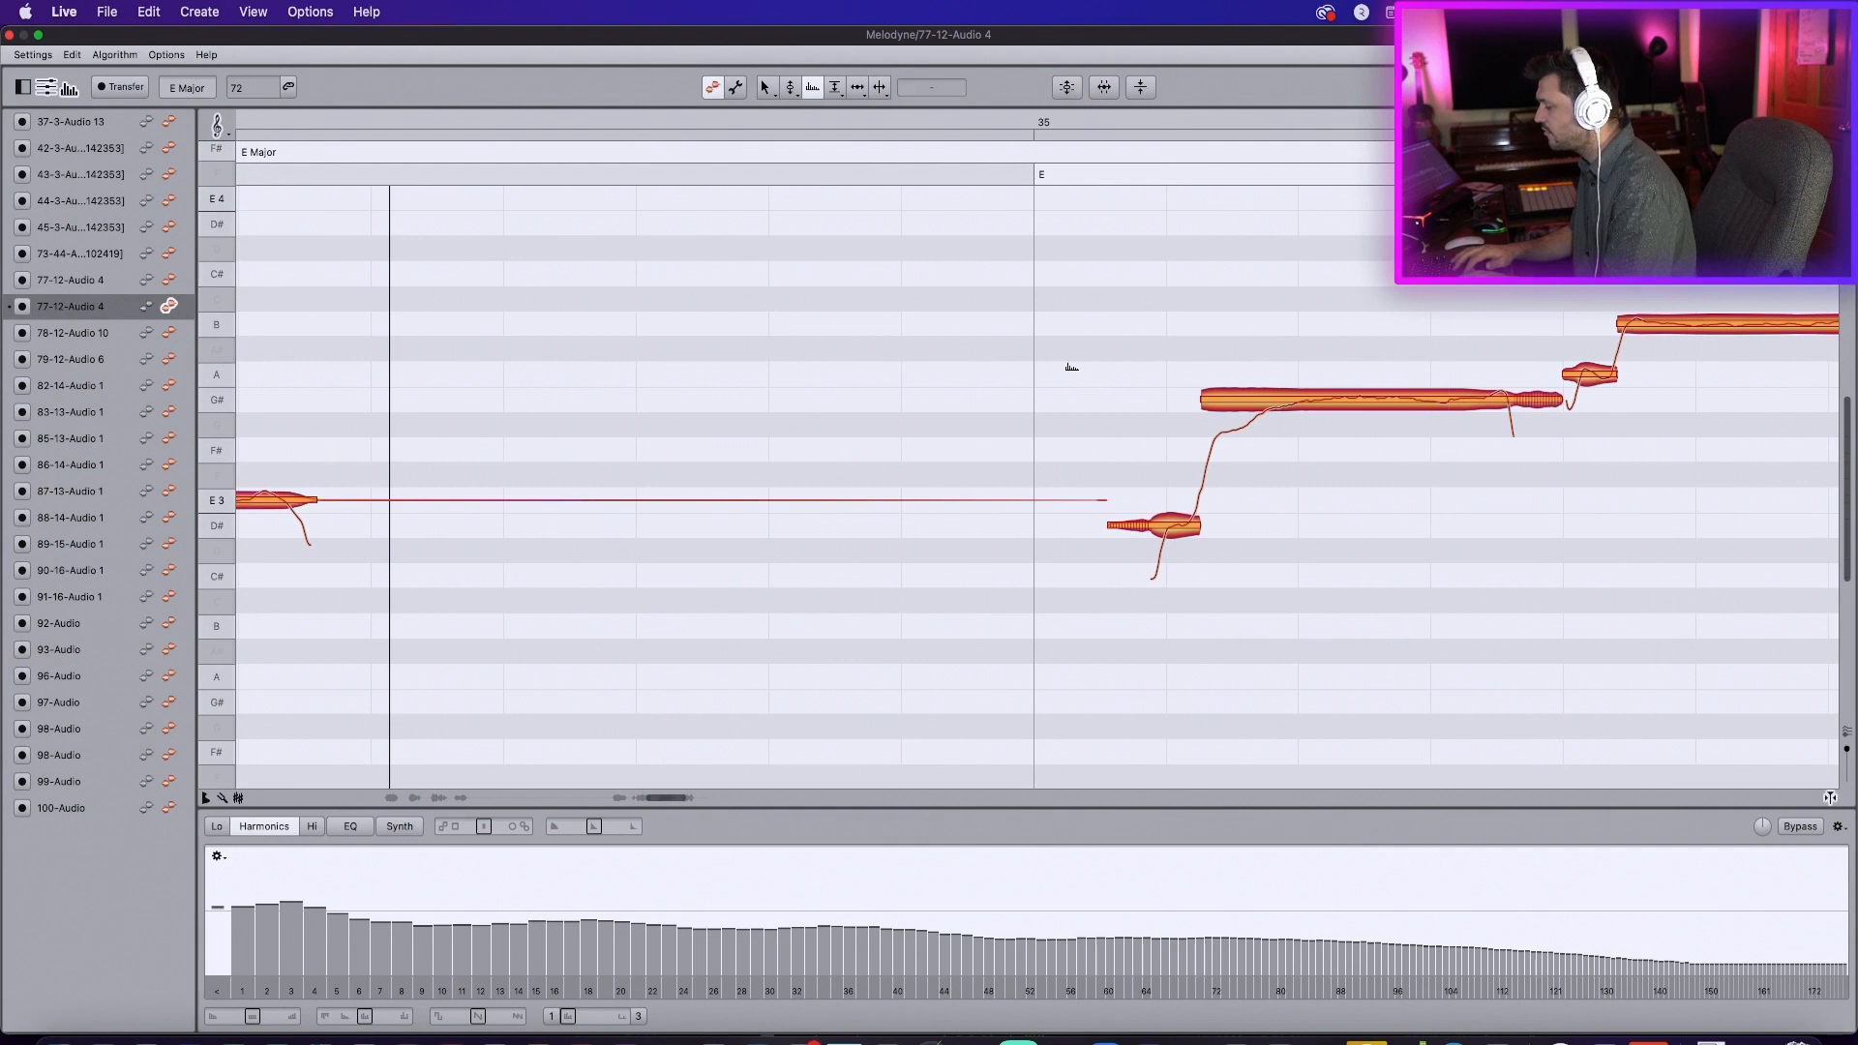
Step: Move to the bar 35 phrase, play it, and display the first 77-12-Audio 4 track as reference notes
scroll(1071, 368, right, 12)
scroll(1071, 368, left, 12)
key(space)
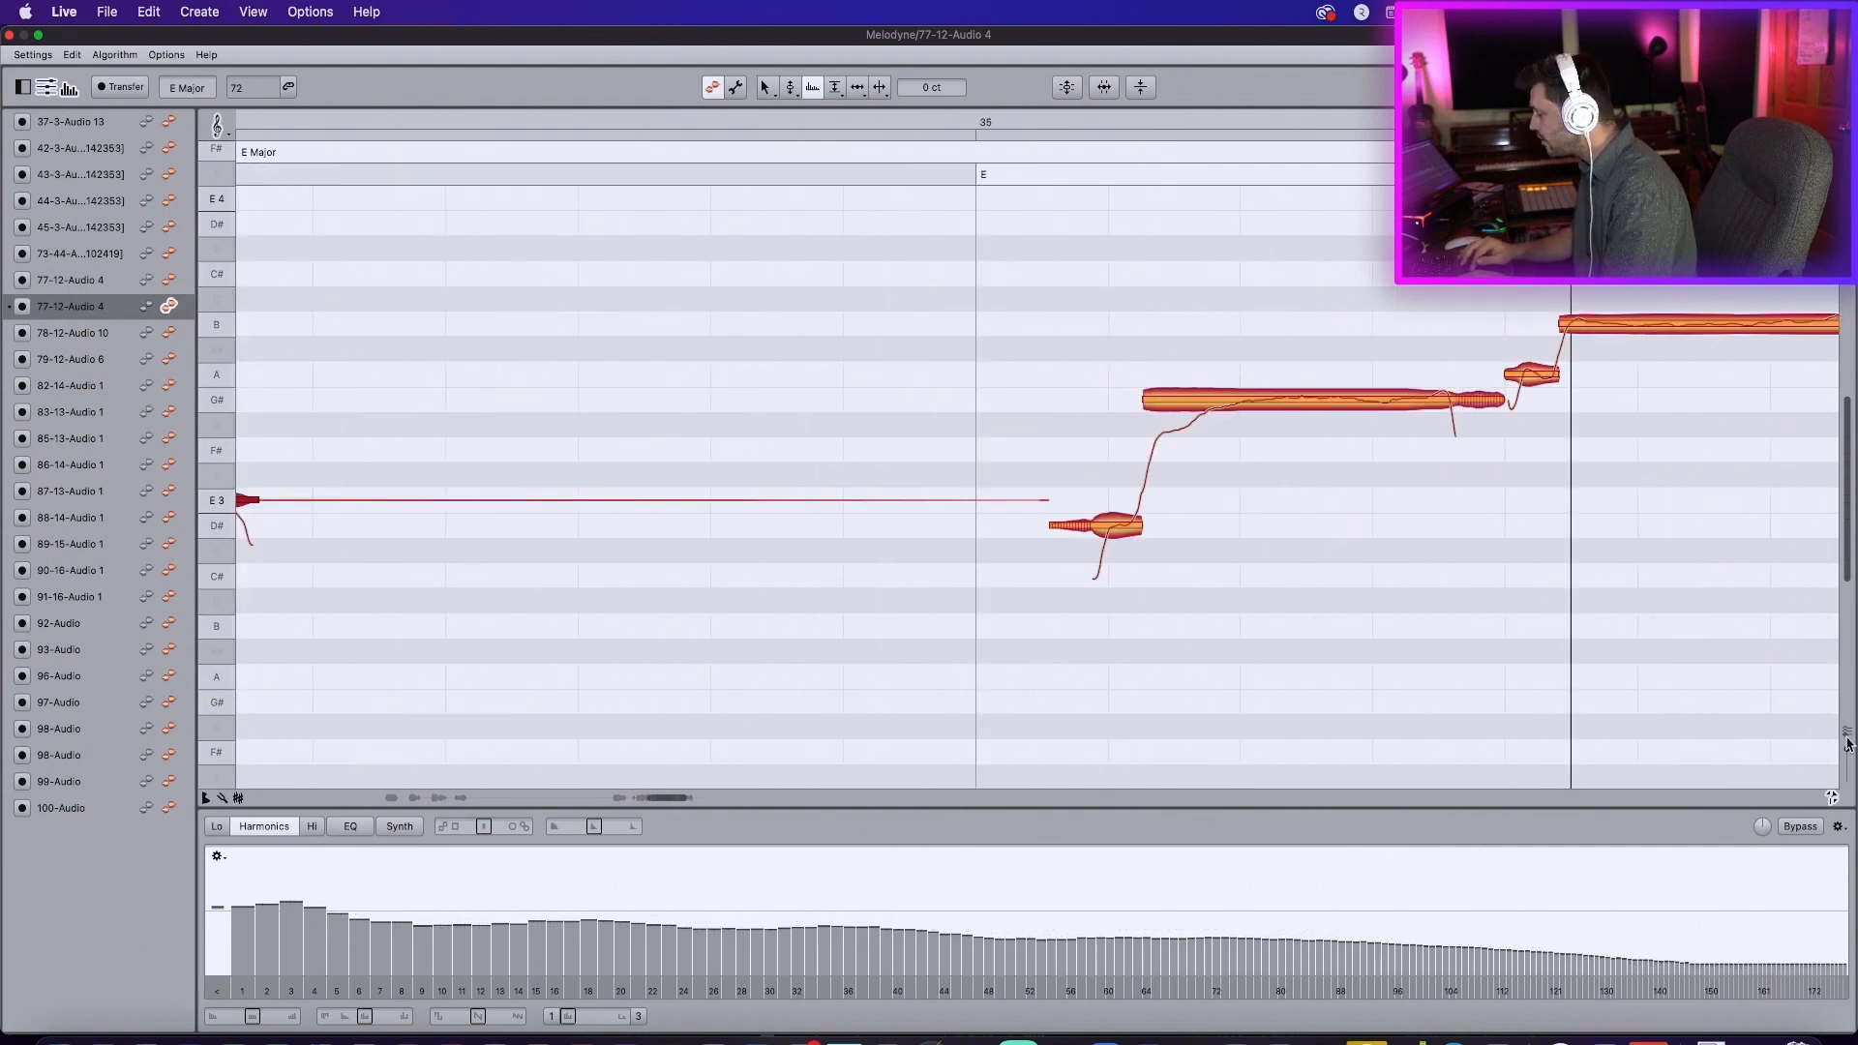
click(147, 281)
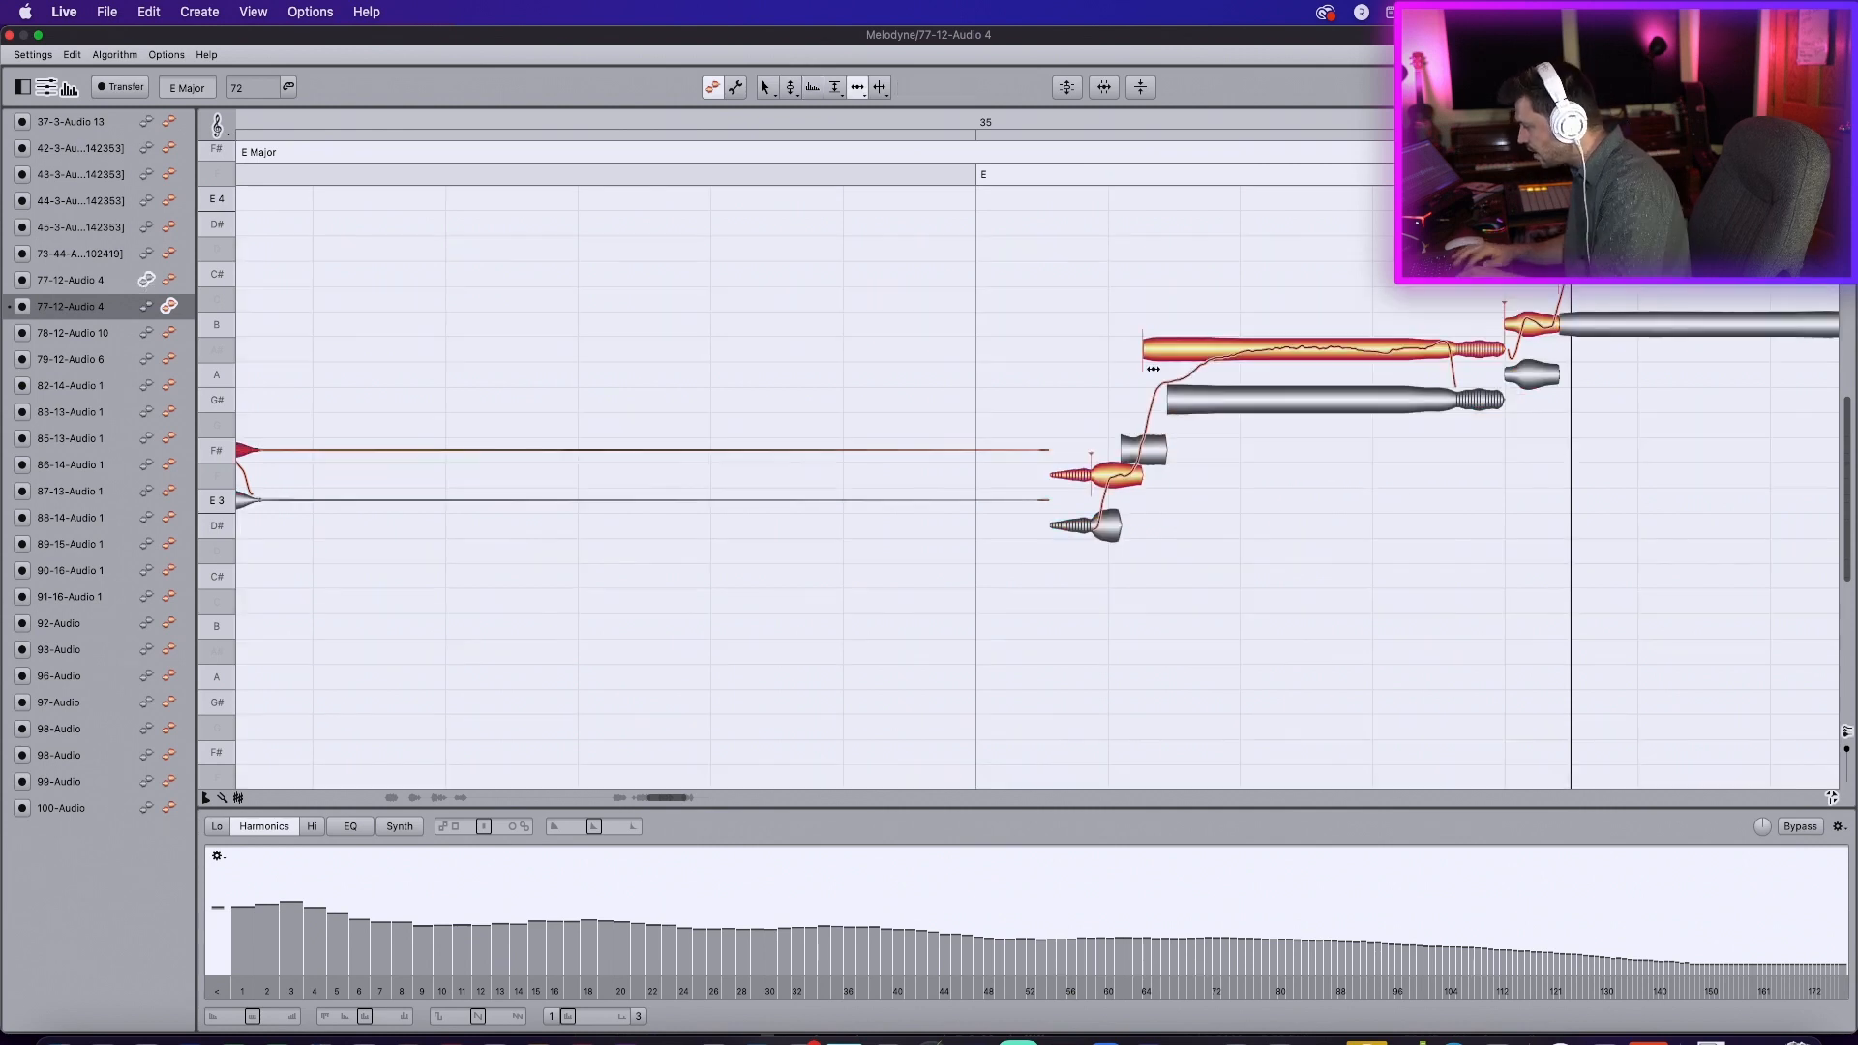
Step: Delay the start of the long G# note after bar 35 to match the reference, and split the preceding D# note at the reference's note boundary
drag(1139, 359, 1168, 359)
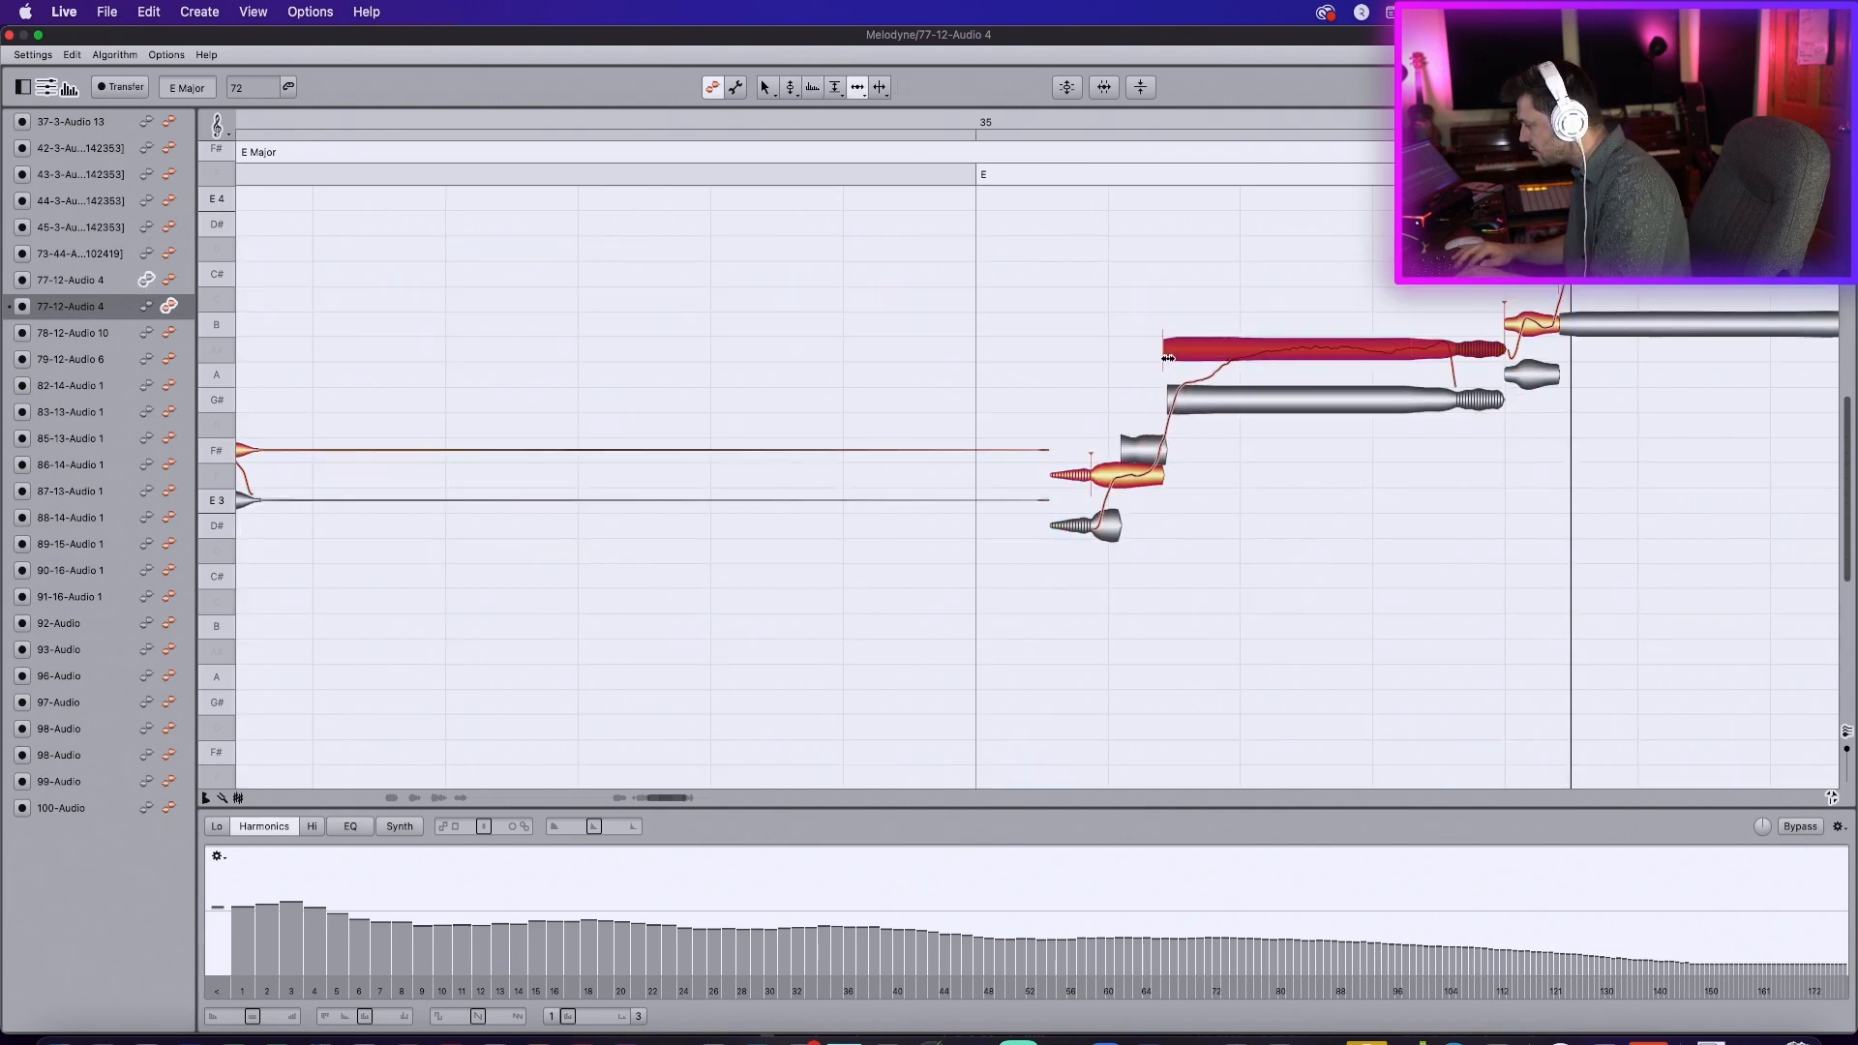
drag(1096, 477, 1093, 477)
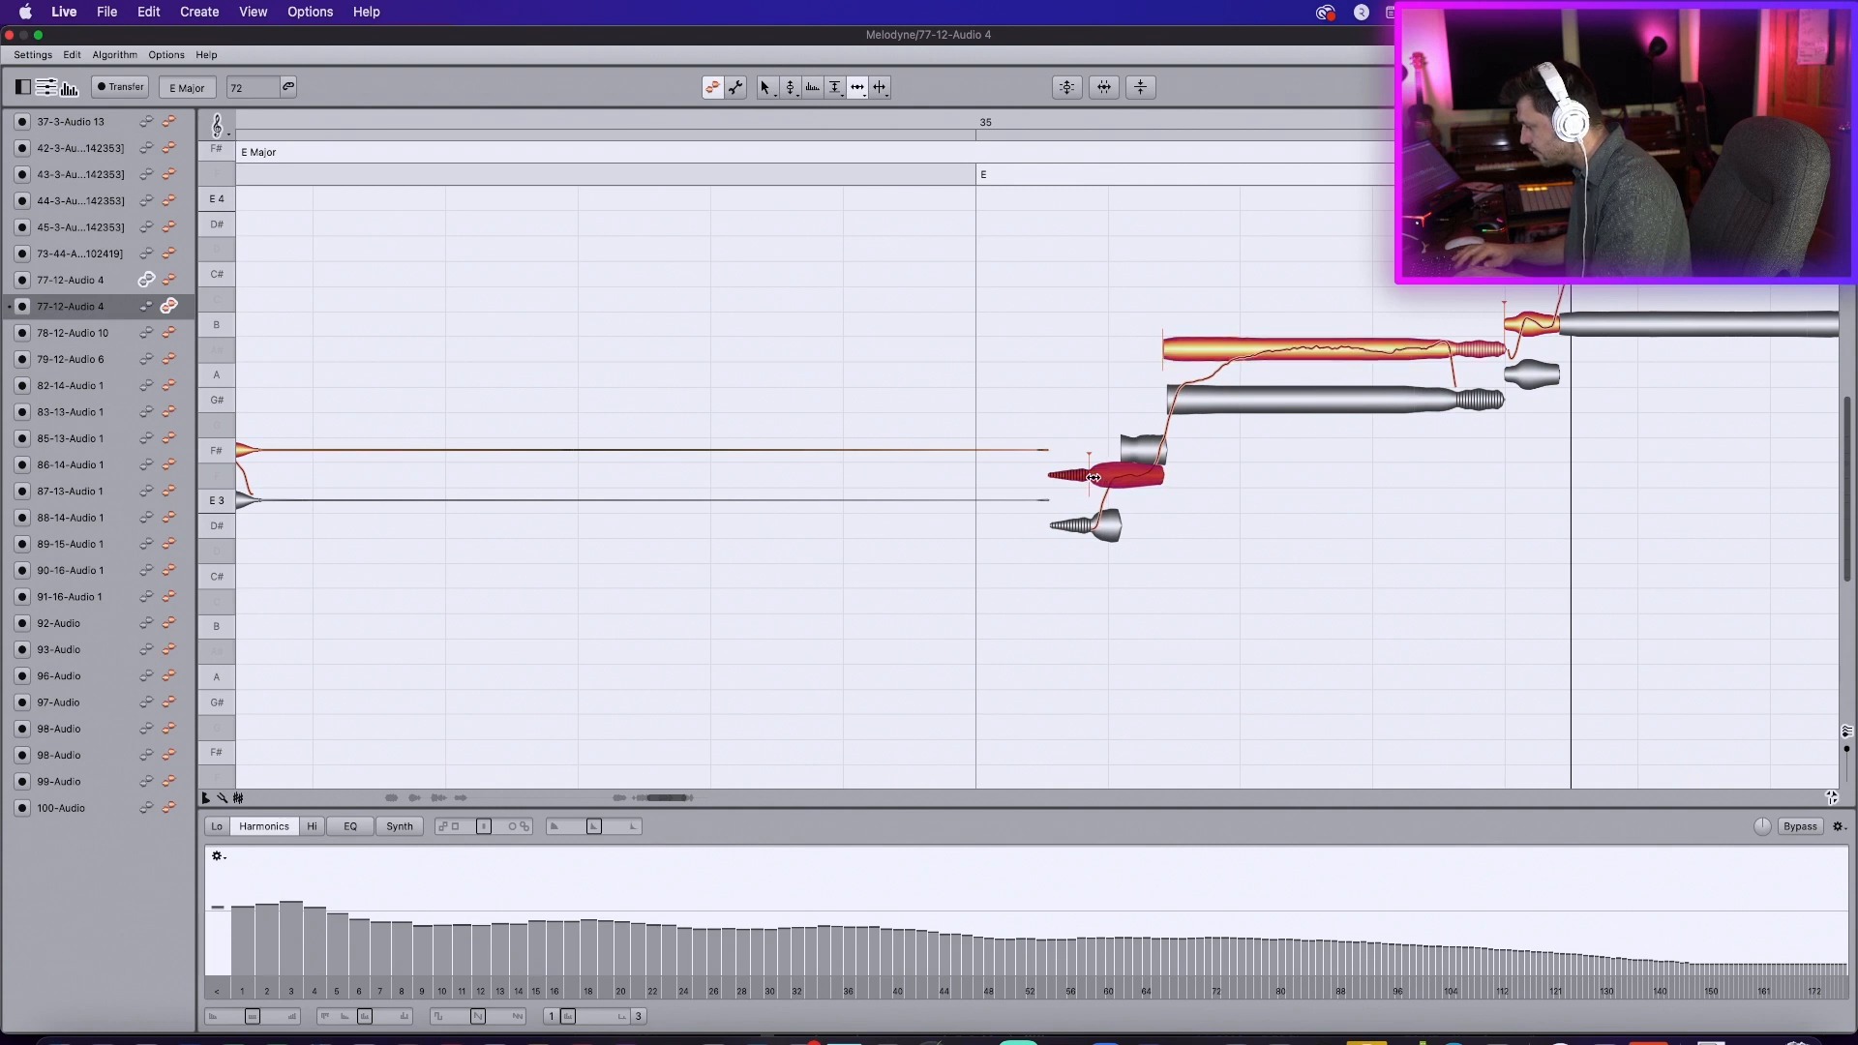
click(880, 88)
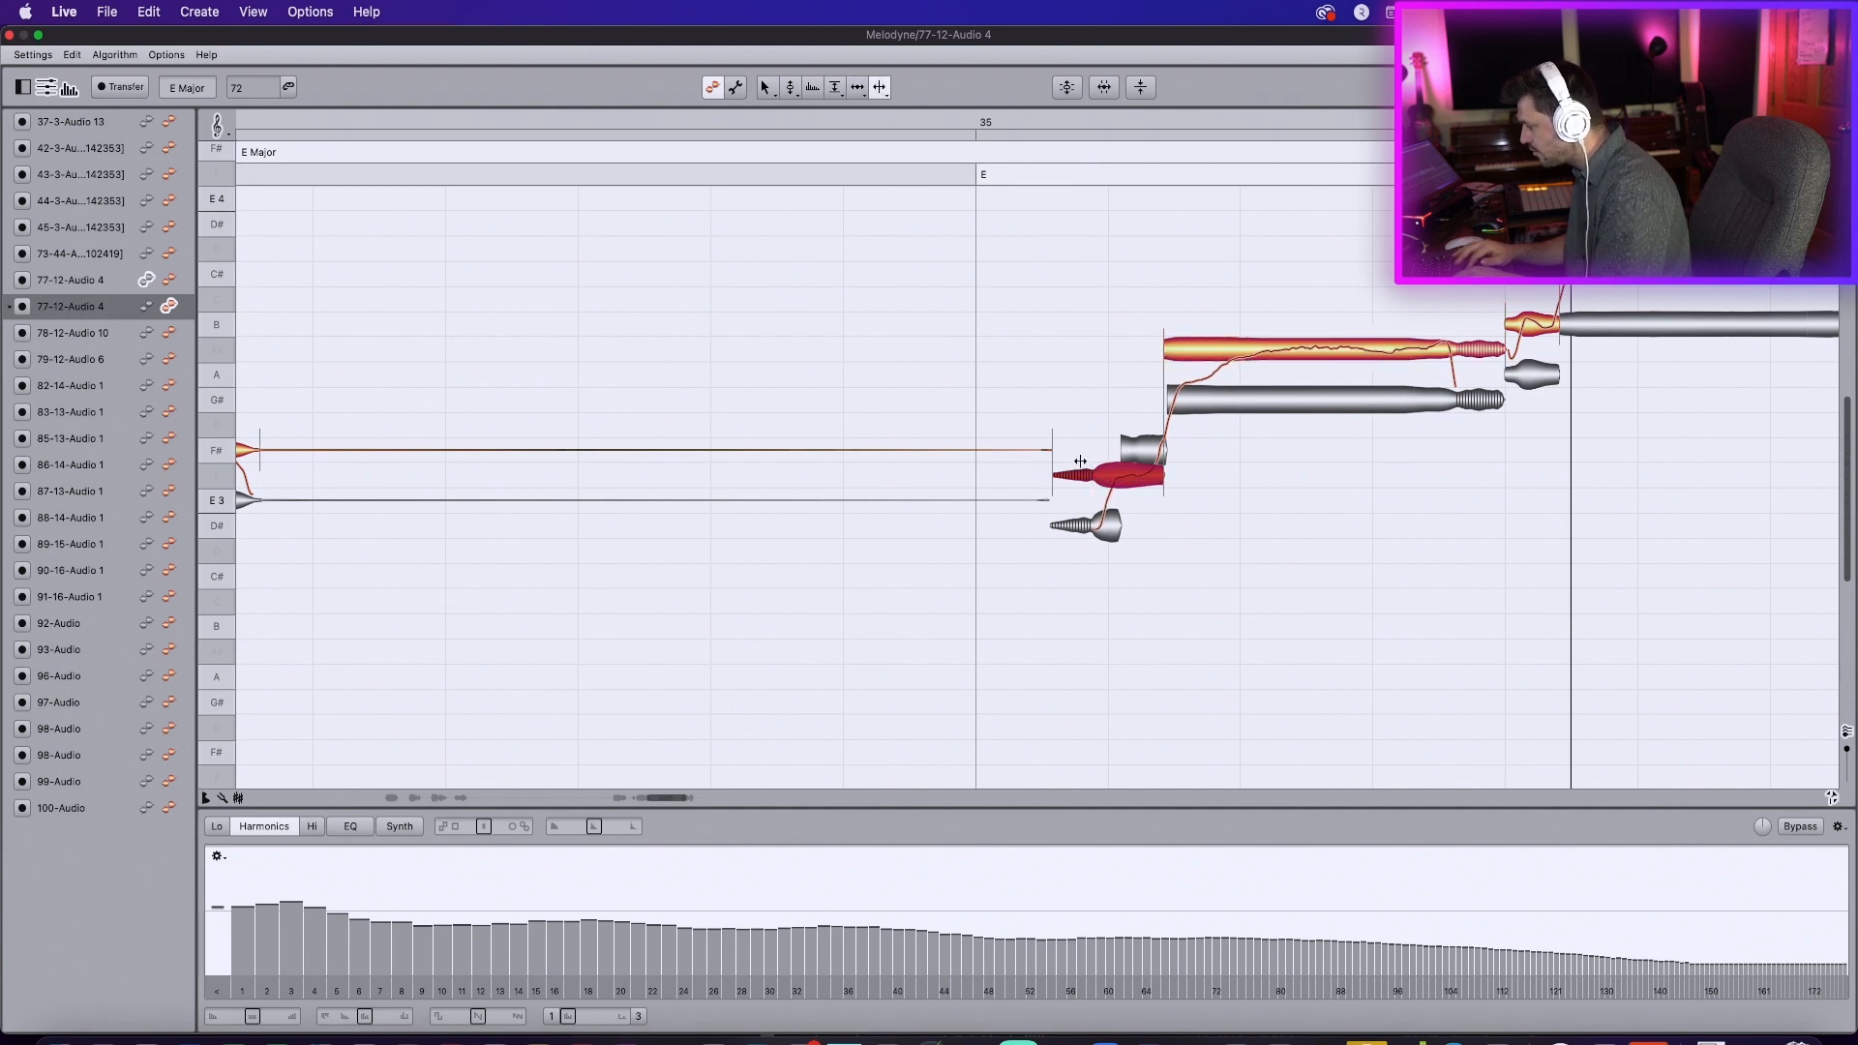
double_click(1121, 471)
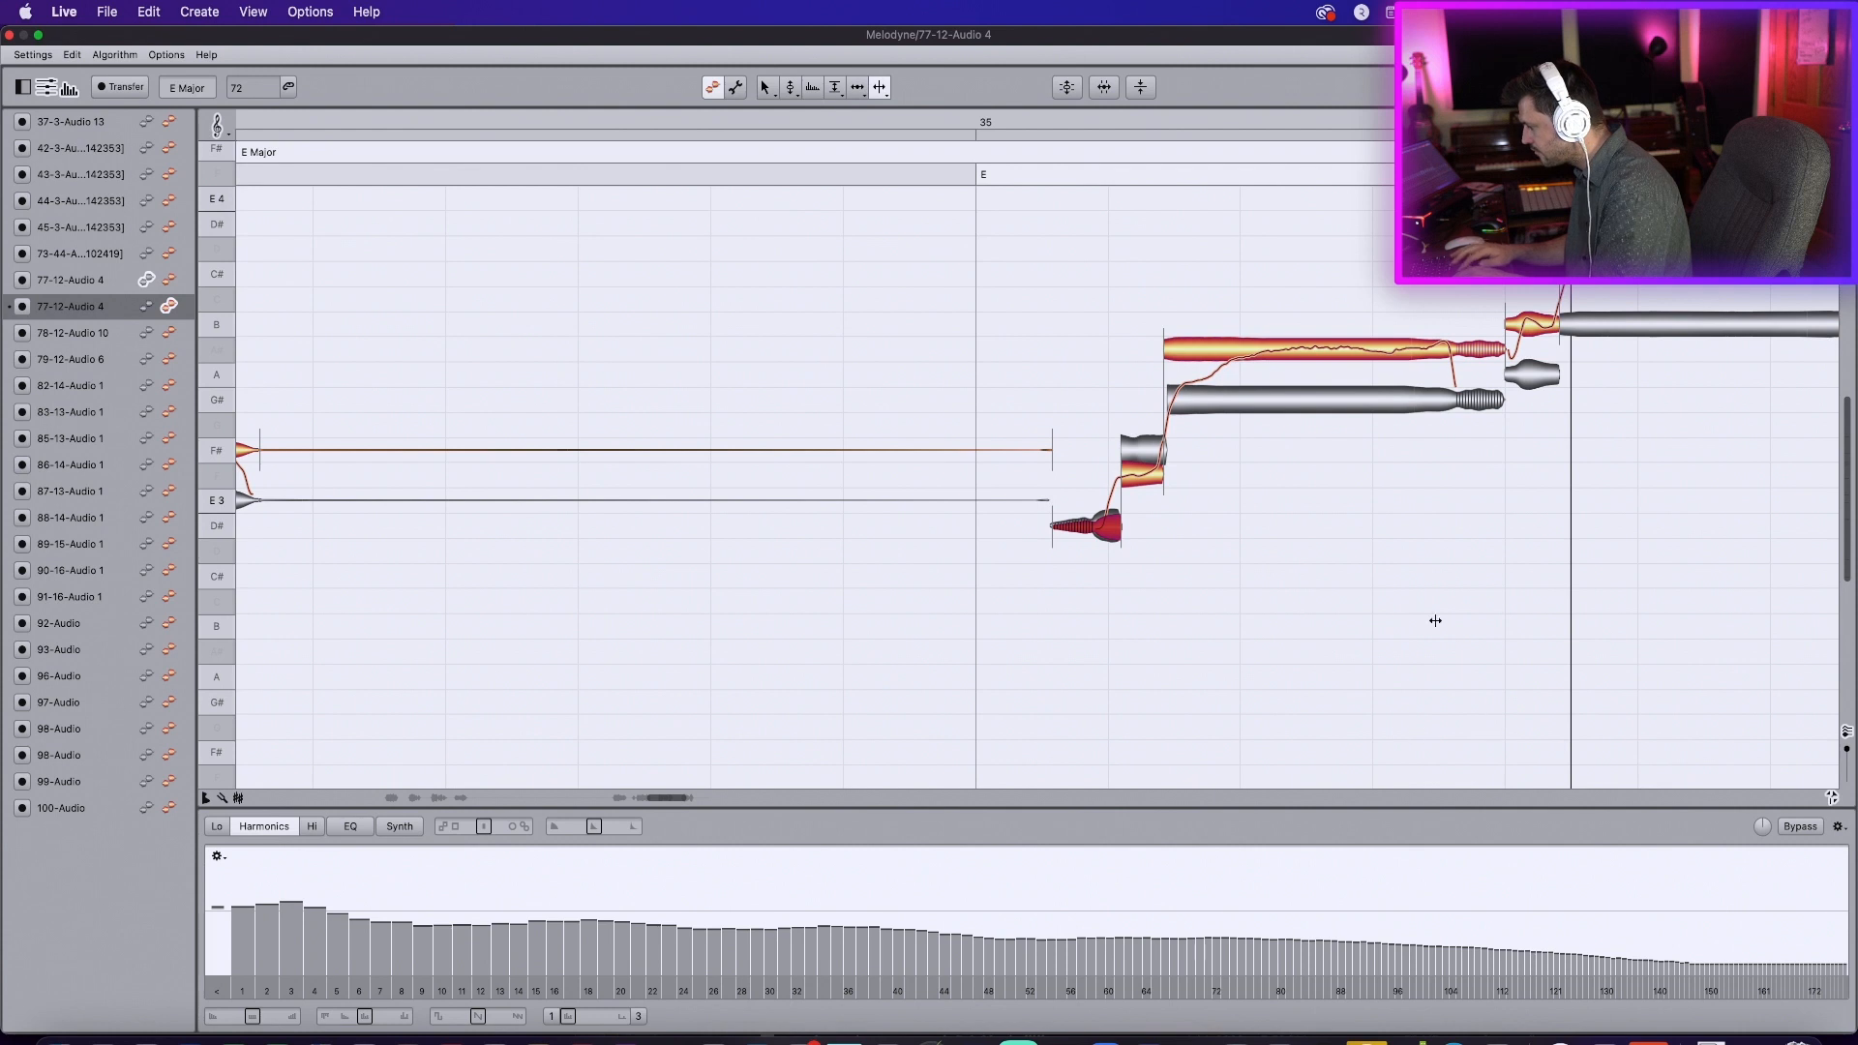
Step: Match the split note's two parts to the reference pitches, the first at D#3 -7 ct and the second at F#3, and audition them
click(1134, 461)
drag(1140, 475, 1140, 450)
key(space)
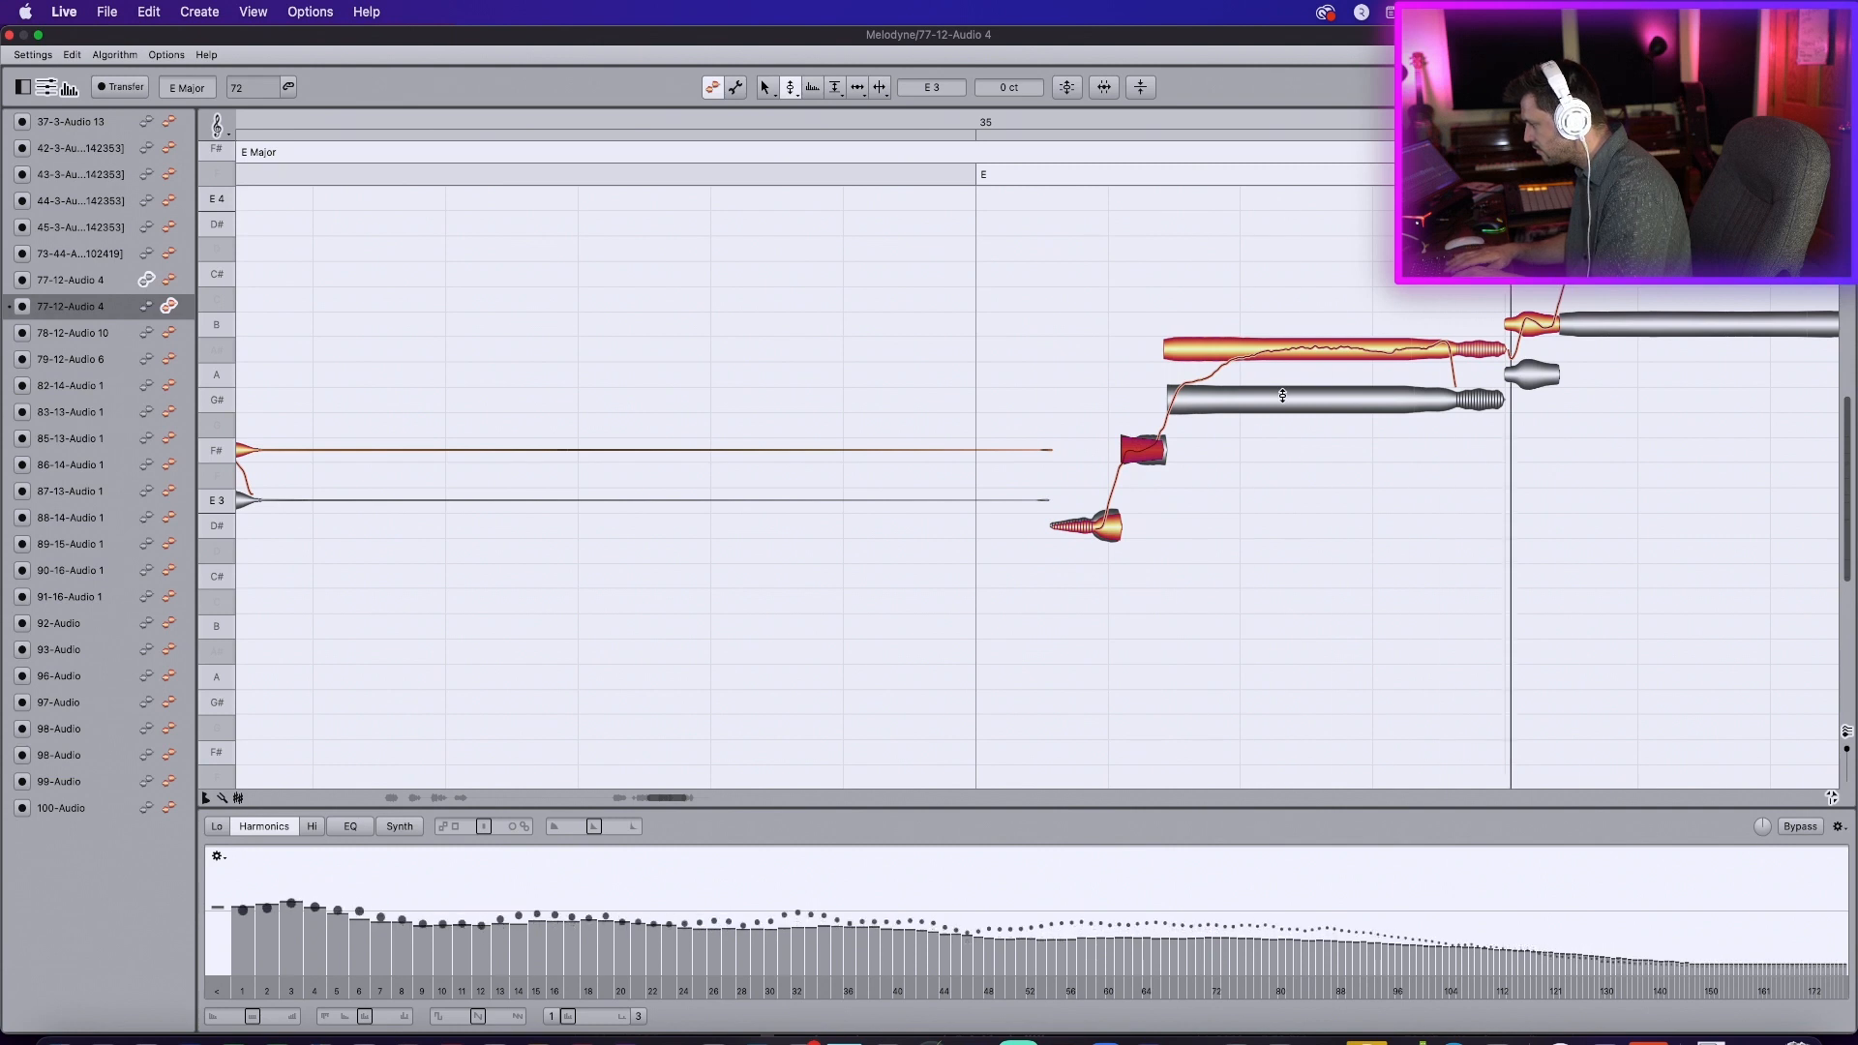
key(space)
drag(1145, 443, 1145, 405)
drag(1092, 538, 1096, 484)
key(space)
key(space)
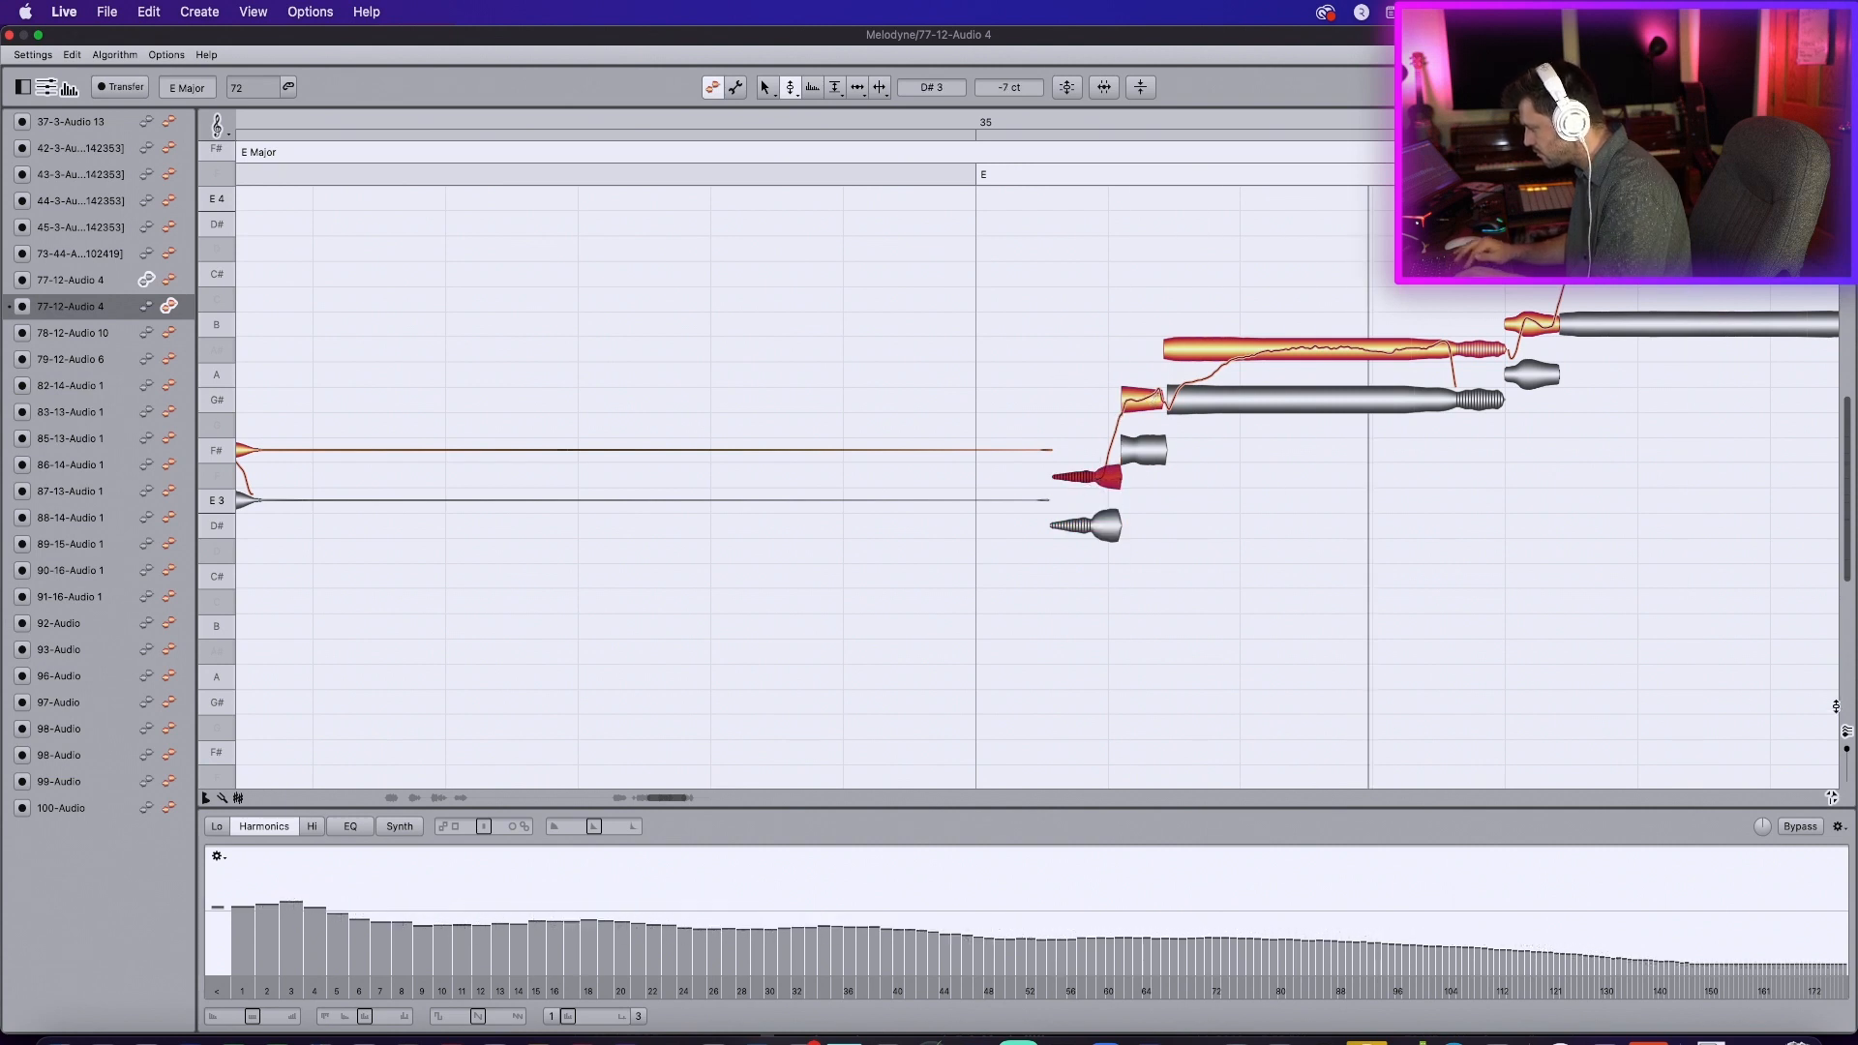
Step: Remove the vertical offset between edited and reference notes, play the phrase, and switch editing to the first 77-12-Audio 4 track
click(1847, 735)
key(space)
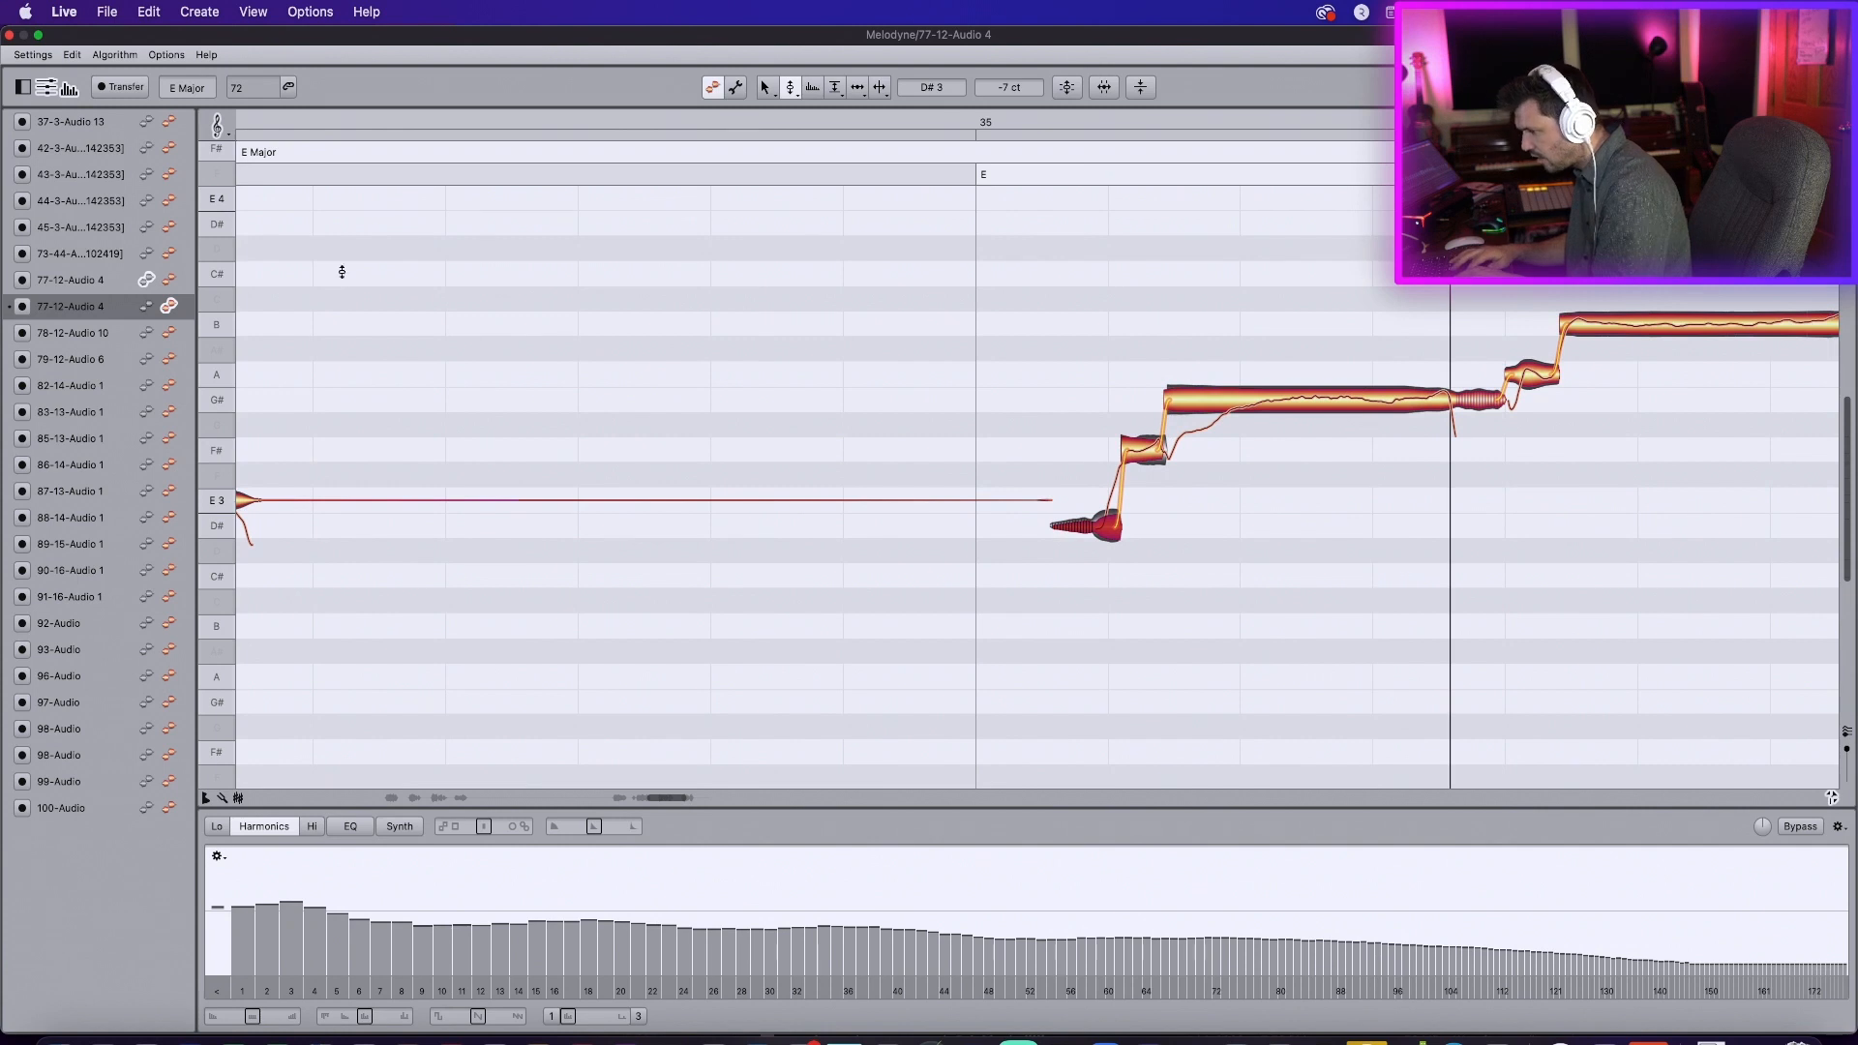
click(168, 282)
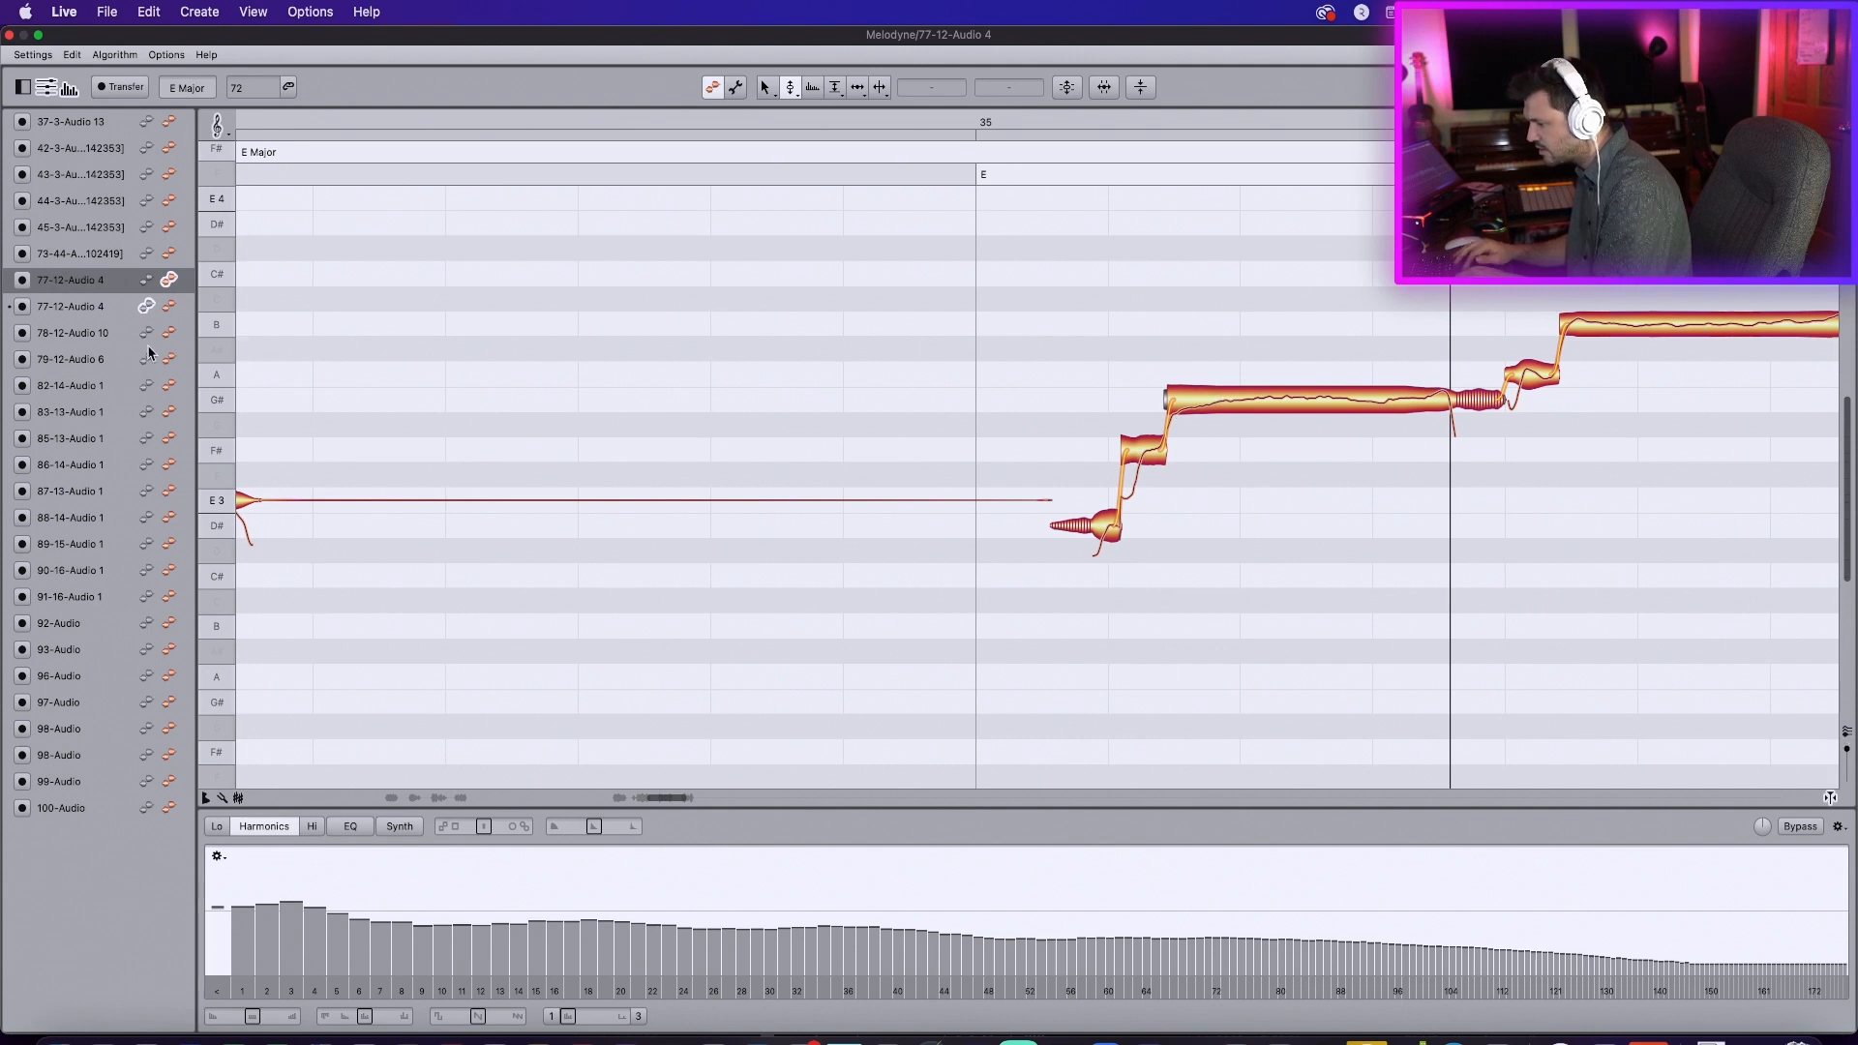
Step: Switch editing to the second 77-12-Audio 4 track
click(169, 308)
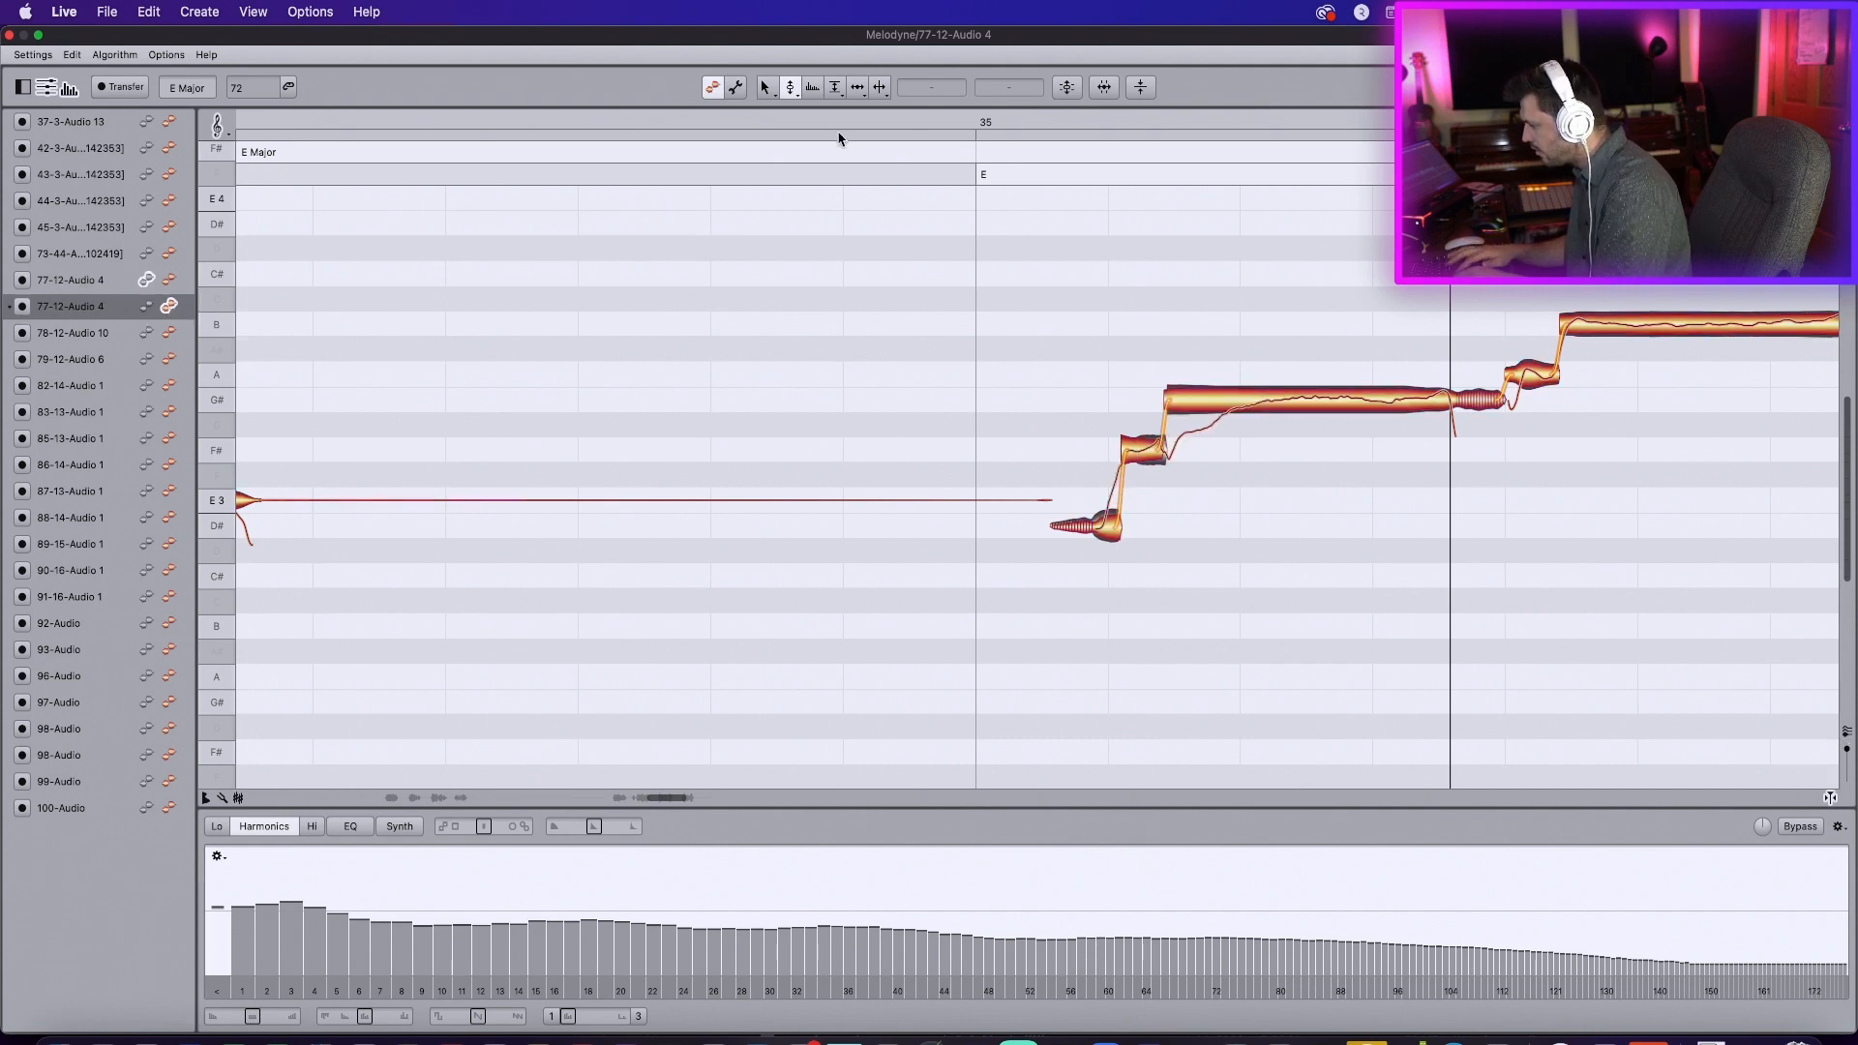
click(790, 88)
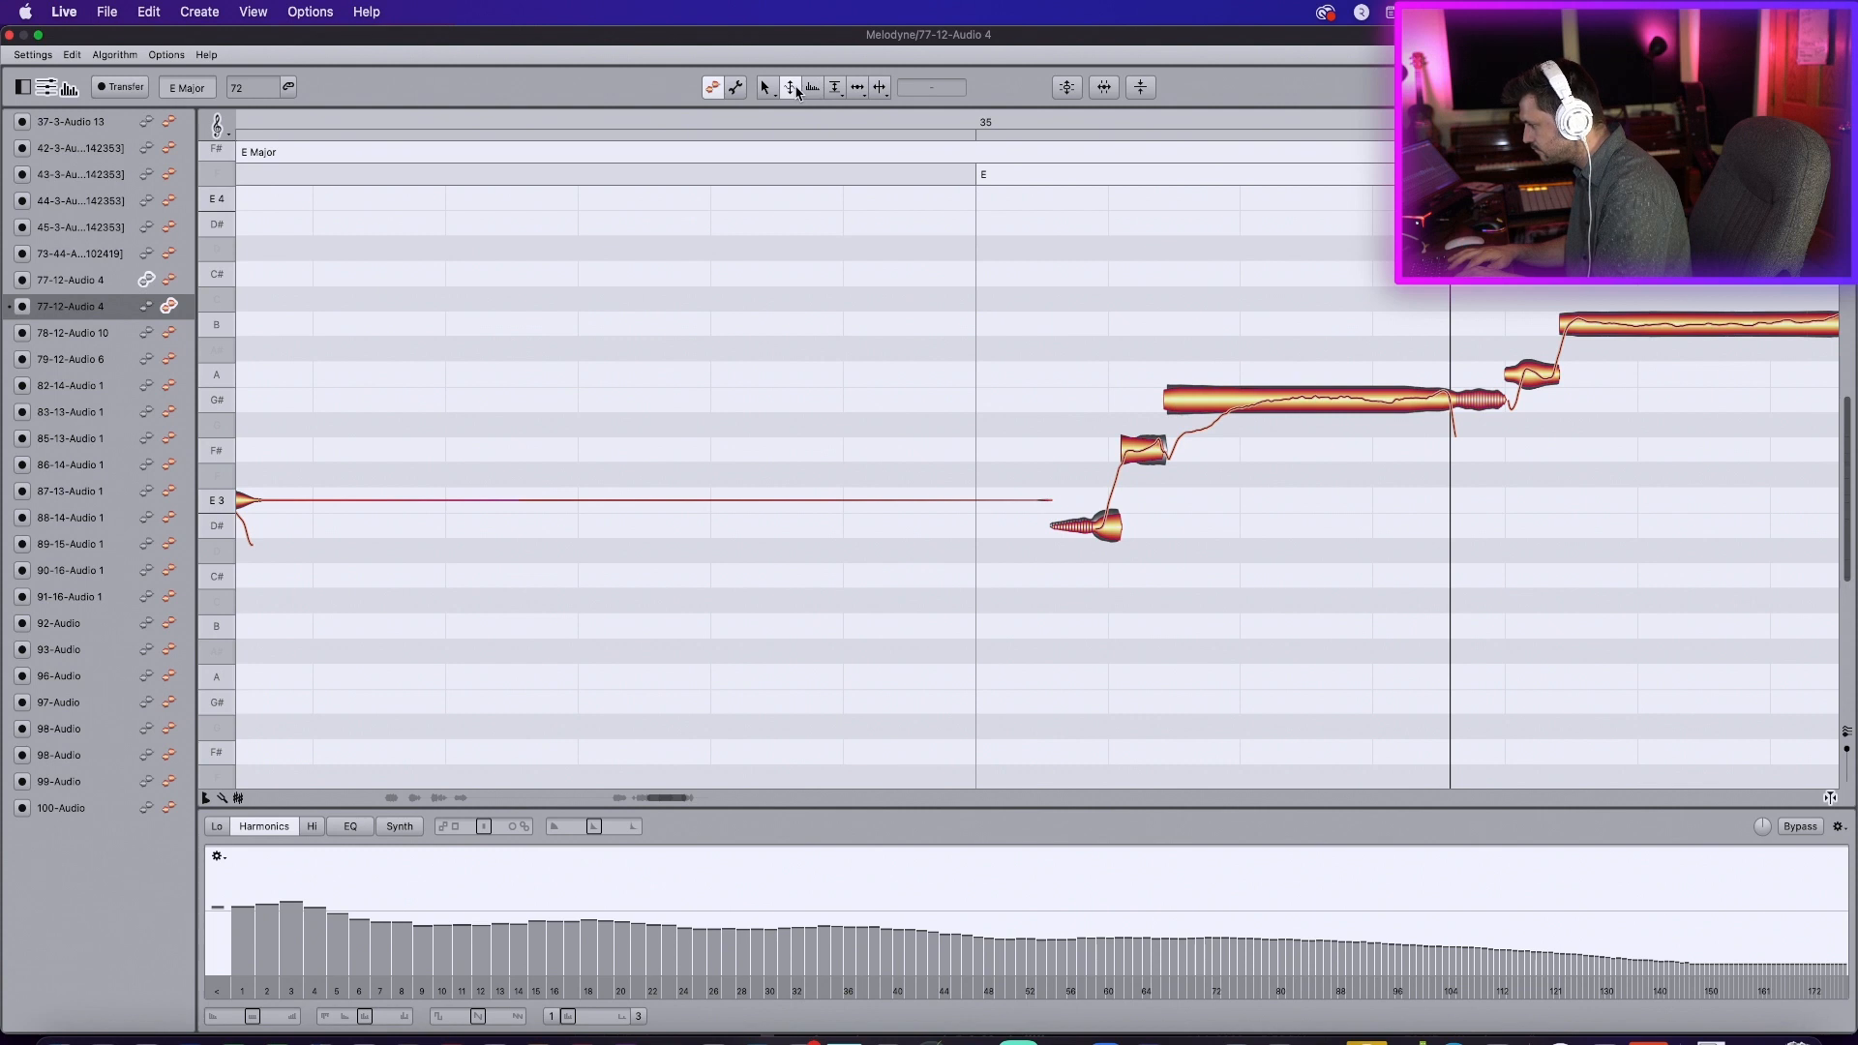
Step: Try extending the F# note after bar 35 into the long G# note and pitching it to G#3, and undo both changes
click(857, 88)
click(877, 88)
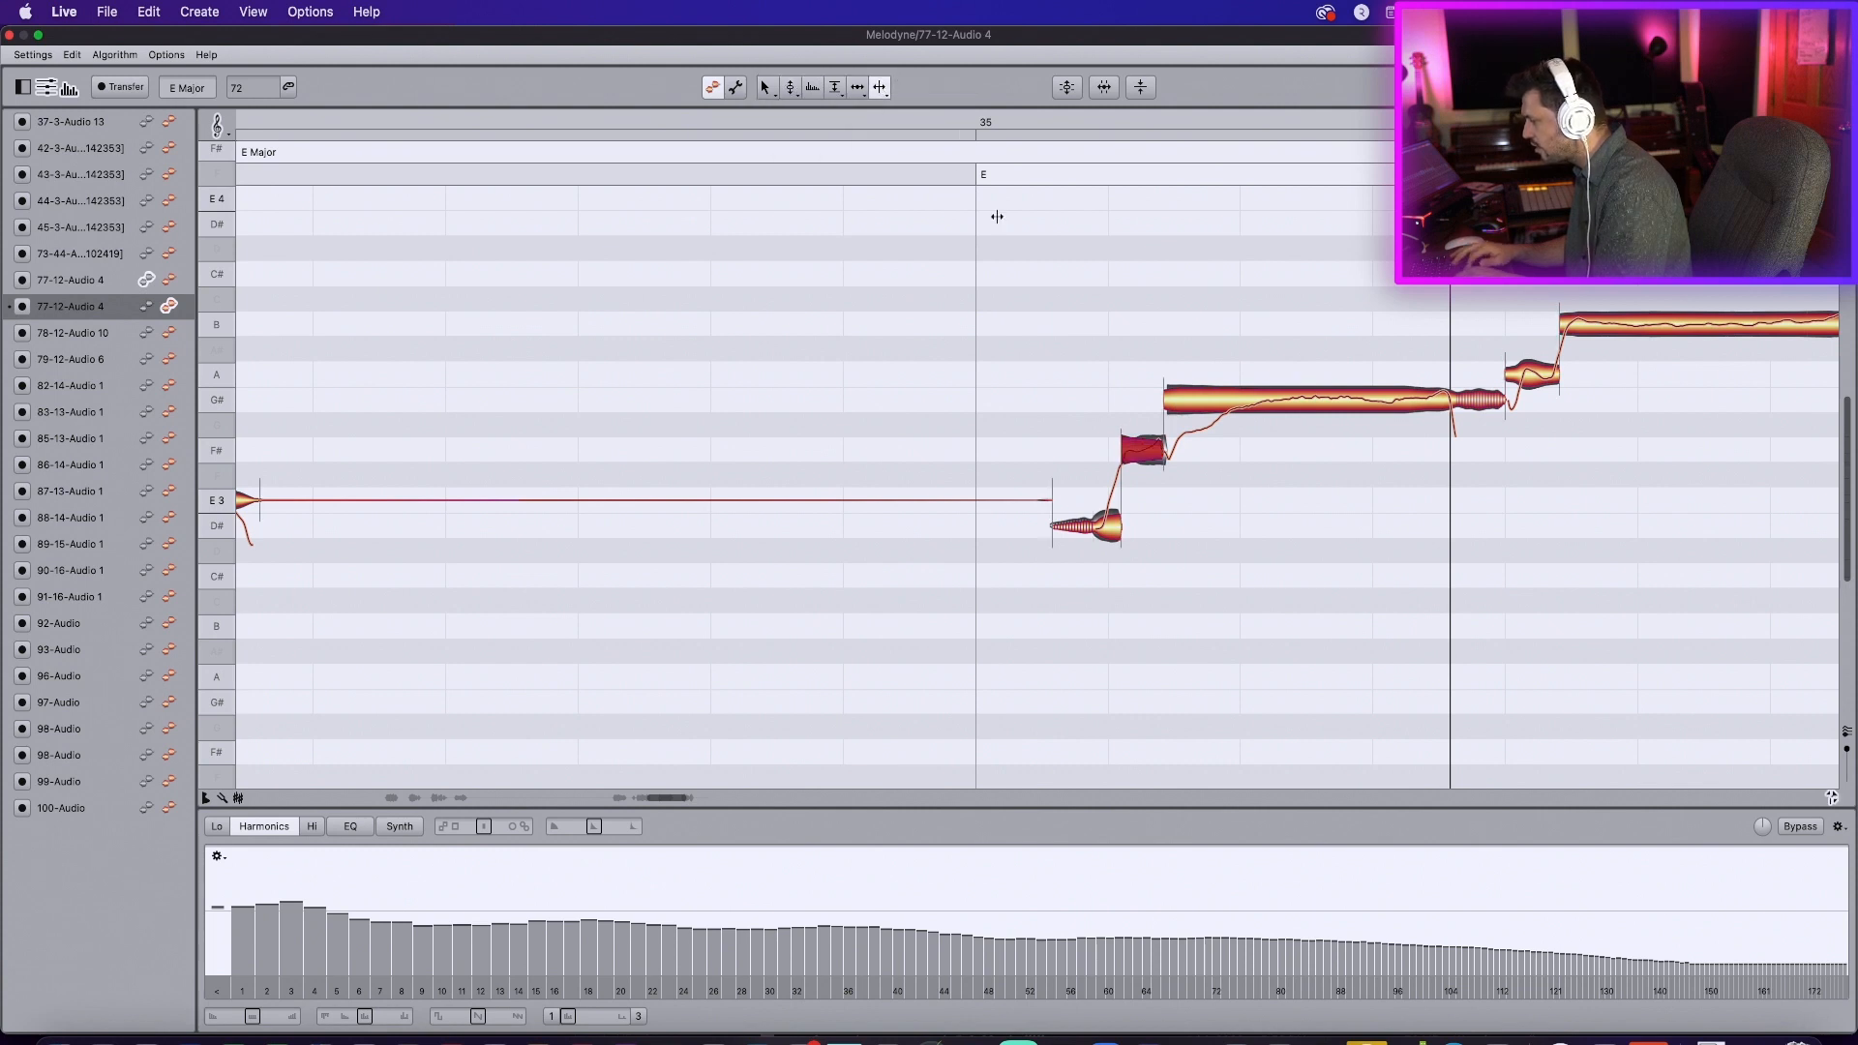
click(1227, 404)
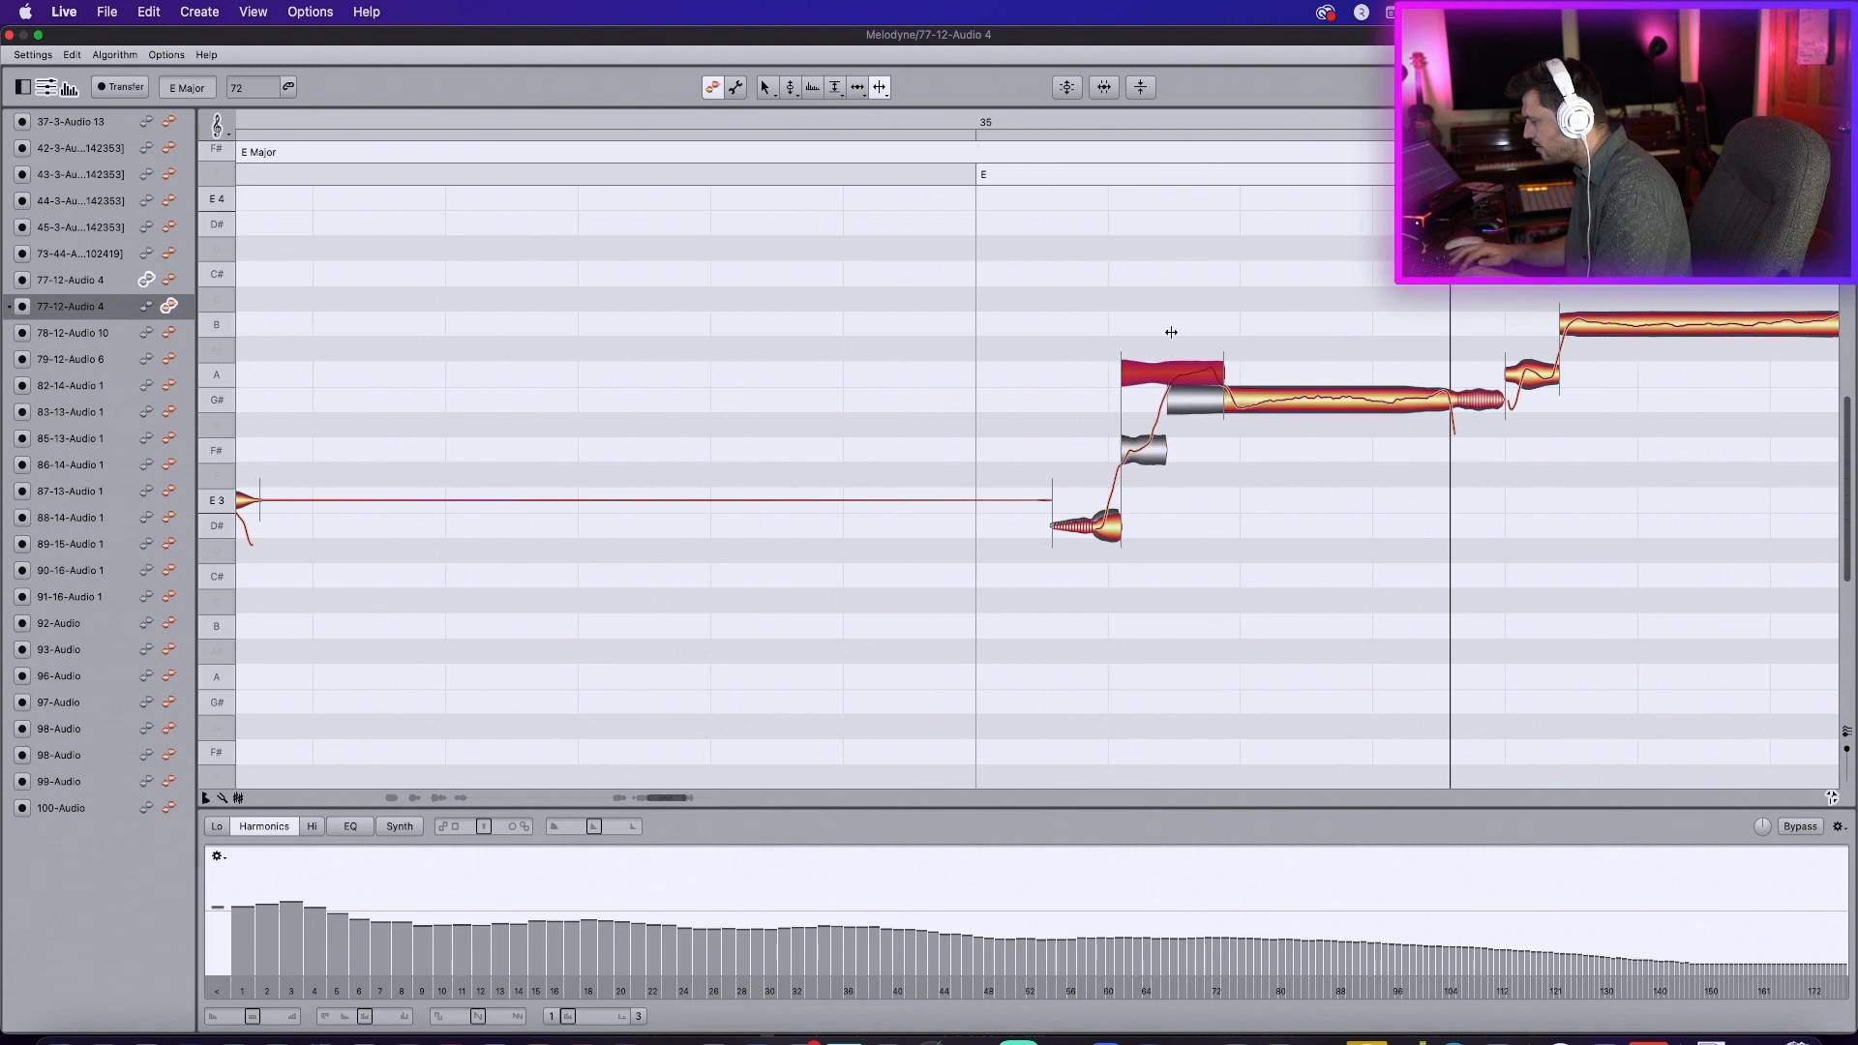
click(790, 88)
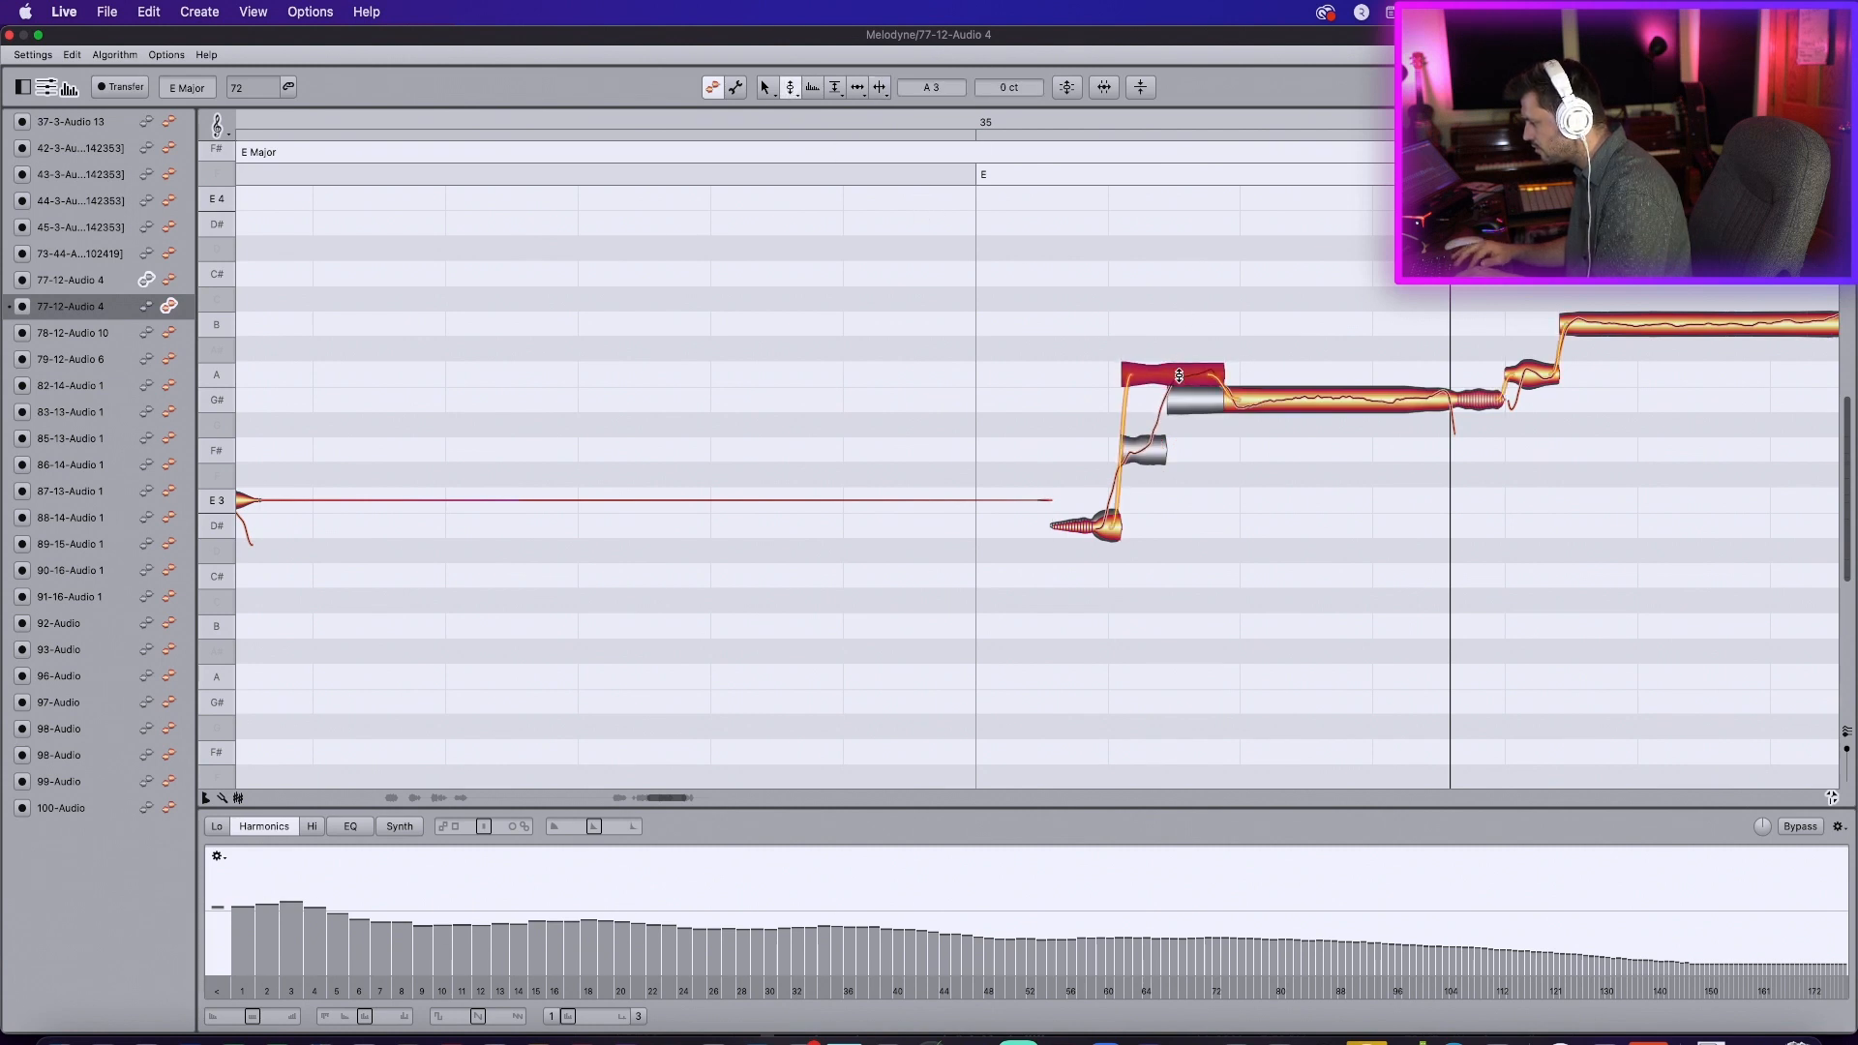
drag(1179, 372, 1178, 394)
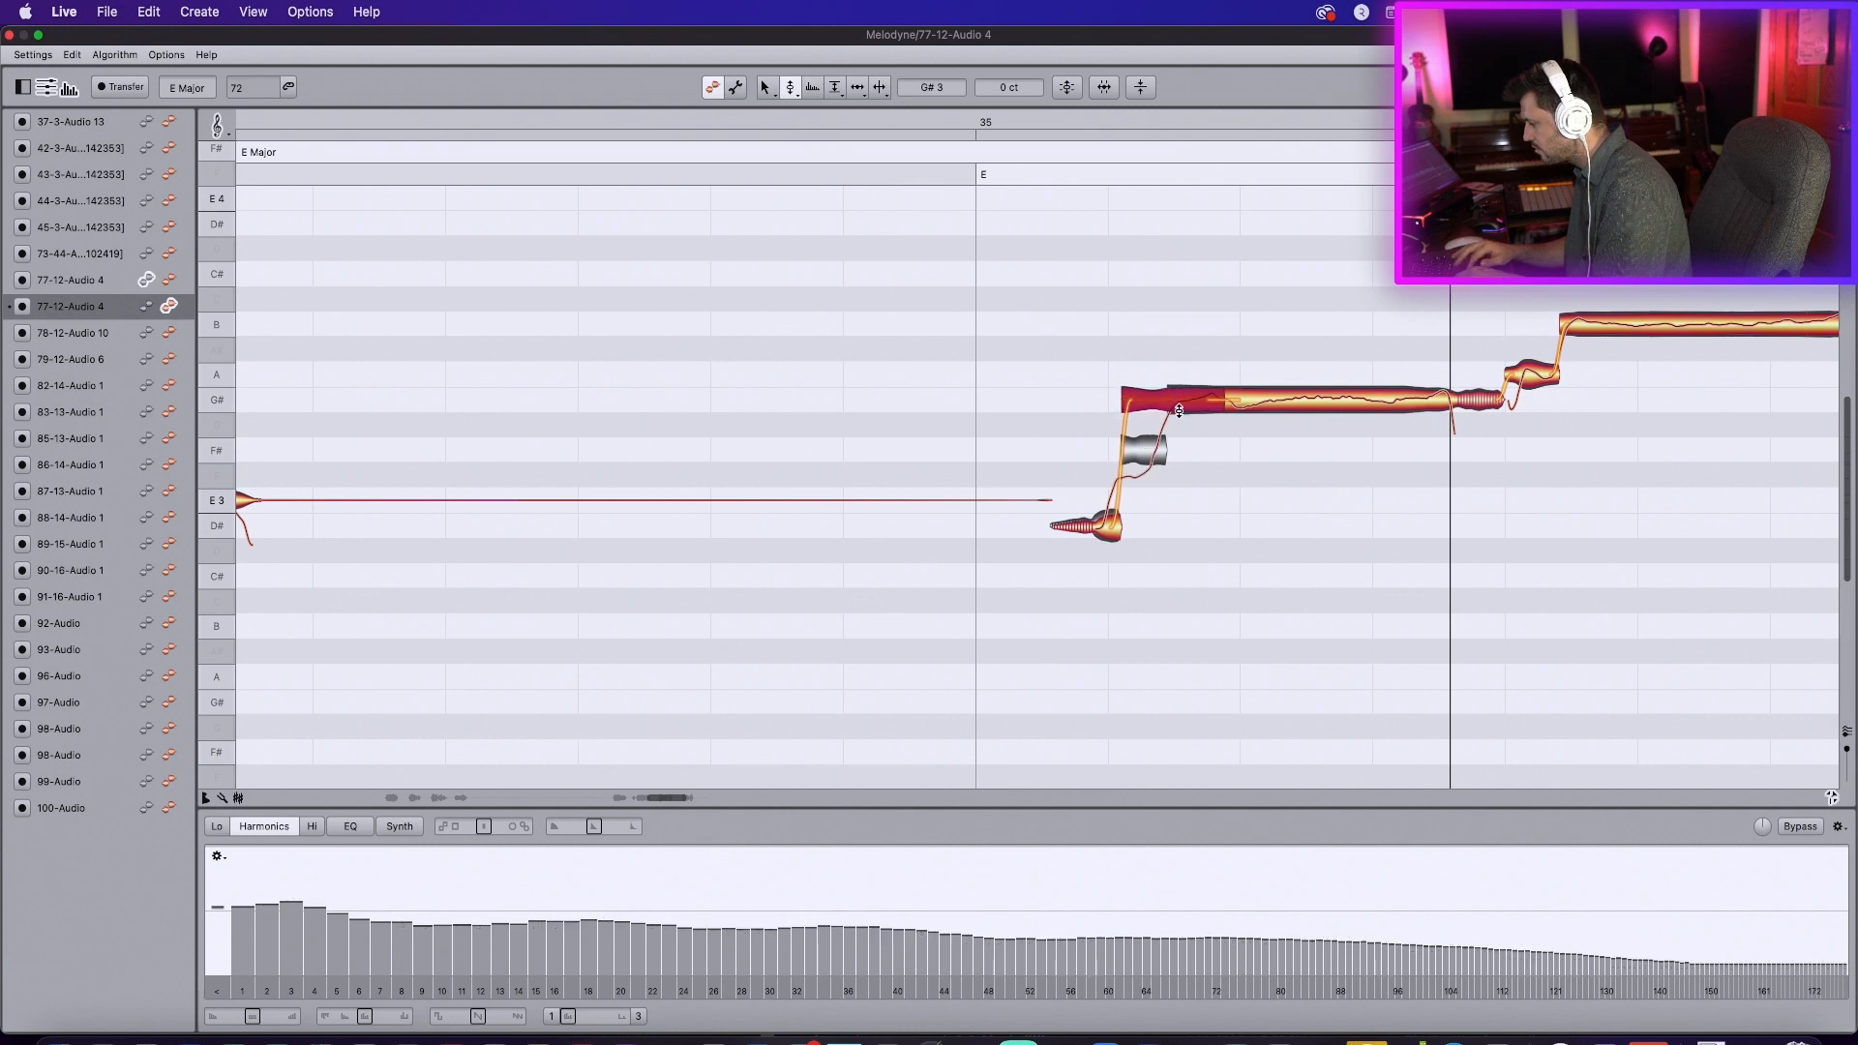
drag(1166, 405, 1168, 413)
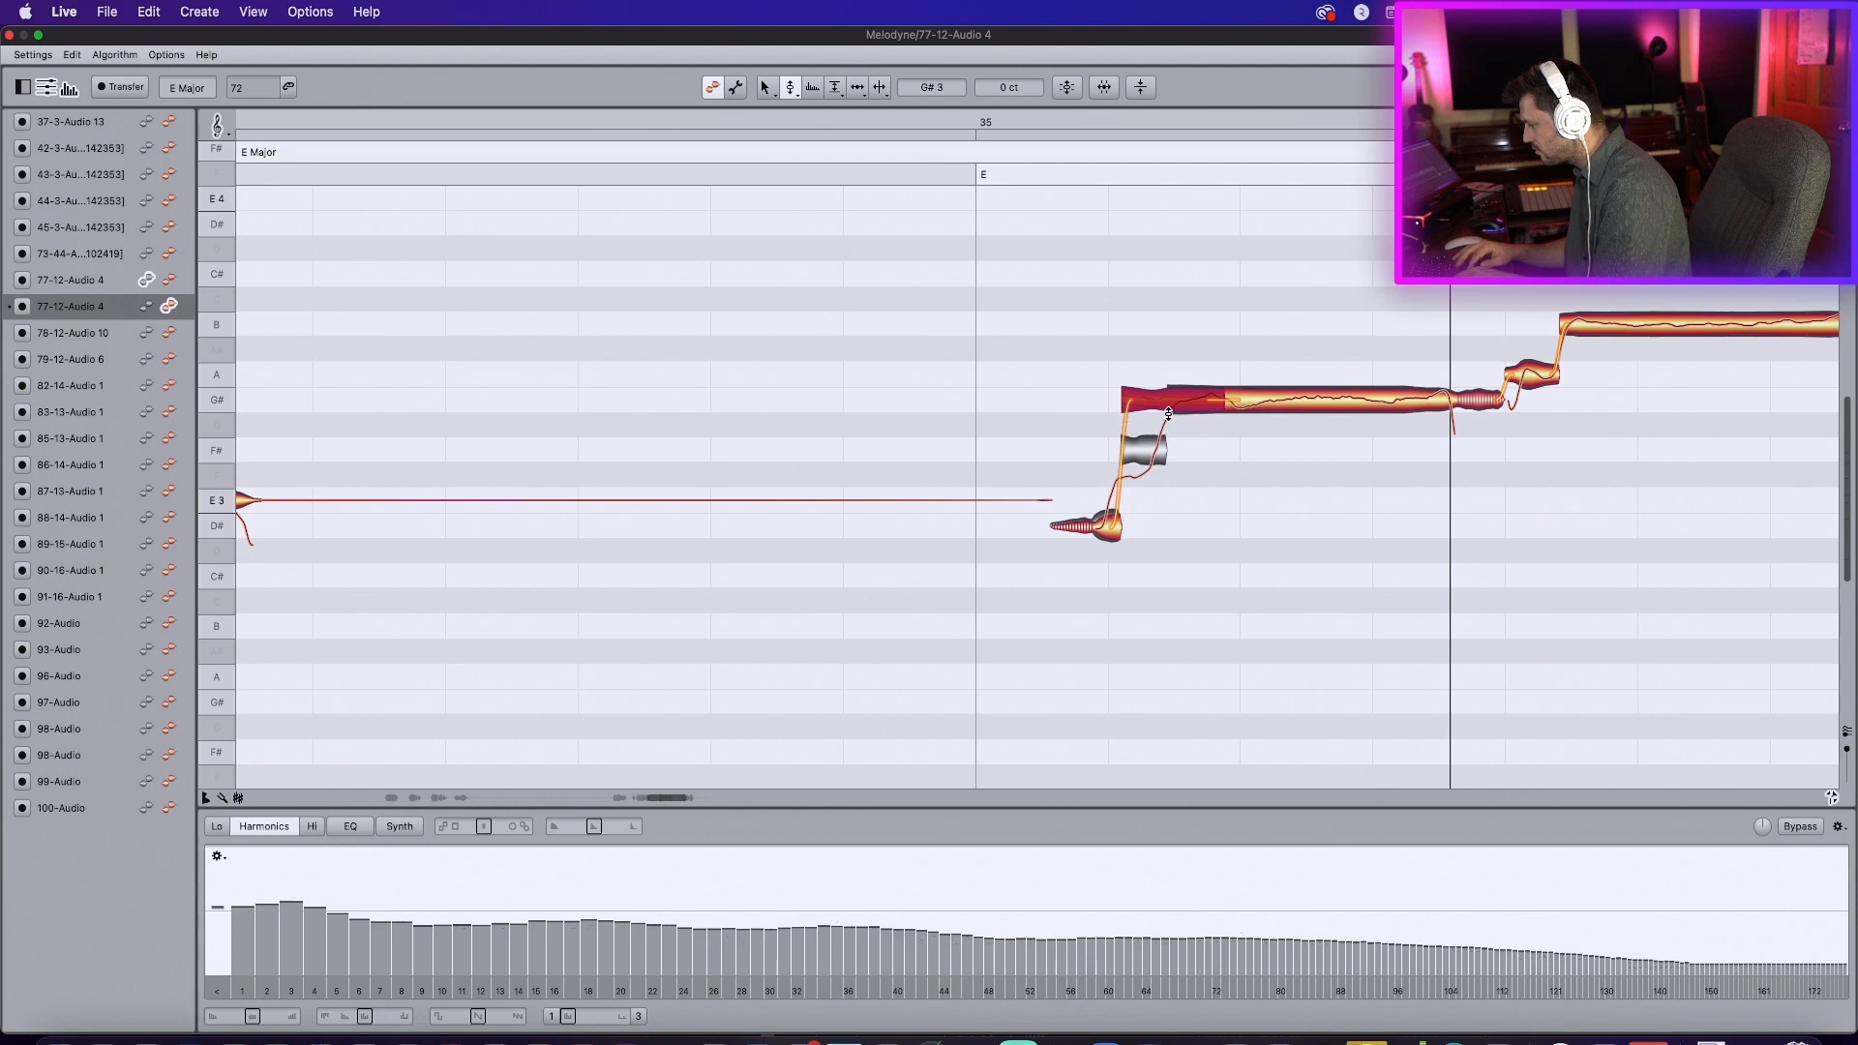
click(881, 91)
key(Up)
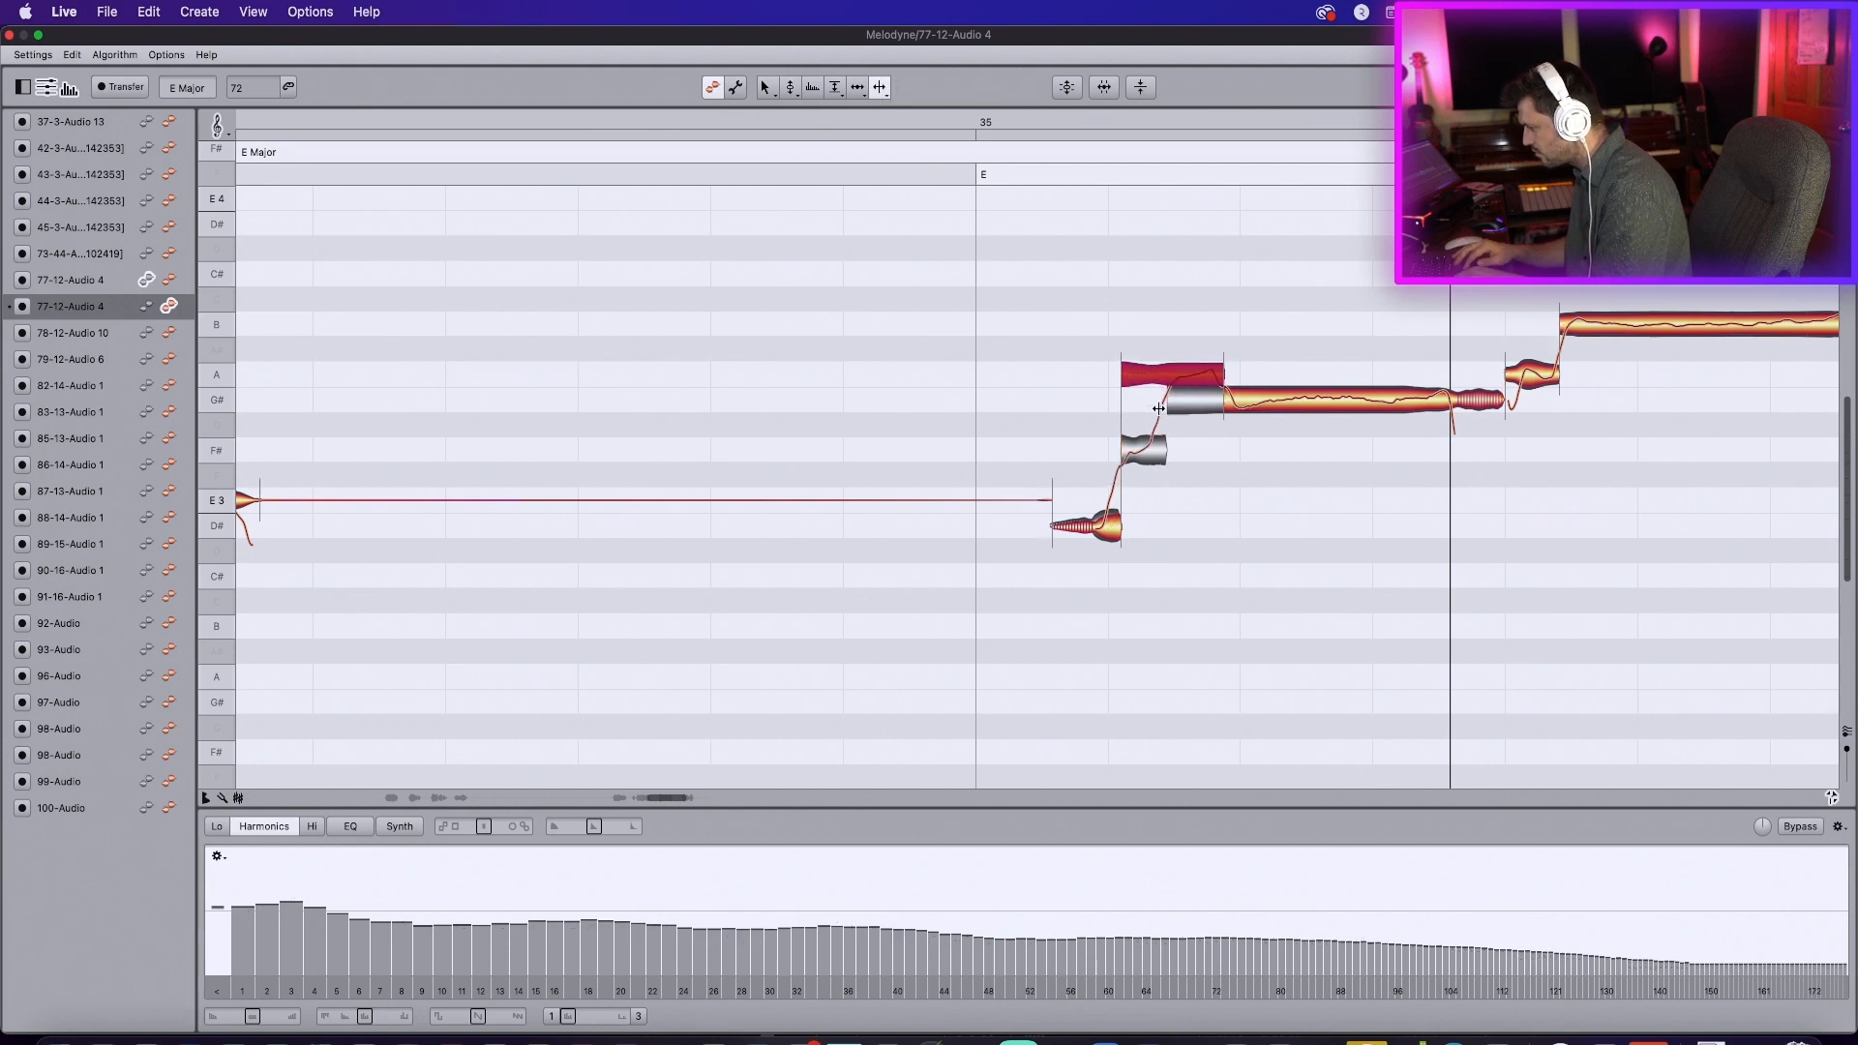
key(super+z)
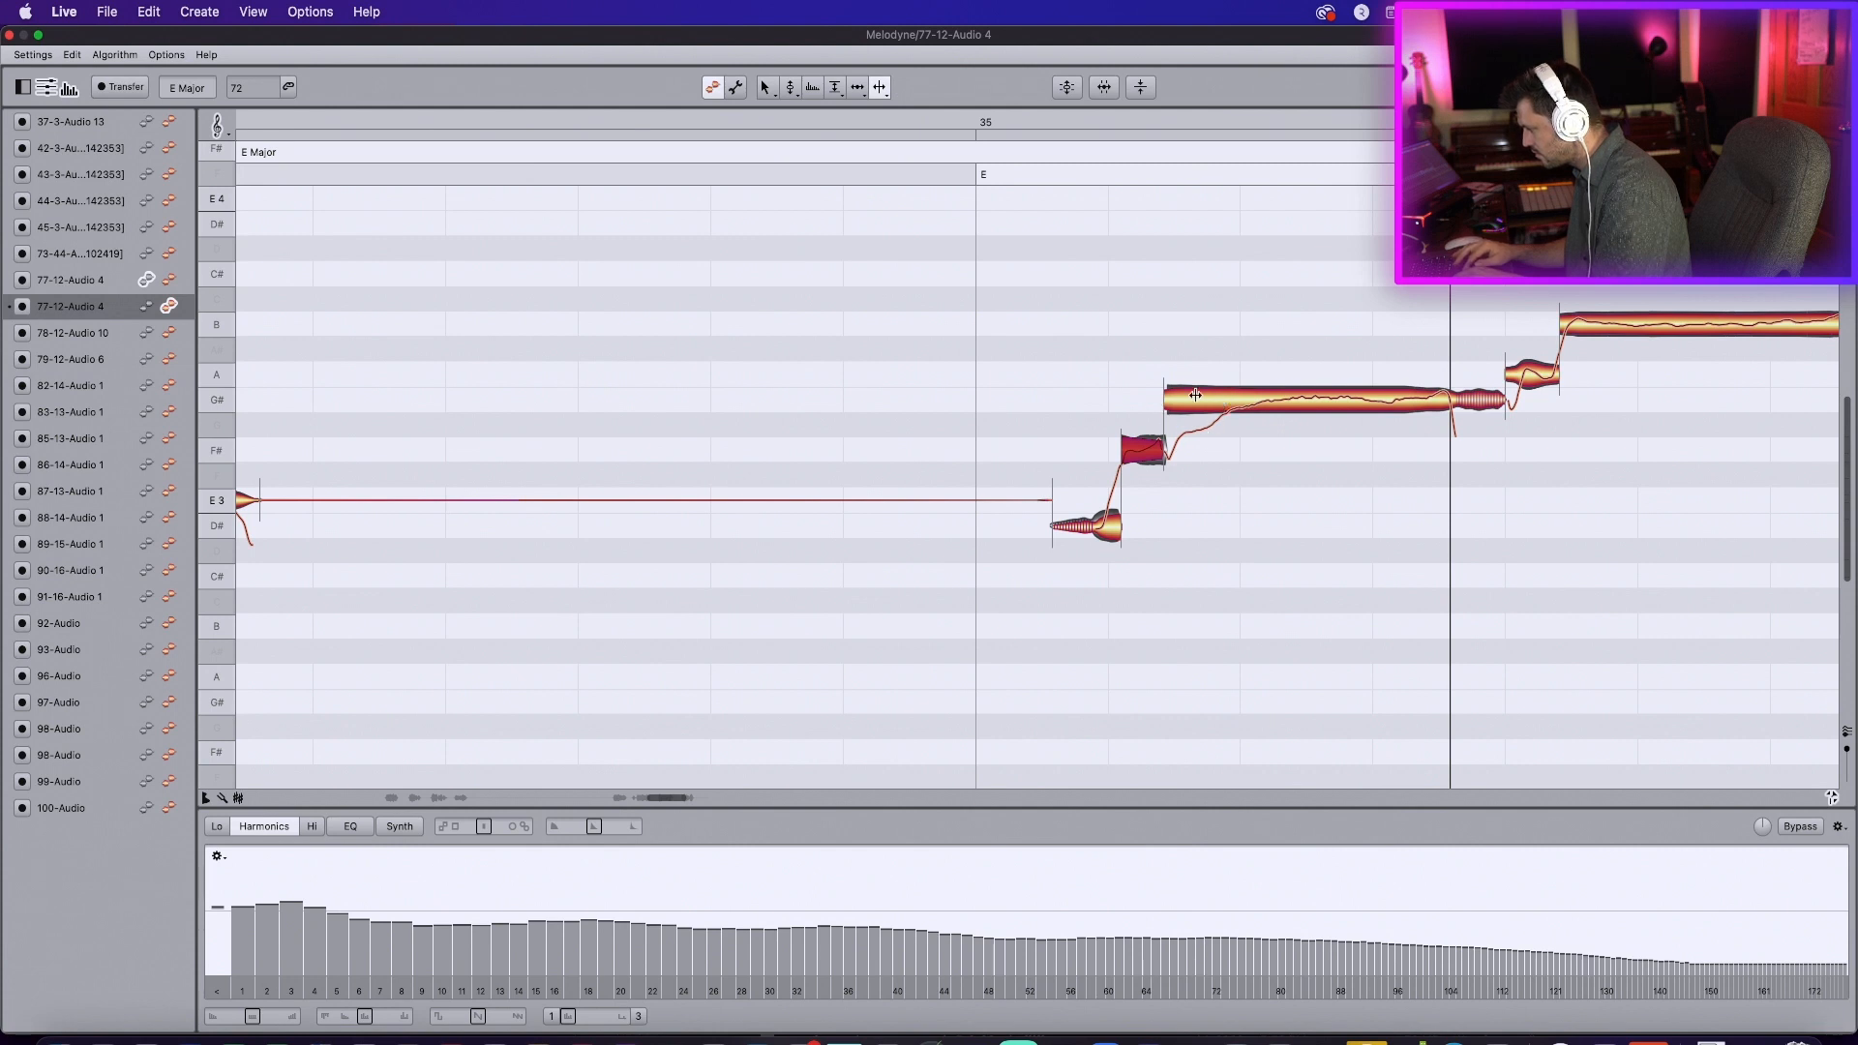
Step: Set the pitch drift of the long G# note after bar 35 to -72 %
drag(1162, 391, 1190, 731)
key(F2)
key(F2)
key(F2)
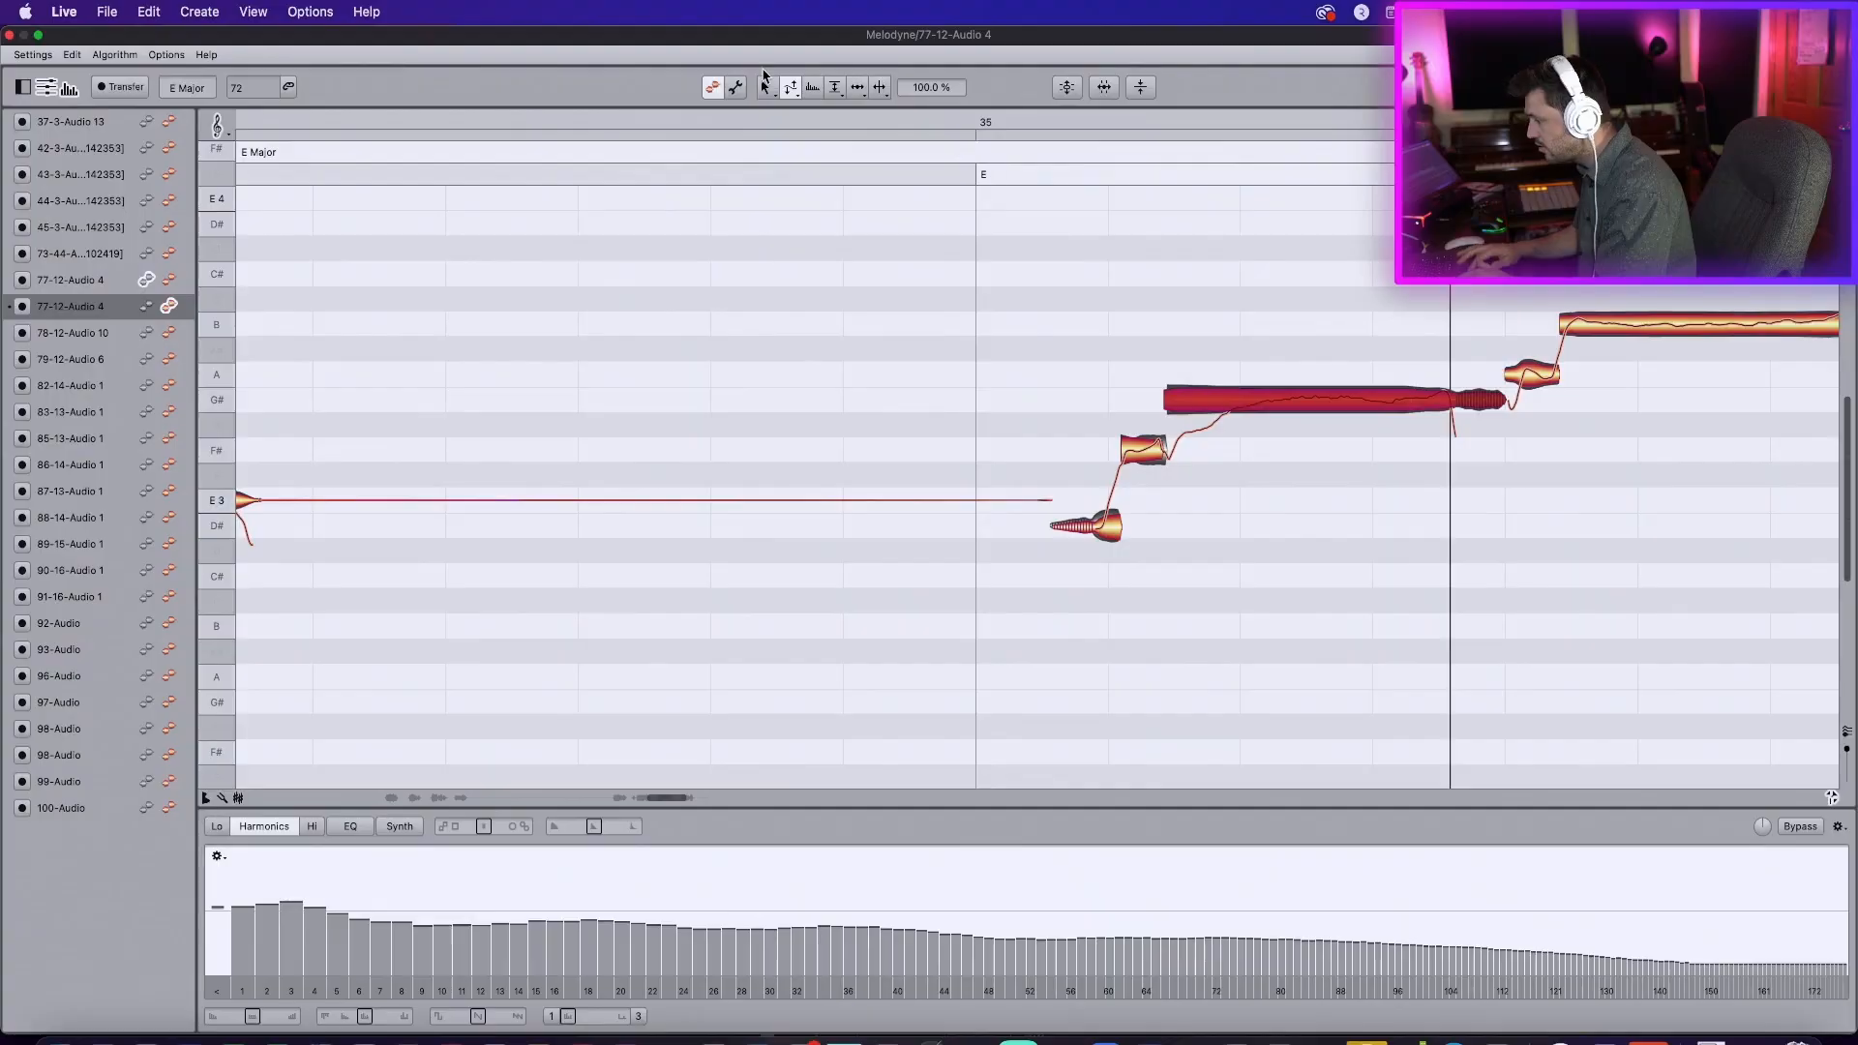
click(791, 89)
drag(795, 94, 798, 143)
drag(1296, 399, 1275, 524)
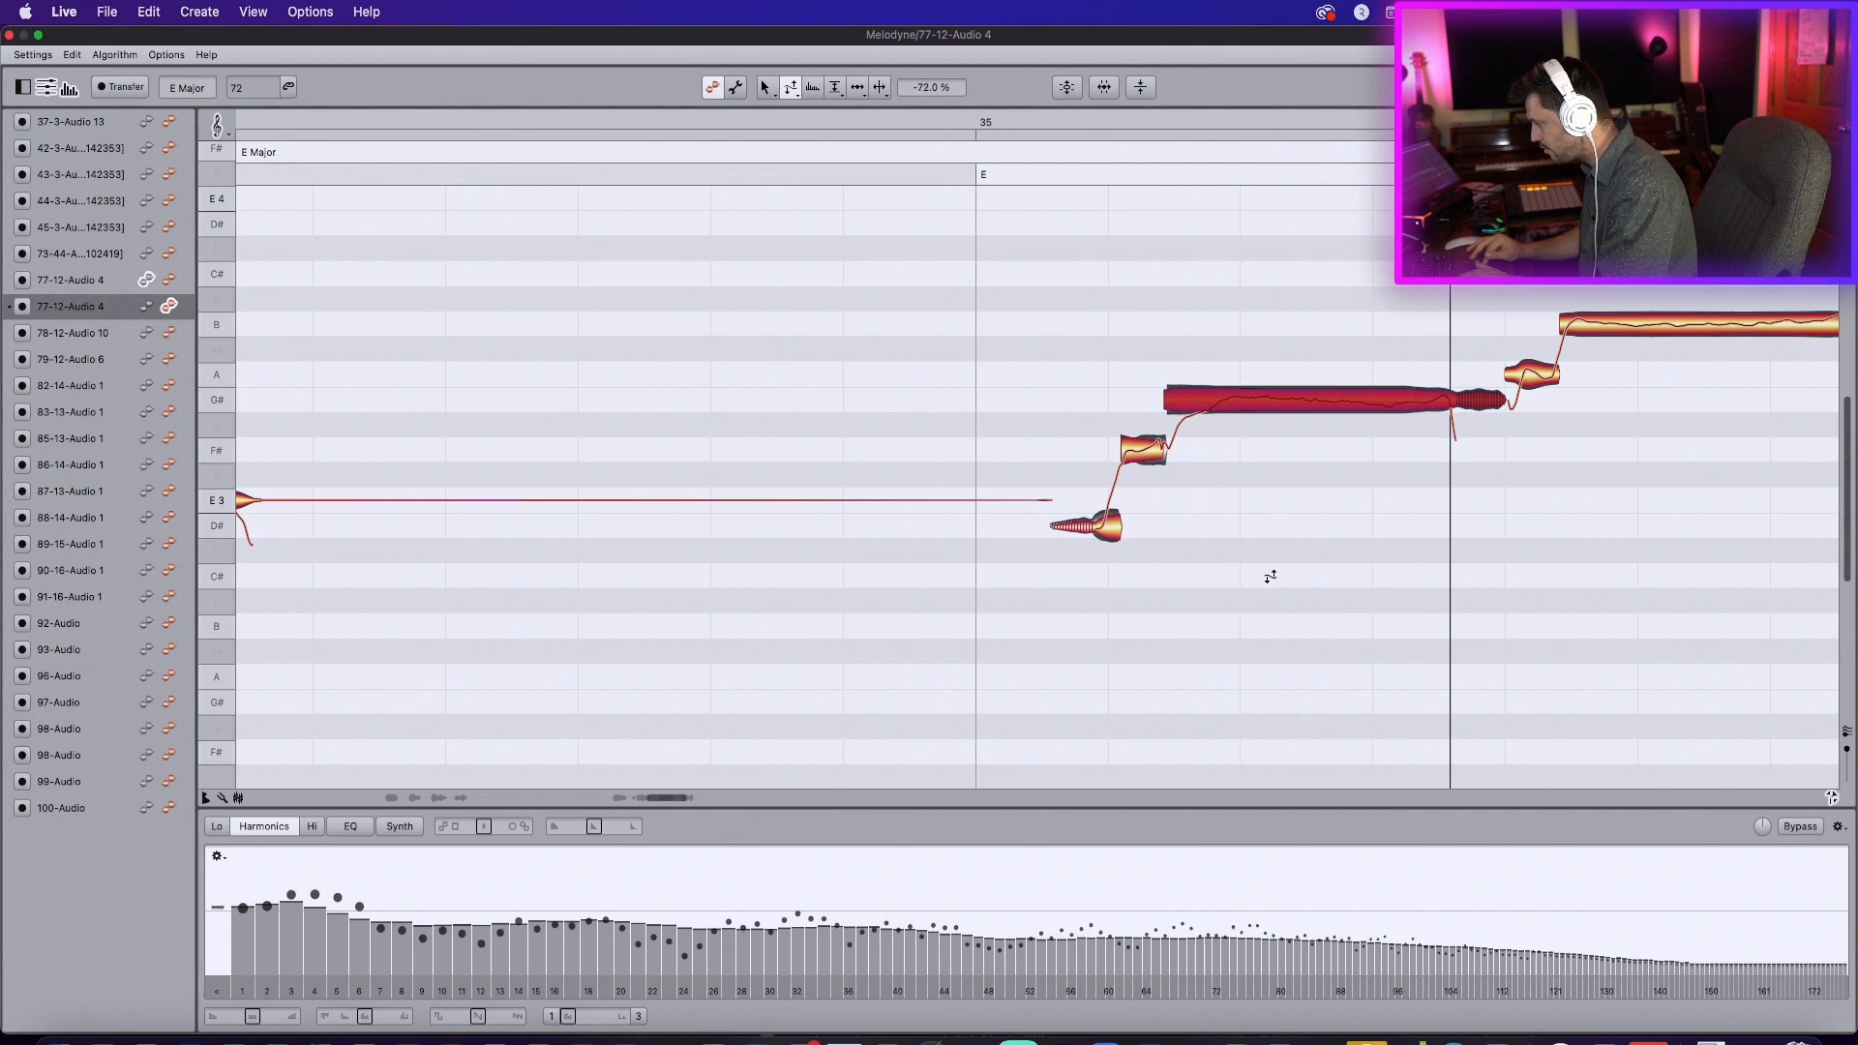
Step: Try a pitch modulation of 81 % on the F# note and 72 % on the long G# note after bar 35
click(1117, 459)
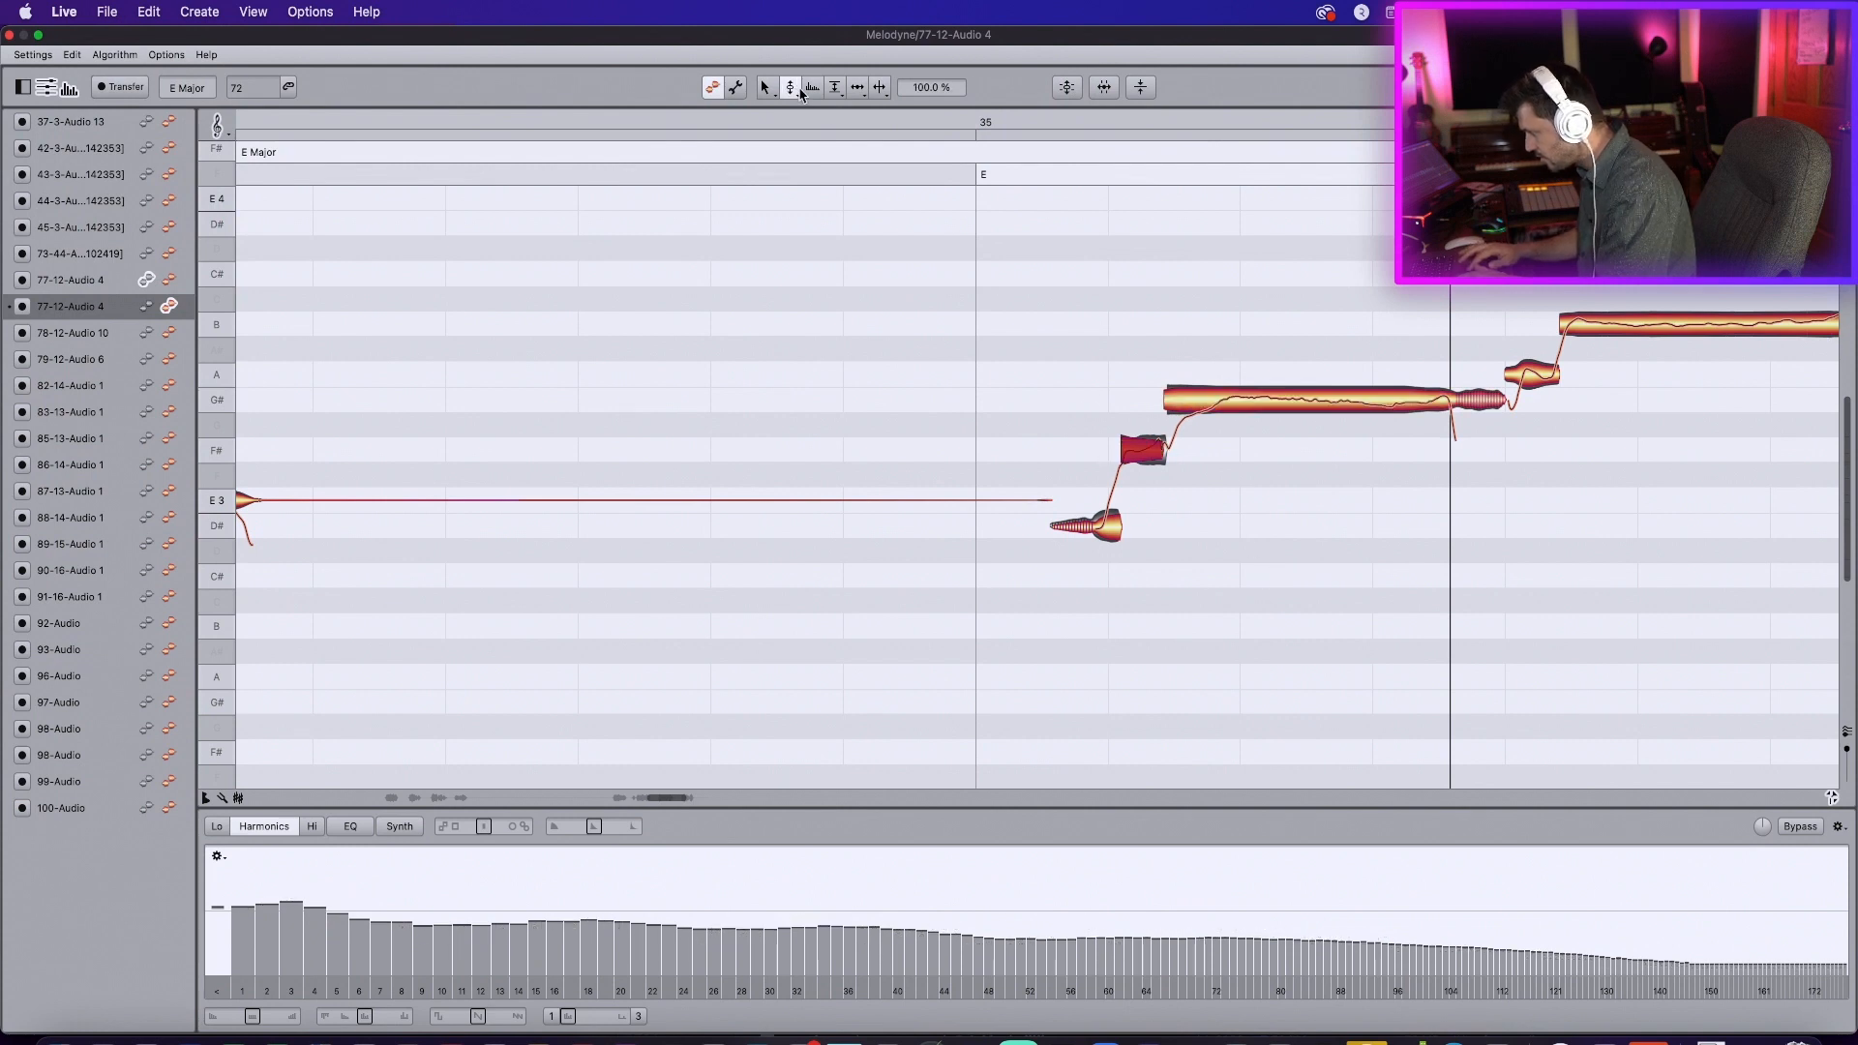
drag(1167, 475, 1139, 443)
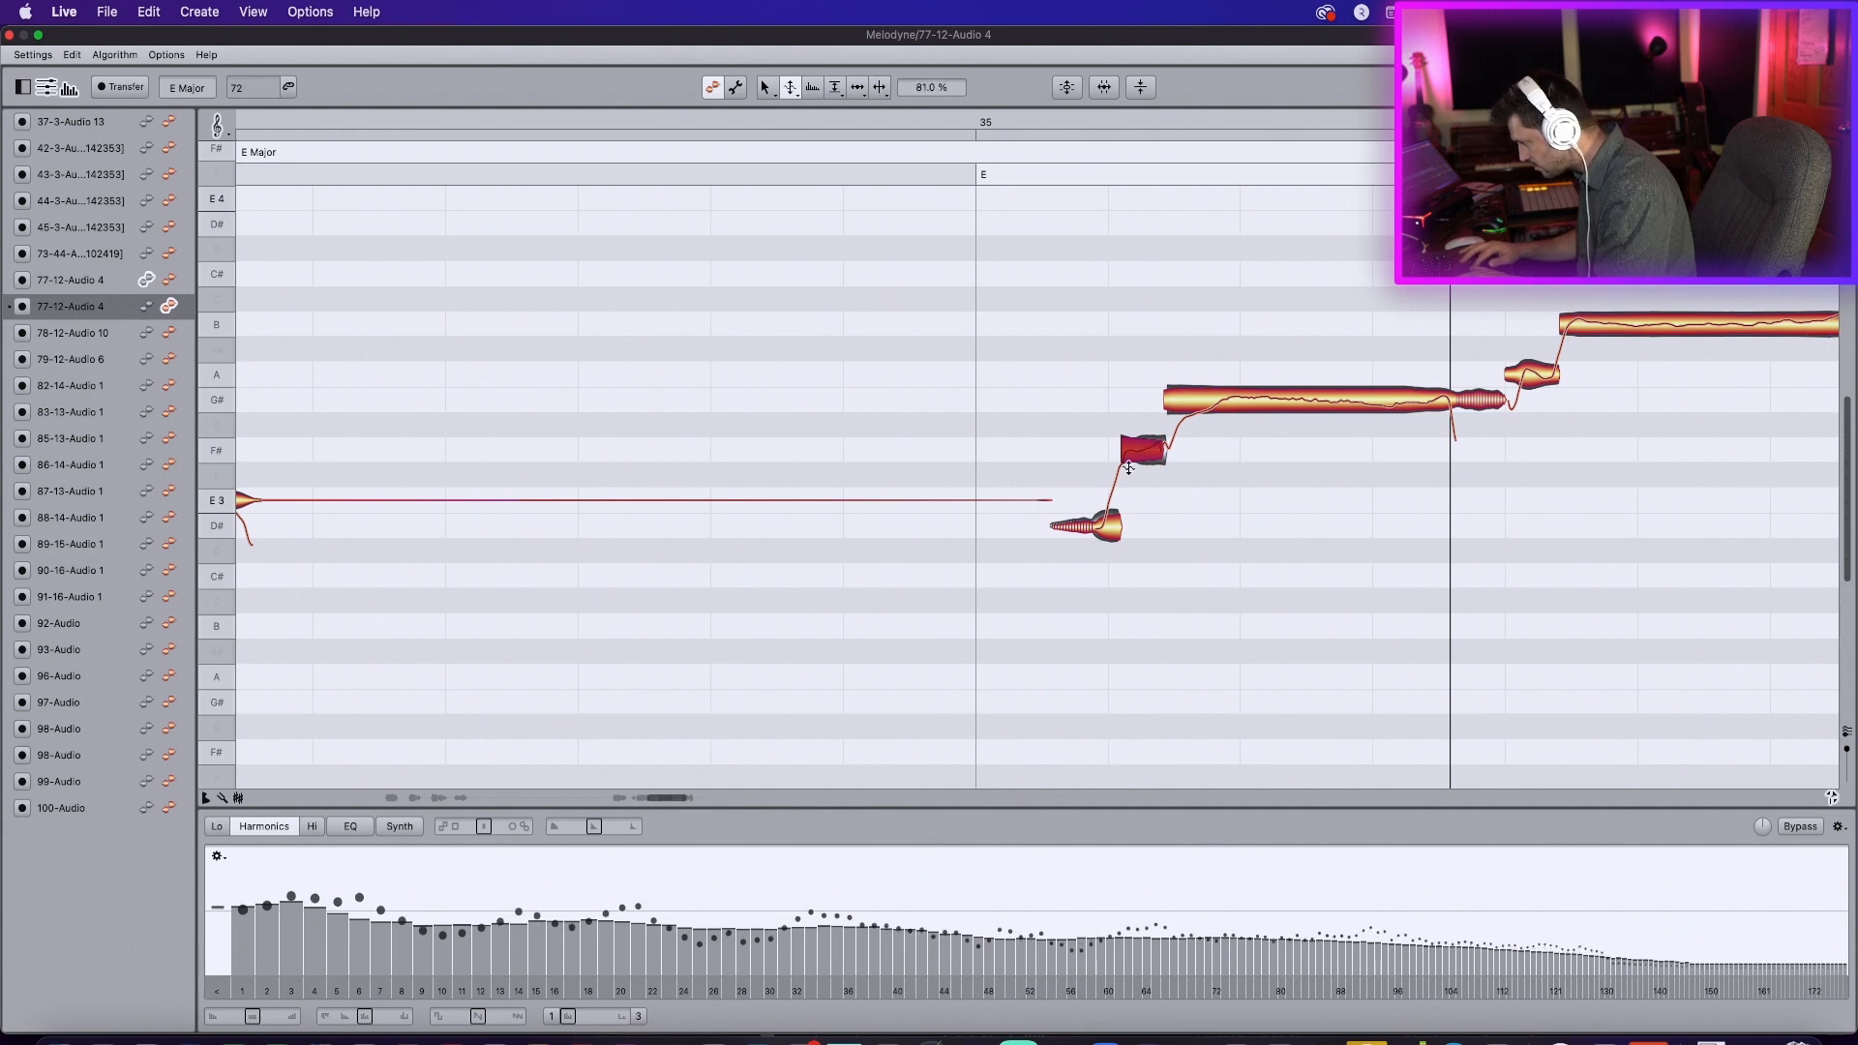
click(1196, 399)
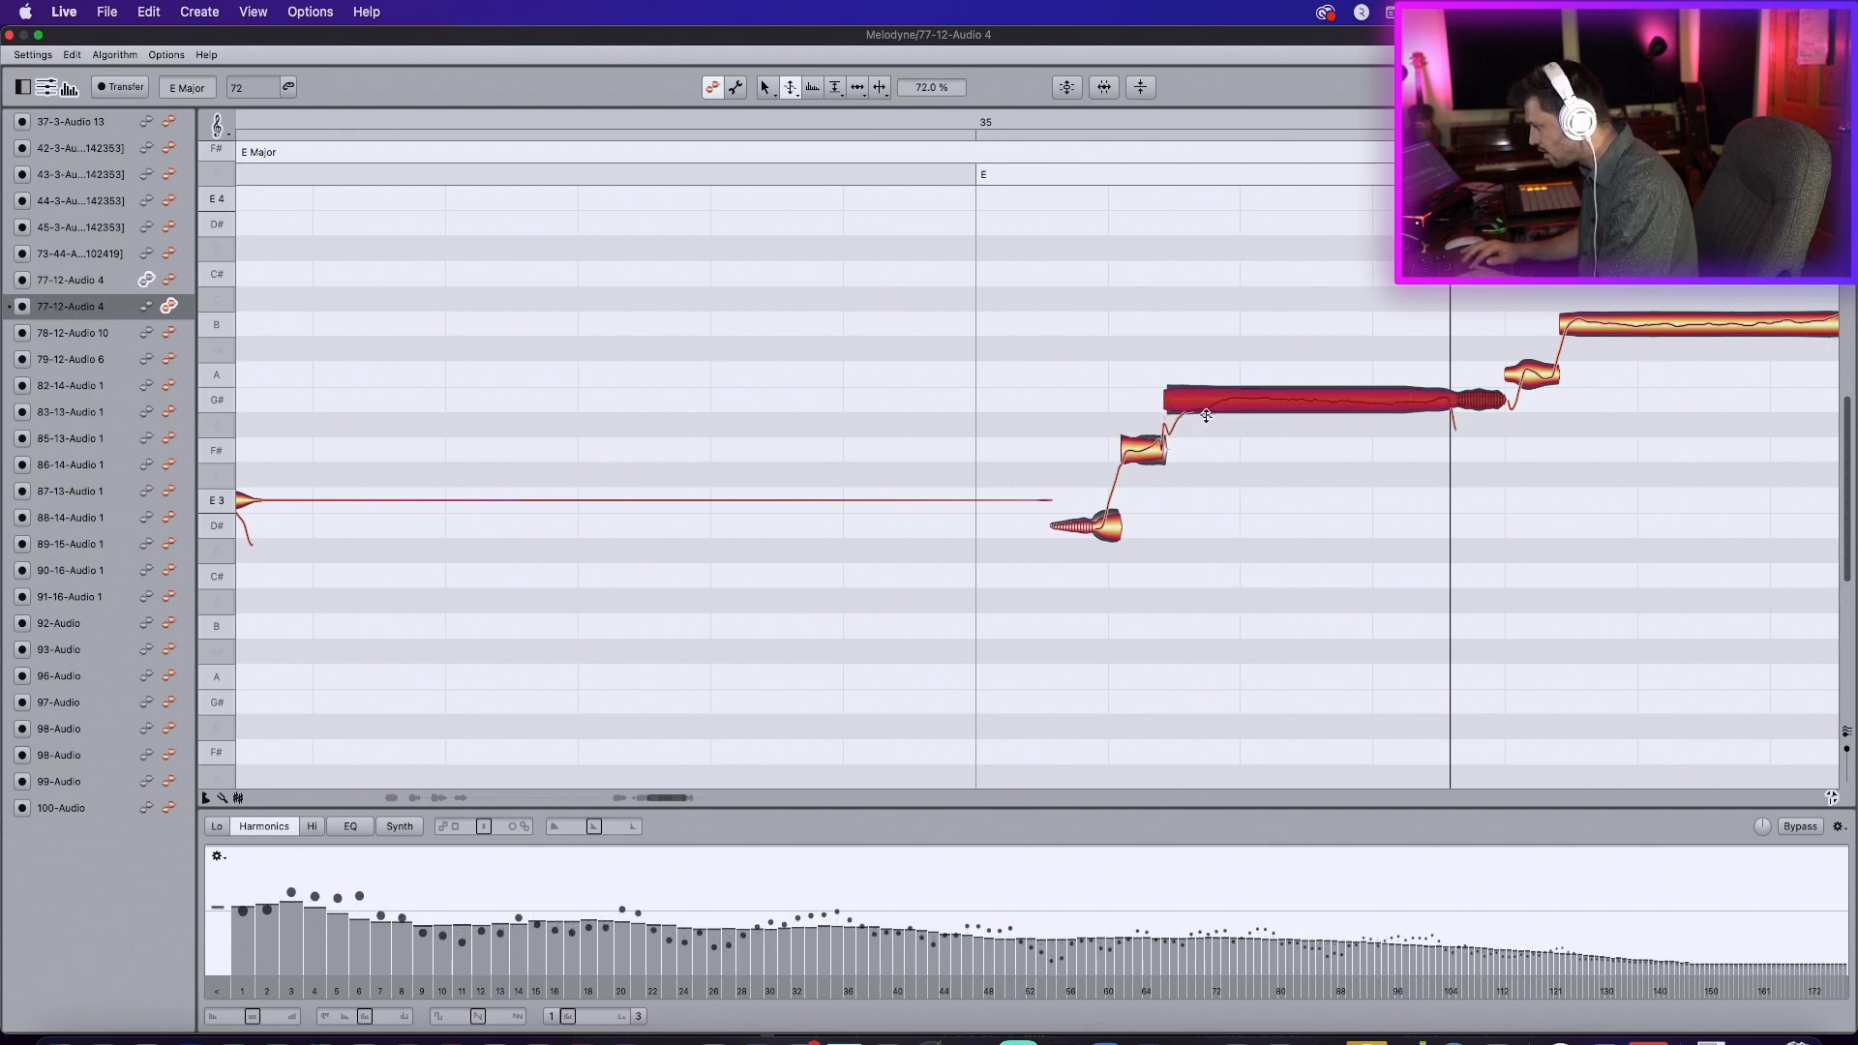
Step: Play the phrase after bar 35 to audition the pitch transition into the long G# note
key(space)
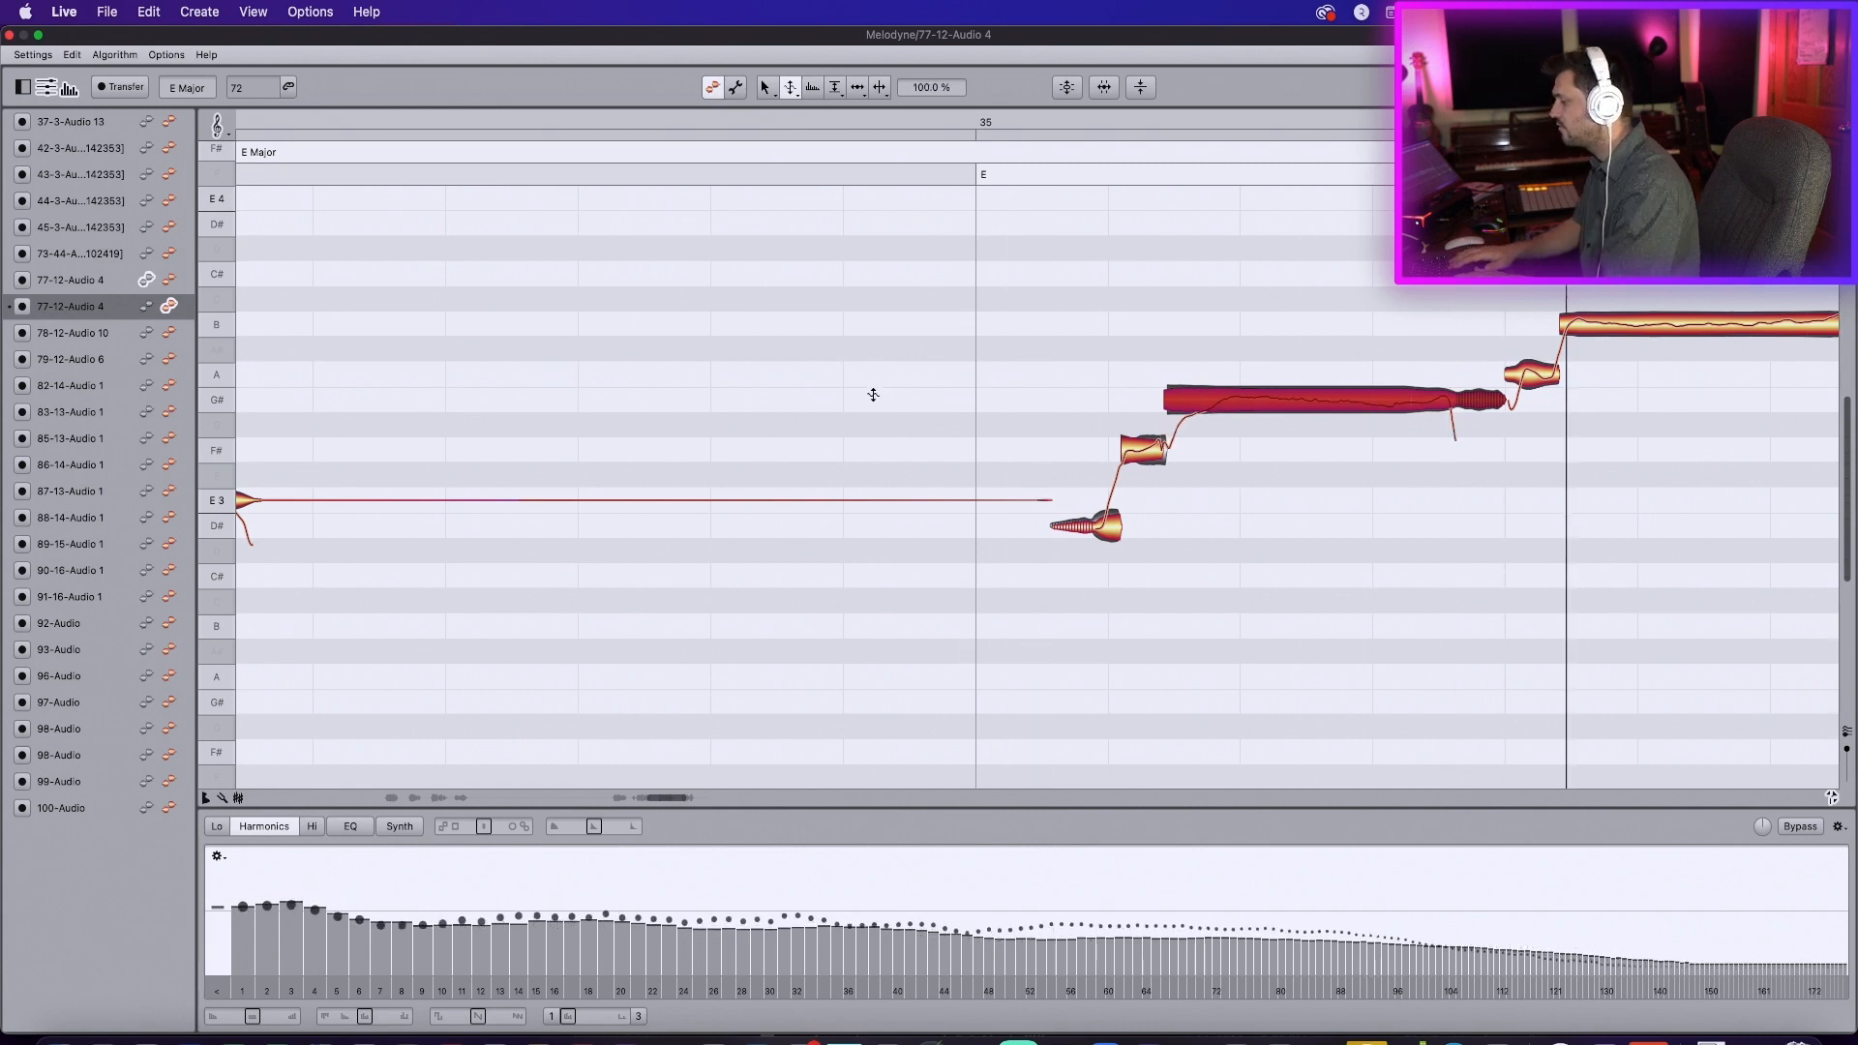
key(space)
key(space)
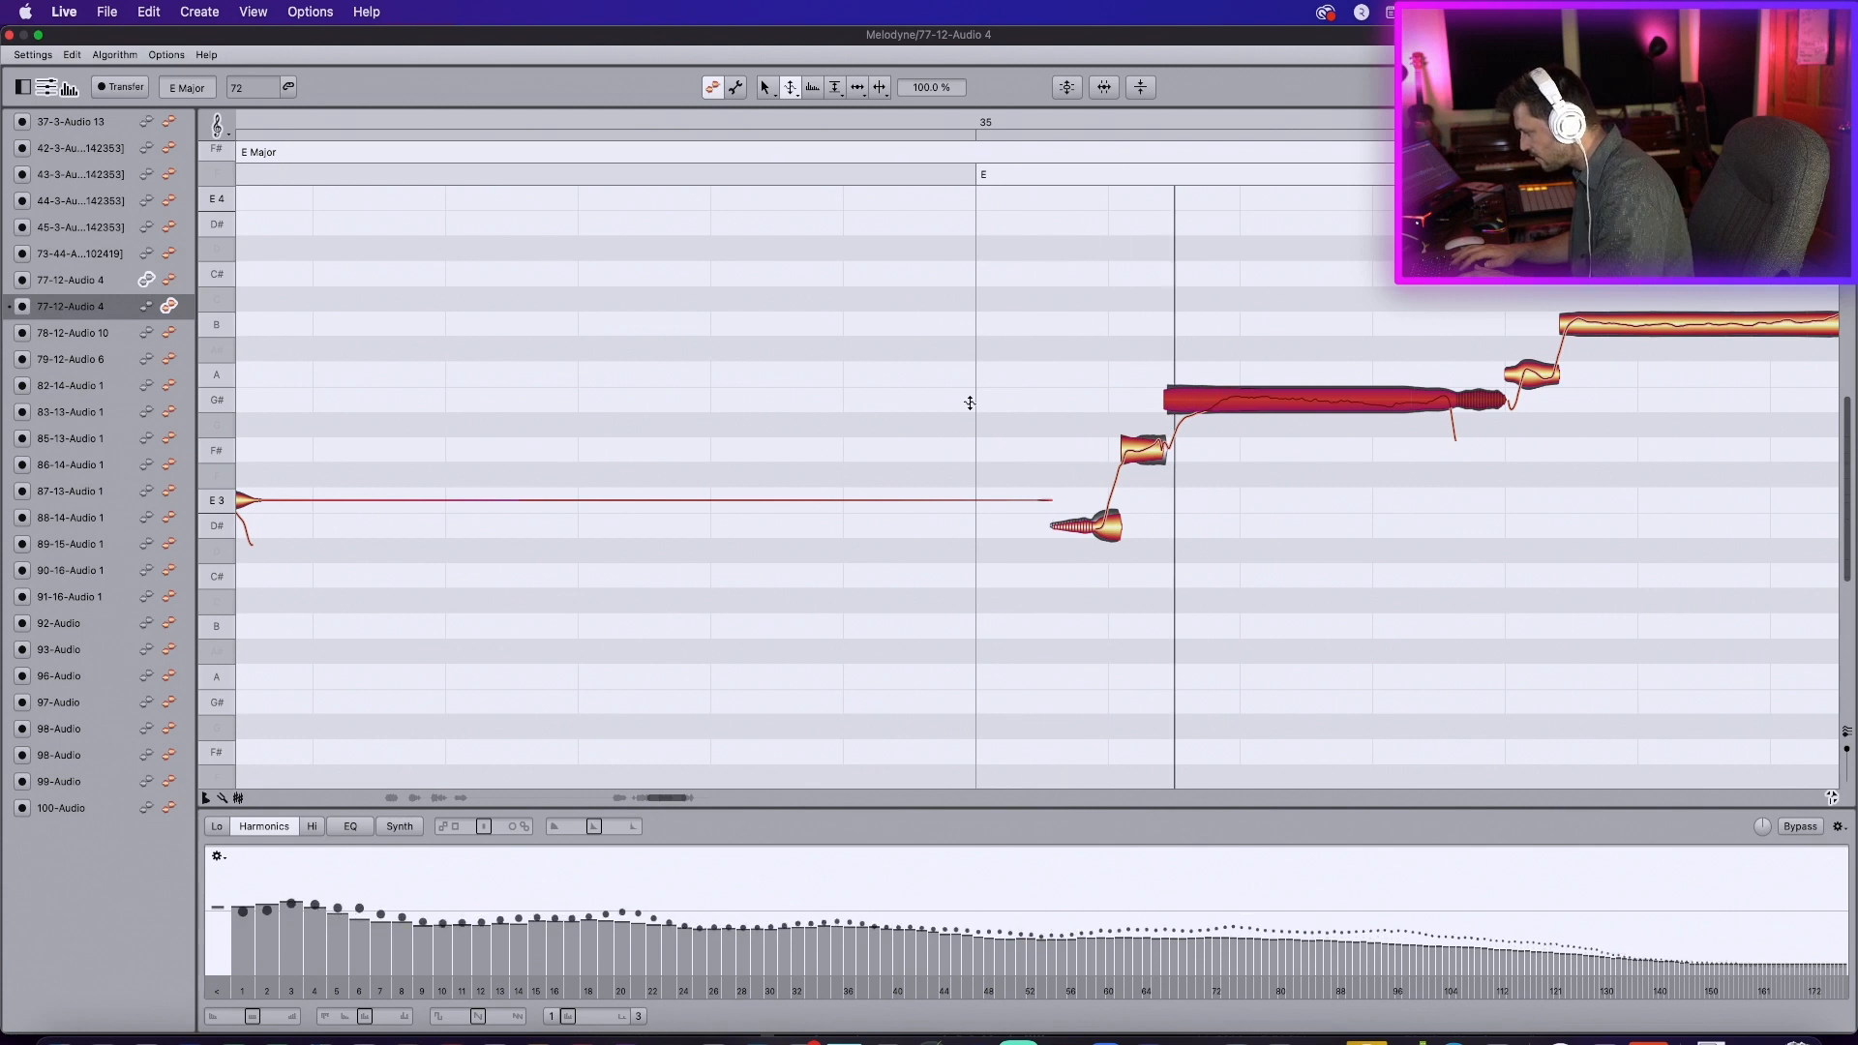
key(space)
Step: Move the timing boundary between the F# and long G# notes slightly later to match the reference notes
drag(1145, 125, 1147, 261)
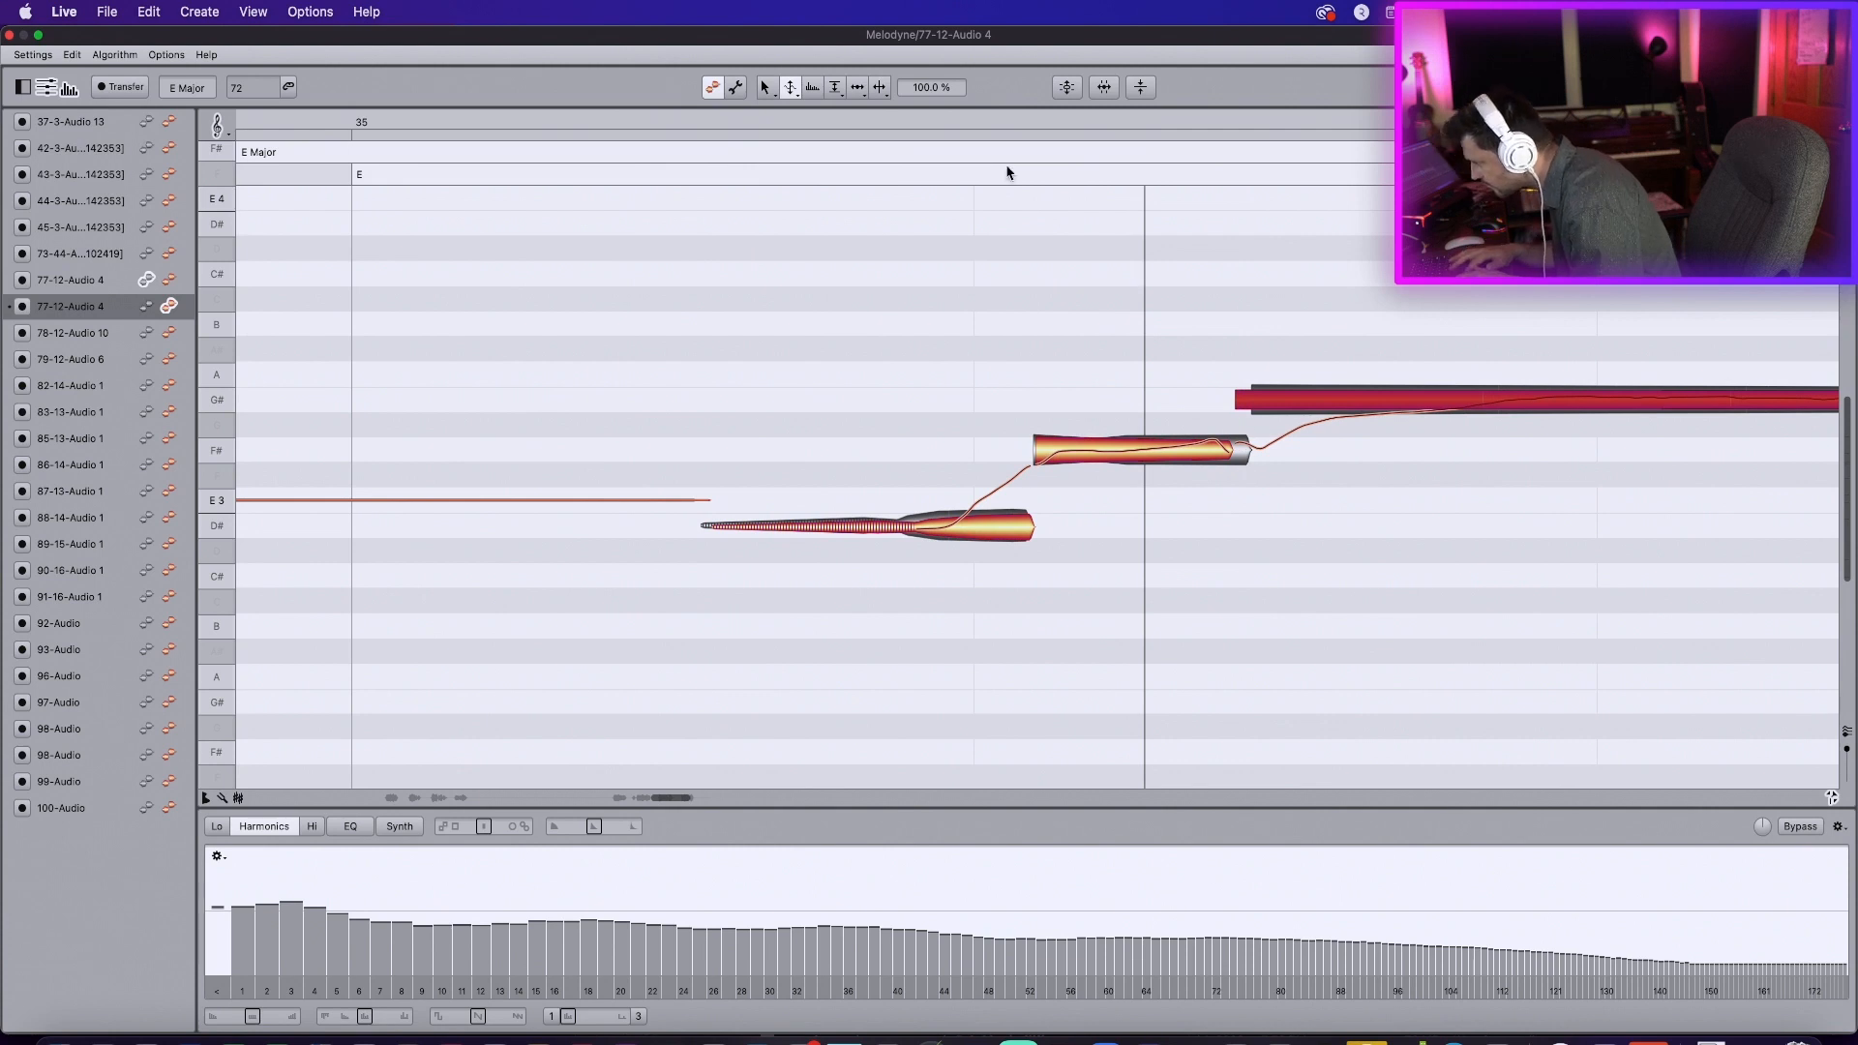
click(863, 87)
drag(1217, 440, 1240, 445)
Step: Play the retimed phrase, and switch to the first 77-12-Audio 4 track to play it for comparison
key(space)
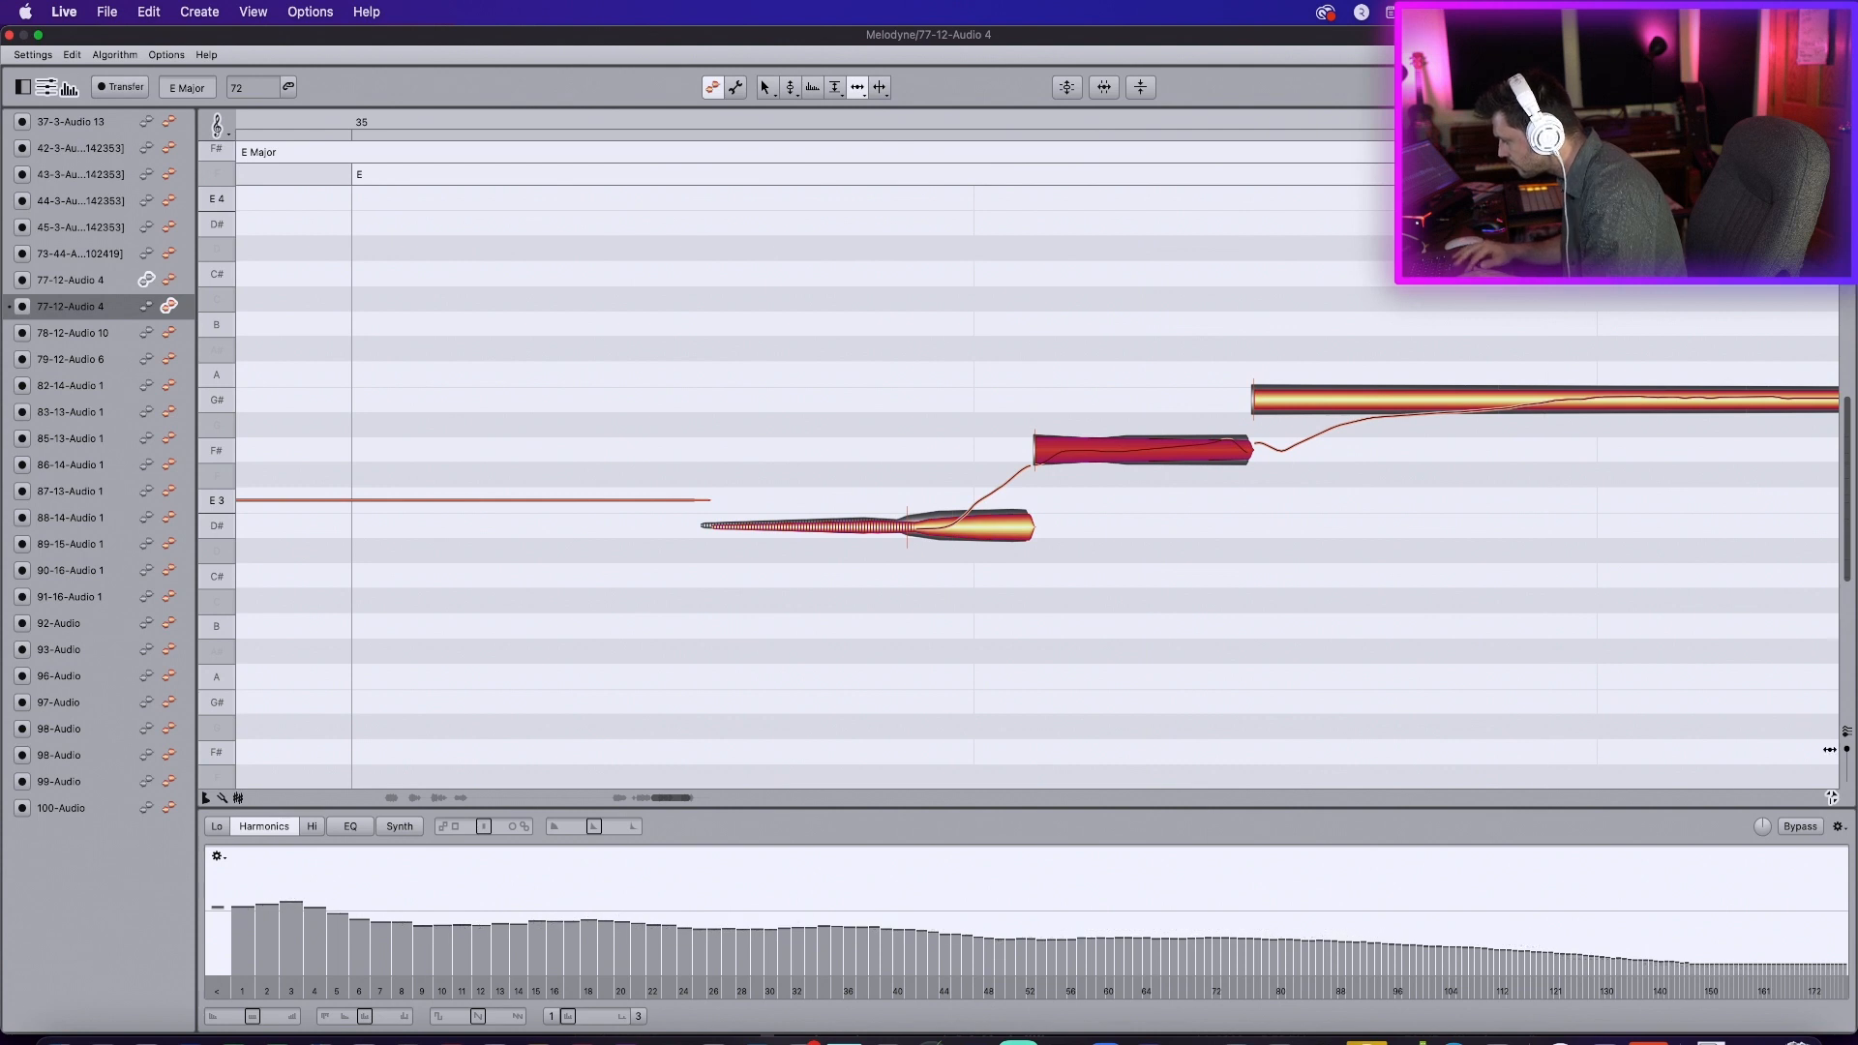
click(167, 284)
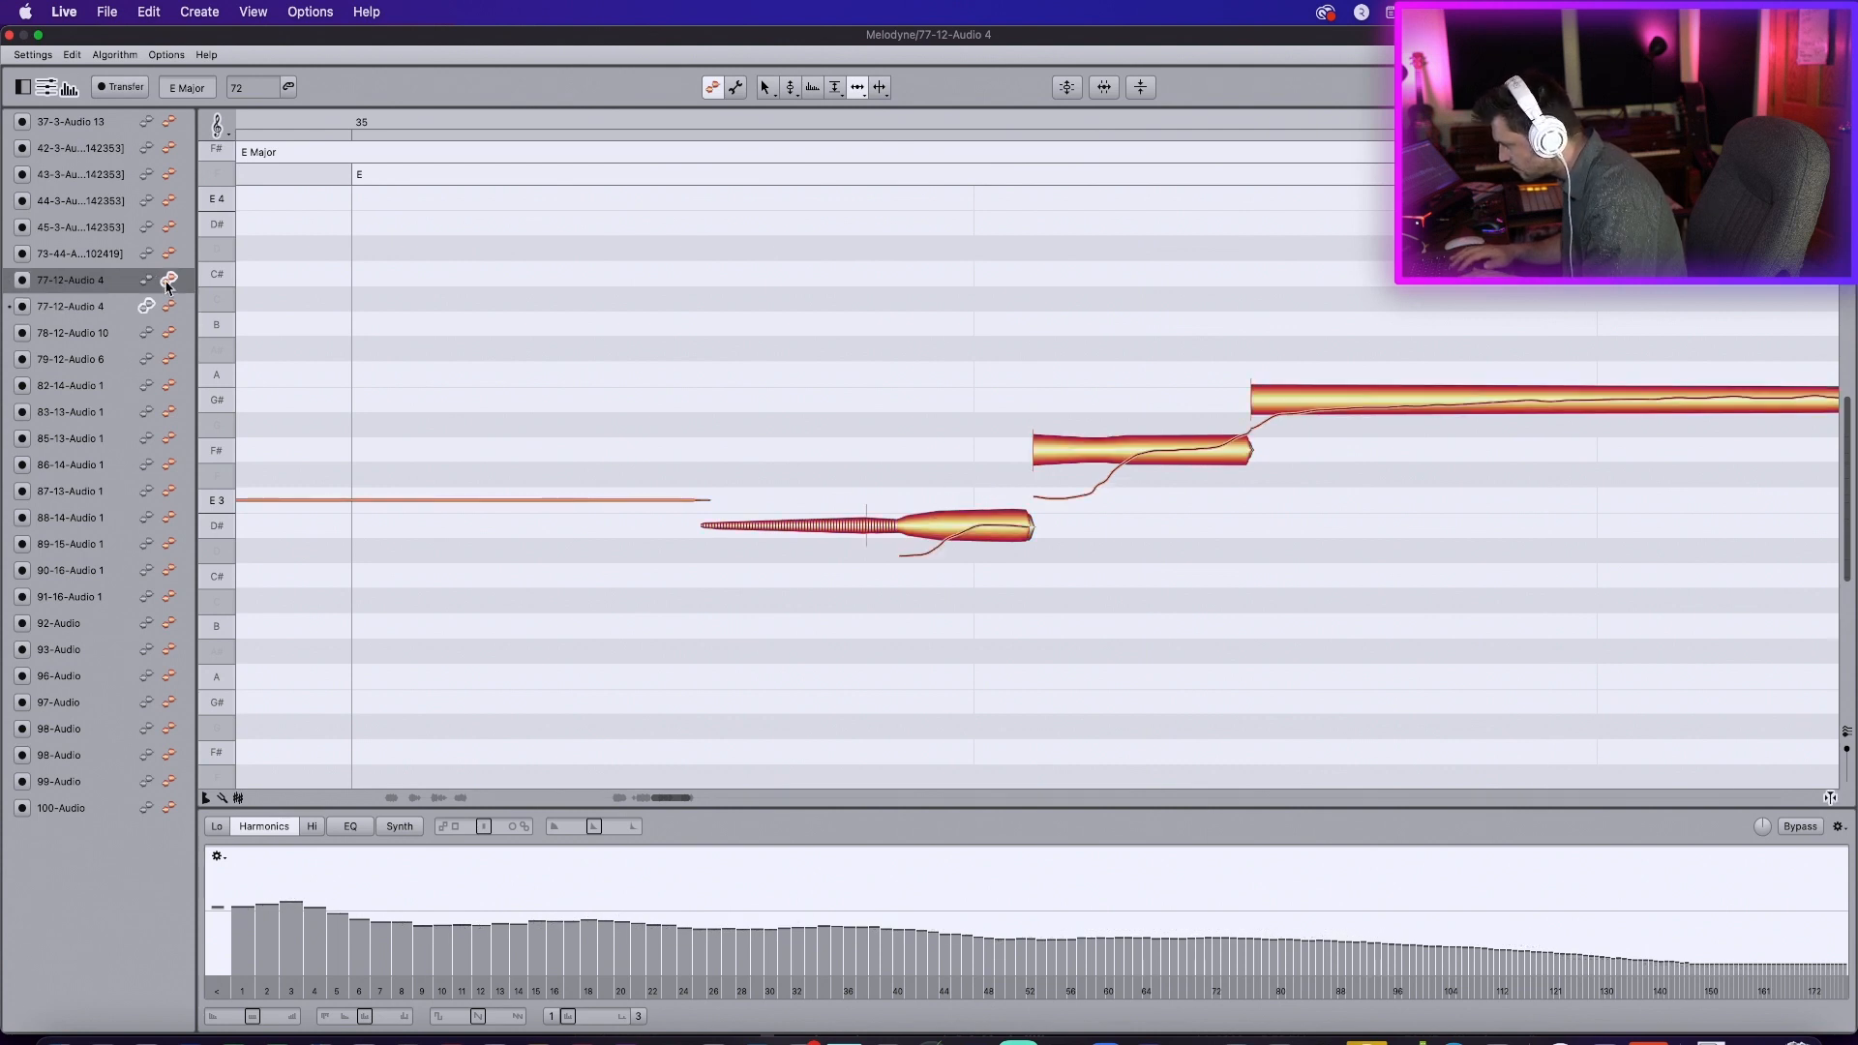
key(space)
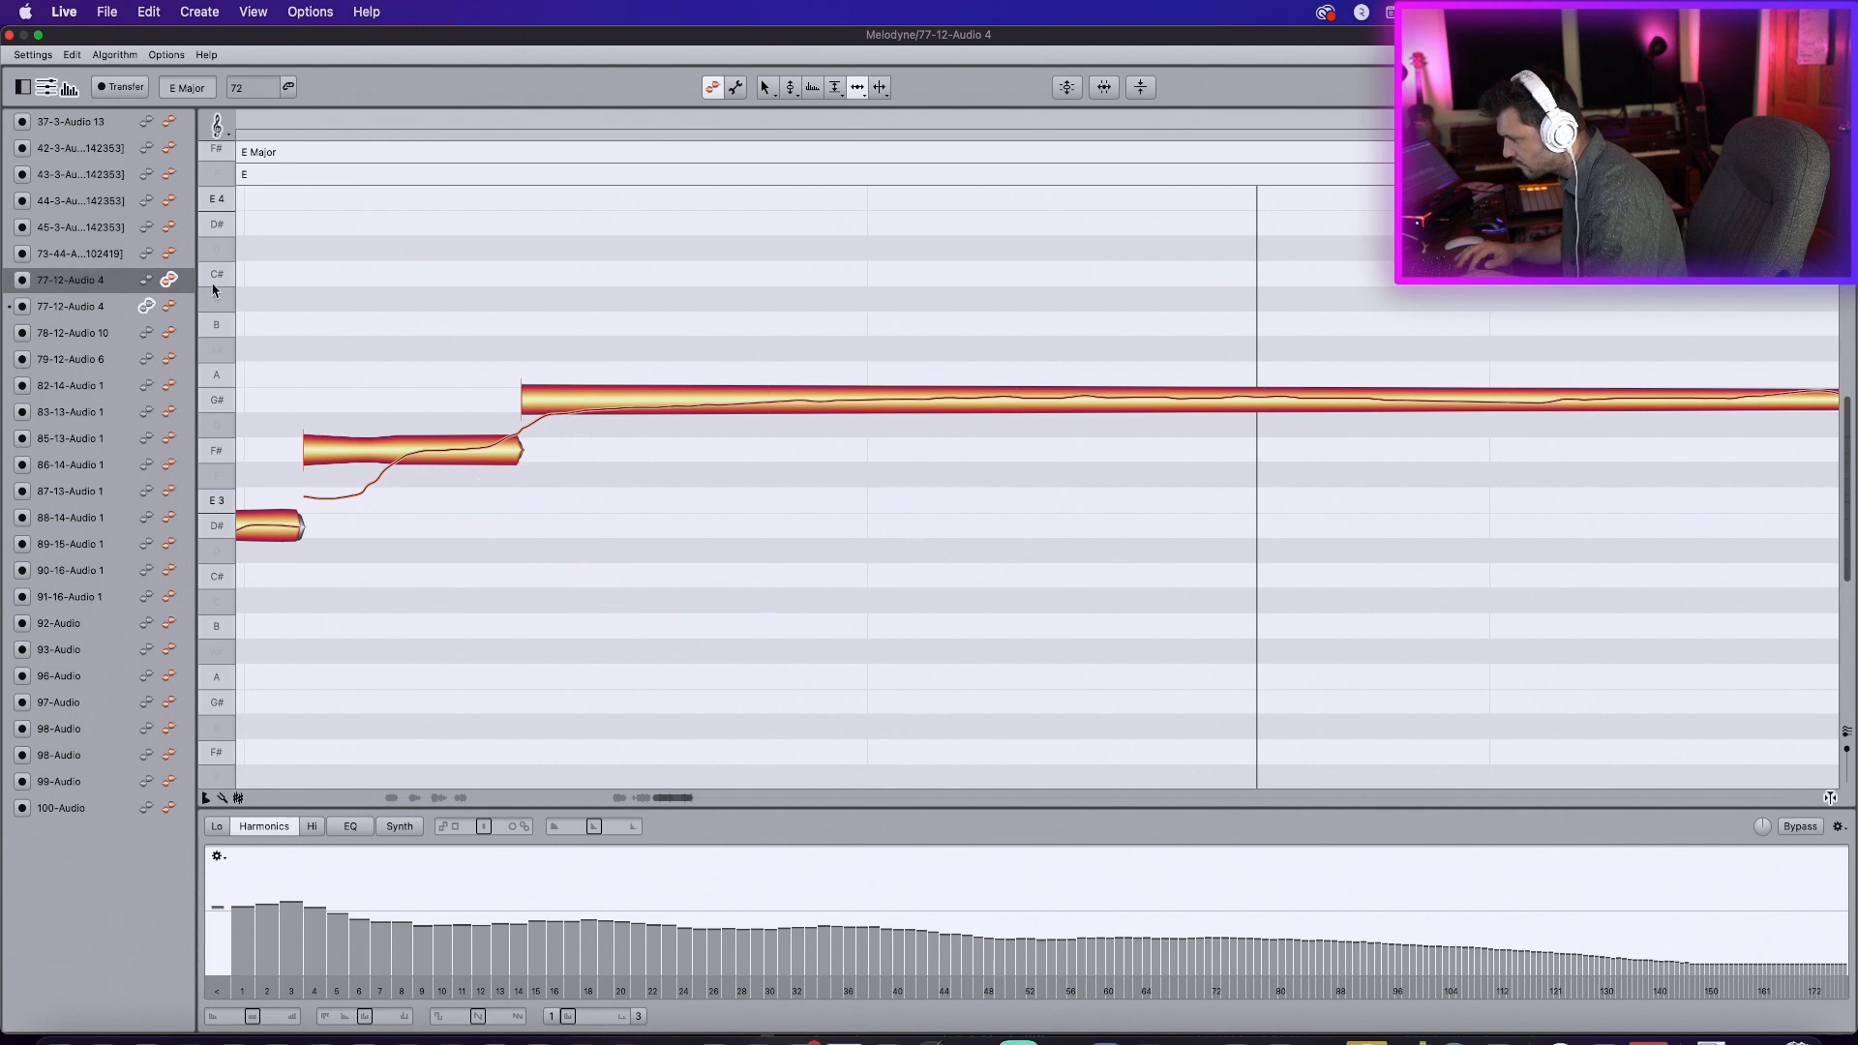
Step: In the second 77-12-Audio 4 track, set pitch modulation to 113 % for the long G# note and 97 % for the F# note
click(169, 306)
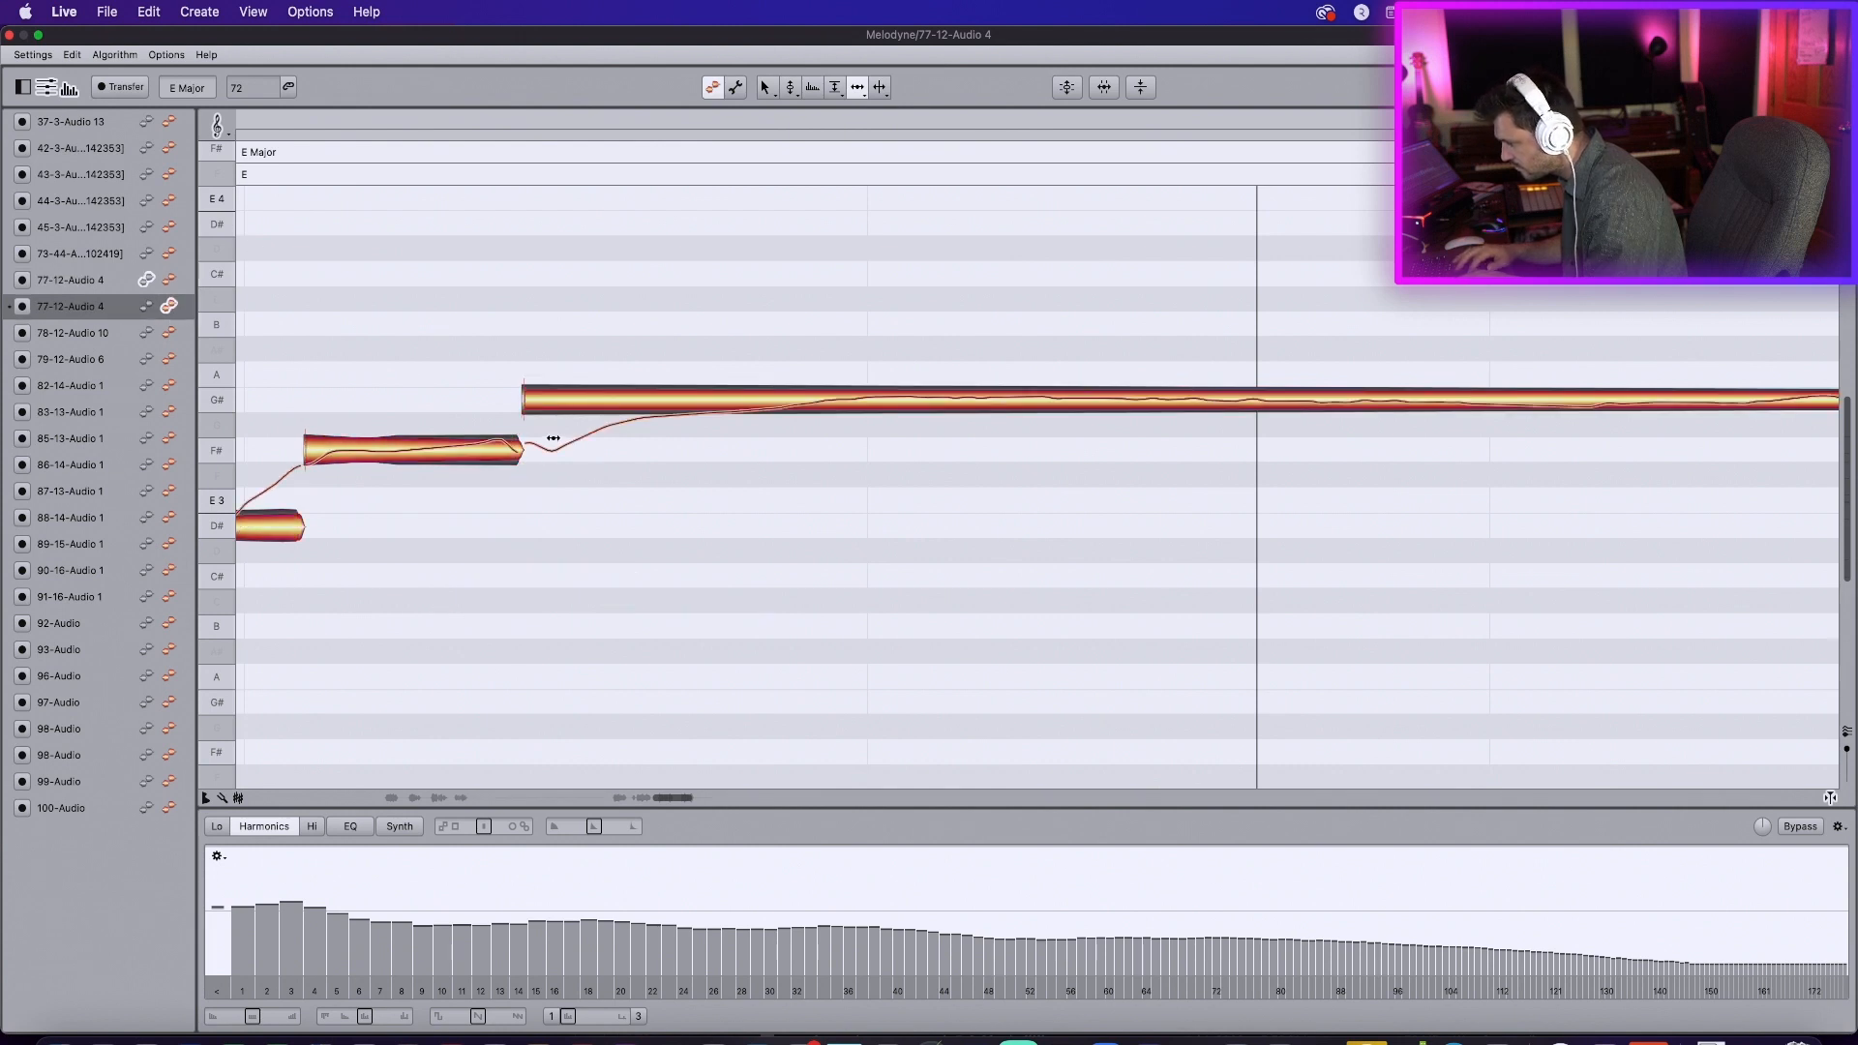
click(791, 87)
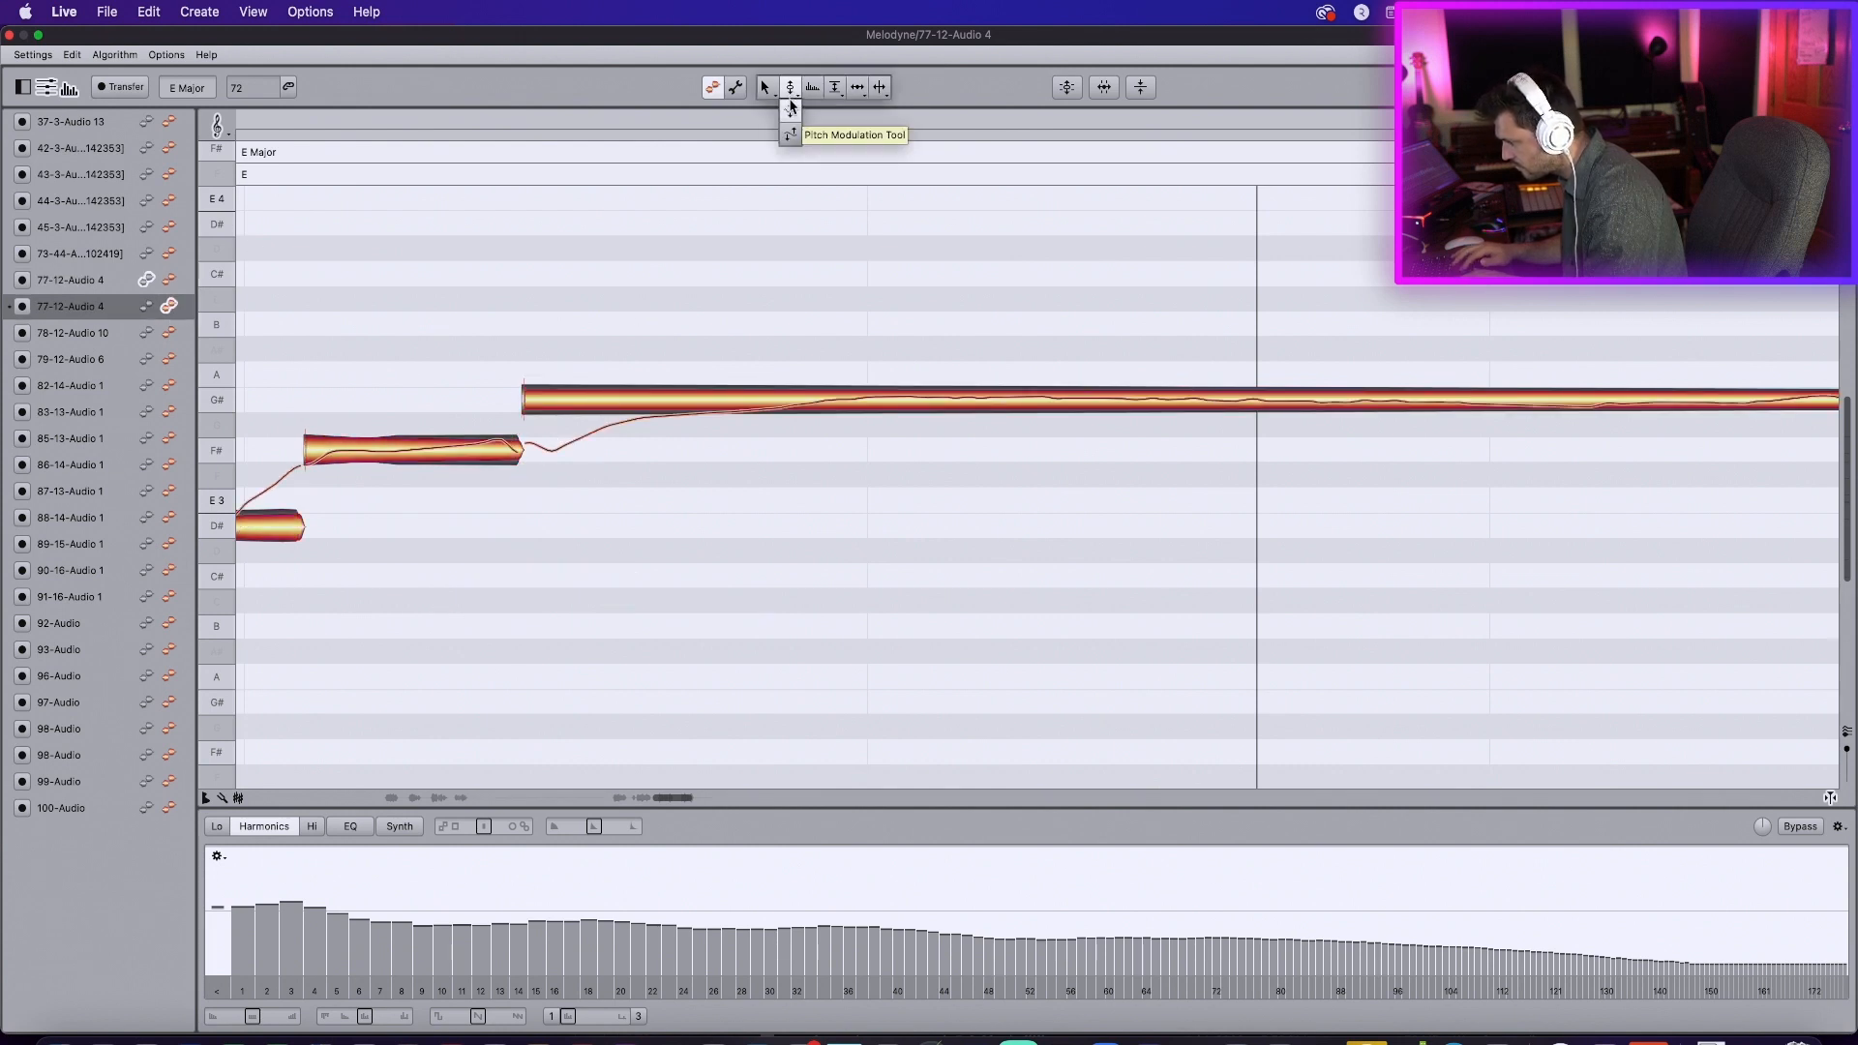
mouse_move(788, 397)
mouse_down()
mouse_move(786, 442)
mouse_move(768, 364)
mouse_move(772, 381)
mouse_up()
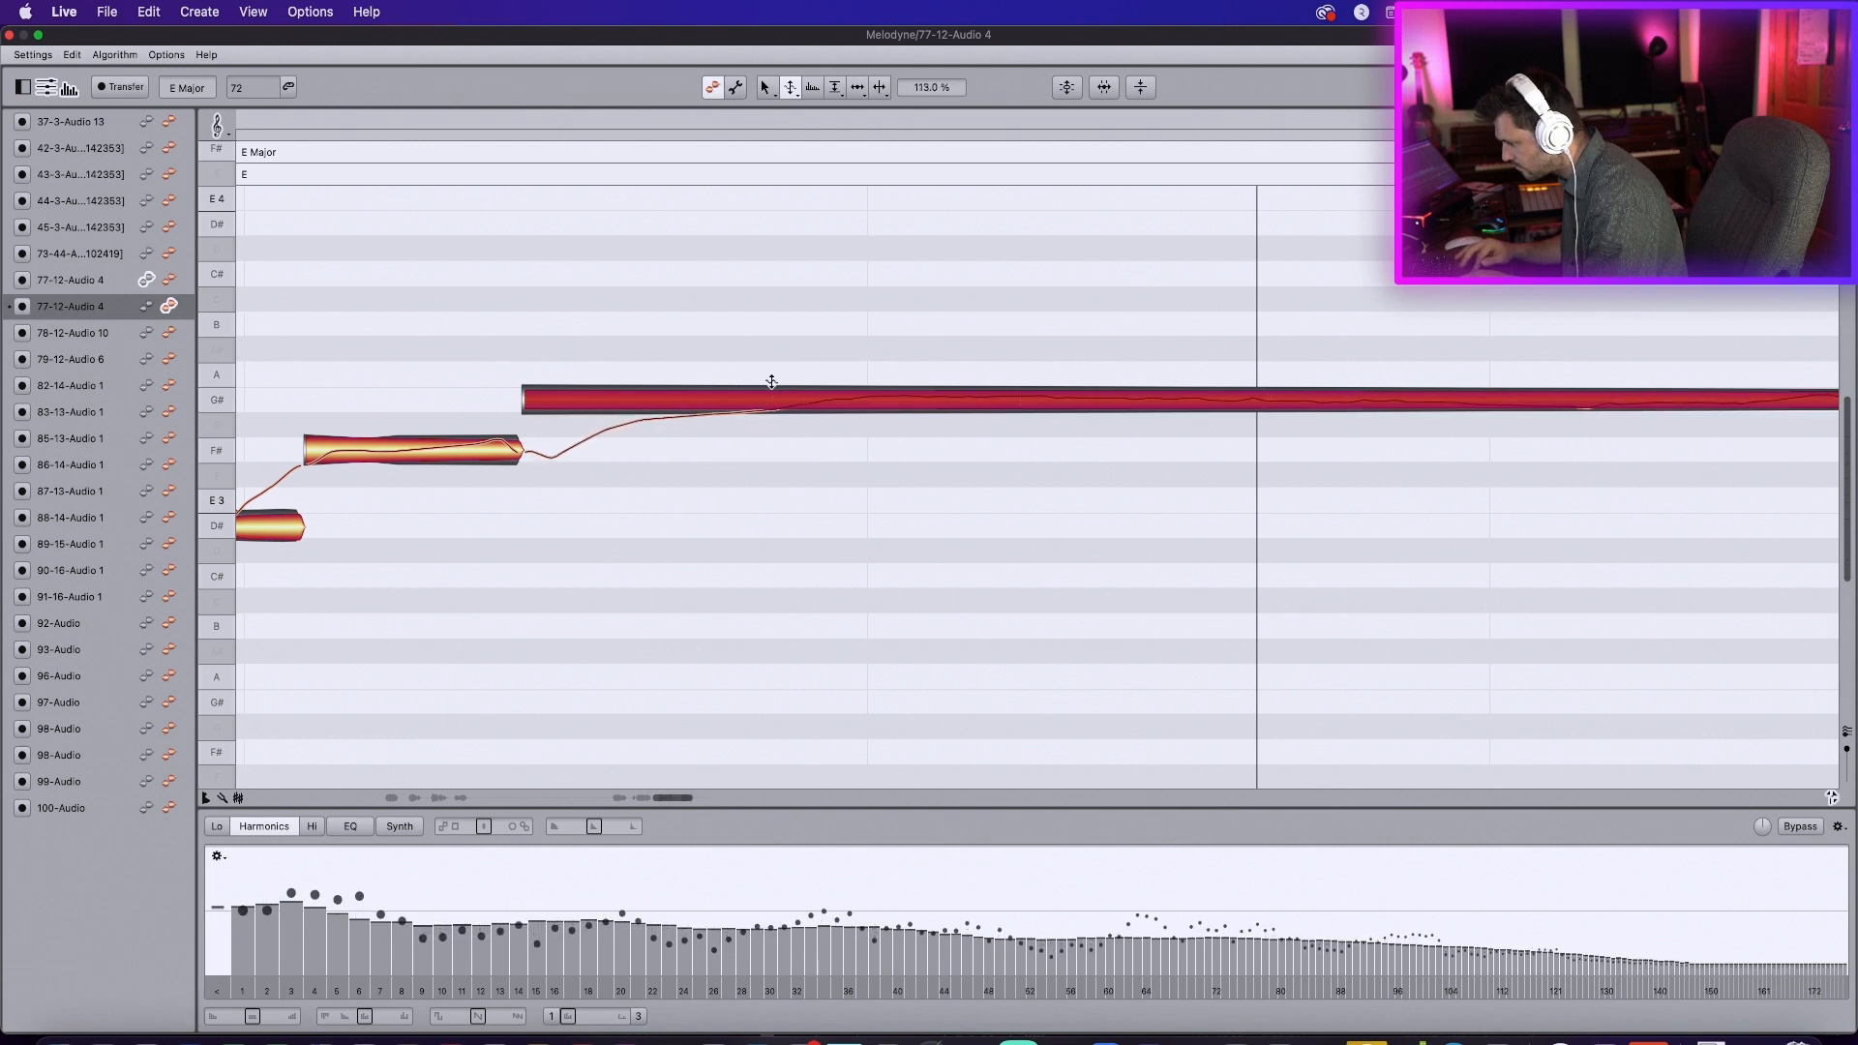
click(487, 457)
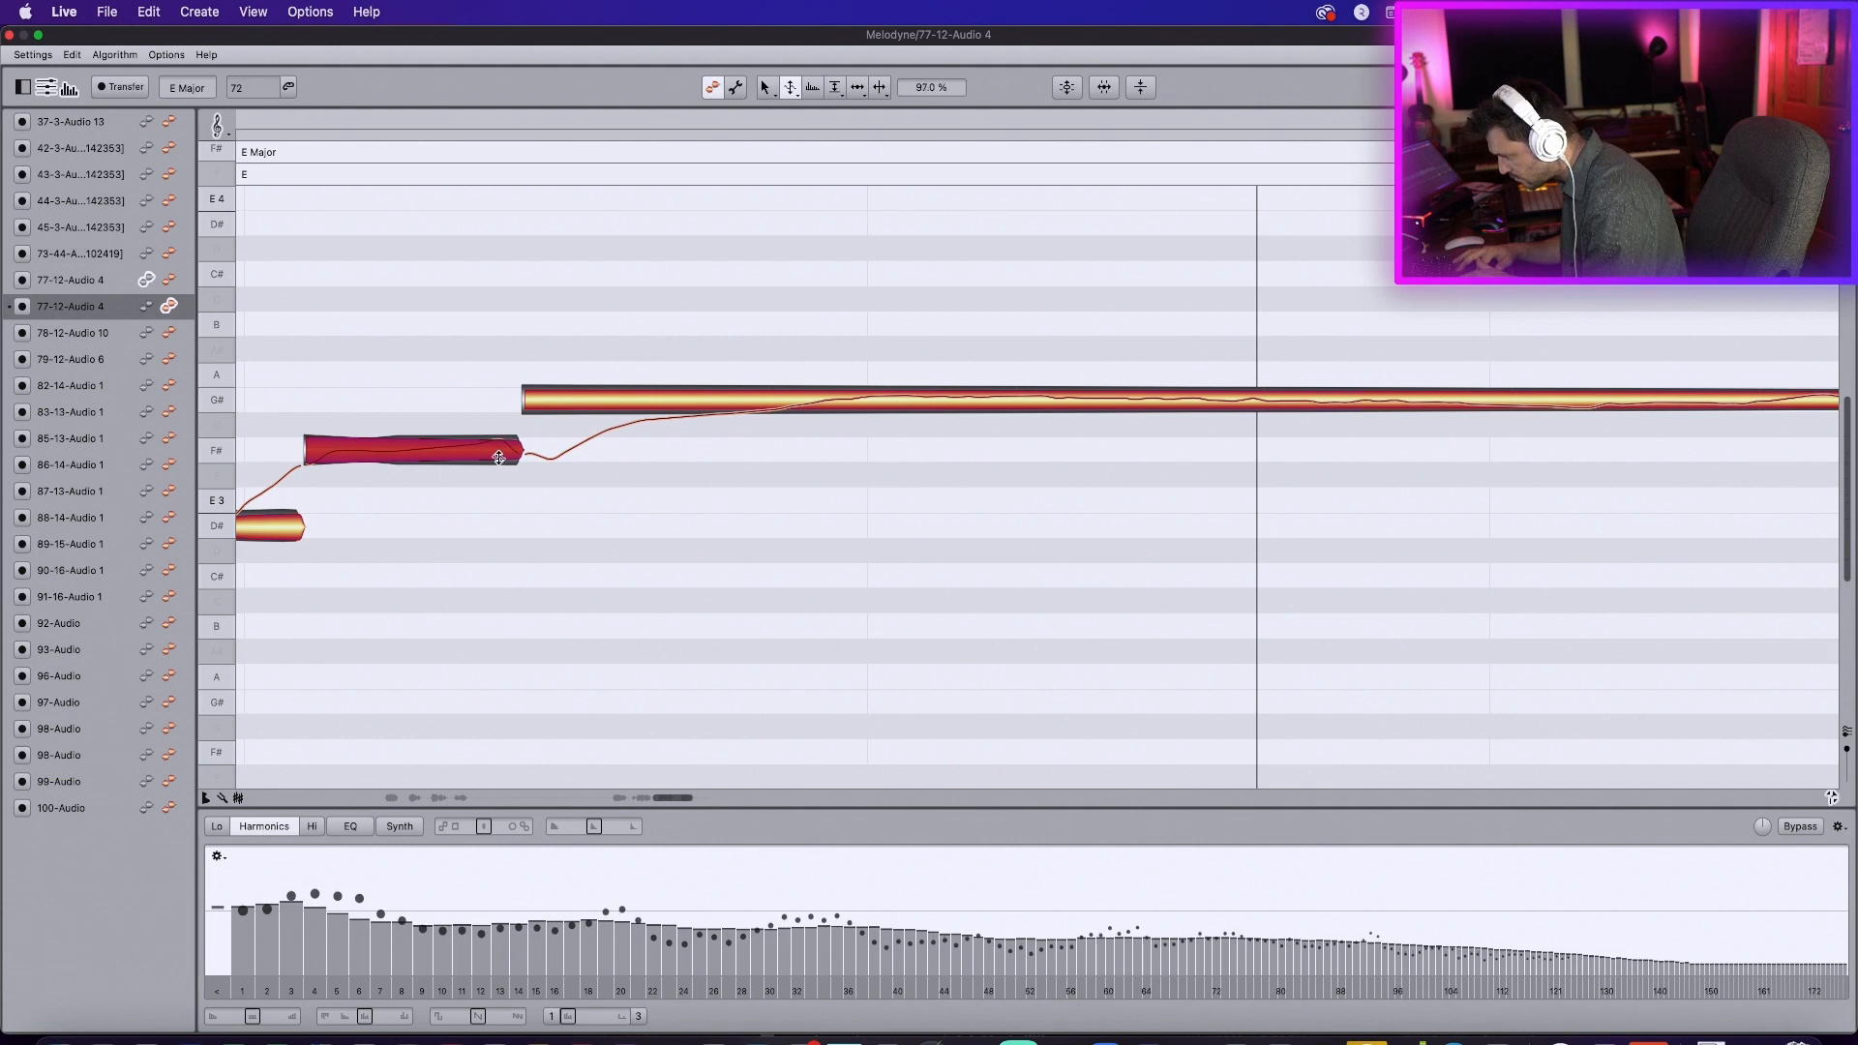
Step: Play the phrase around bar 35 again to check the adjusted F# and G# notes
key(space)
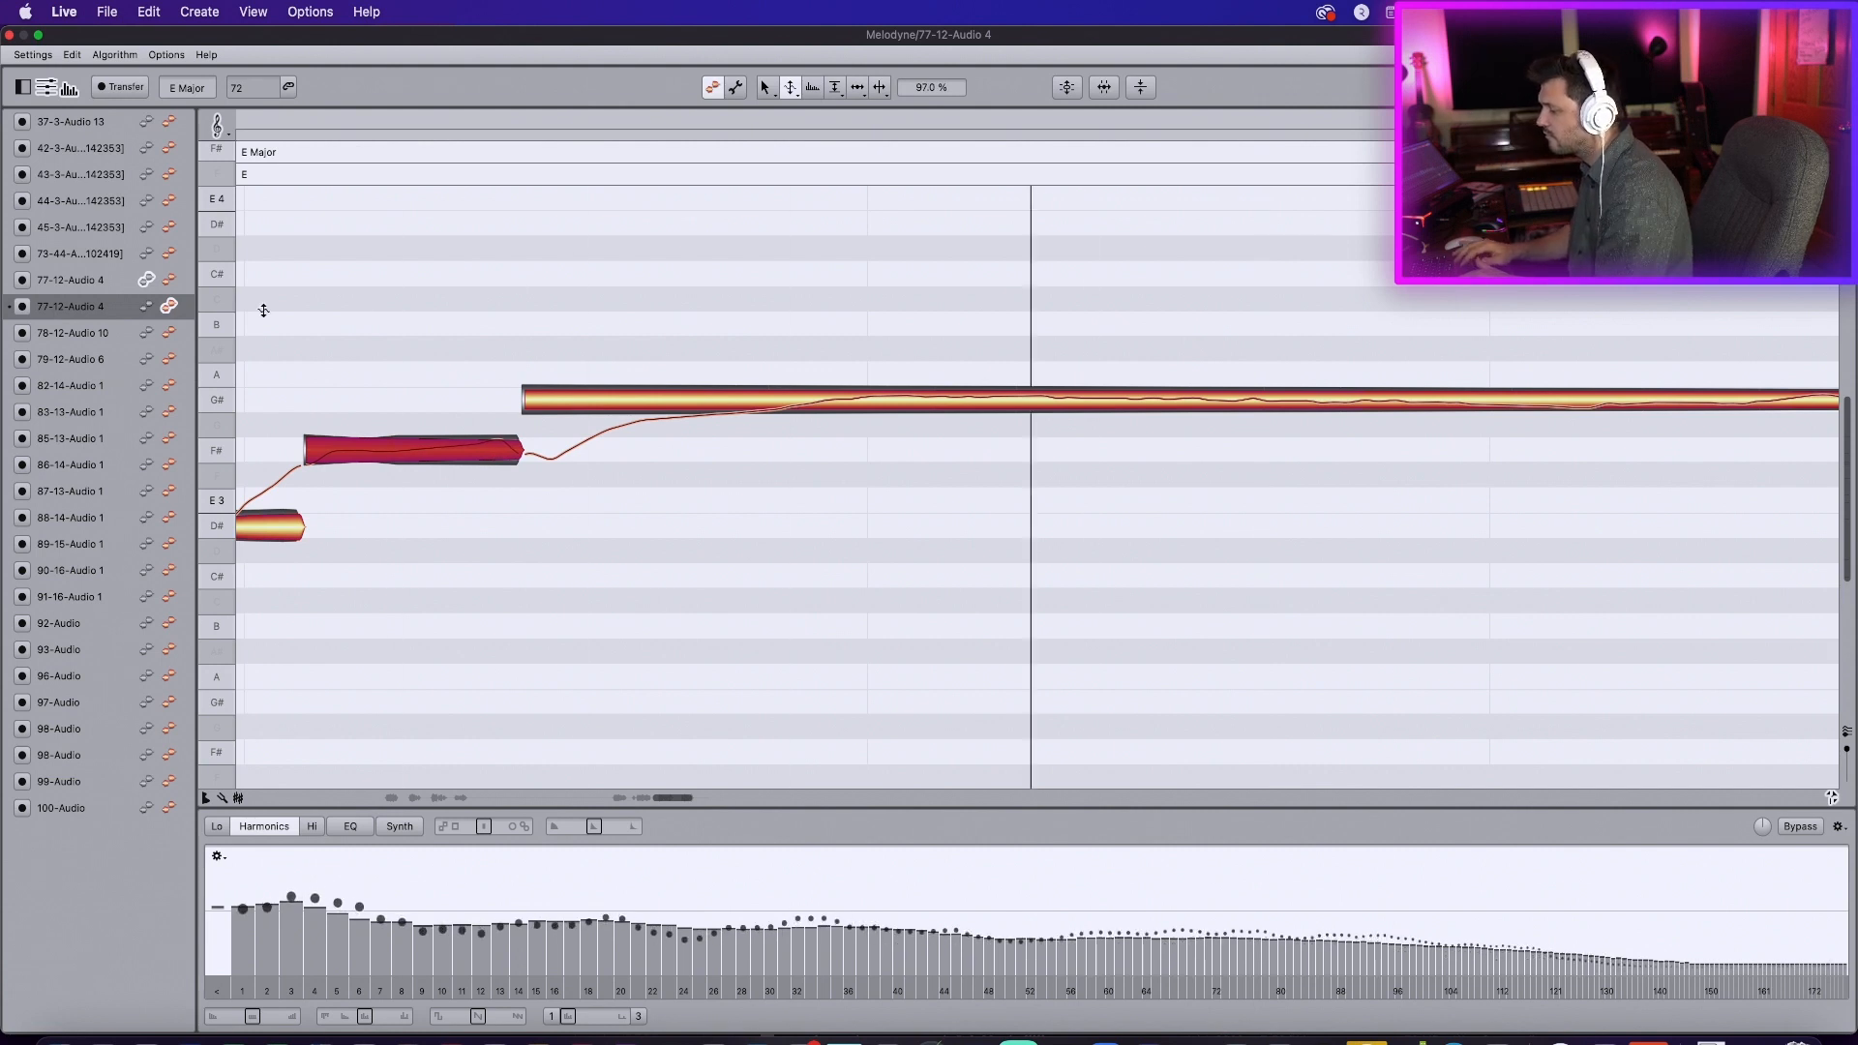
scroll(420, 336, left, 9)
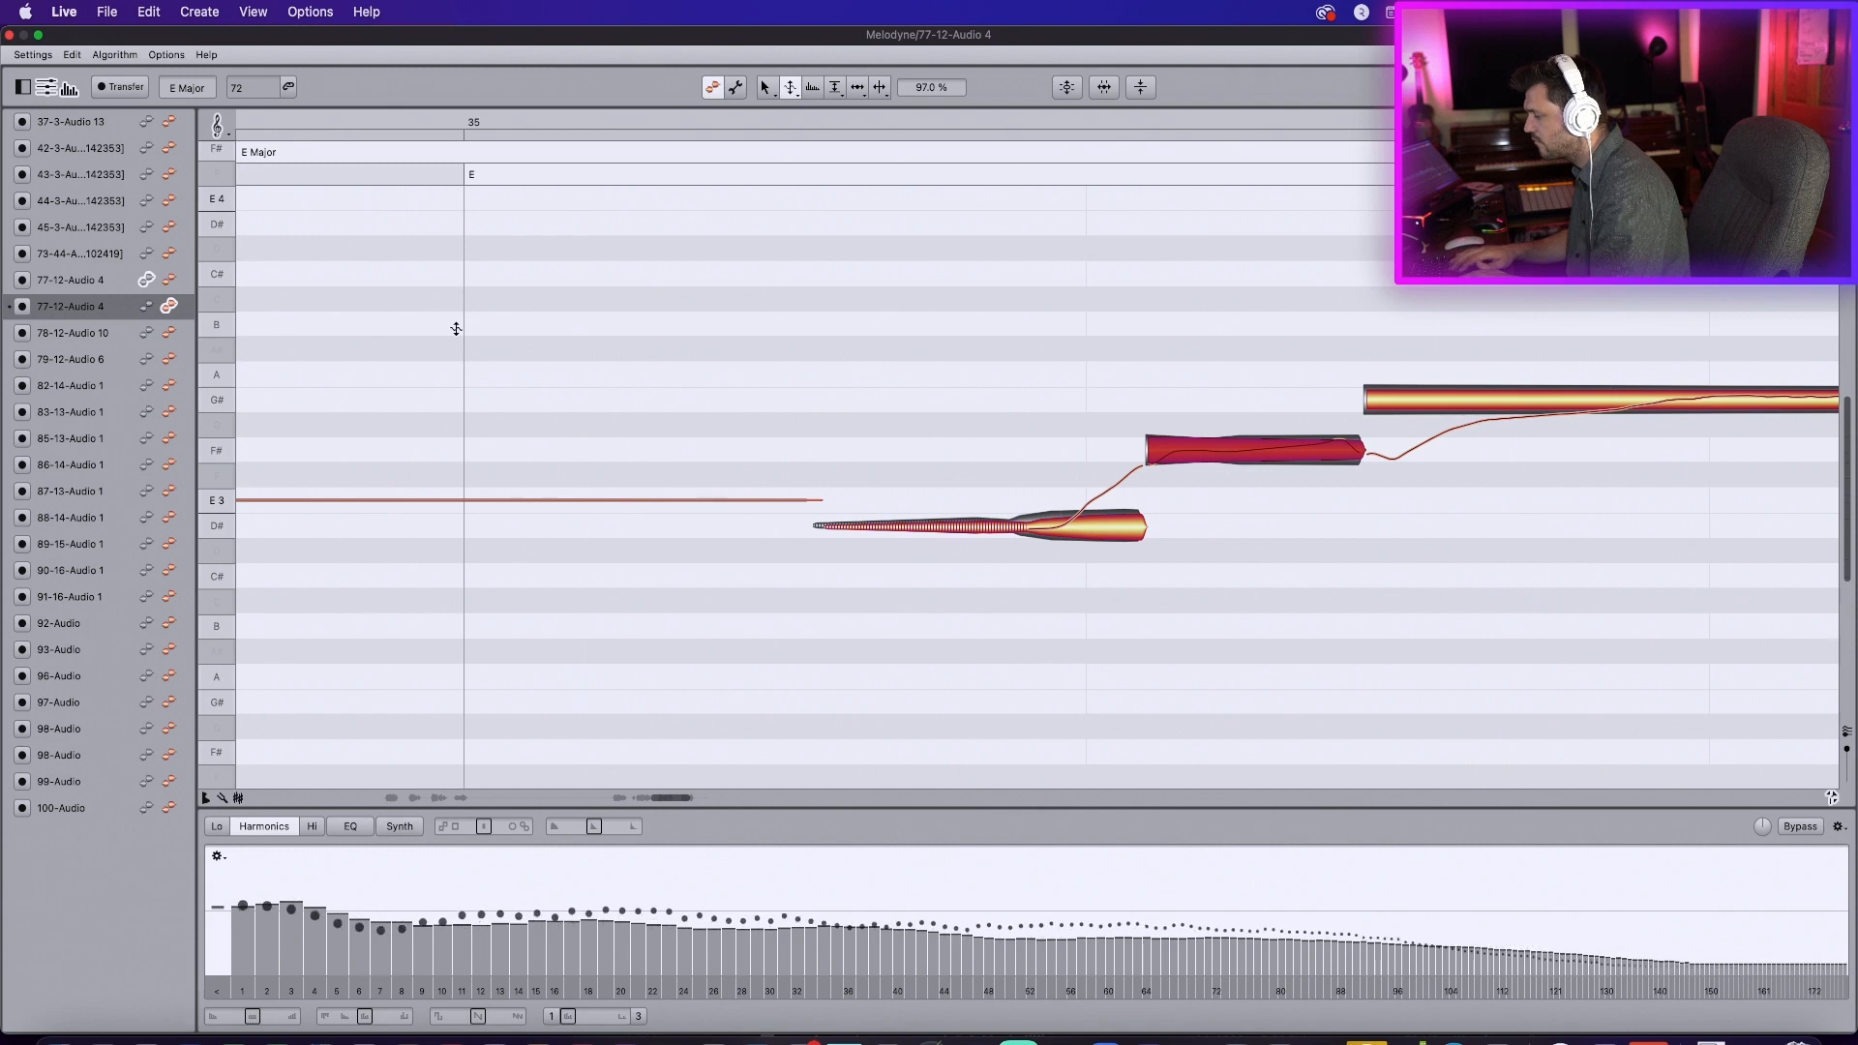
scroll(918, 261, right, 13)
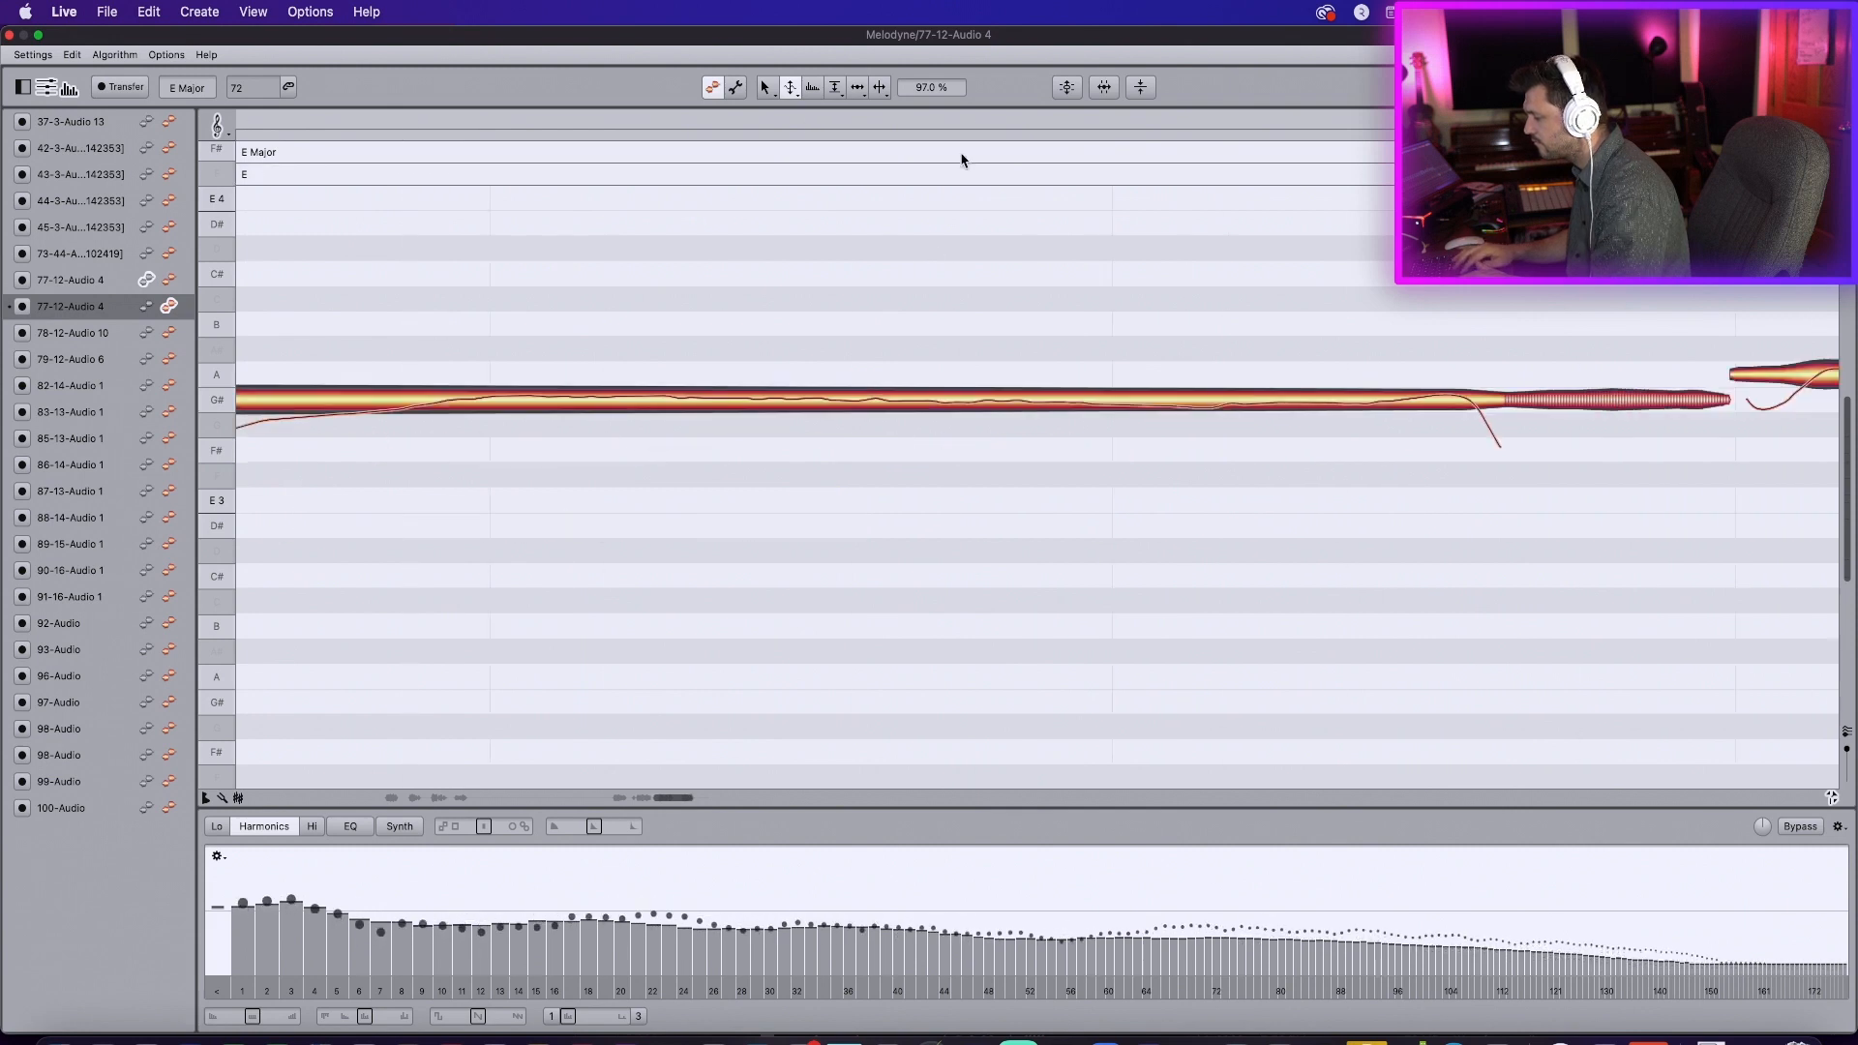
double_click(973, 118)
drag(973, 117, 991, 6)
key(space)
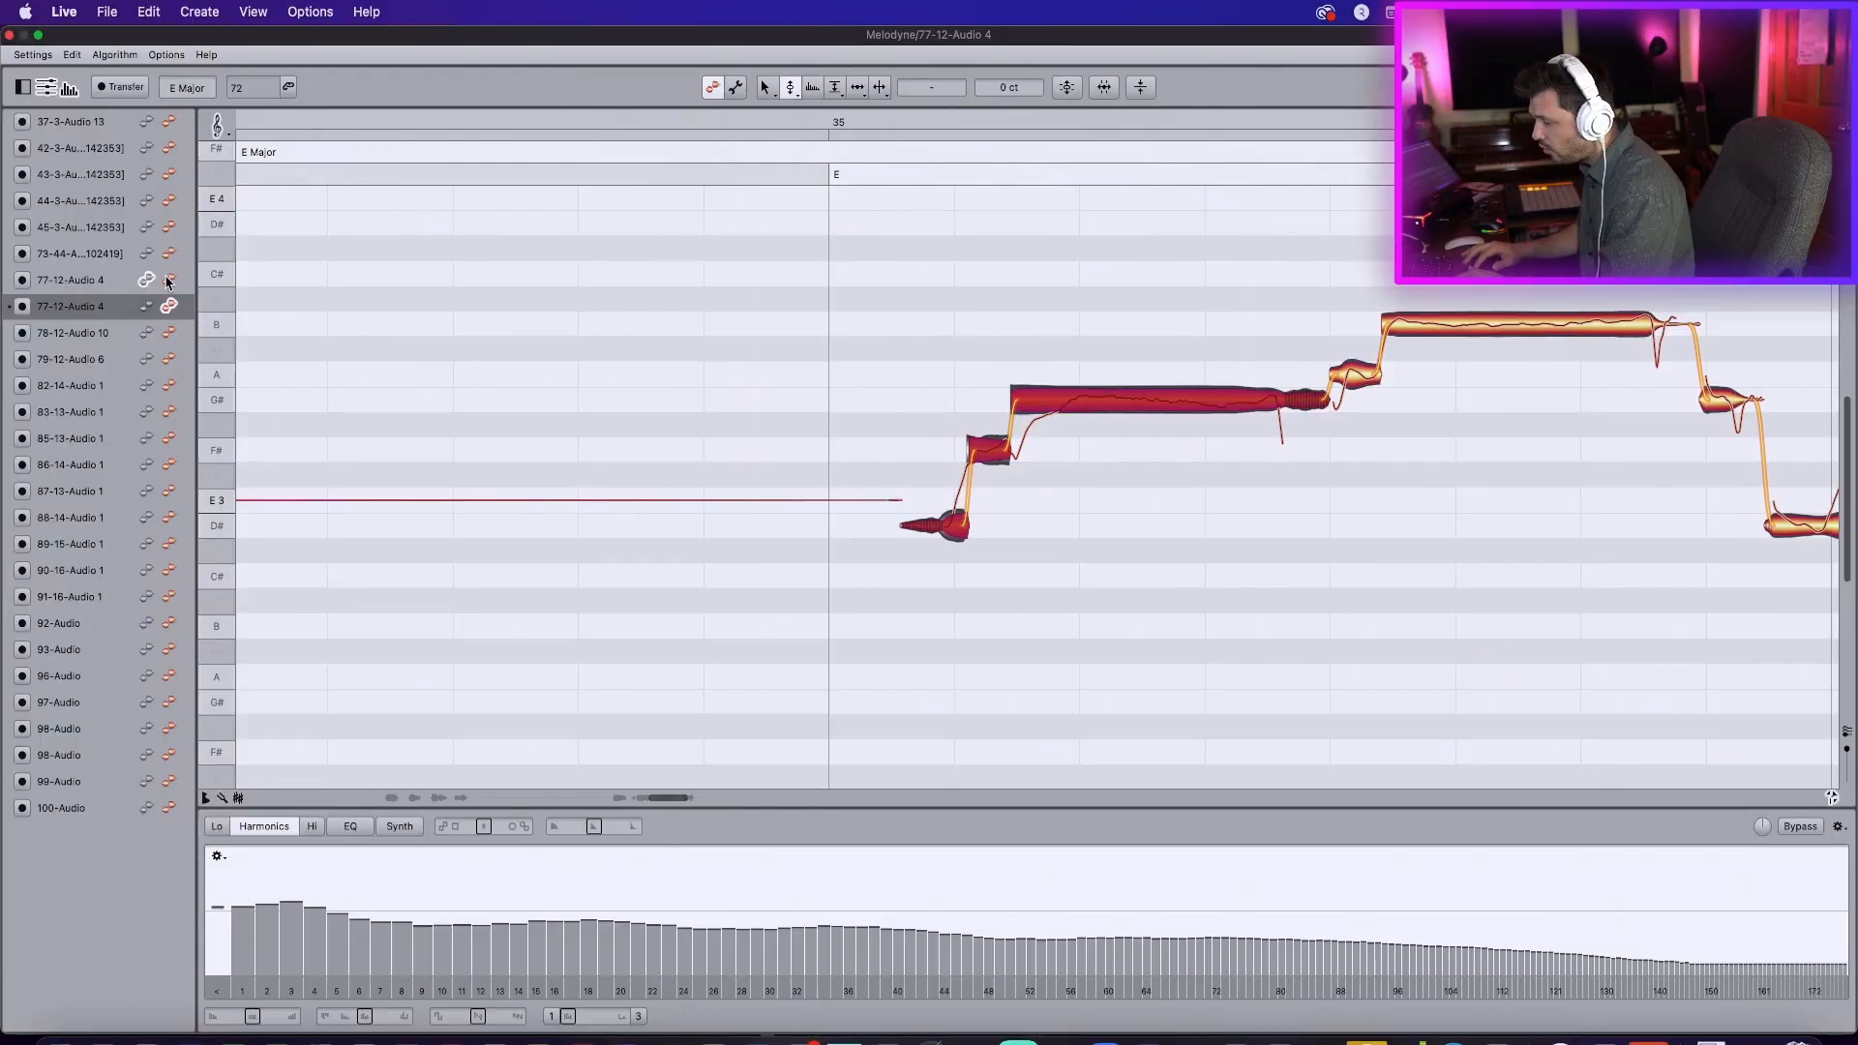
Step: Copy the D#, F# and long G# notes after bar 35 from the first 77-12-Audio 4 track onto the second, and play on past bar 37
click(169, 281)
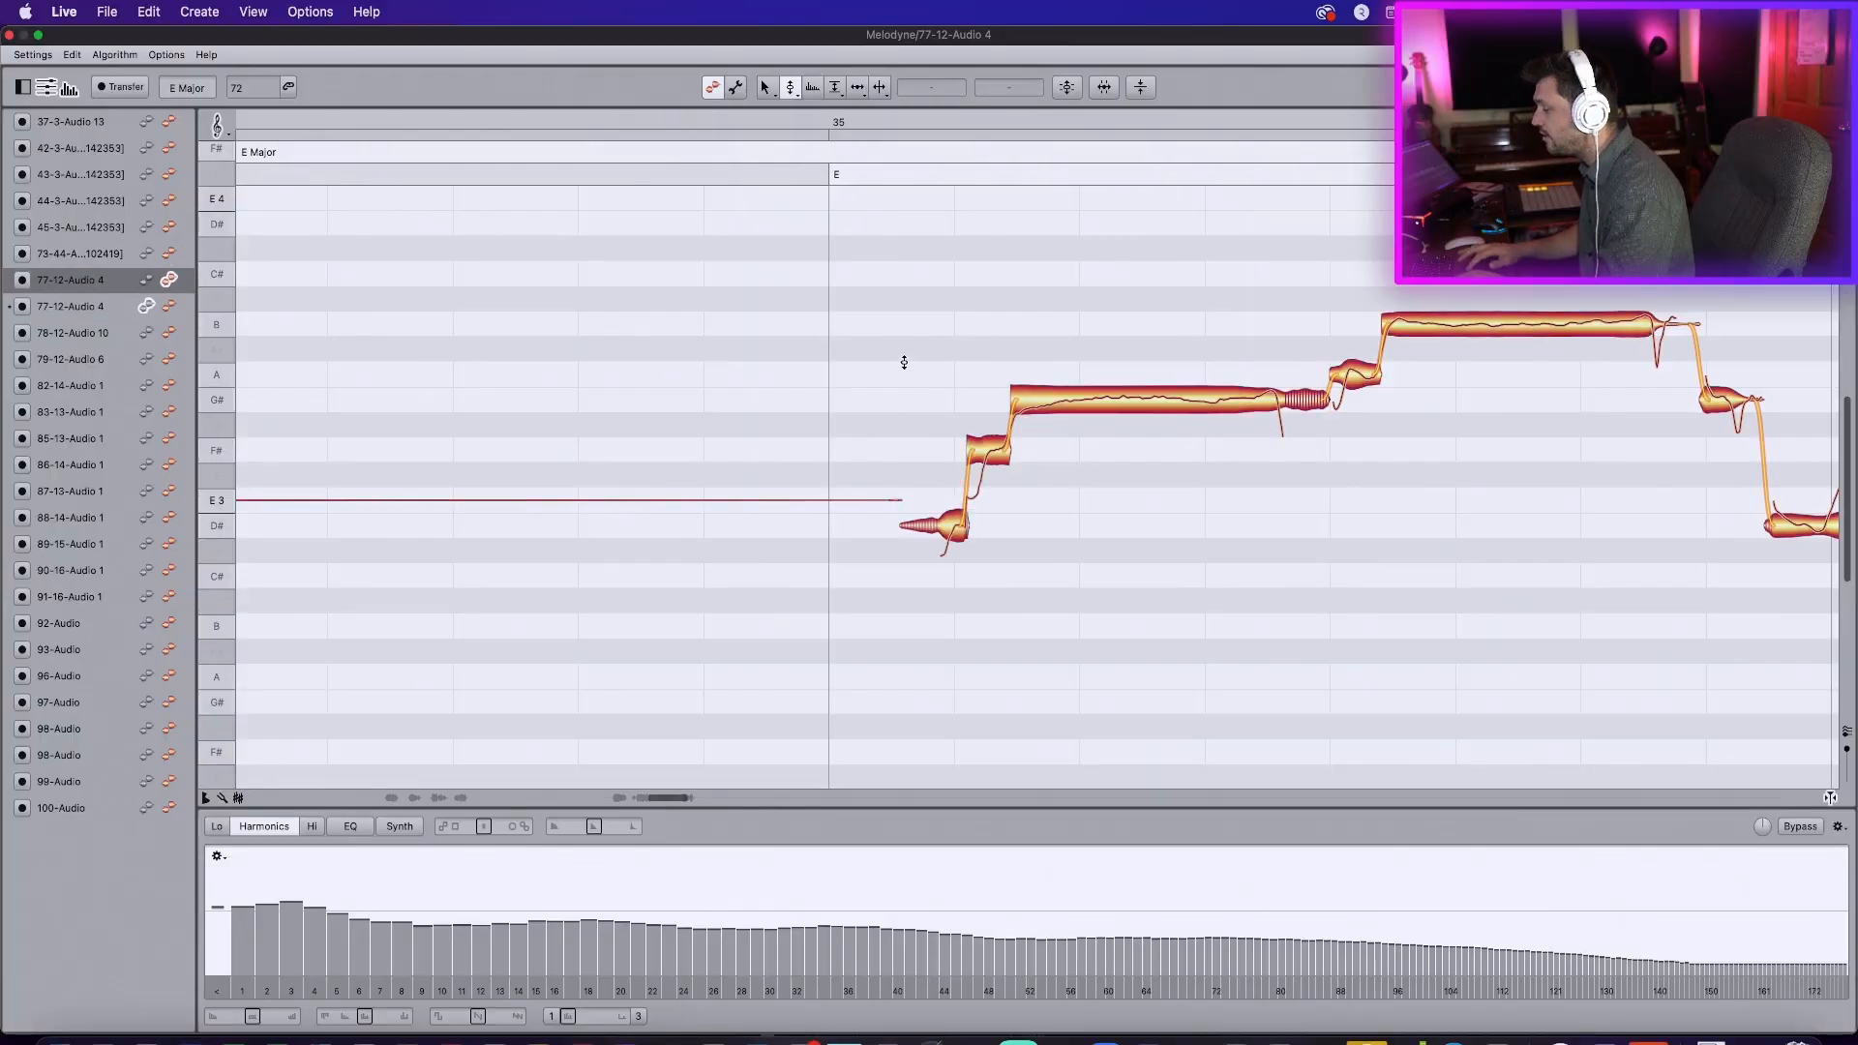
drag(1000, 402, 1194, 552)
drag(921, 355, 1127, 574)
key(space)
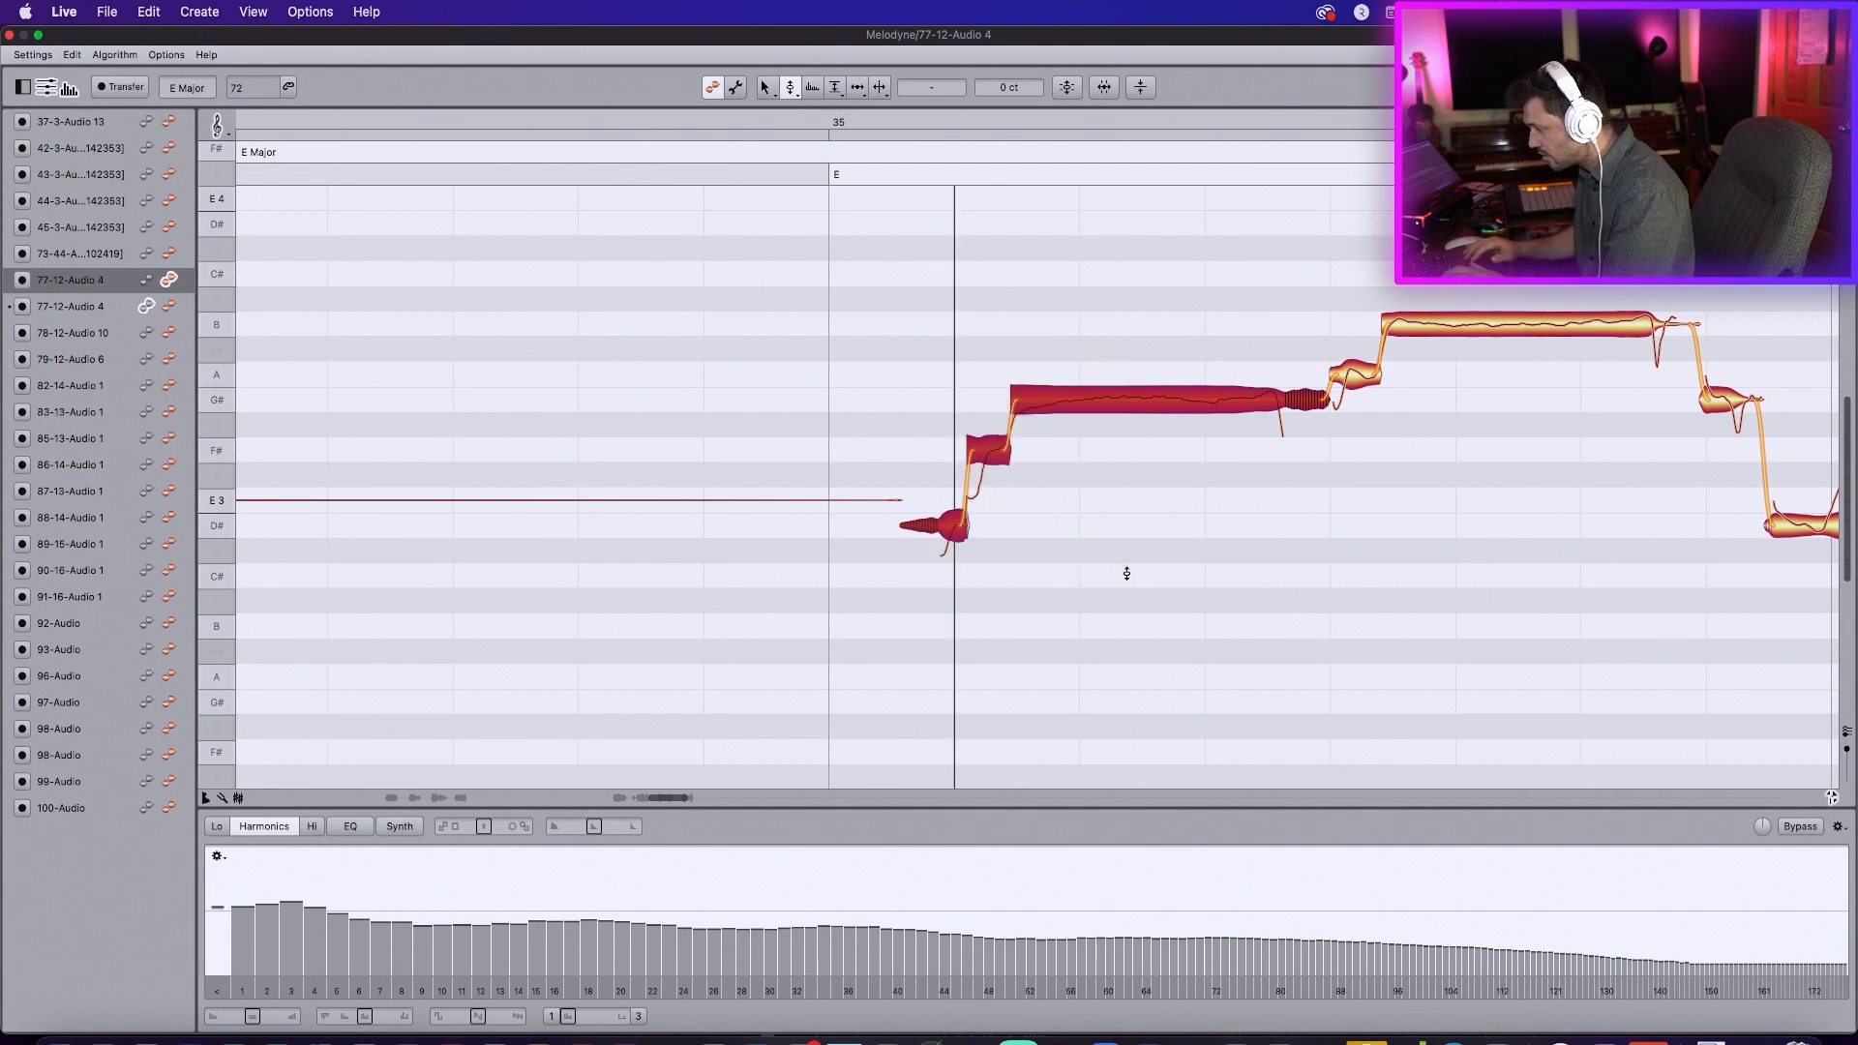
click(170, 309)
drag(1153, 497, 1190, 534)
key(super+v)
key(space)
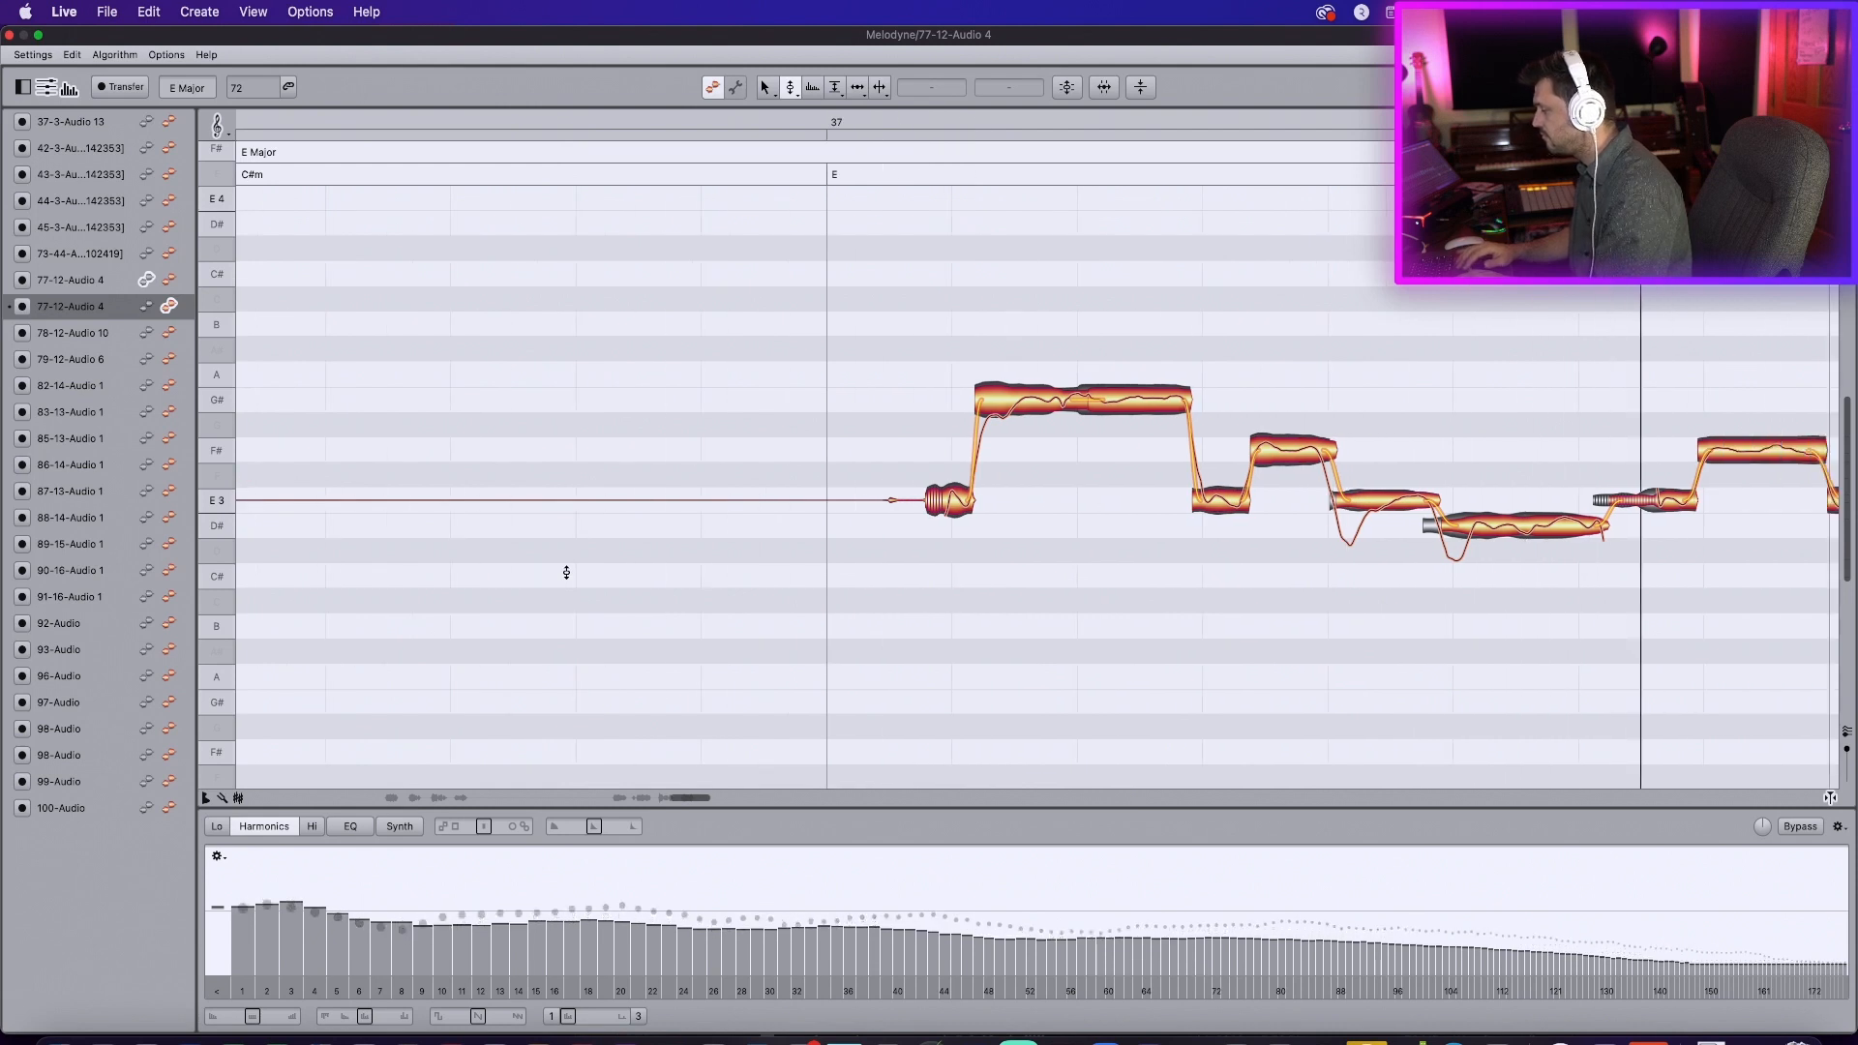
key(space)
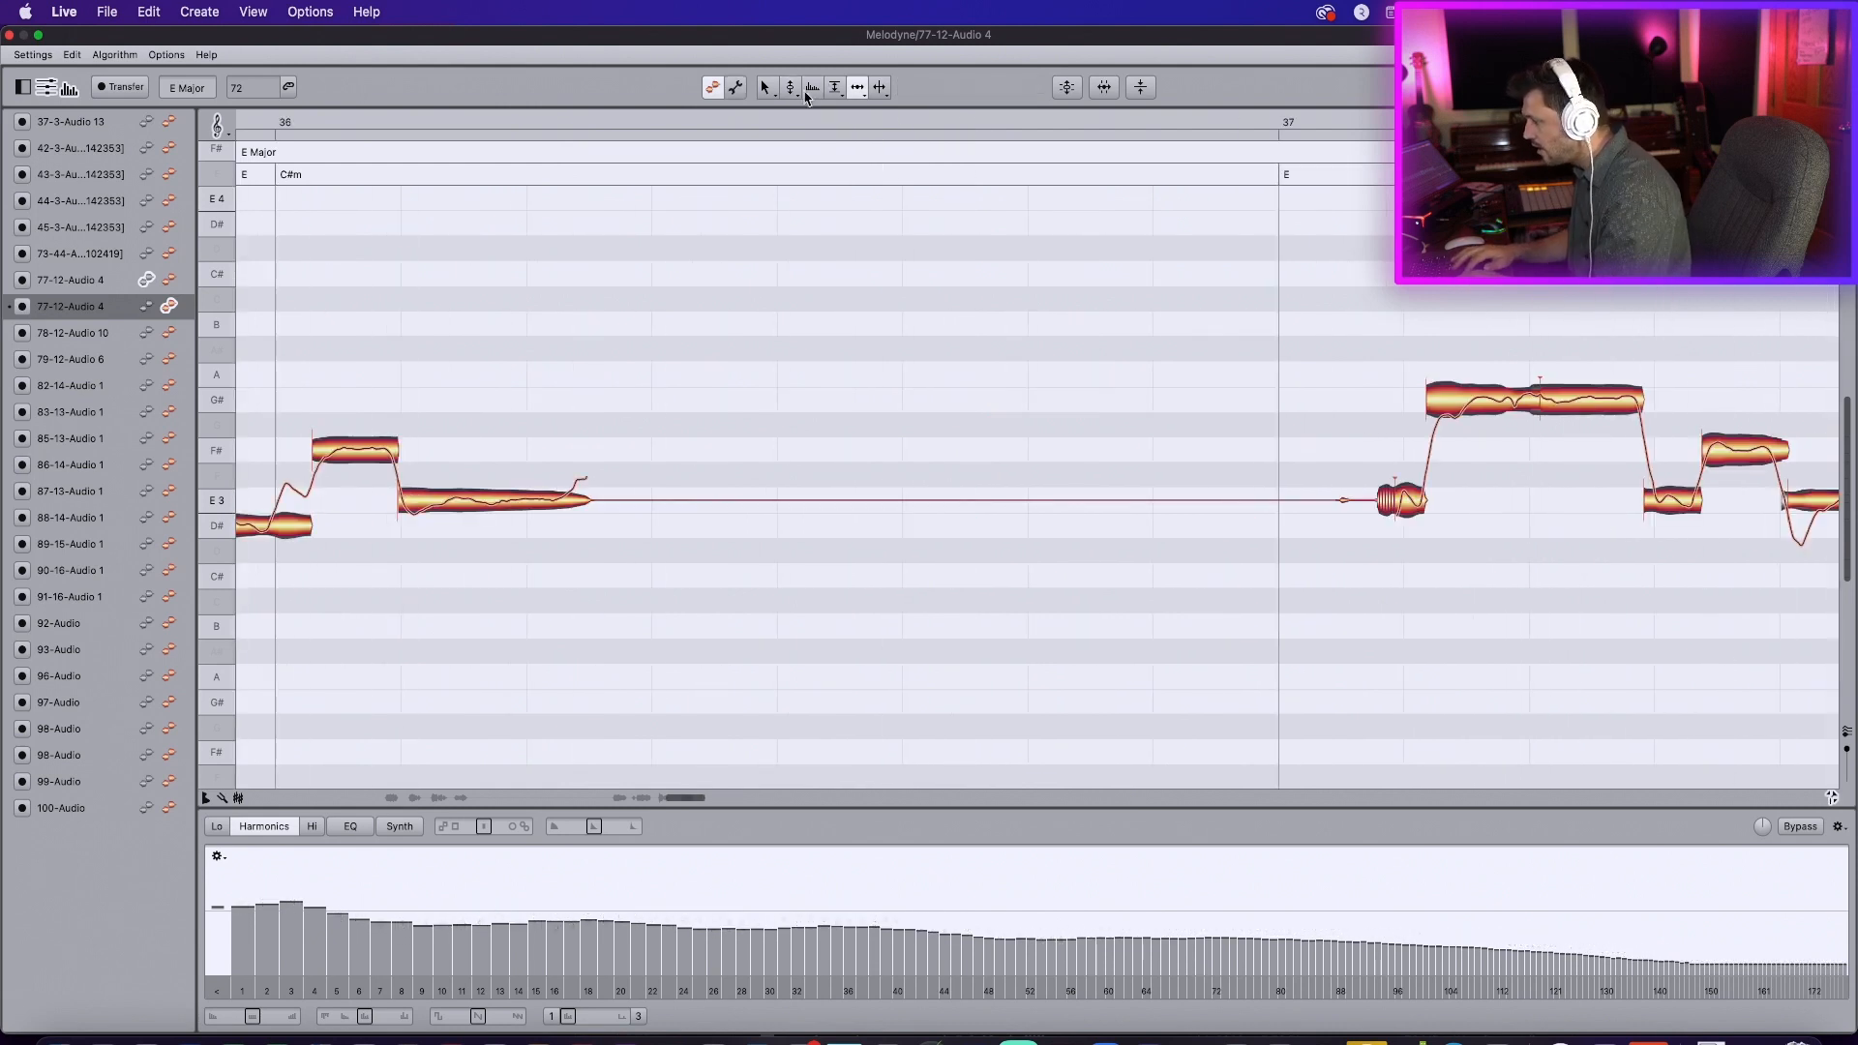
Step: Audition the short E3 note after bar 37 with its sibilant balance at -100 %, and set it to -31 %
click(835, 89)
click(836, 133)
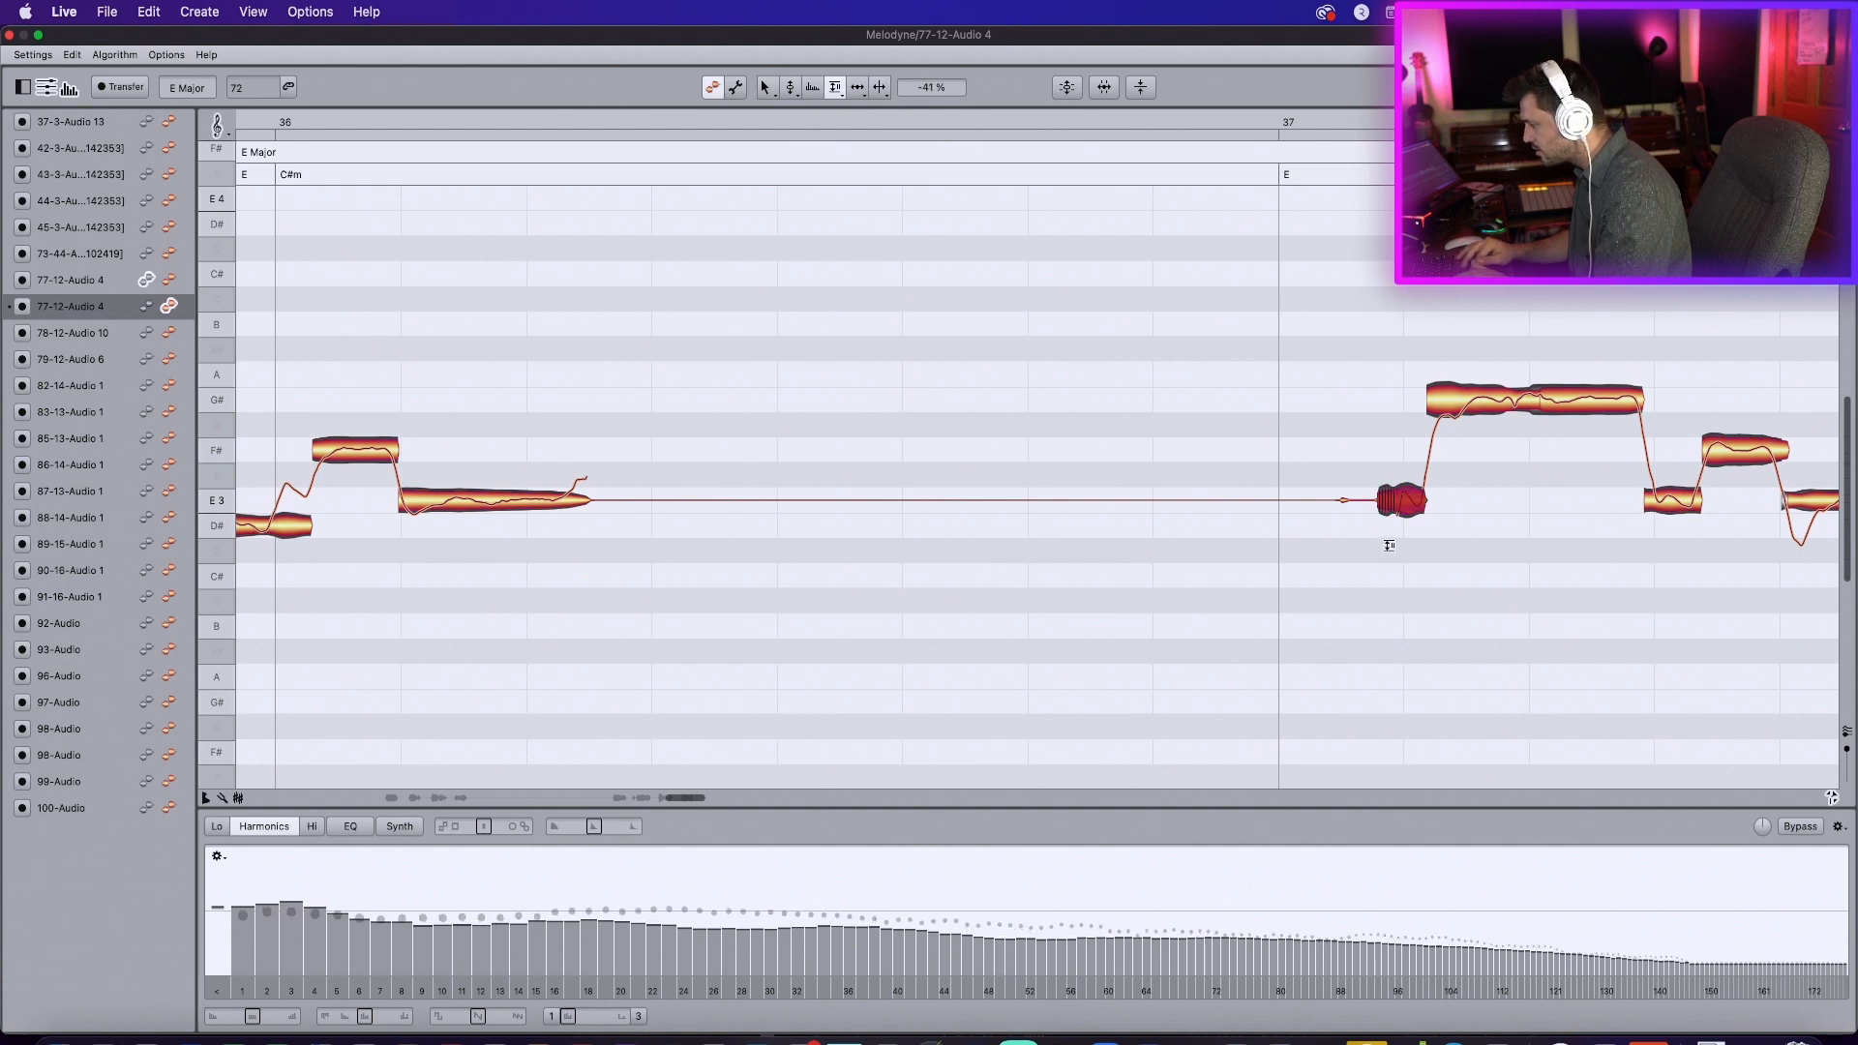
key(space)
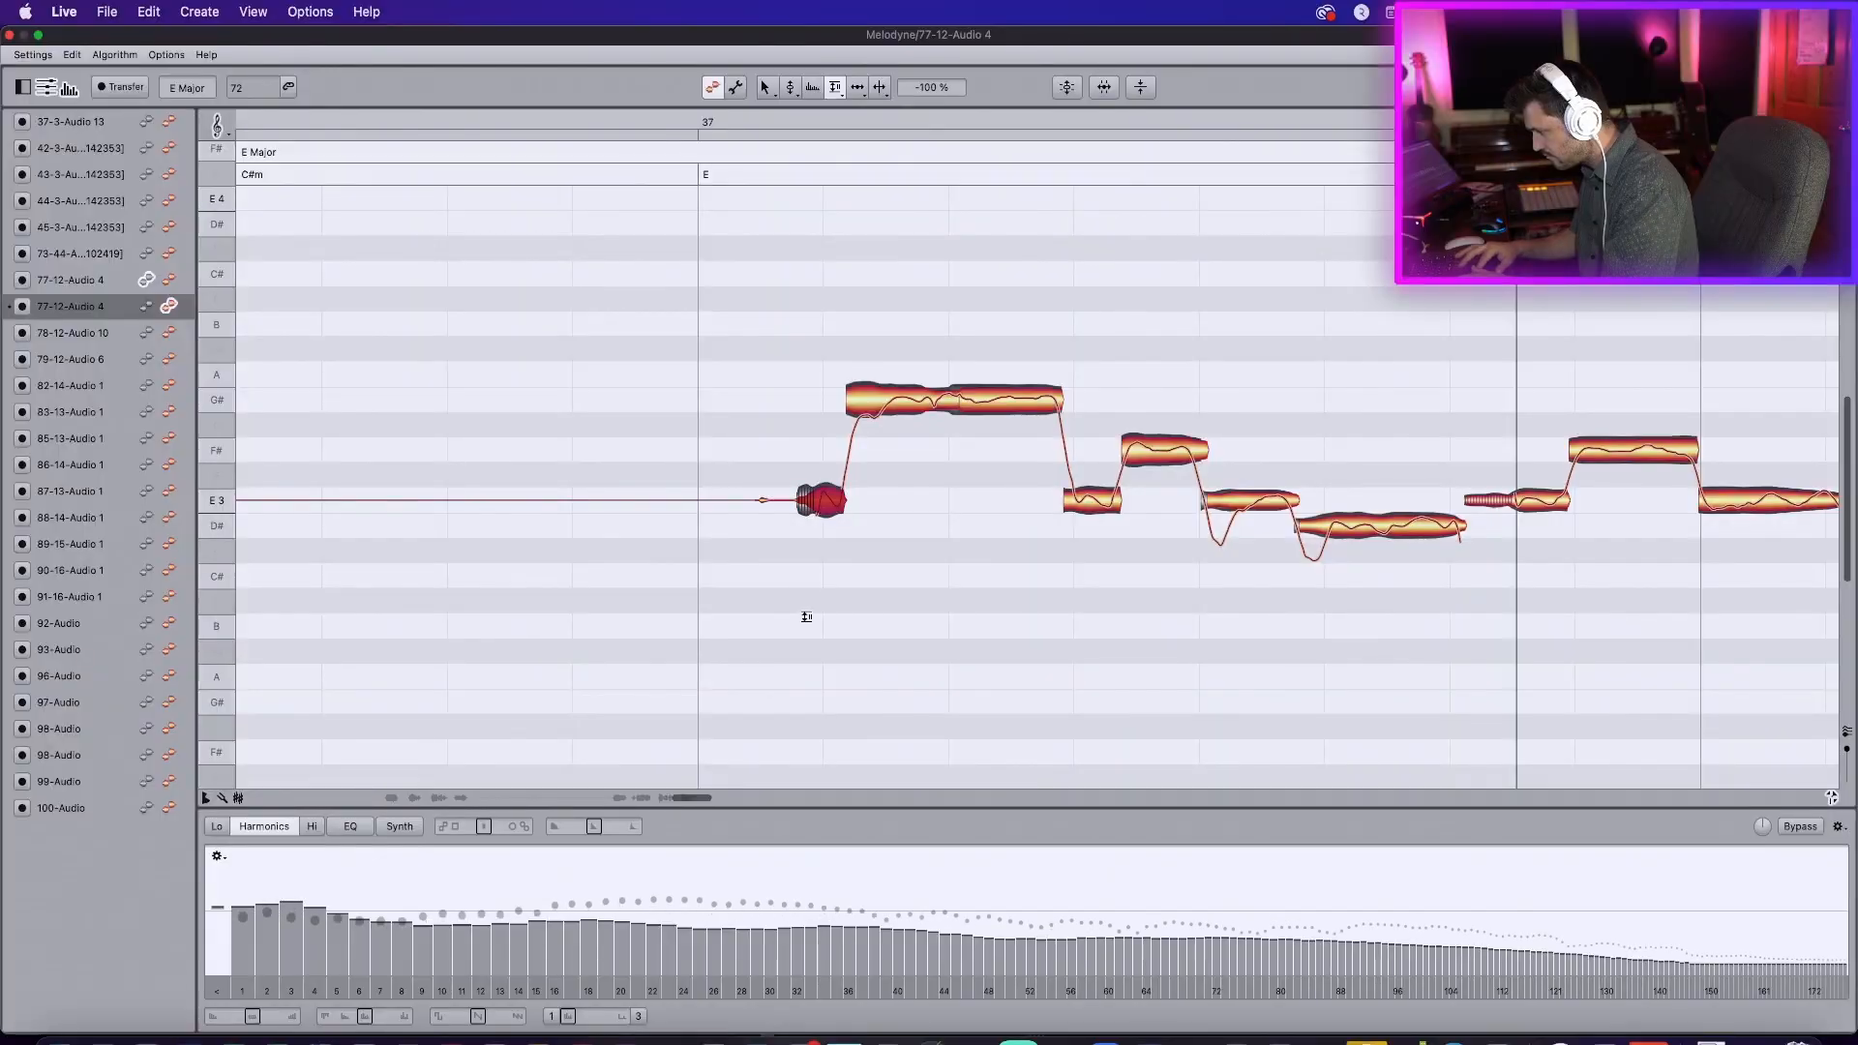
key(space)
key(space)
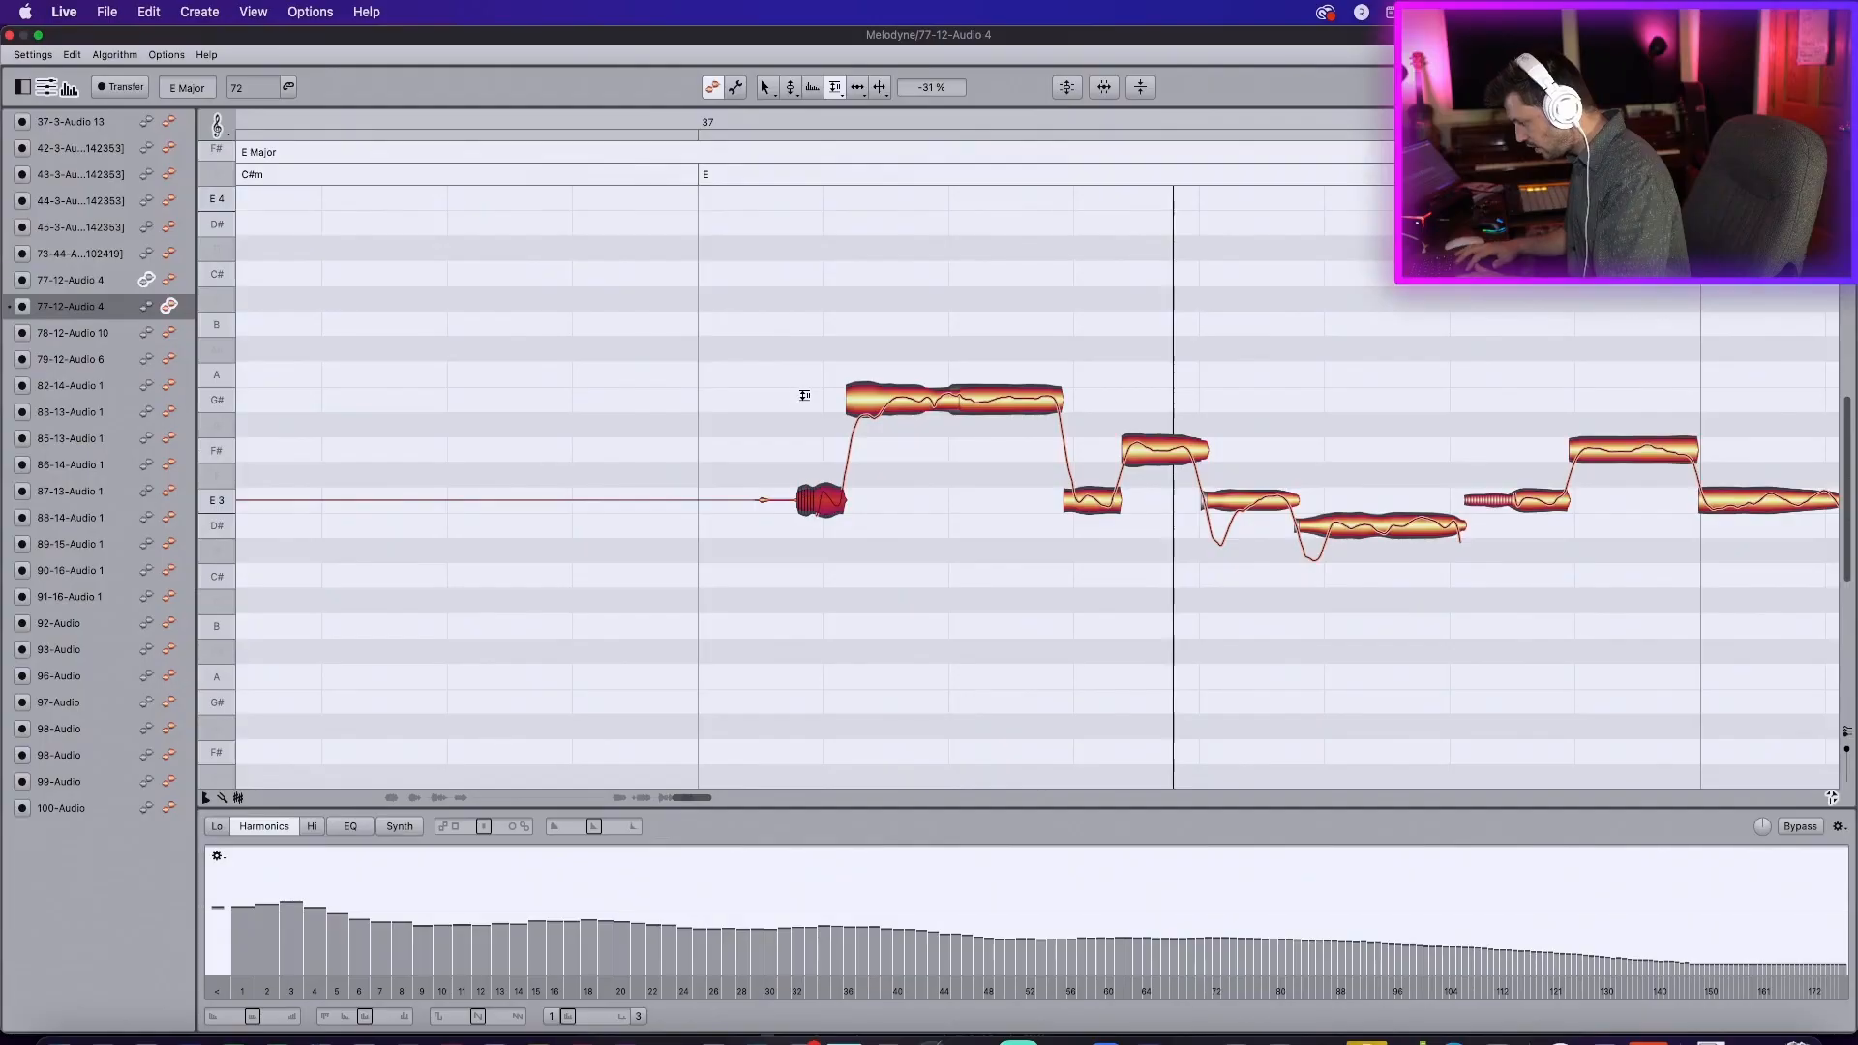
Step: Play the phrase after bar 37 to check the sibilance change on the short E3 note
double_click(767, 423)
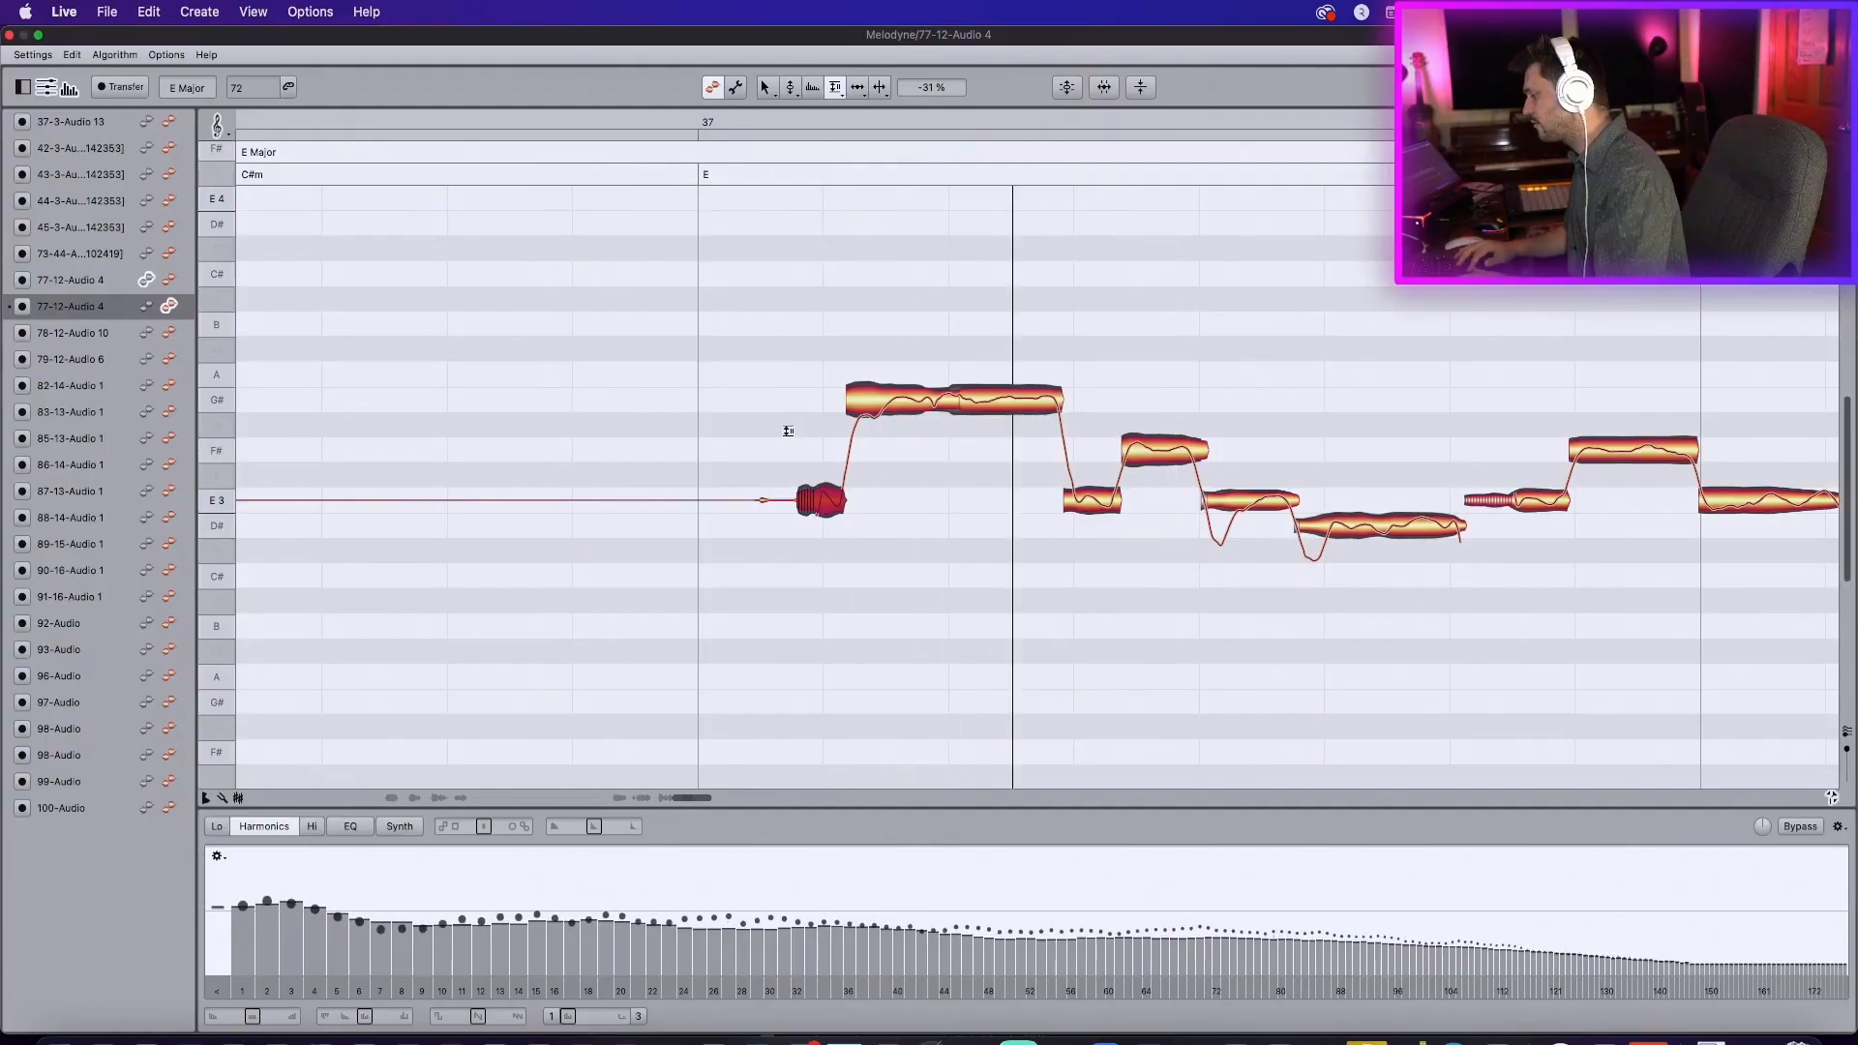
scroll(1069, 506, right, 1)
scroll(1068, 507, right, 3)
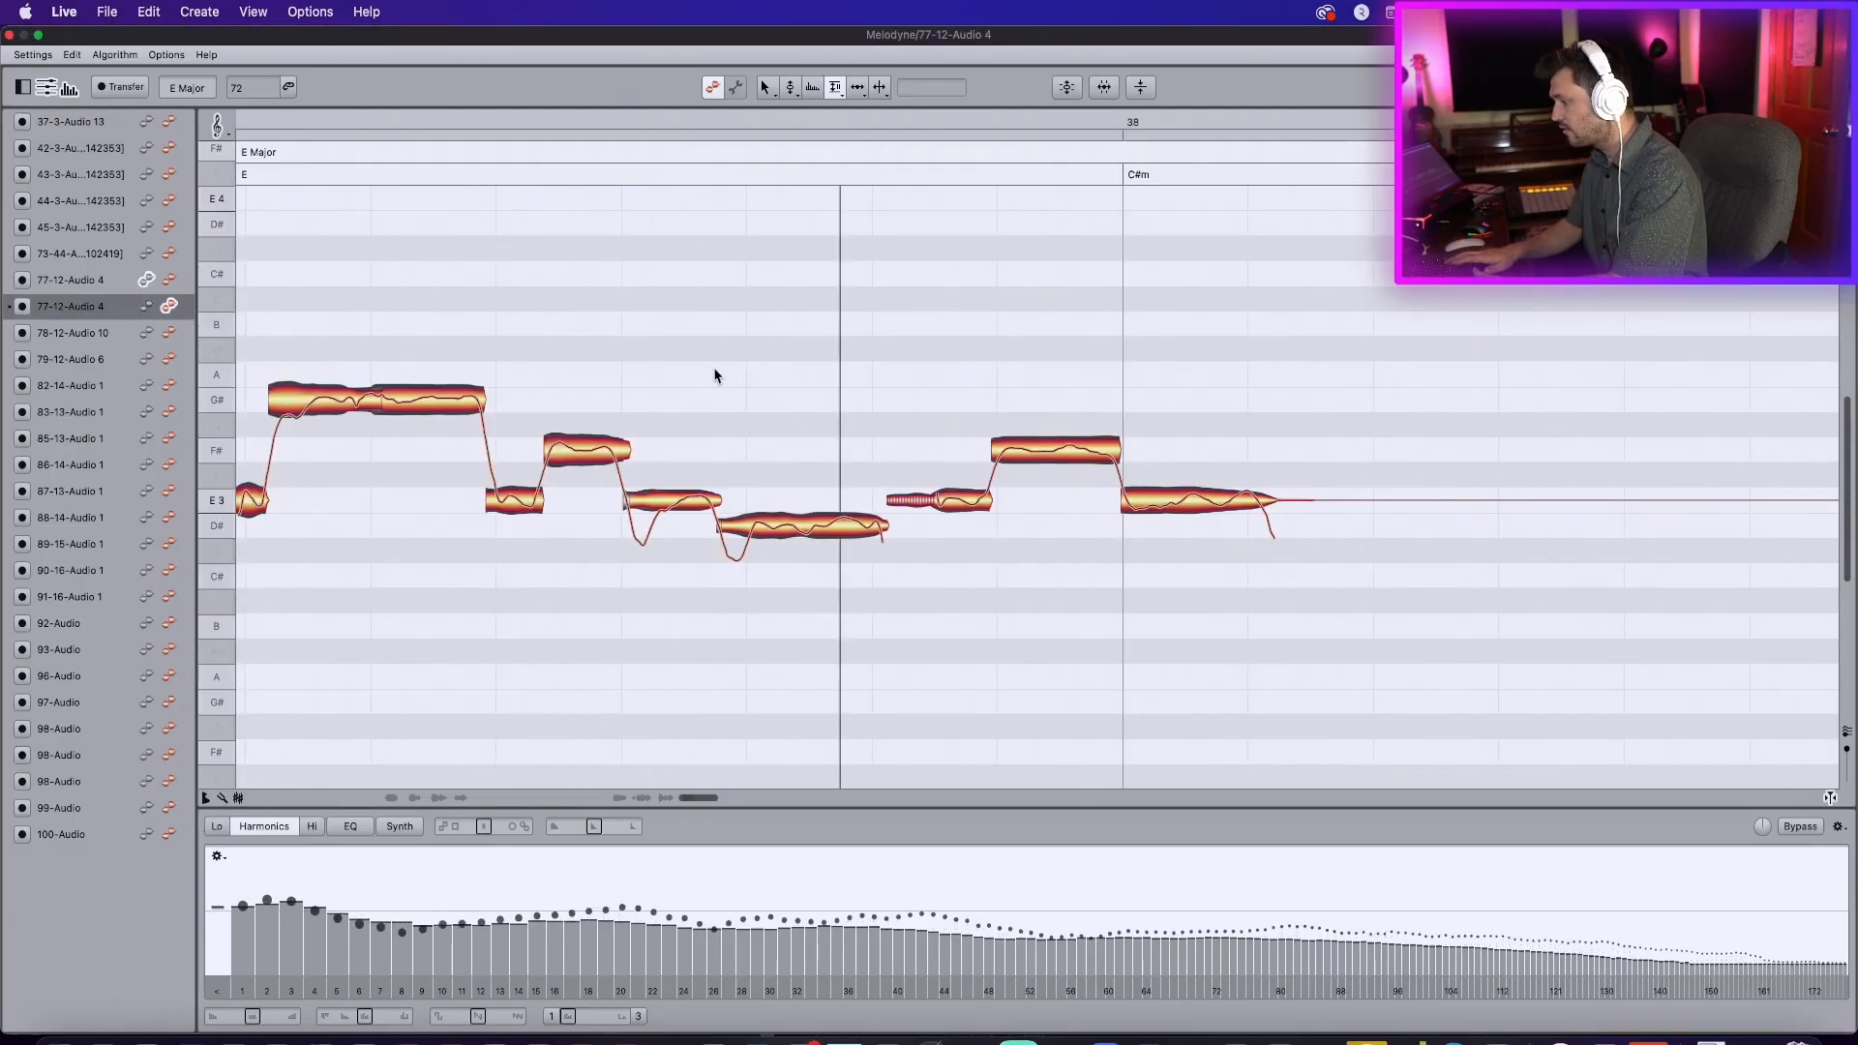
Step: Add a time handle to the long D# note before bar 38, place it about a quarter into the note, and play the phrase
click(857, 92)
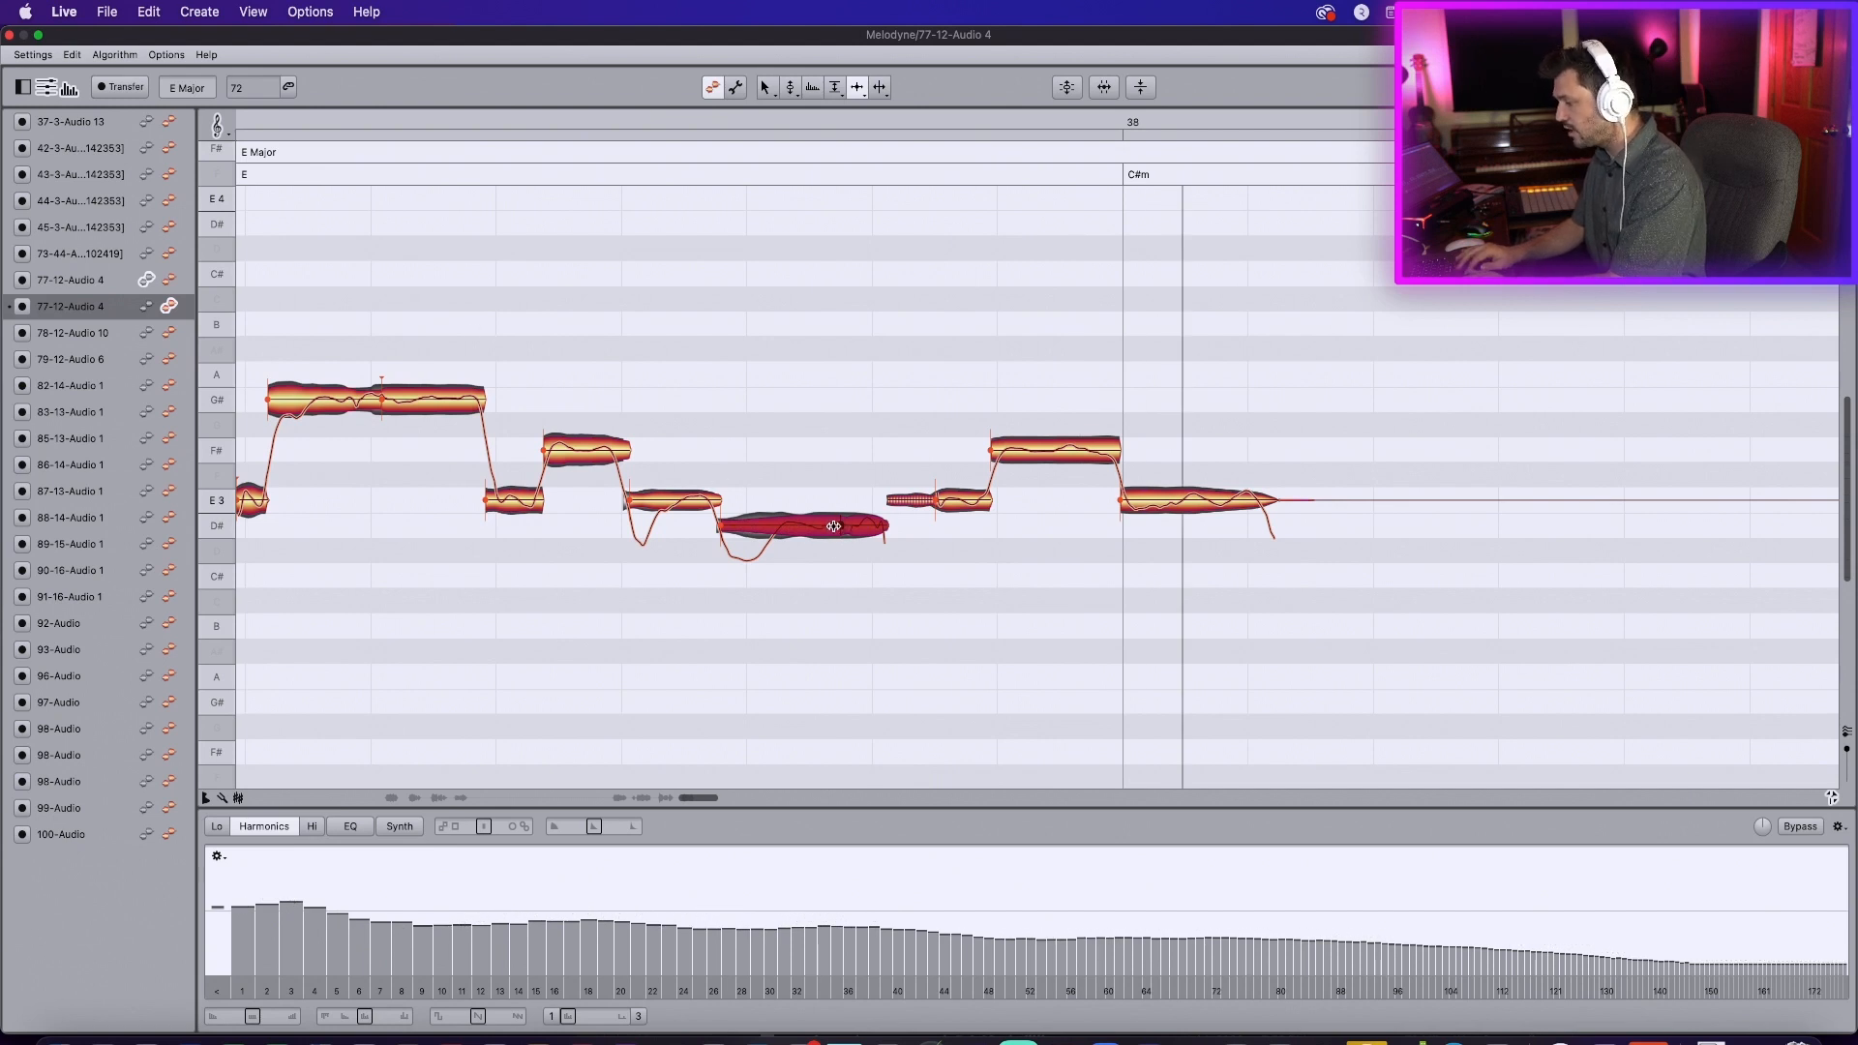
key(space)
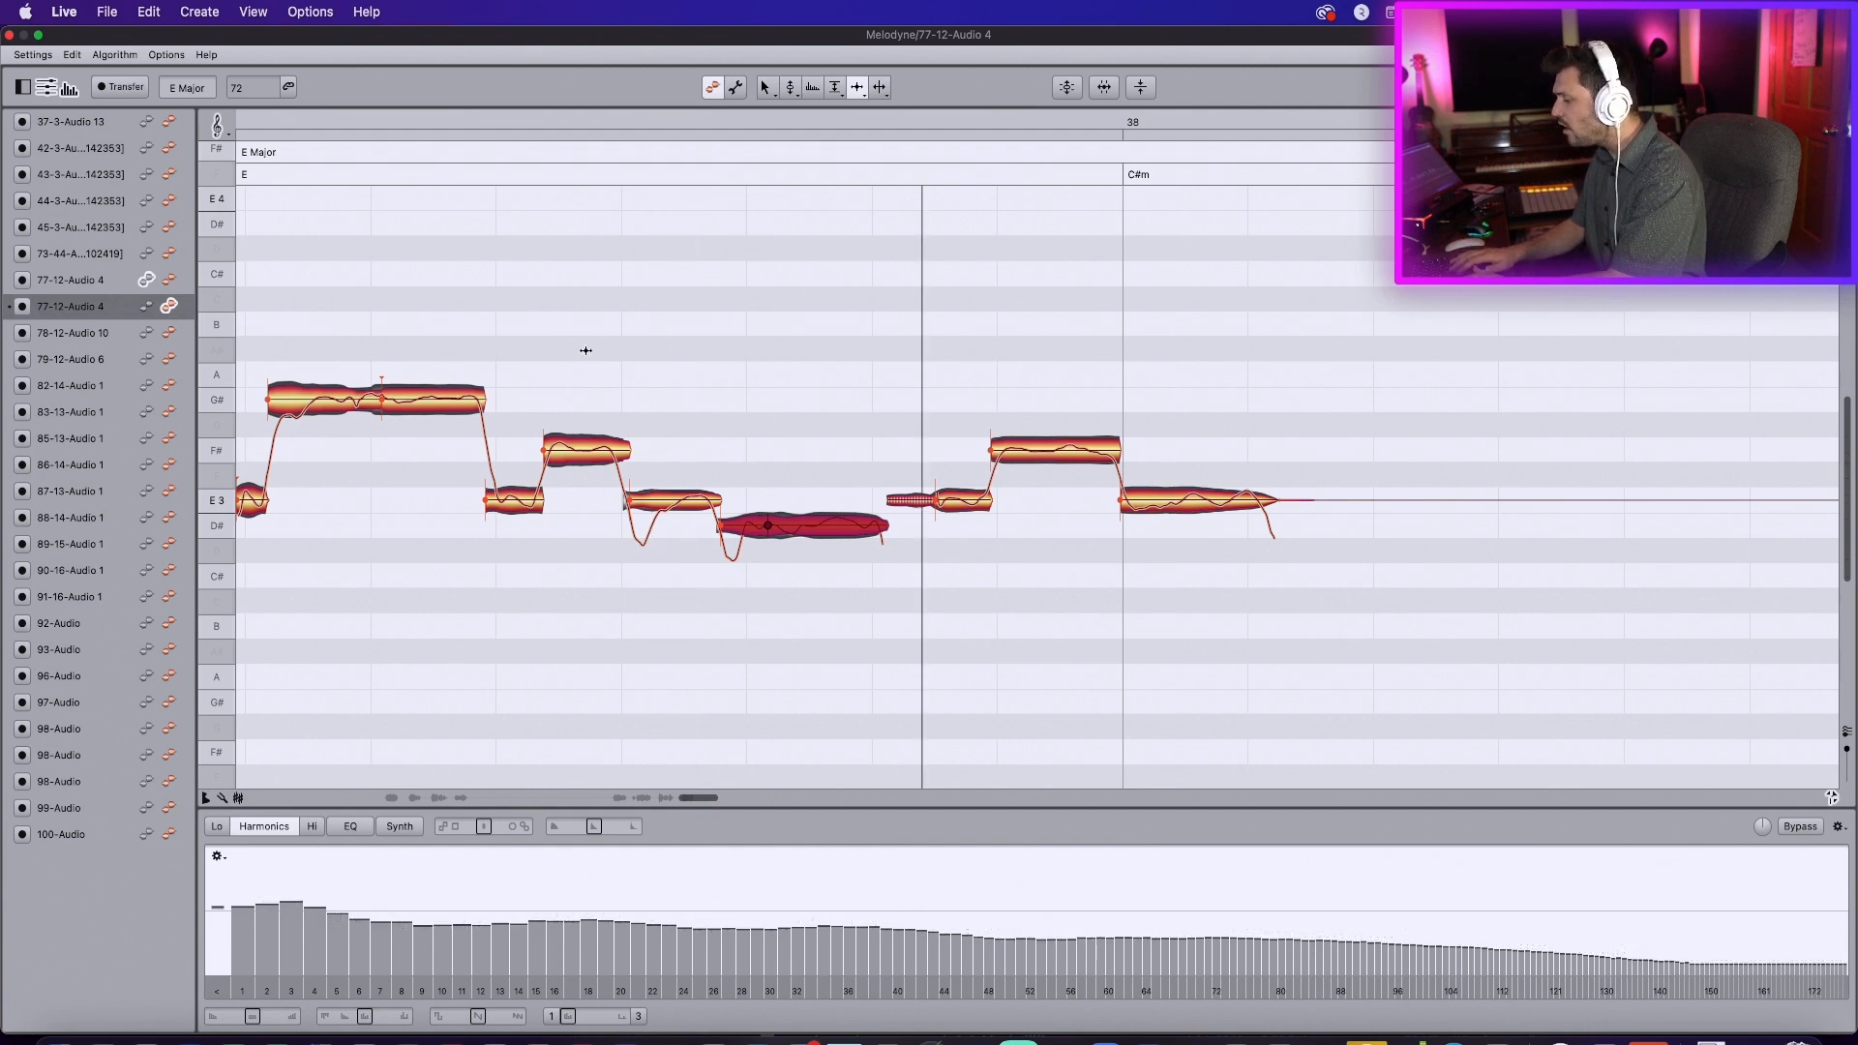
key(space)
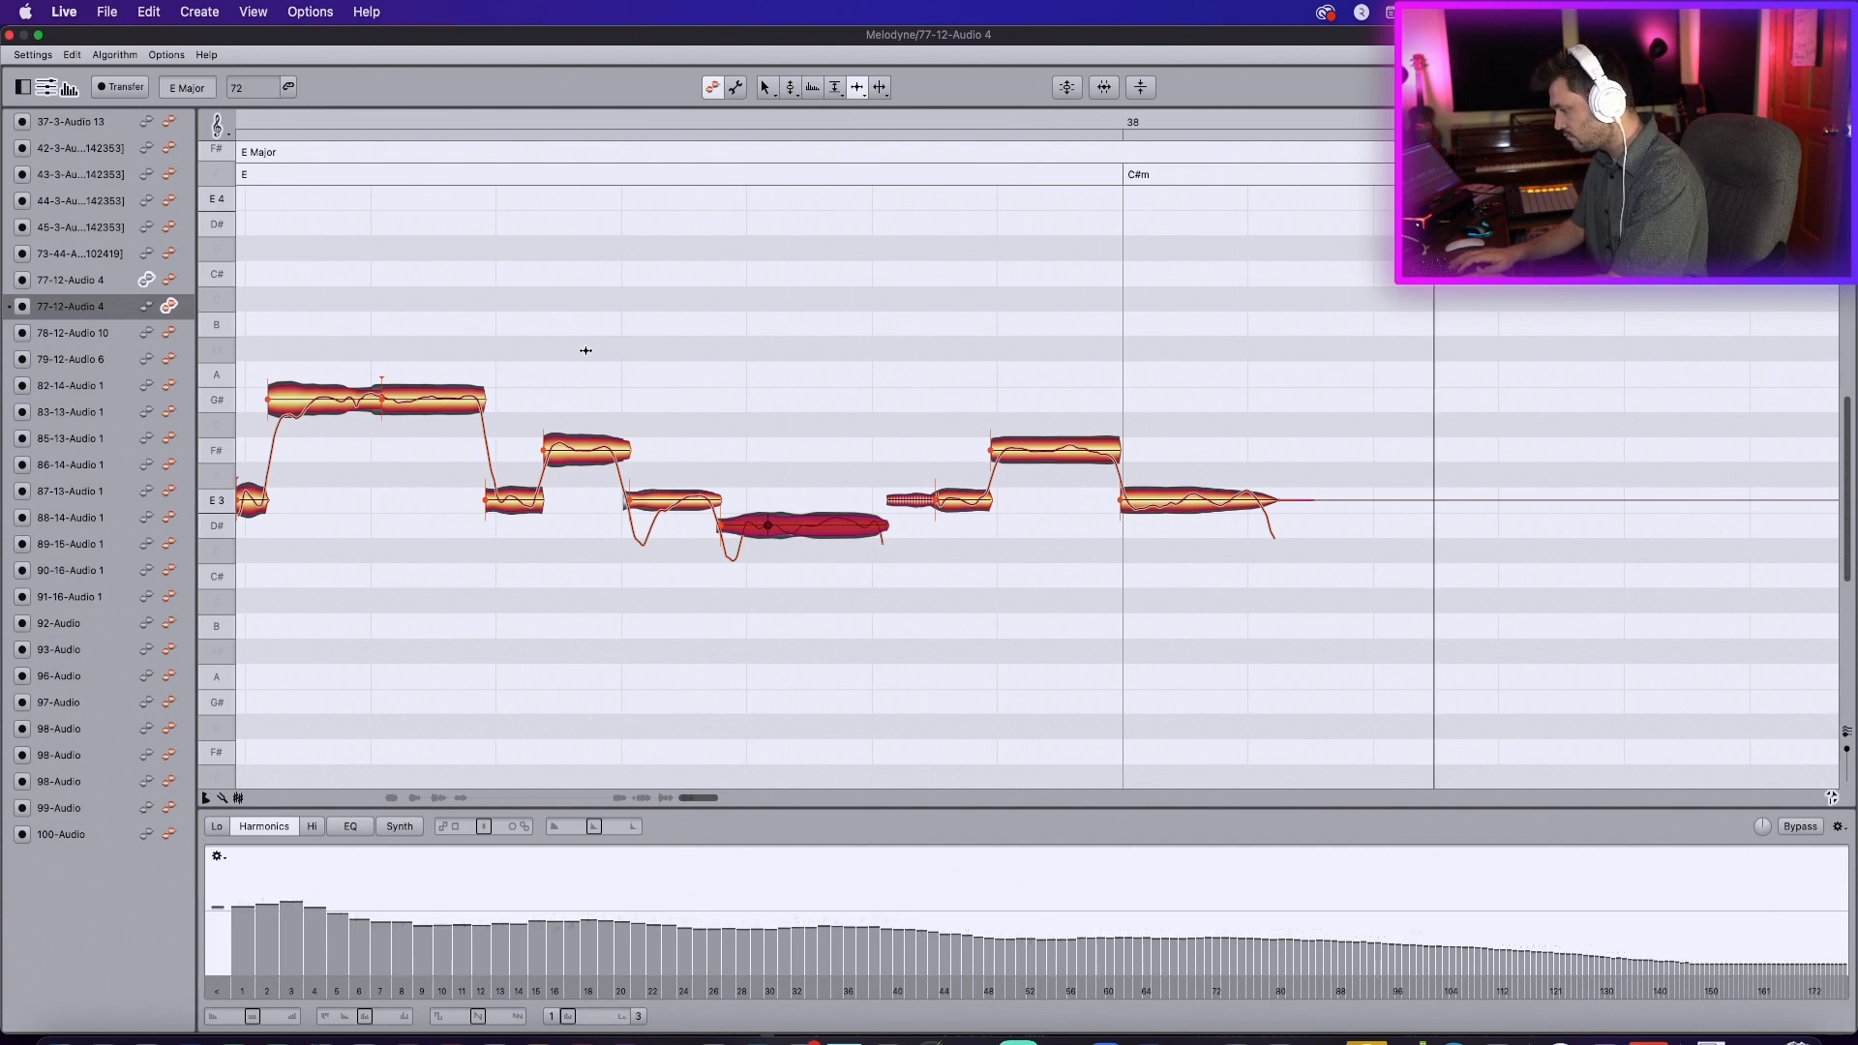
key(space)
scroll(391, 306, left, 2)
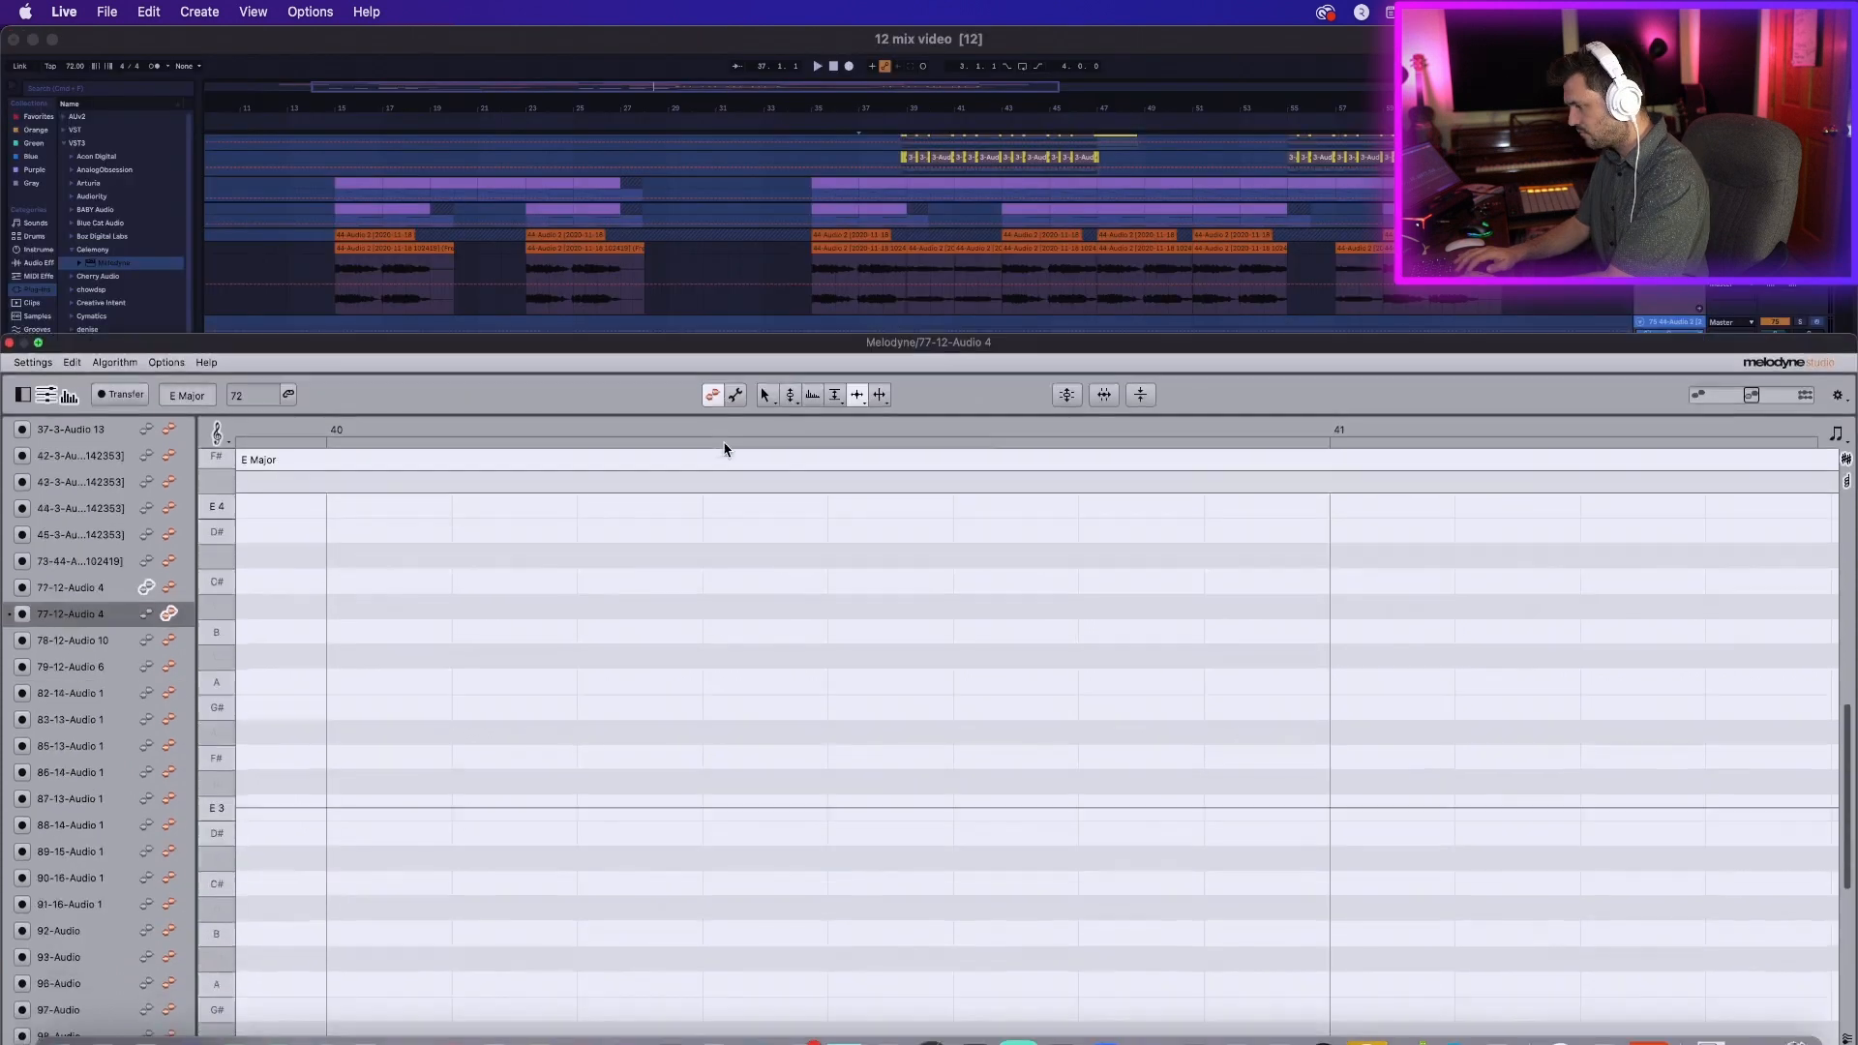
Step: Play the phrase from bar 37 again and try the D# note's time handle close to the note's end
scroll(725, 450, up, 5)
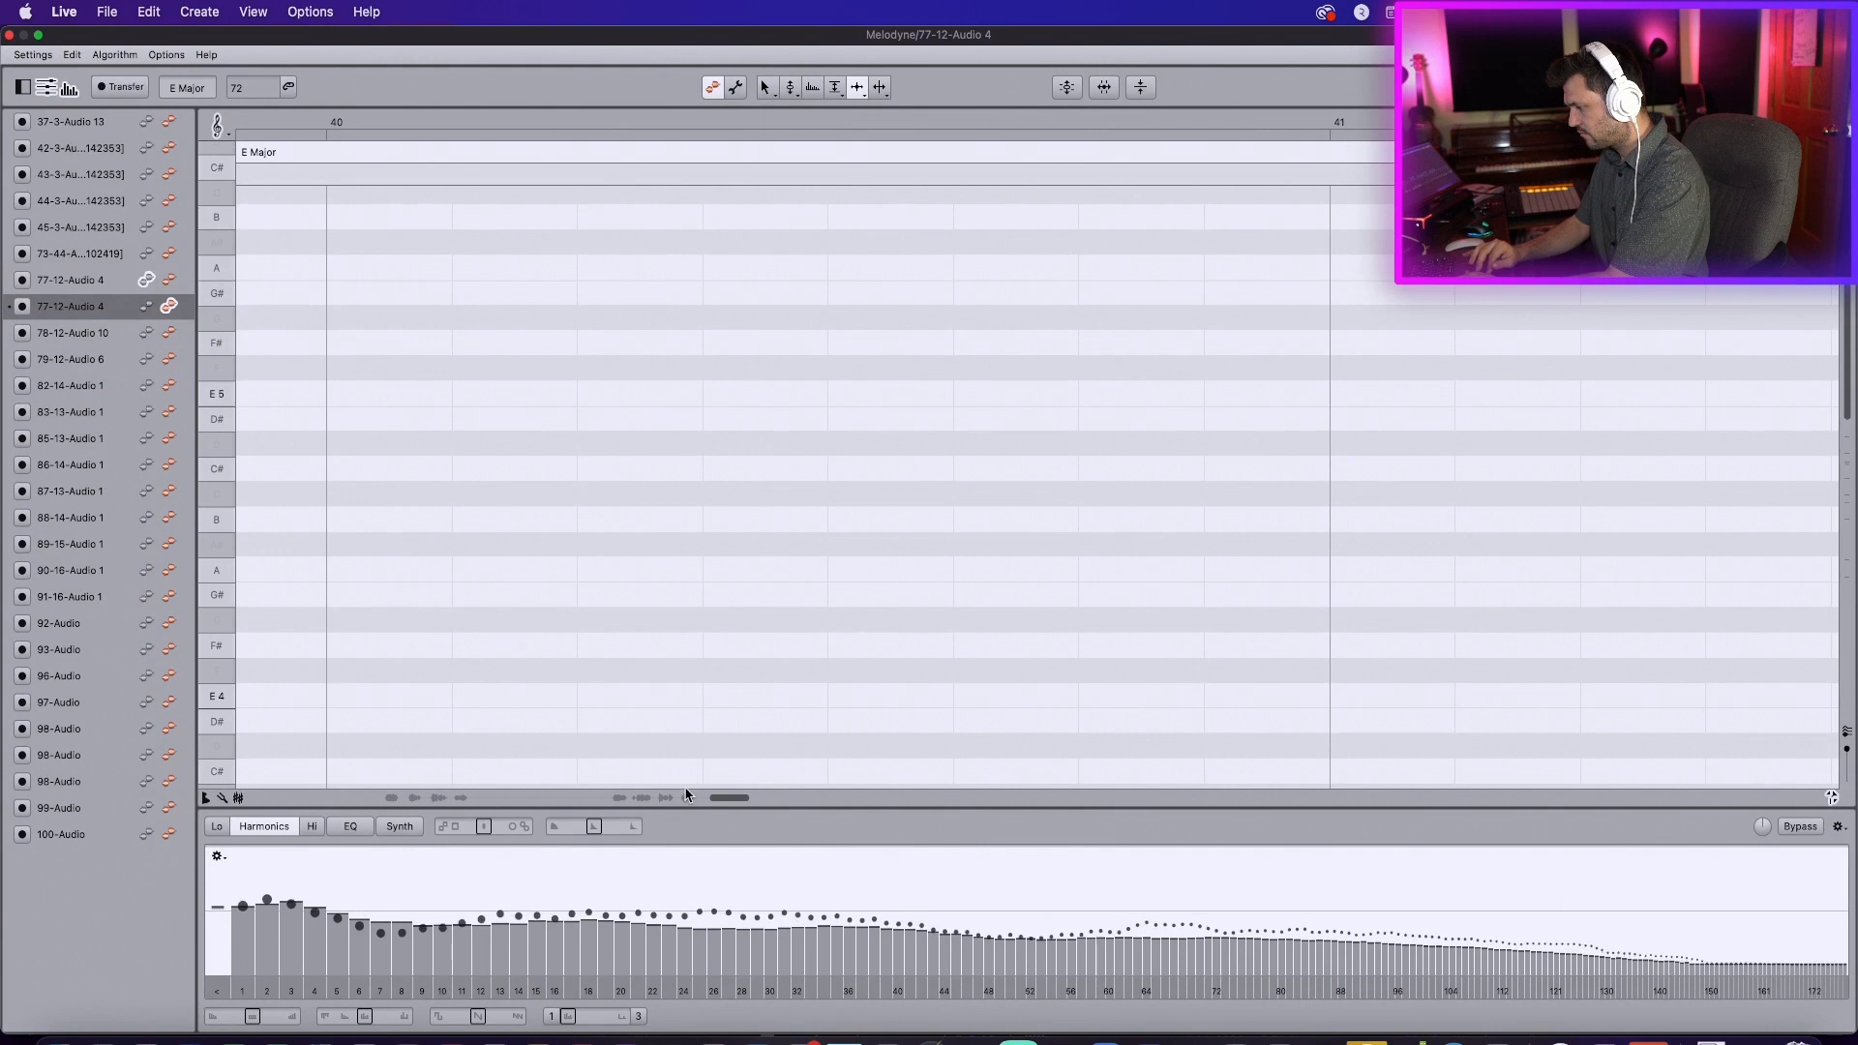
key(space)
scroll(987, 567, down, 7)
scroll(988, 566, left, 10)
scroll(989, 570, right, 1)
key(space)
scroll(991, 574, up, 1)
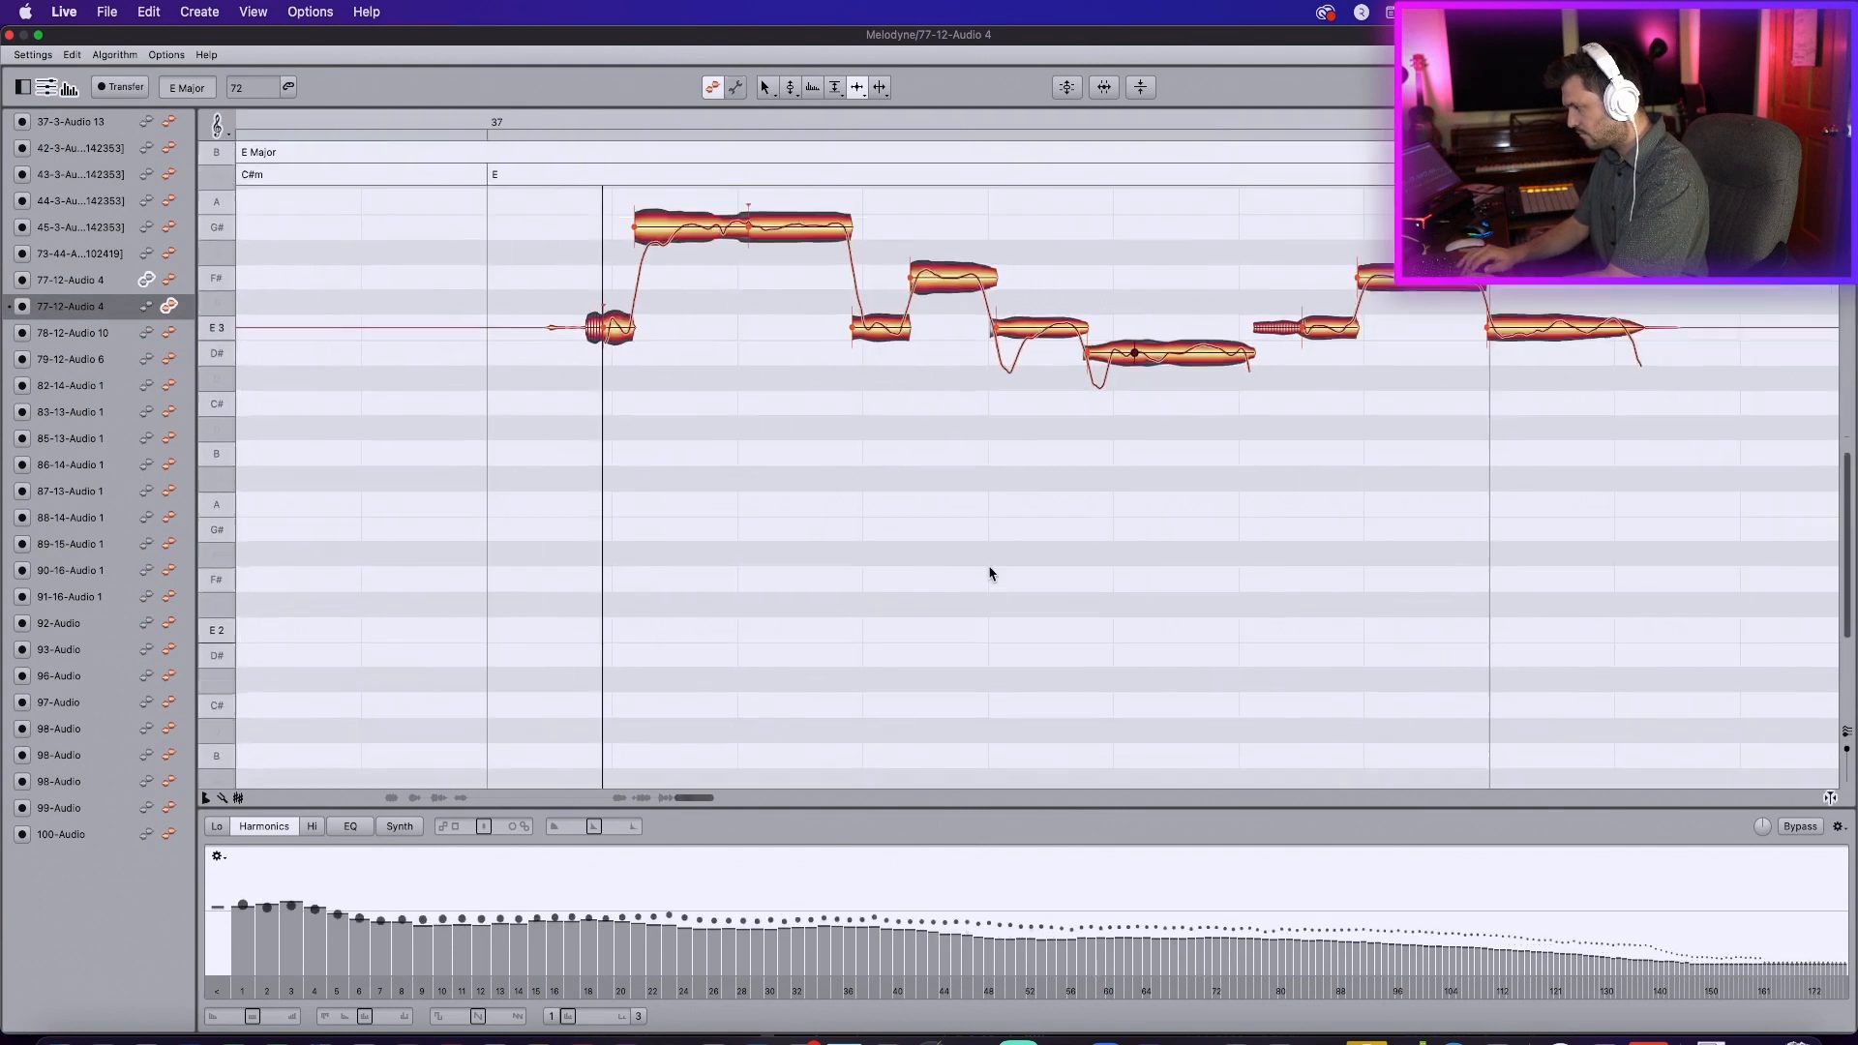
scroll(990, 574, up, 2)
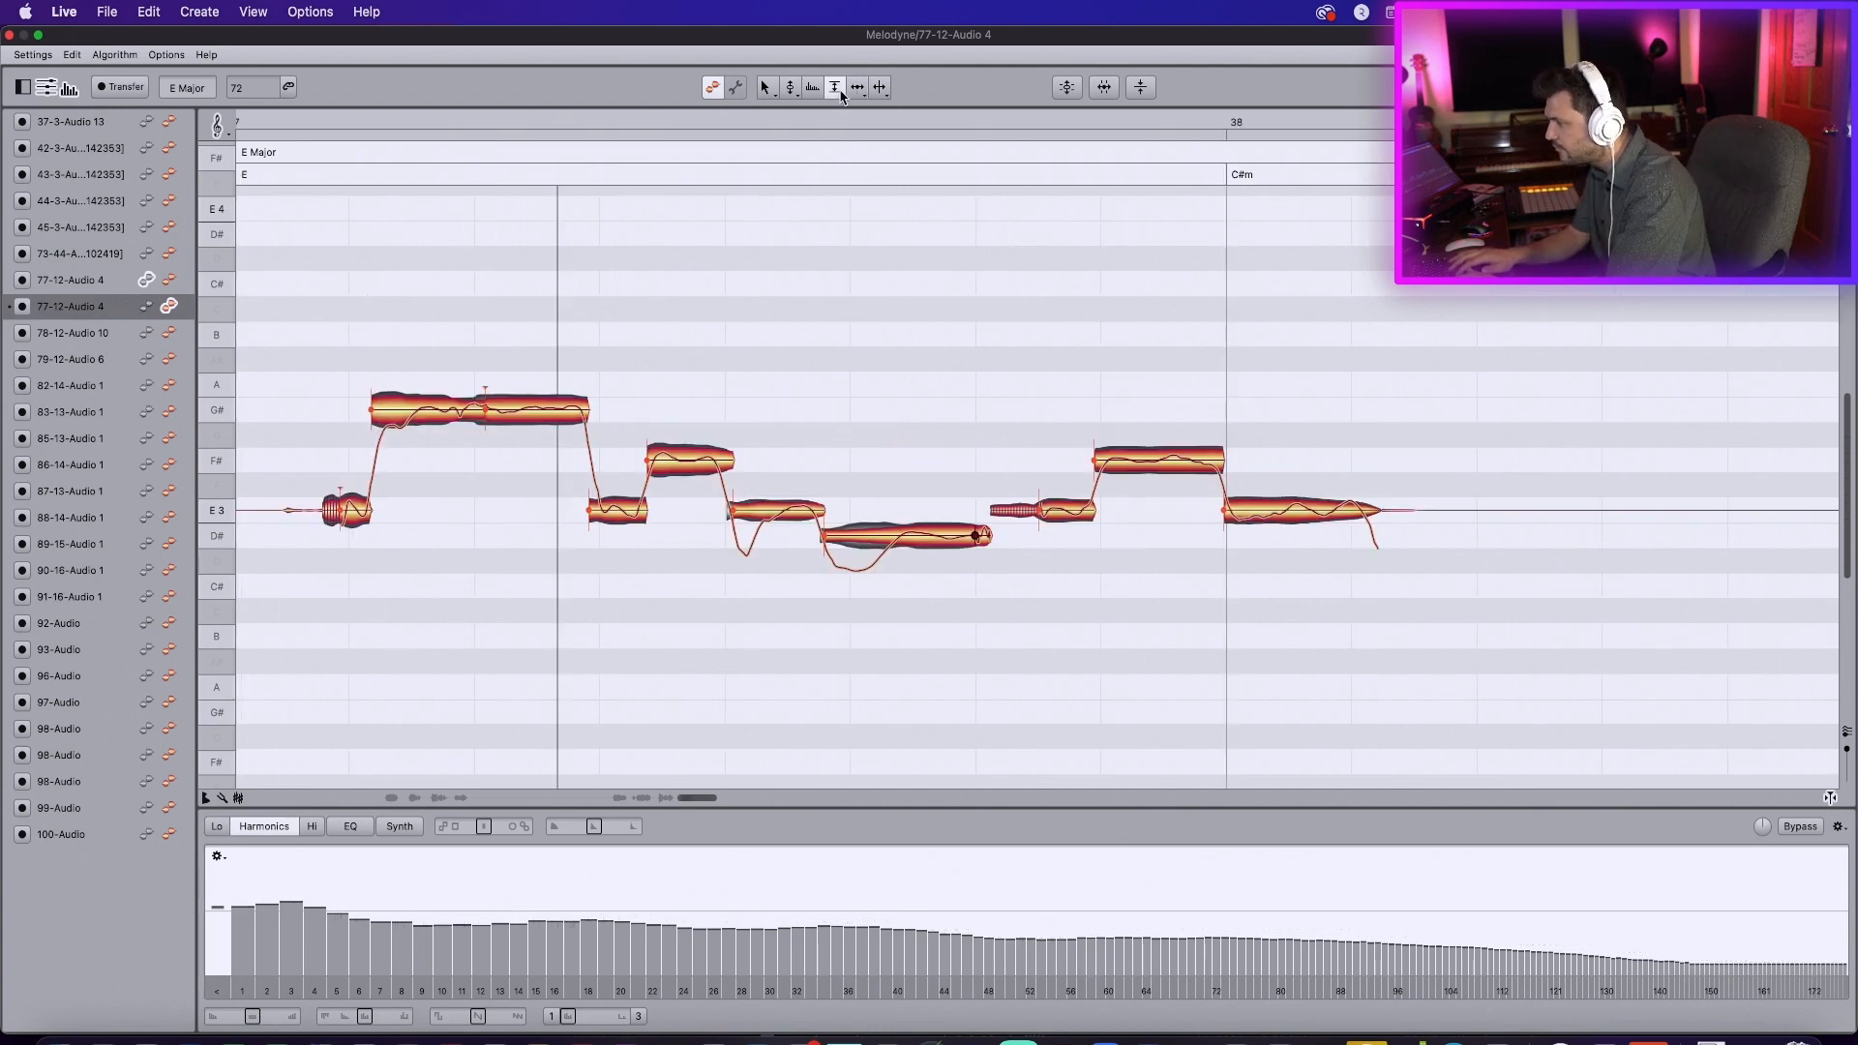
Step: Try starting the long D# note slightly later with the Timing tool, audition it, and undo the shift
click(857, 88)
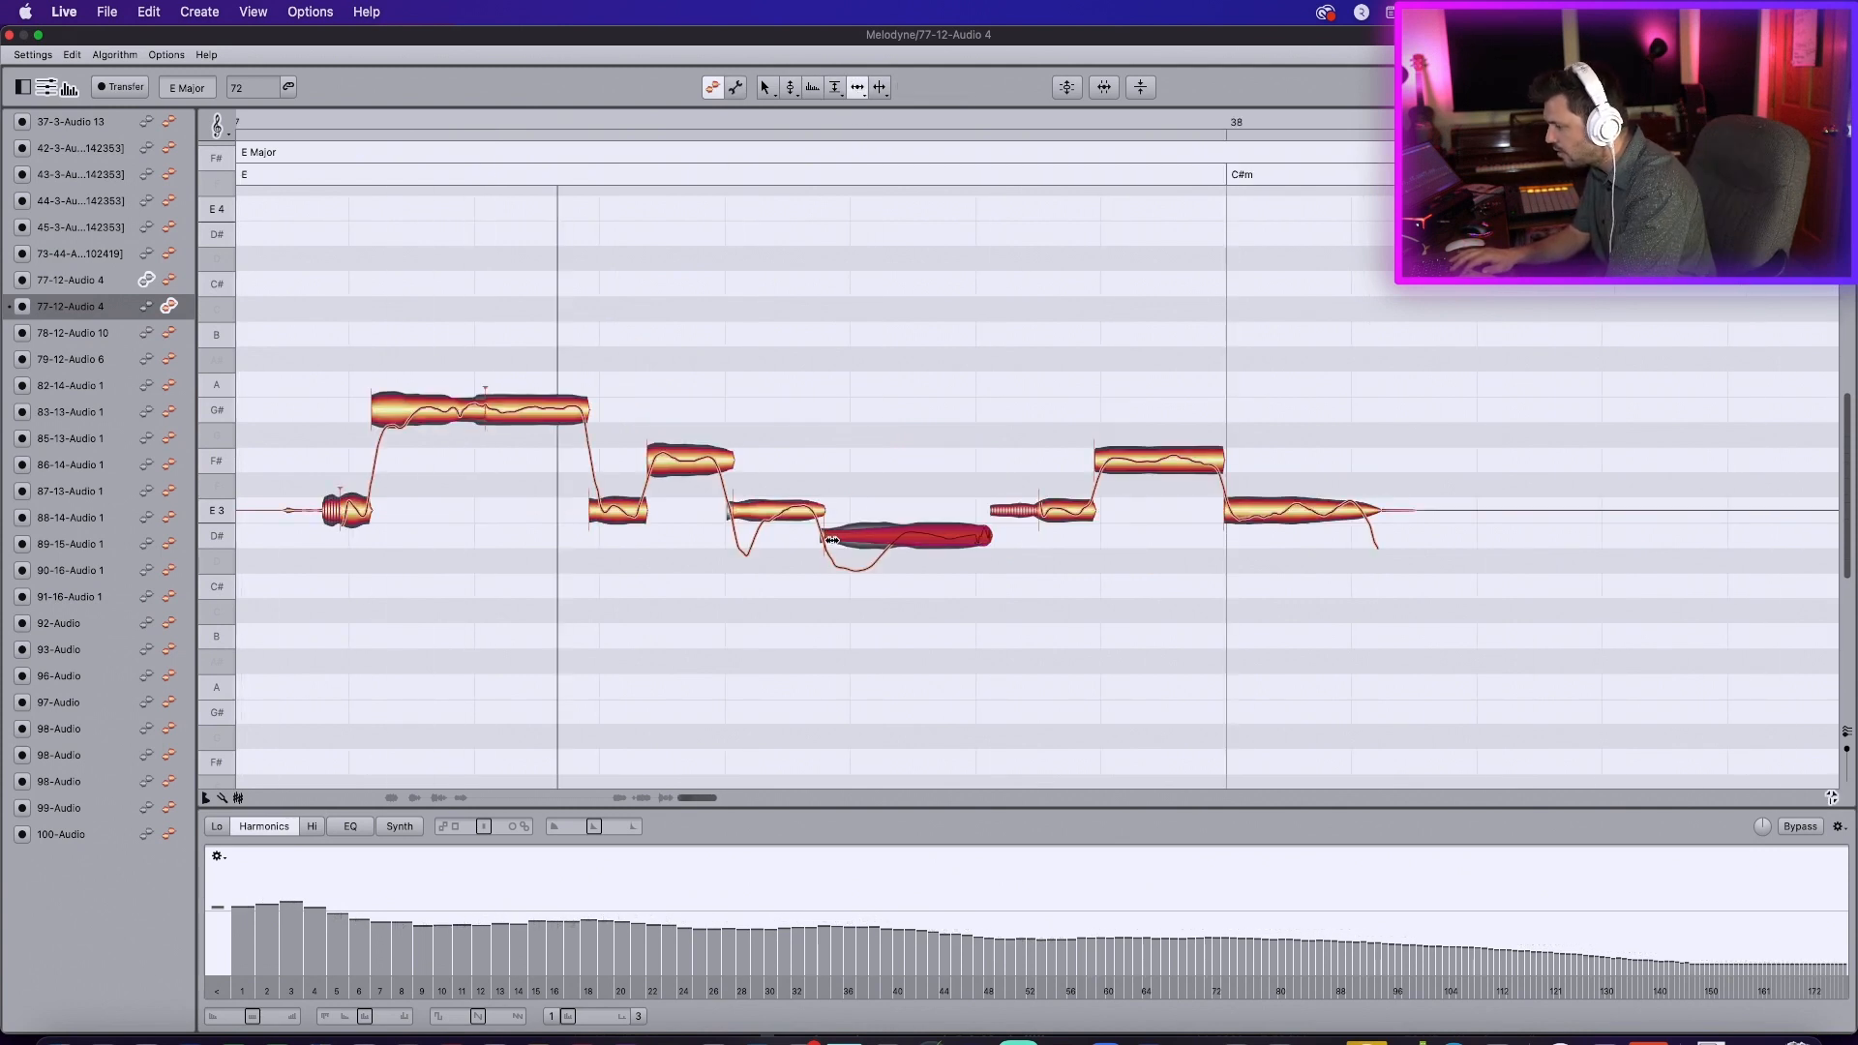
key(space)
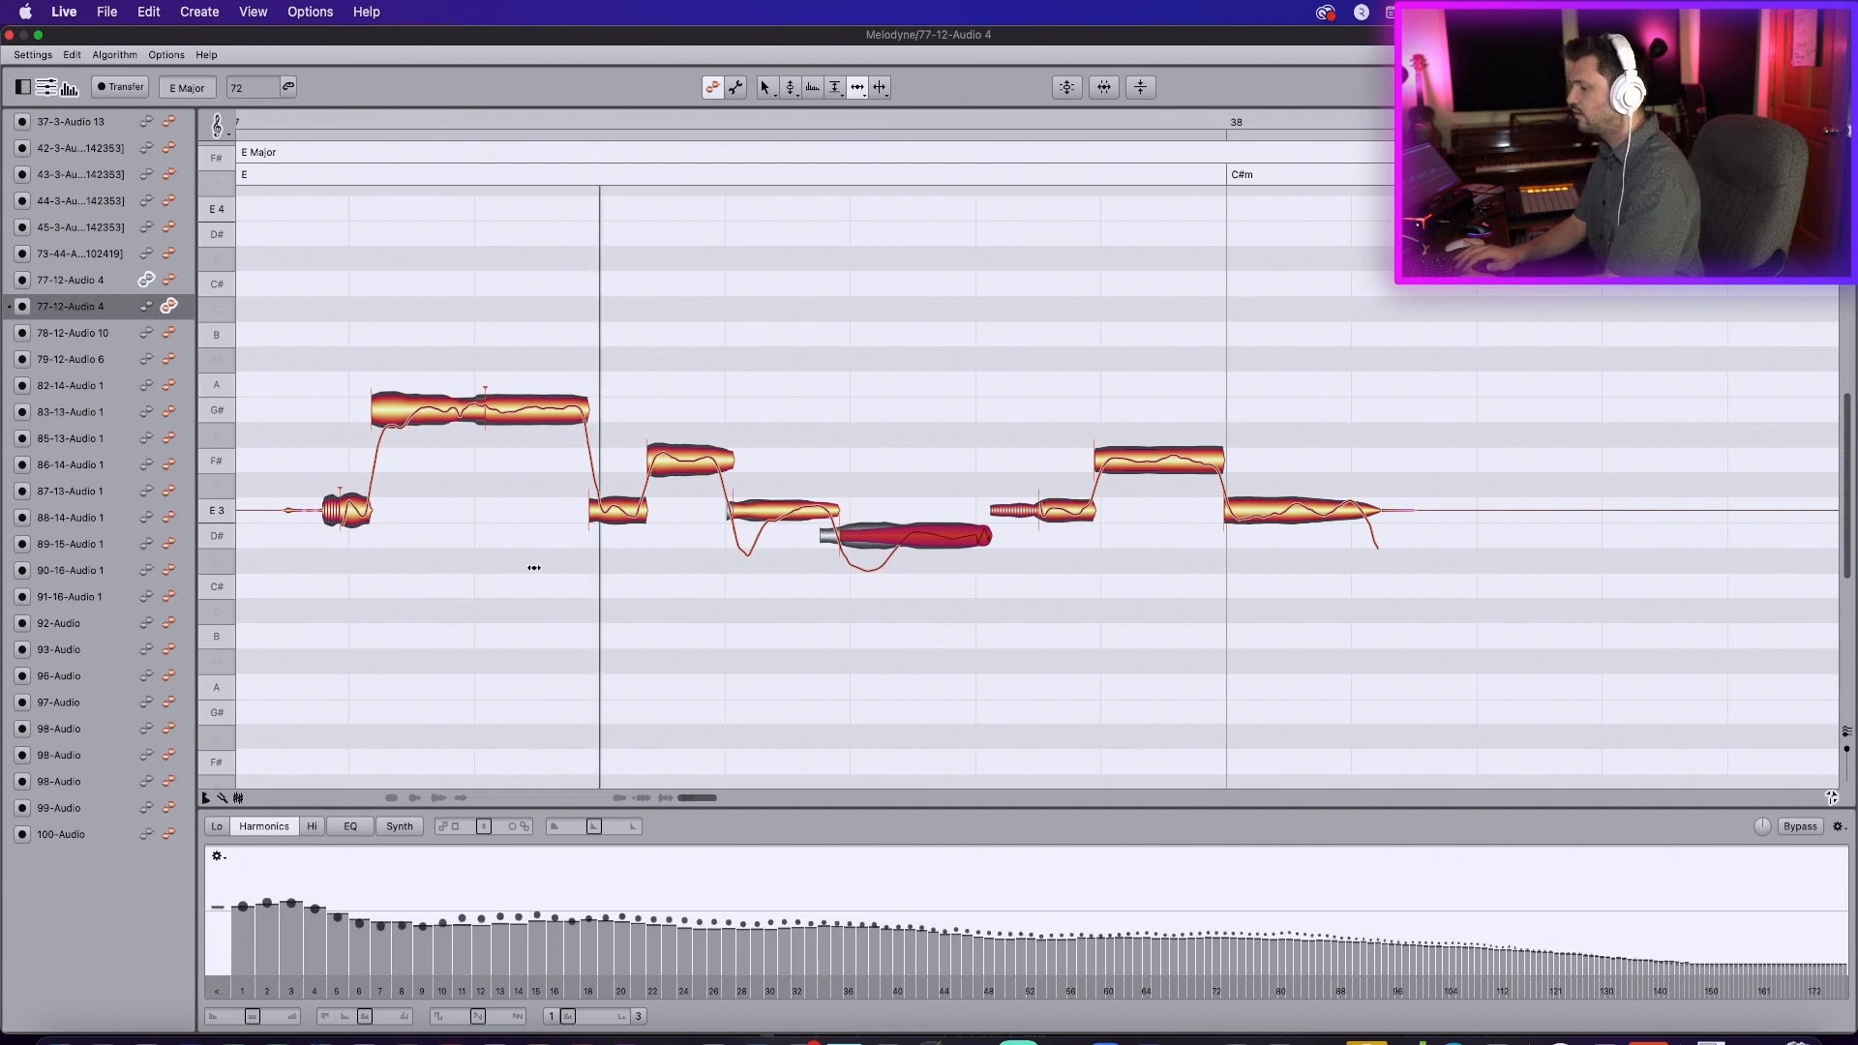
key(super+z)
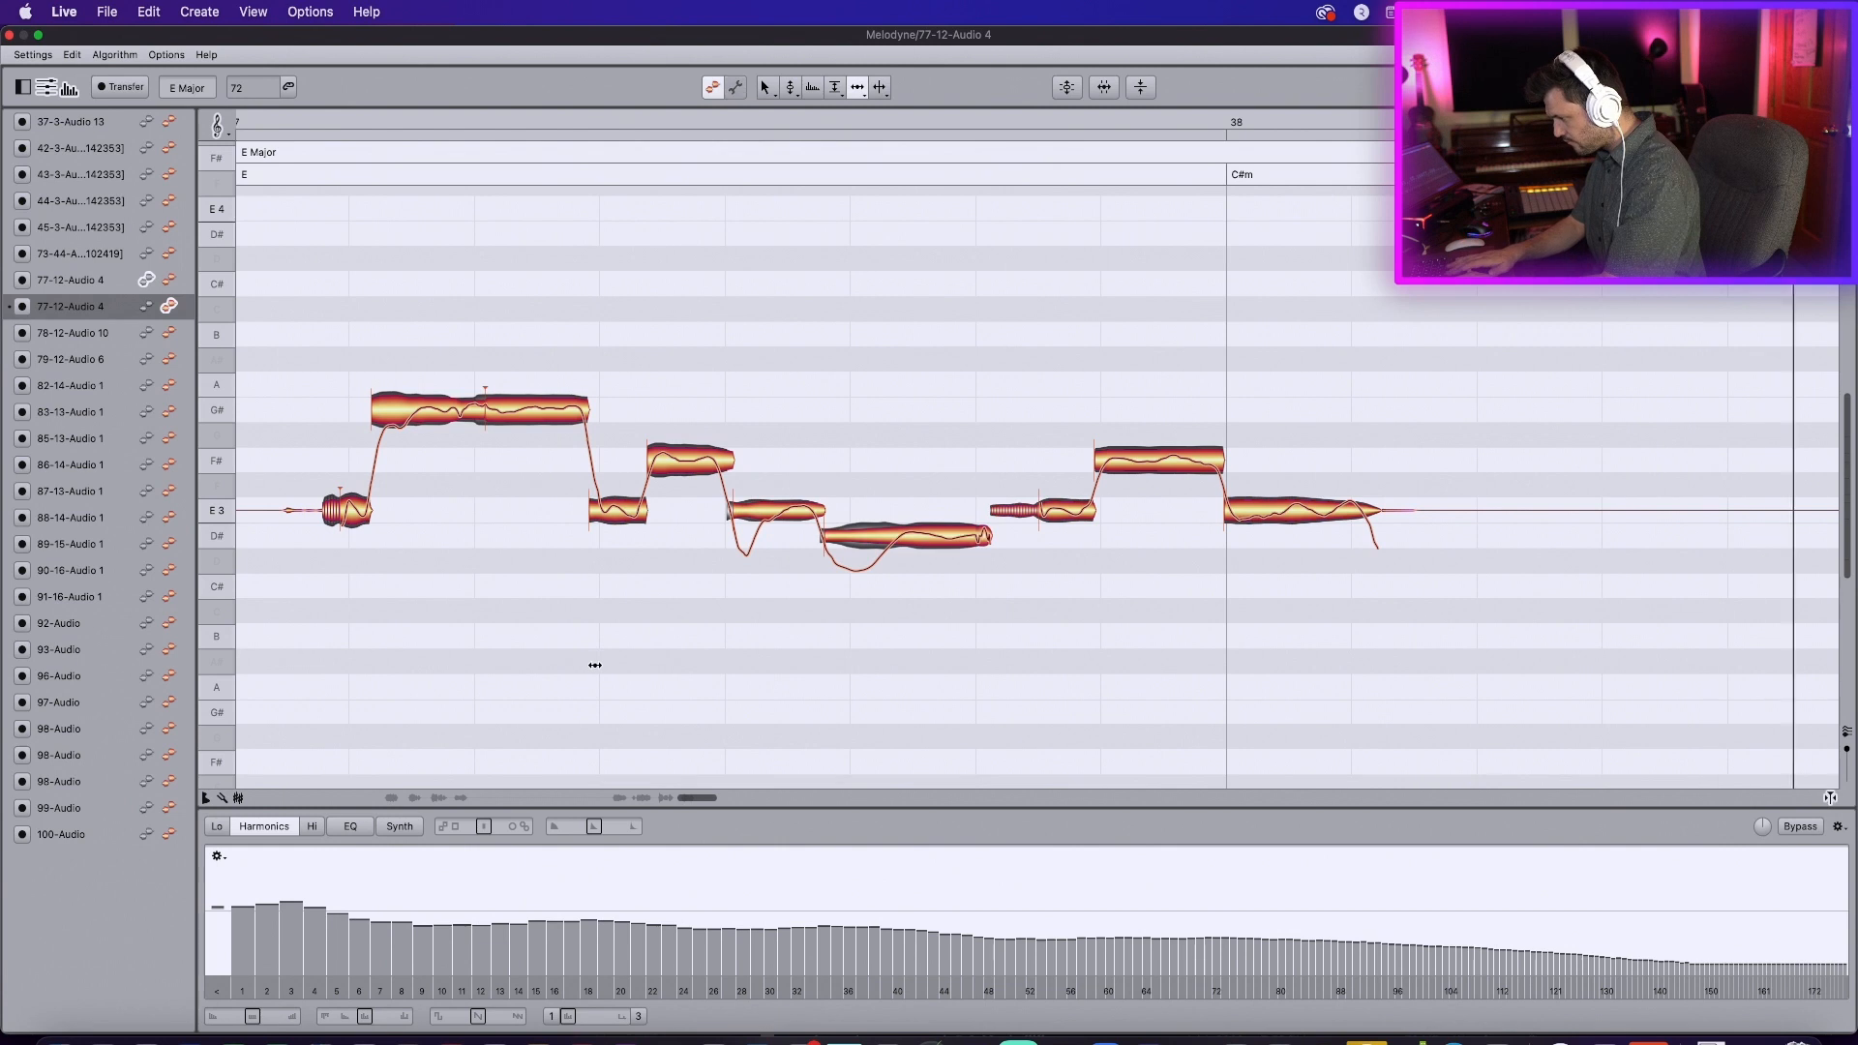
Step: Start the long D# note before bar 38 slightly later, keep its time handle in the first half, and play the phrase
scroll(680, 583, left, 10)
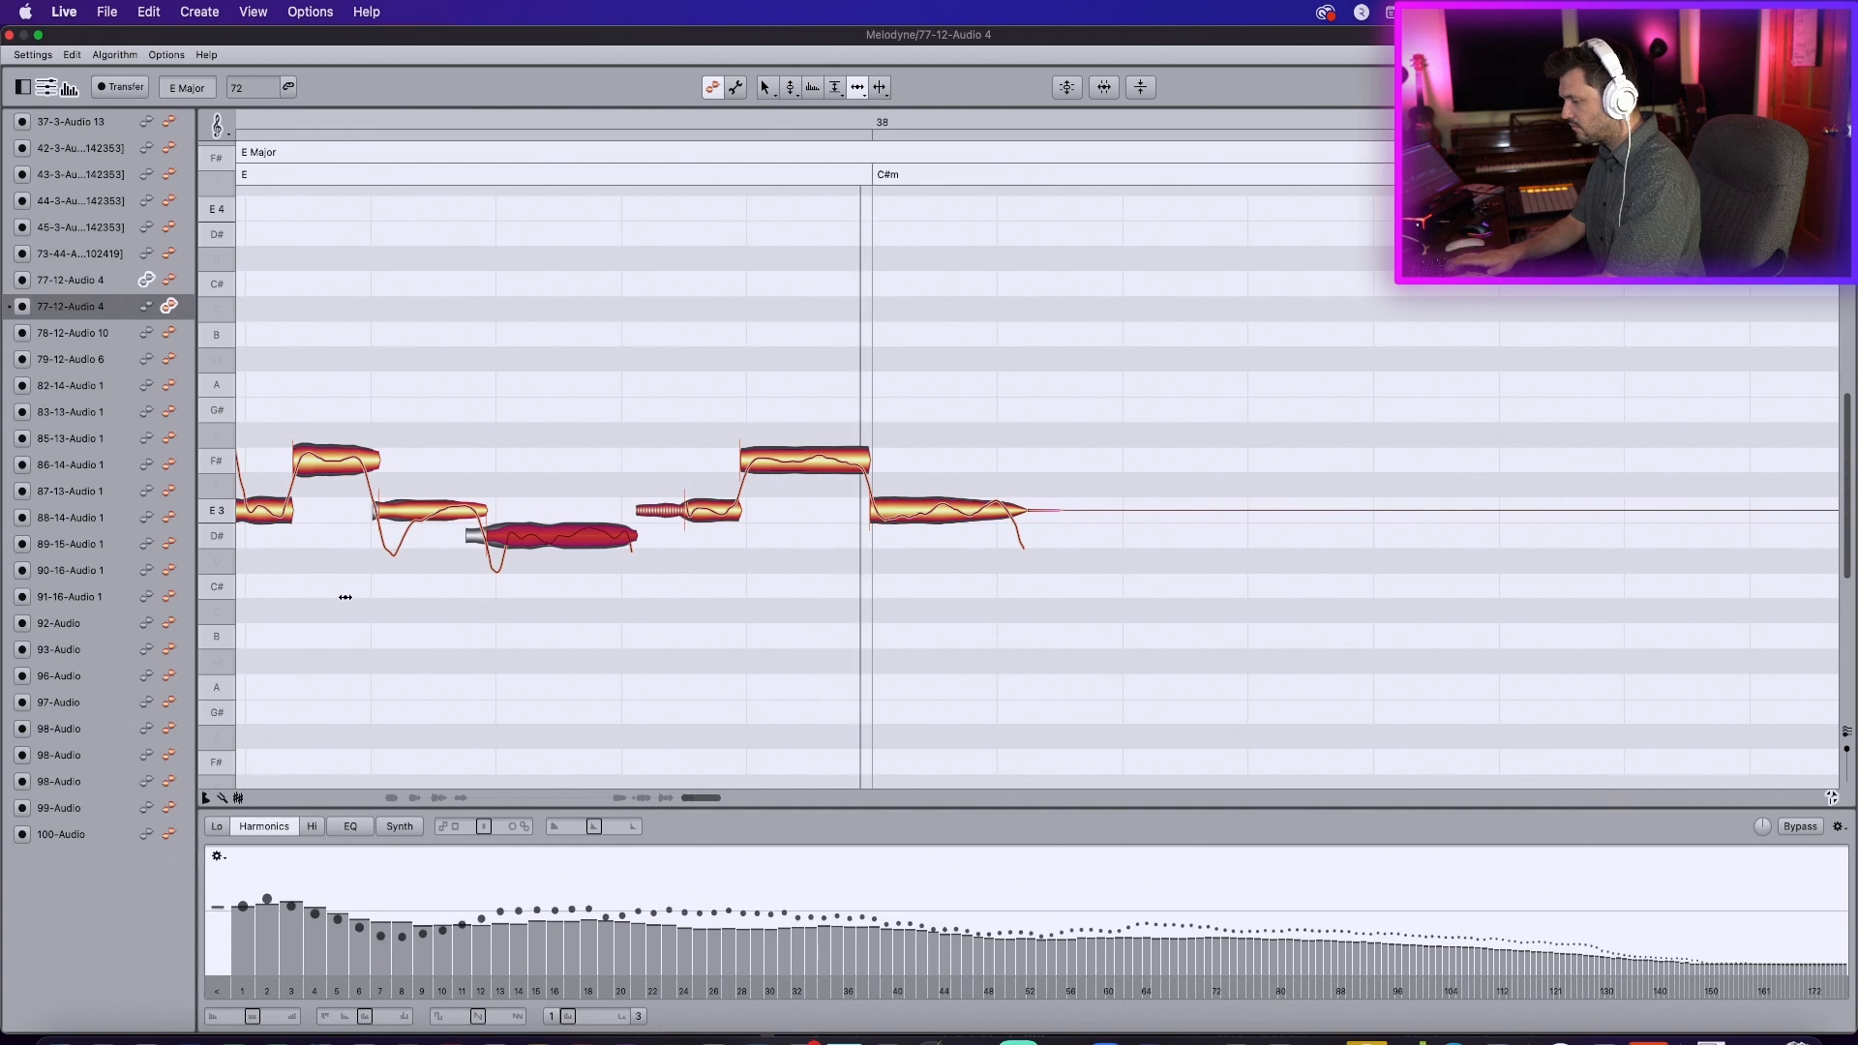
click(858, 88)
click(859, 111)
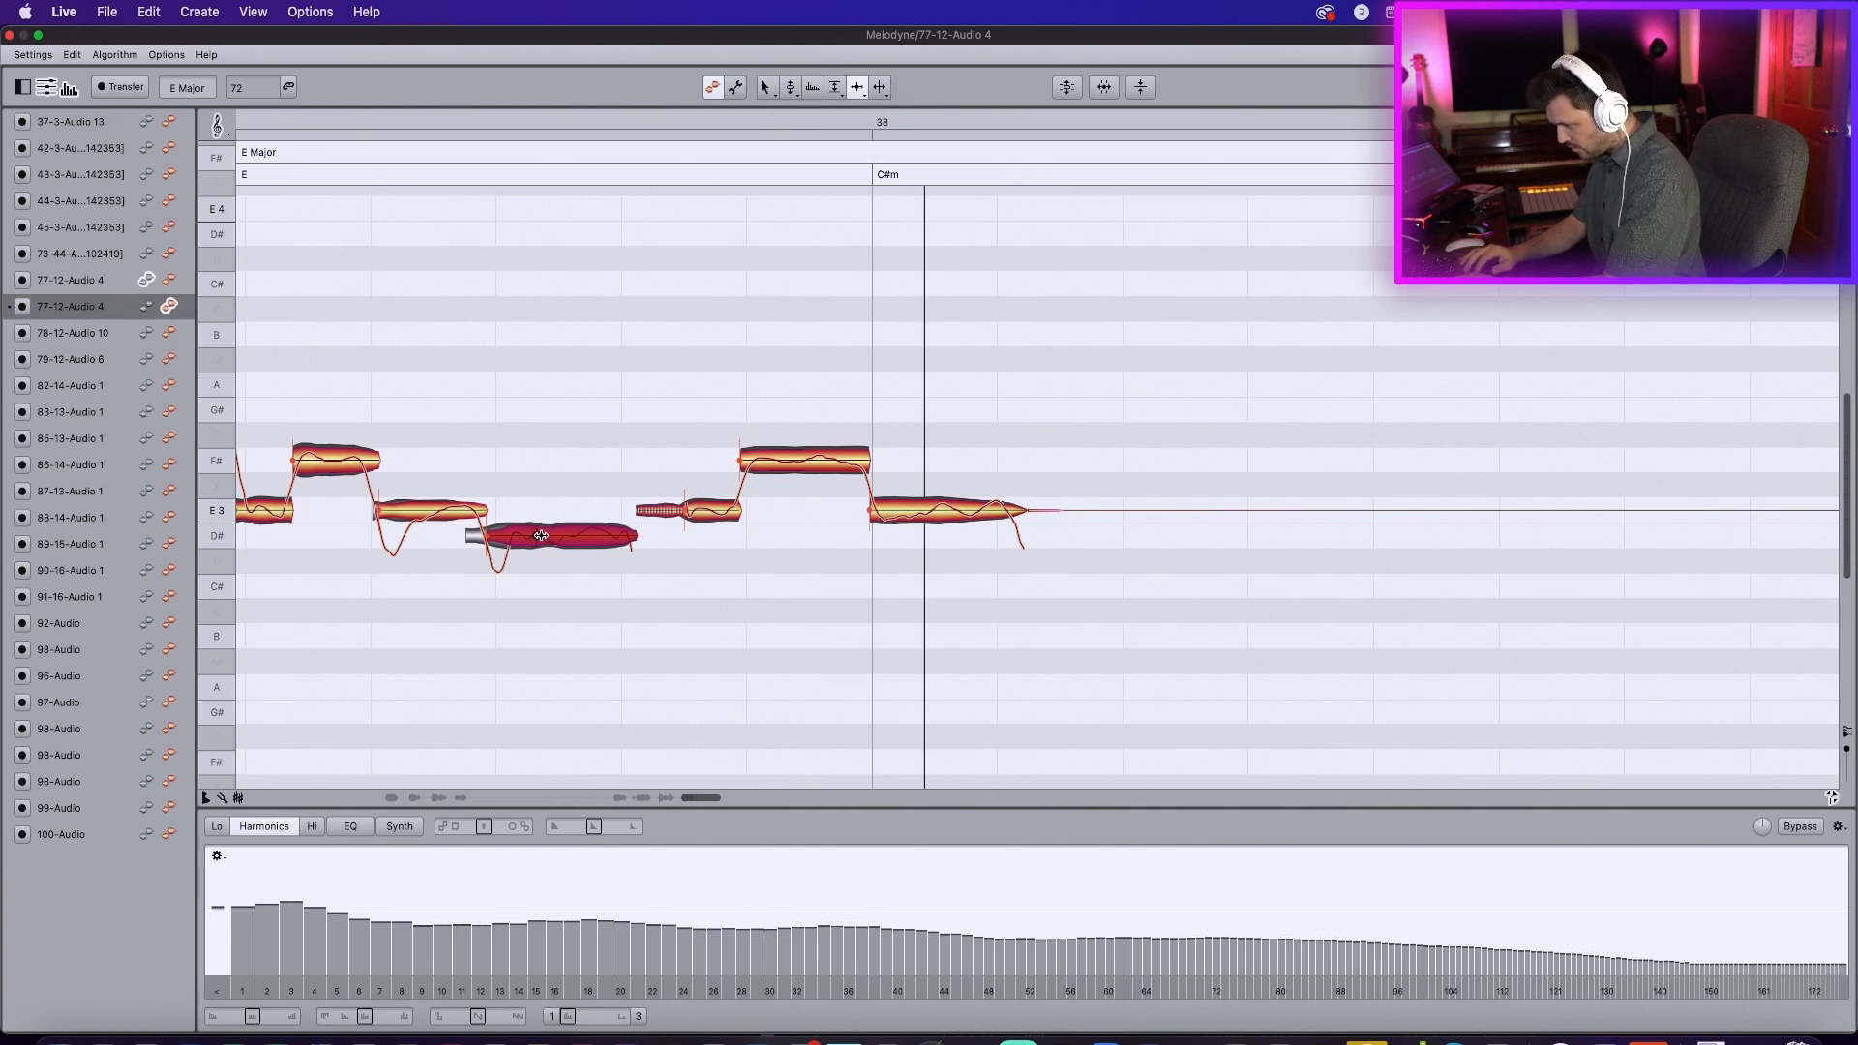
scroll(630, 681, left, 3)
key(space)
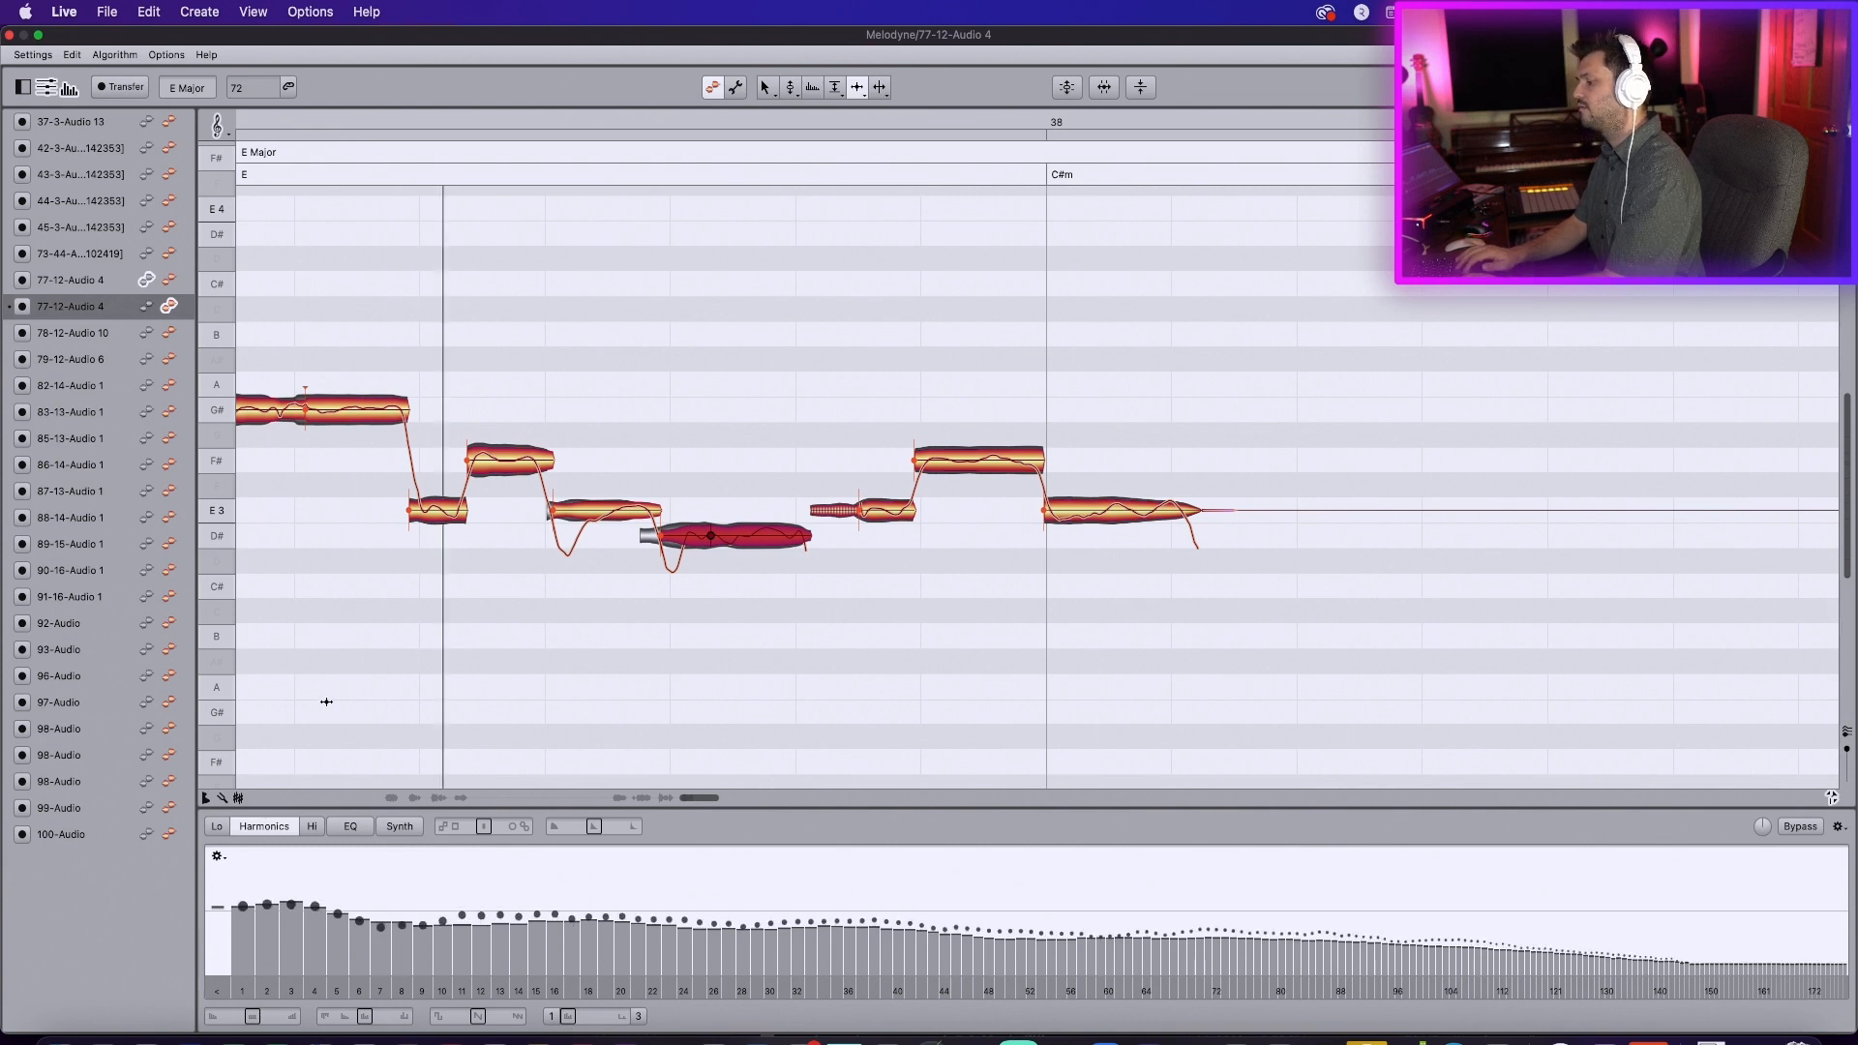
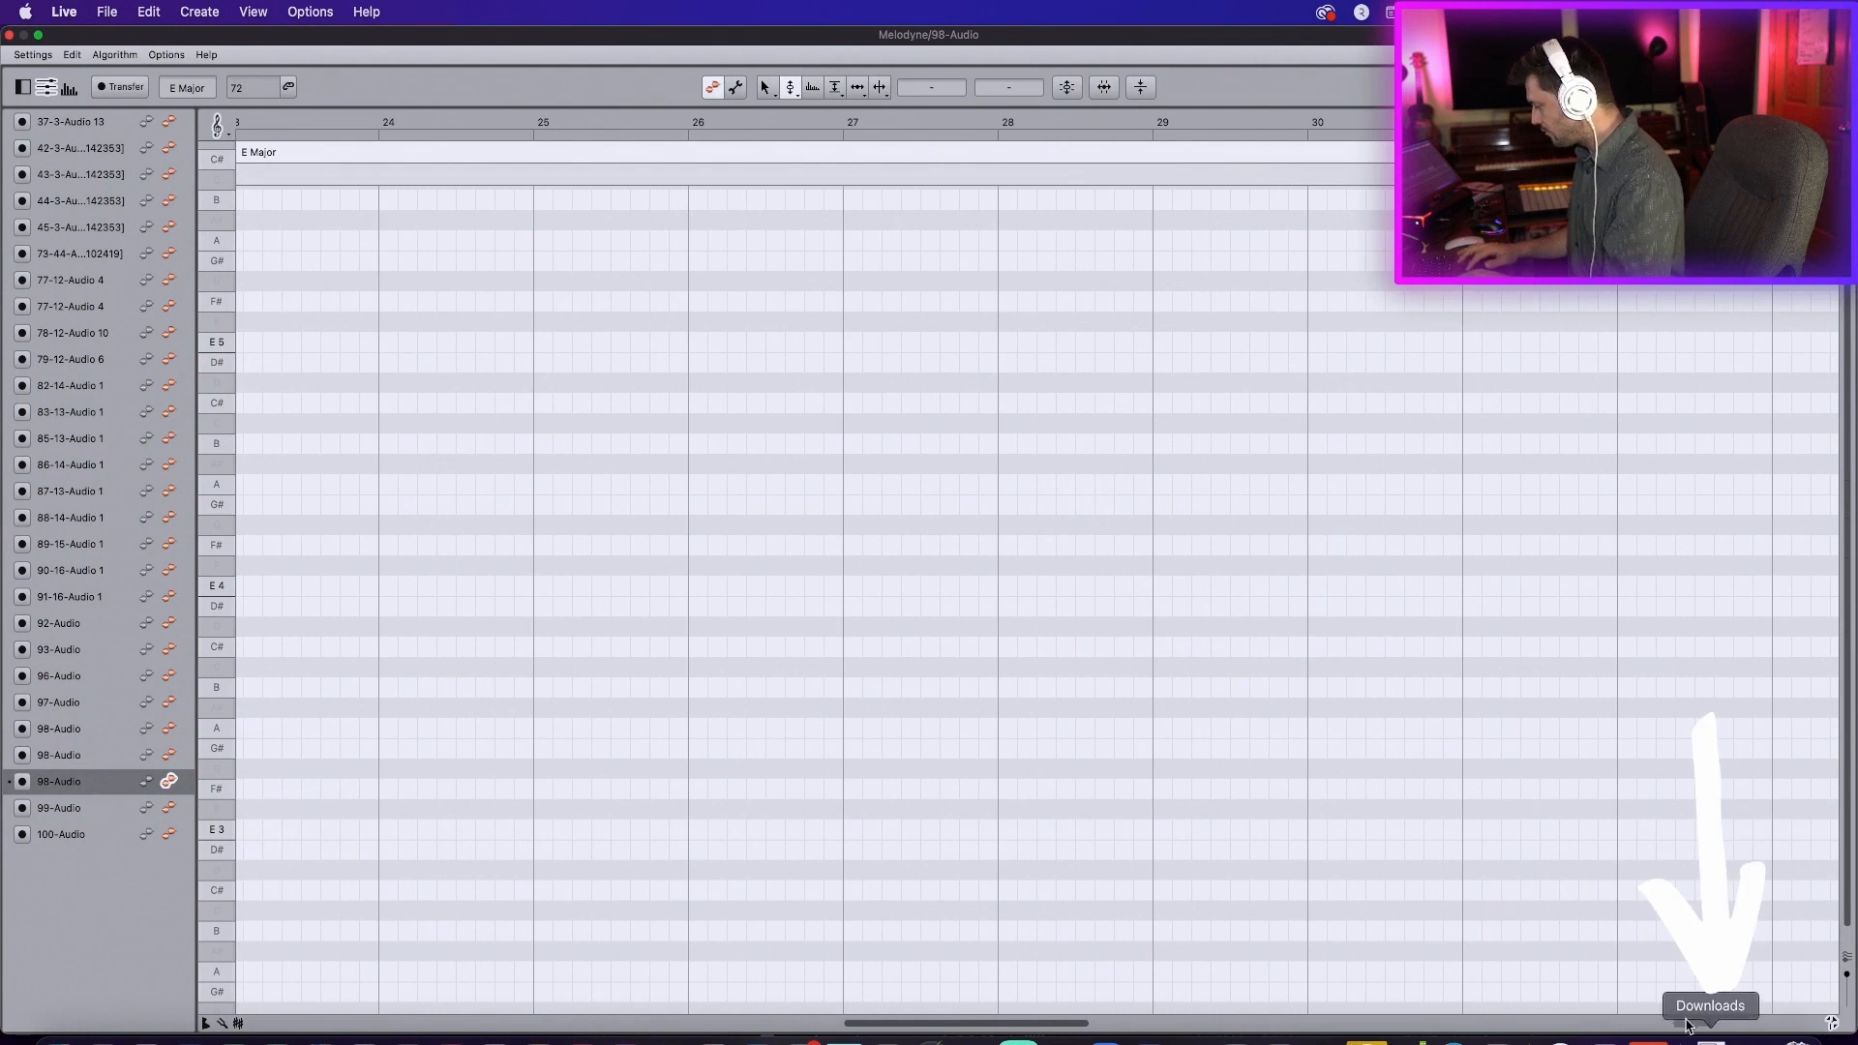
Step: Snap all notes of the 98-Audio phrase from bar 57 to their nearest semitones and play the result
drag(1681, 1021, 1690, 1026)
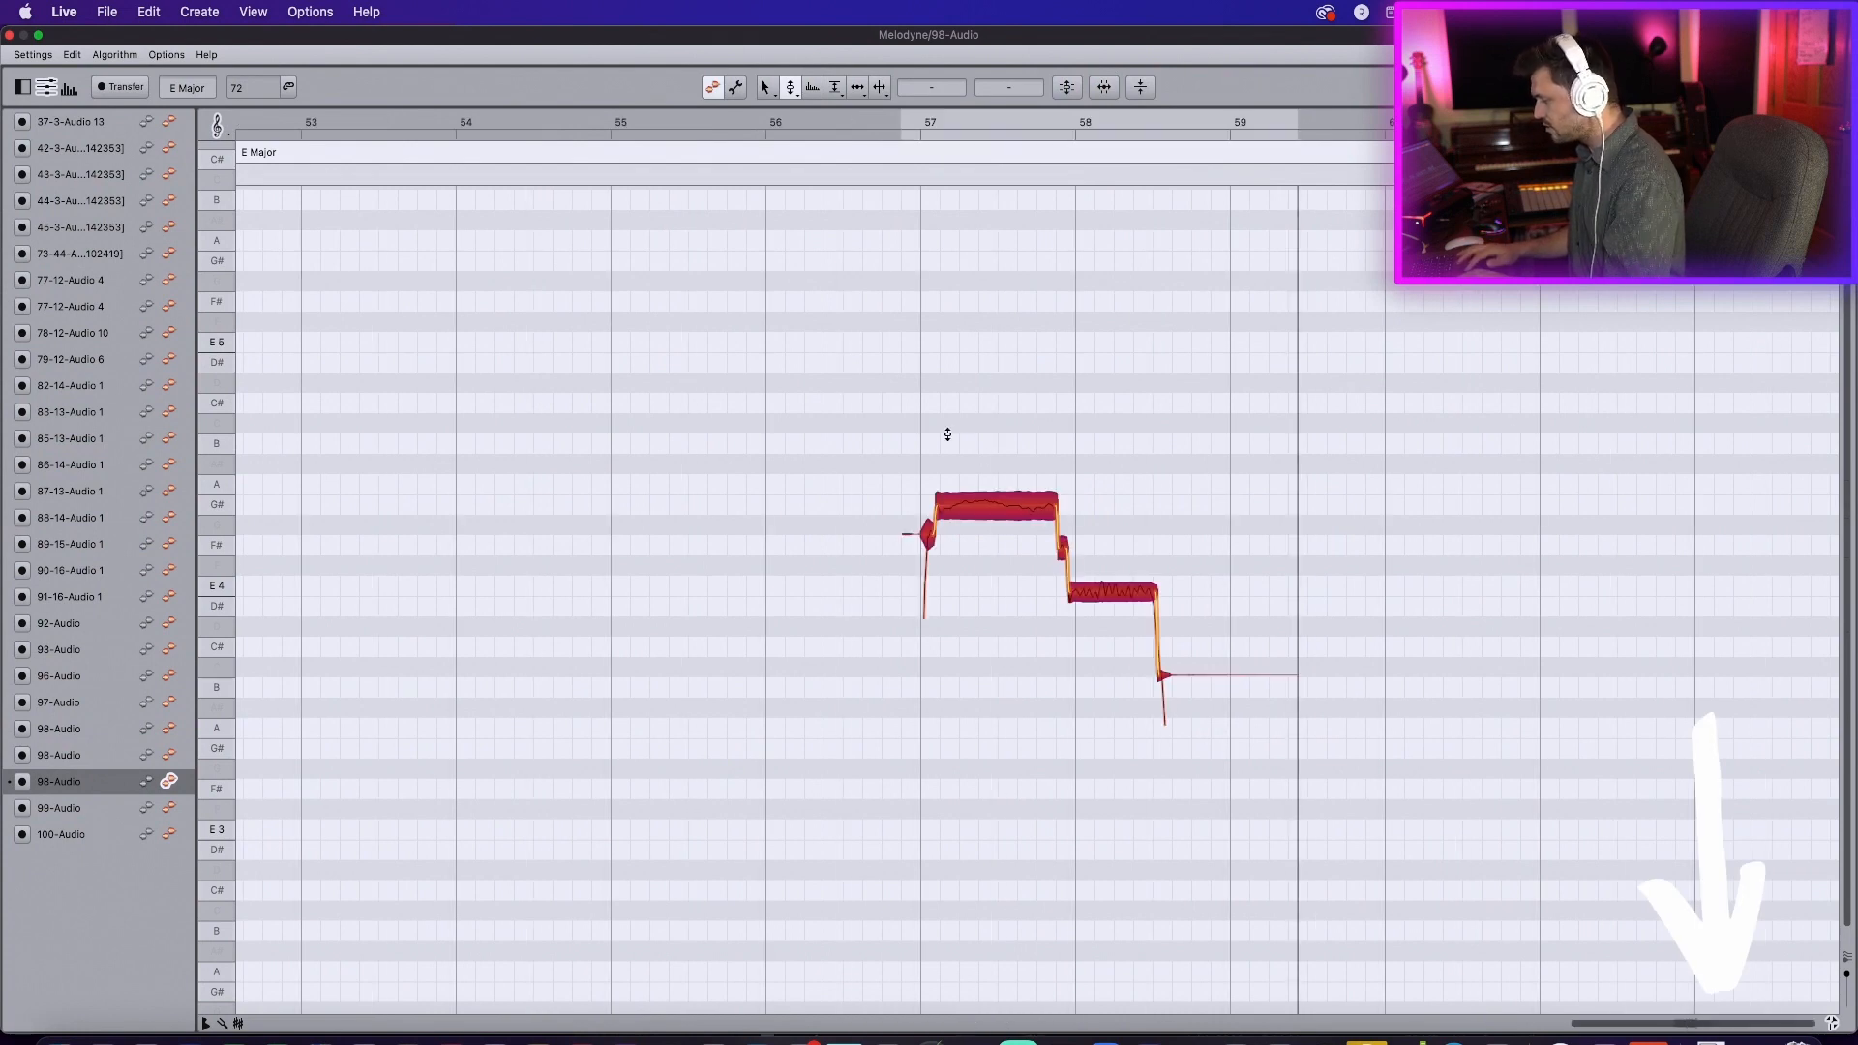
drag(871, 405, 1279, 735)
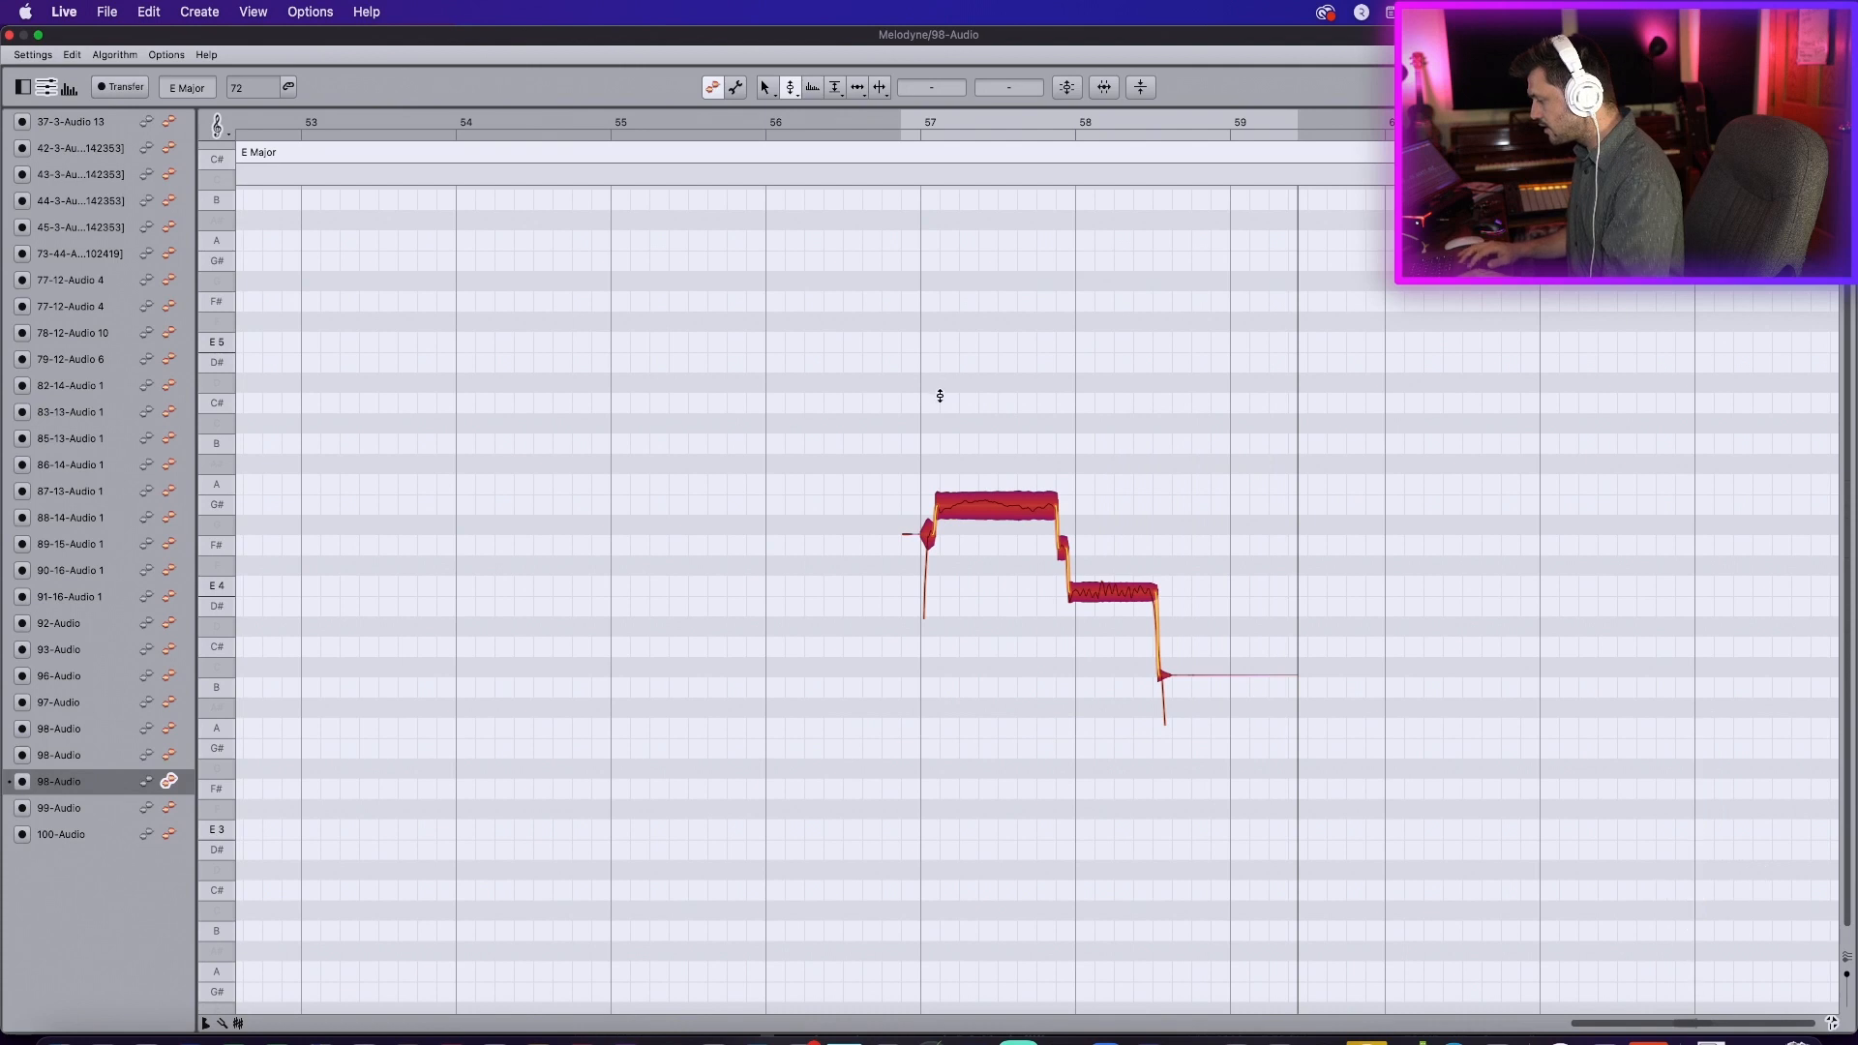
double_click(994, 509)
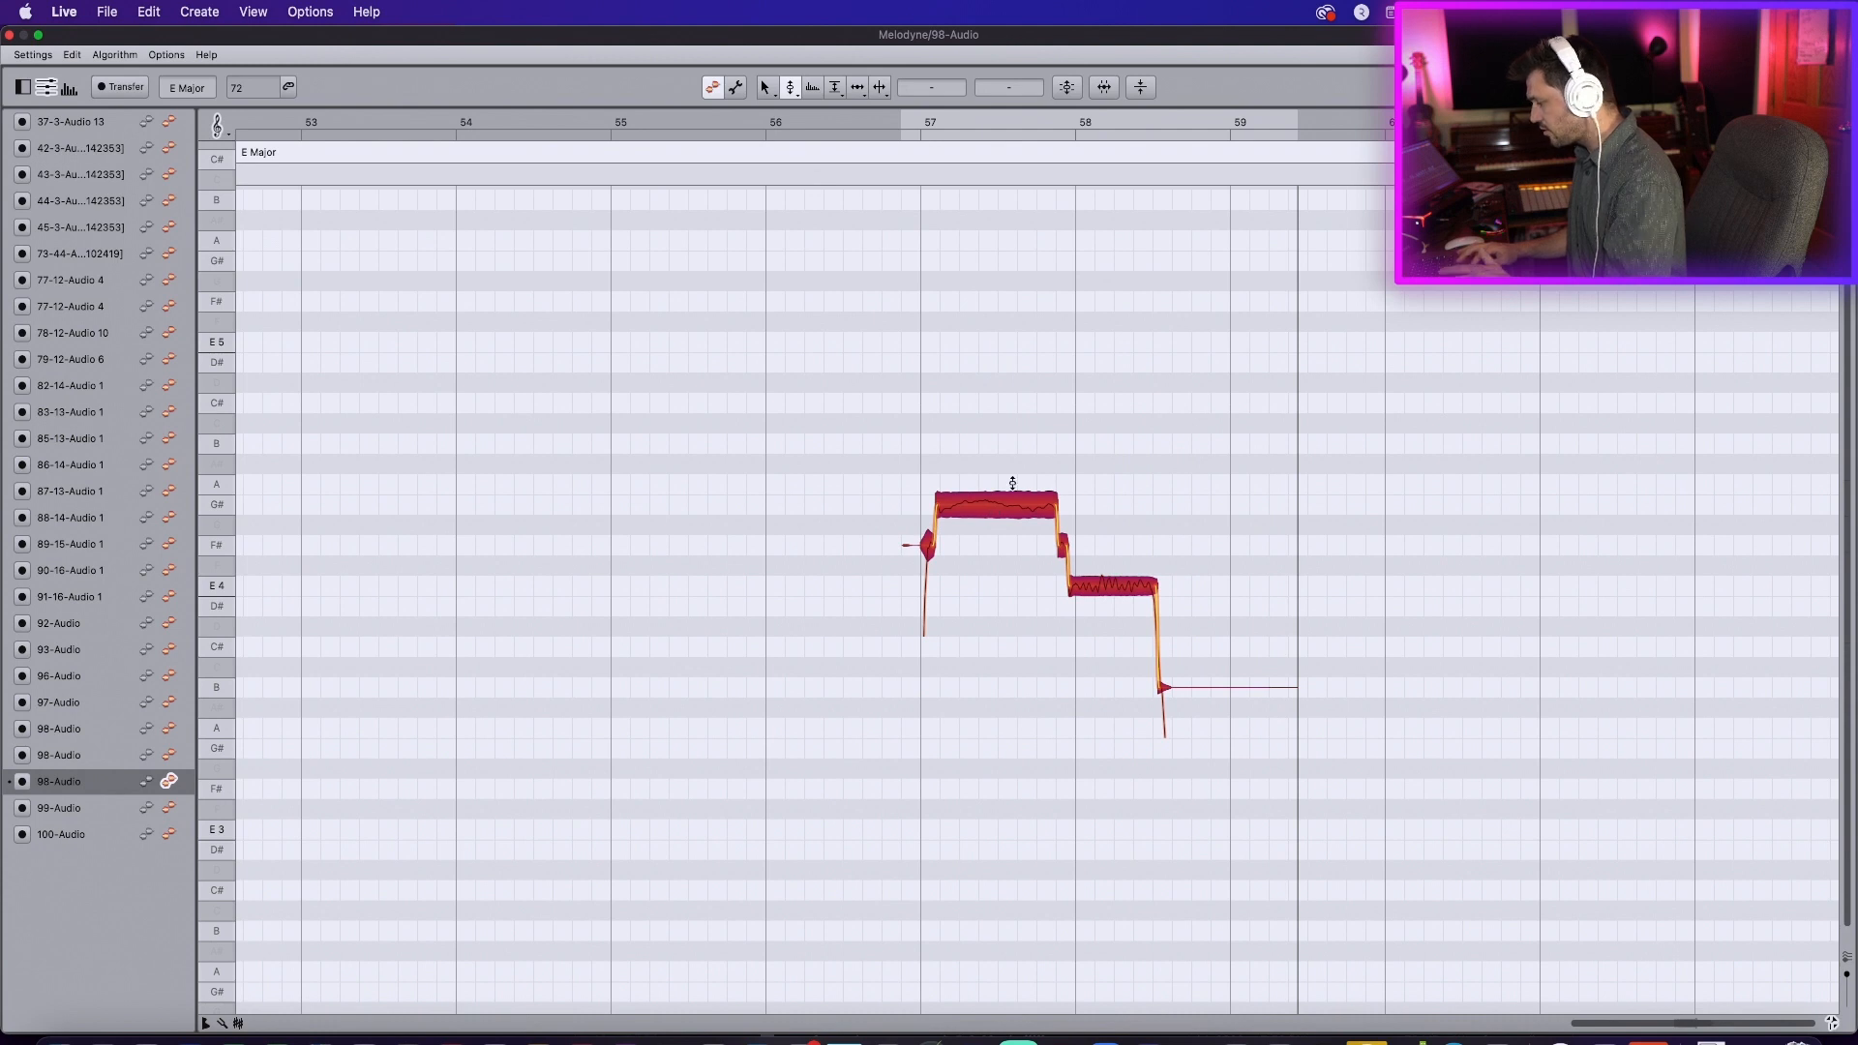
double_click(871, 470)
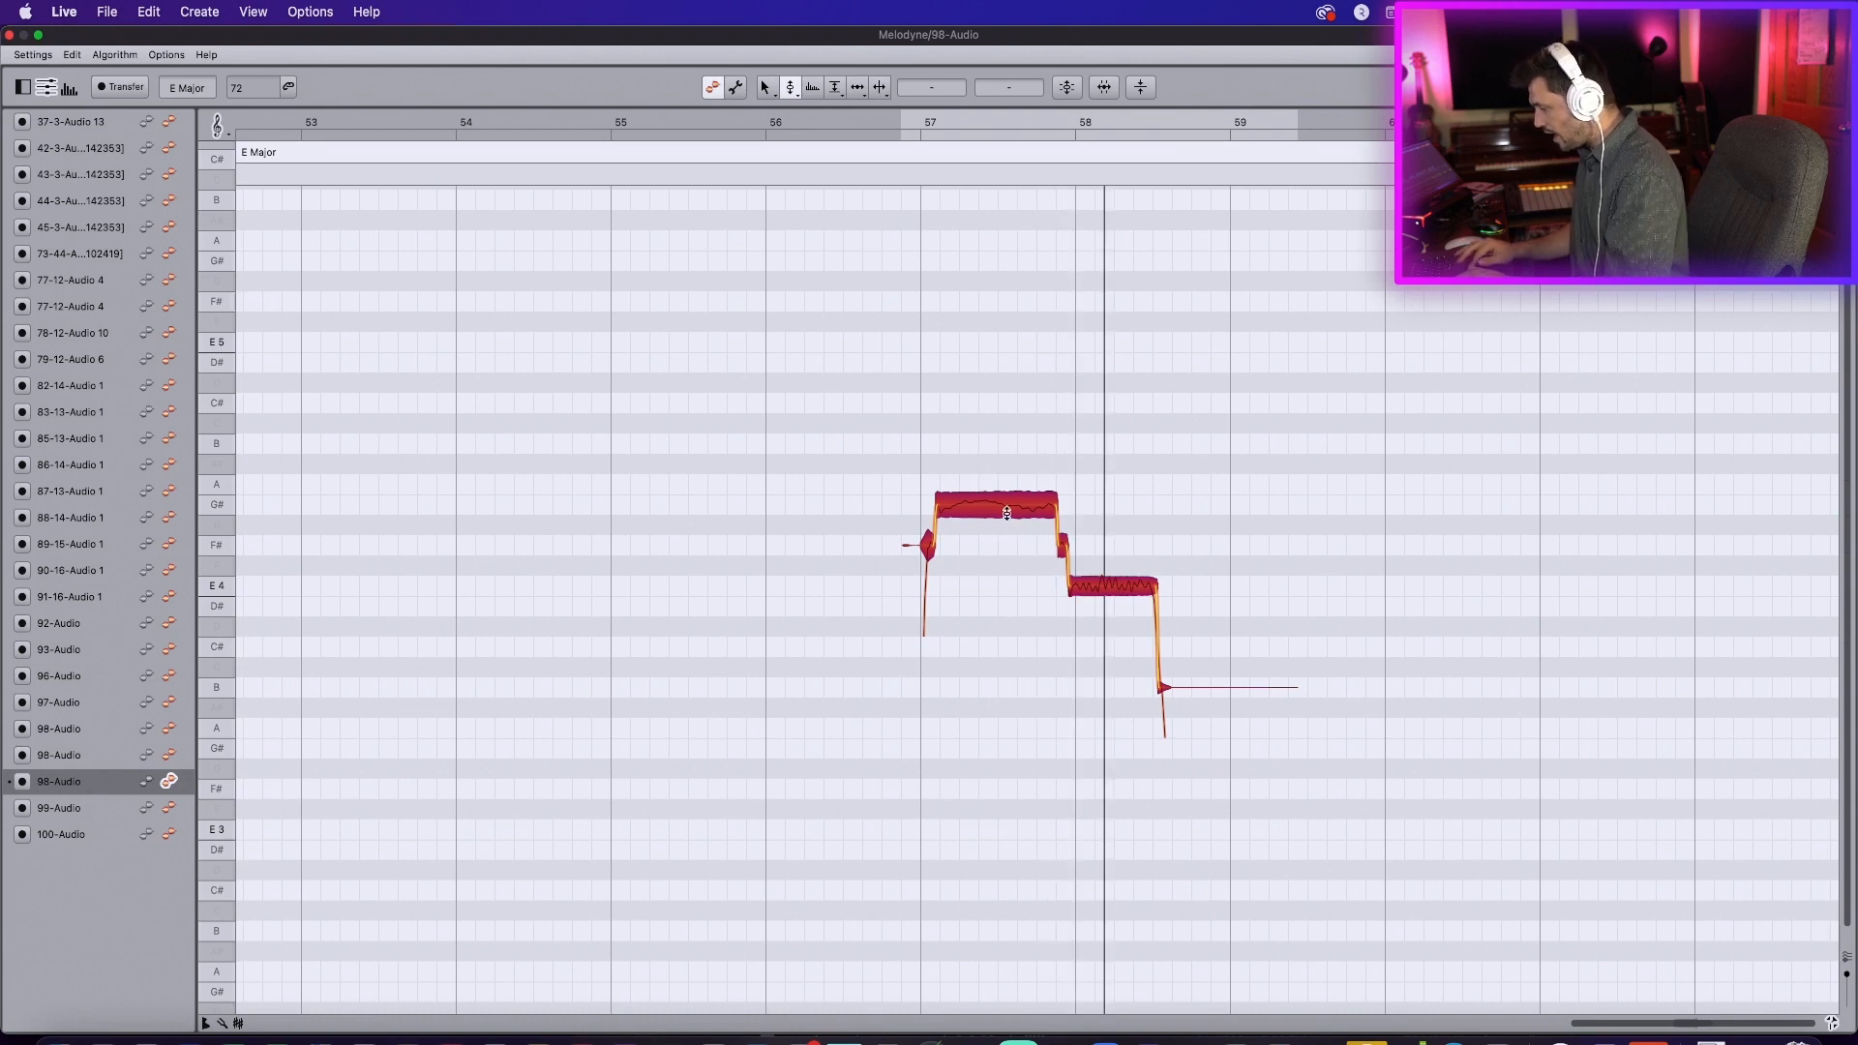
drag(939, 167, 943, 208)
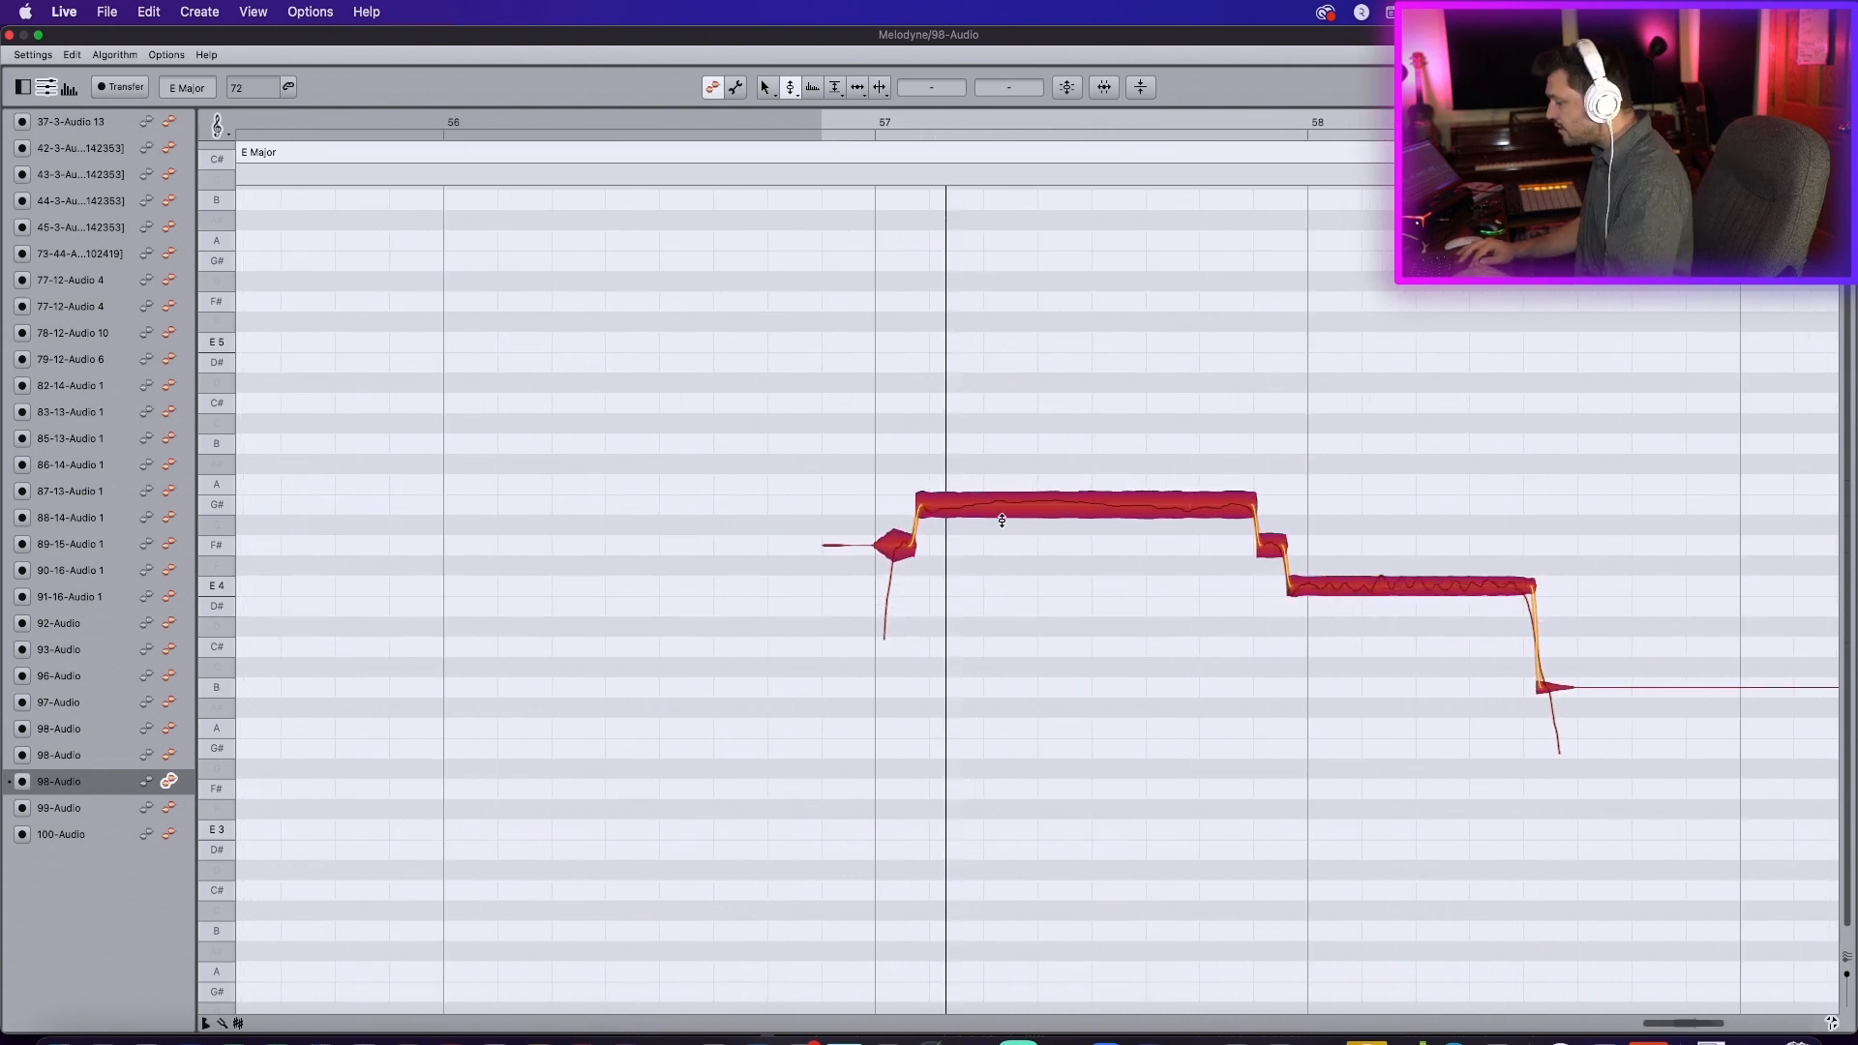
Step: Try a pitch modulation of 26 % on the long G# note after bar 57 and restore it to 100 %
click(791, 87)
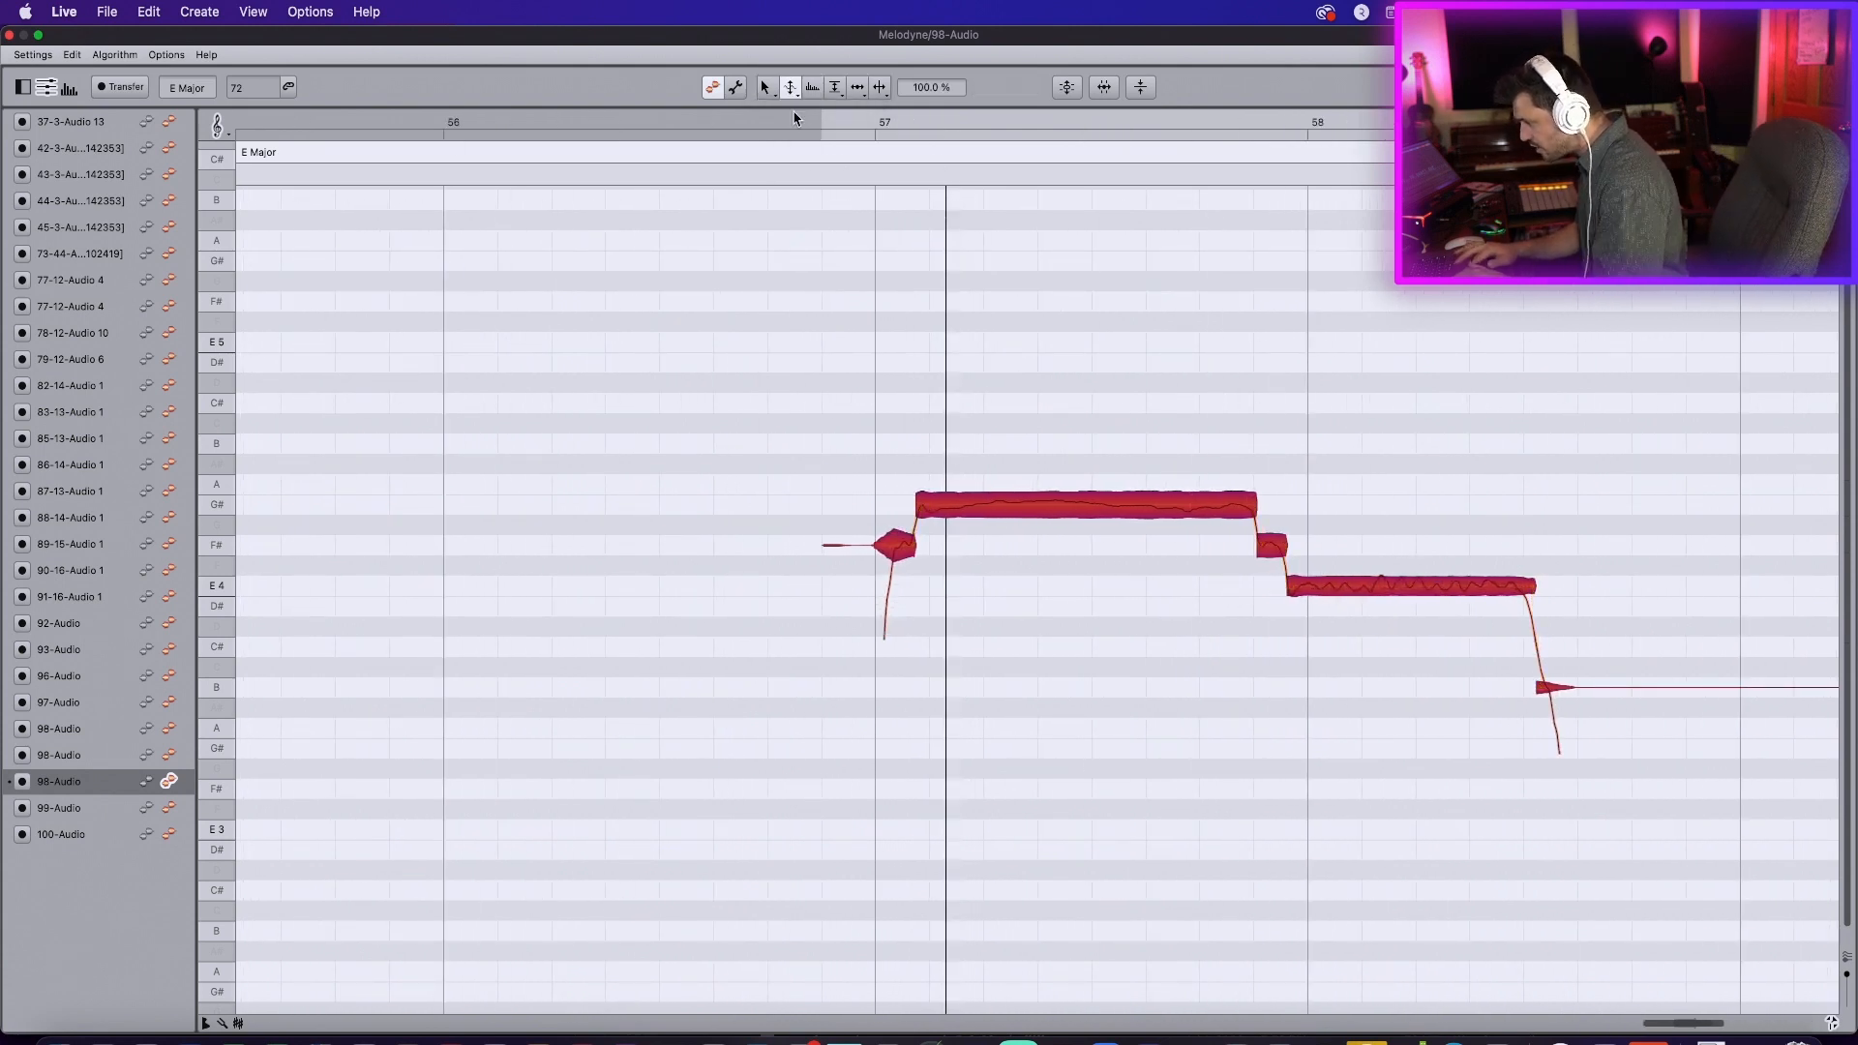
click(1057, 471)
click(1070, 506)
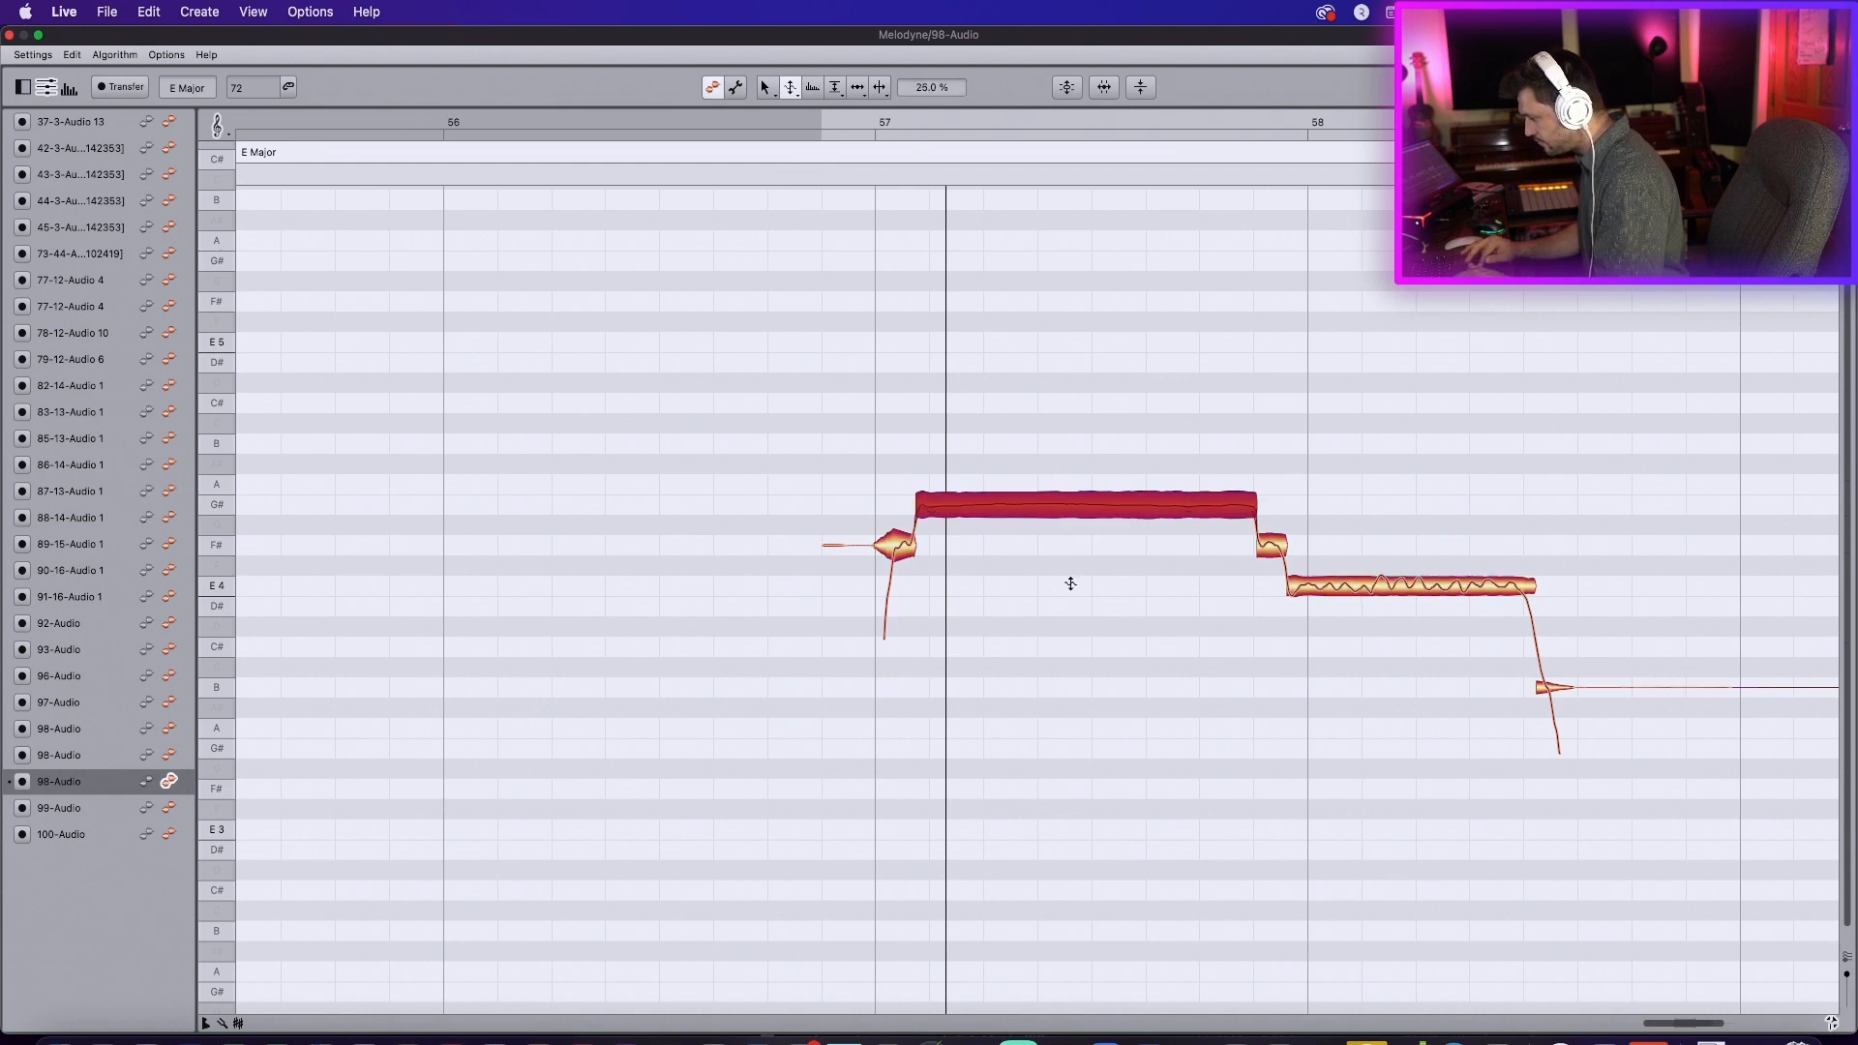
key(space)
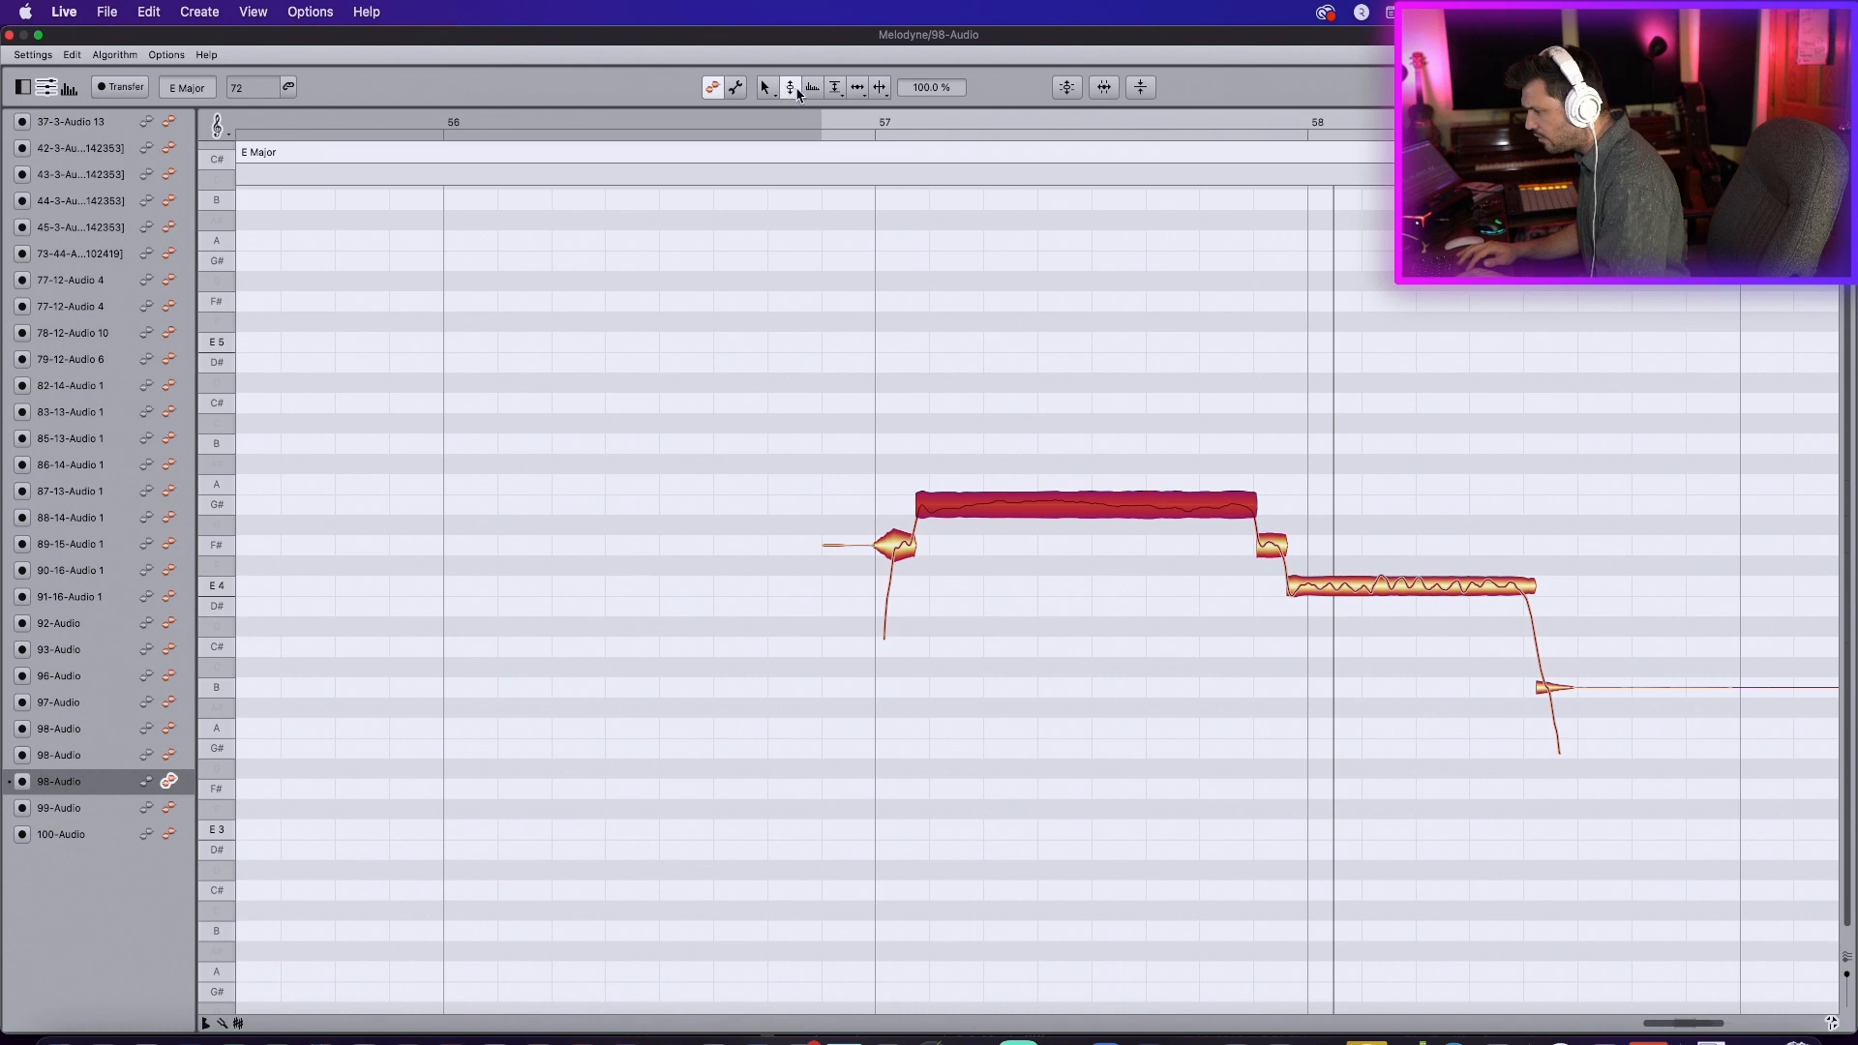
click(798, 93)
Step: Split the long G# note after bar 57 into three segments, snap each to G#4 at 0 ct, and play them
click(881, 89)
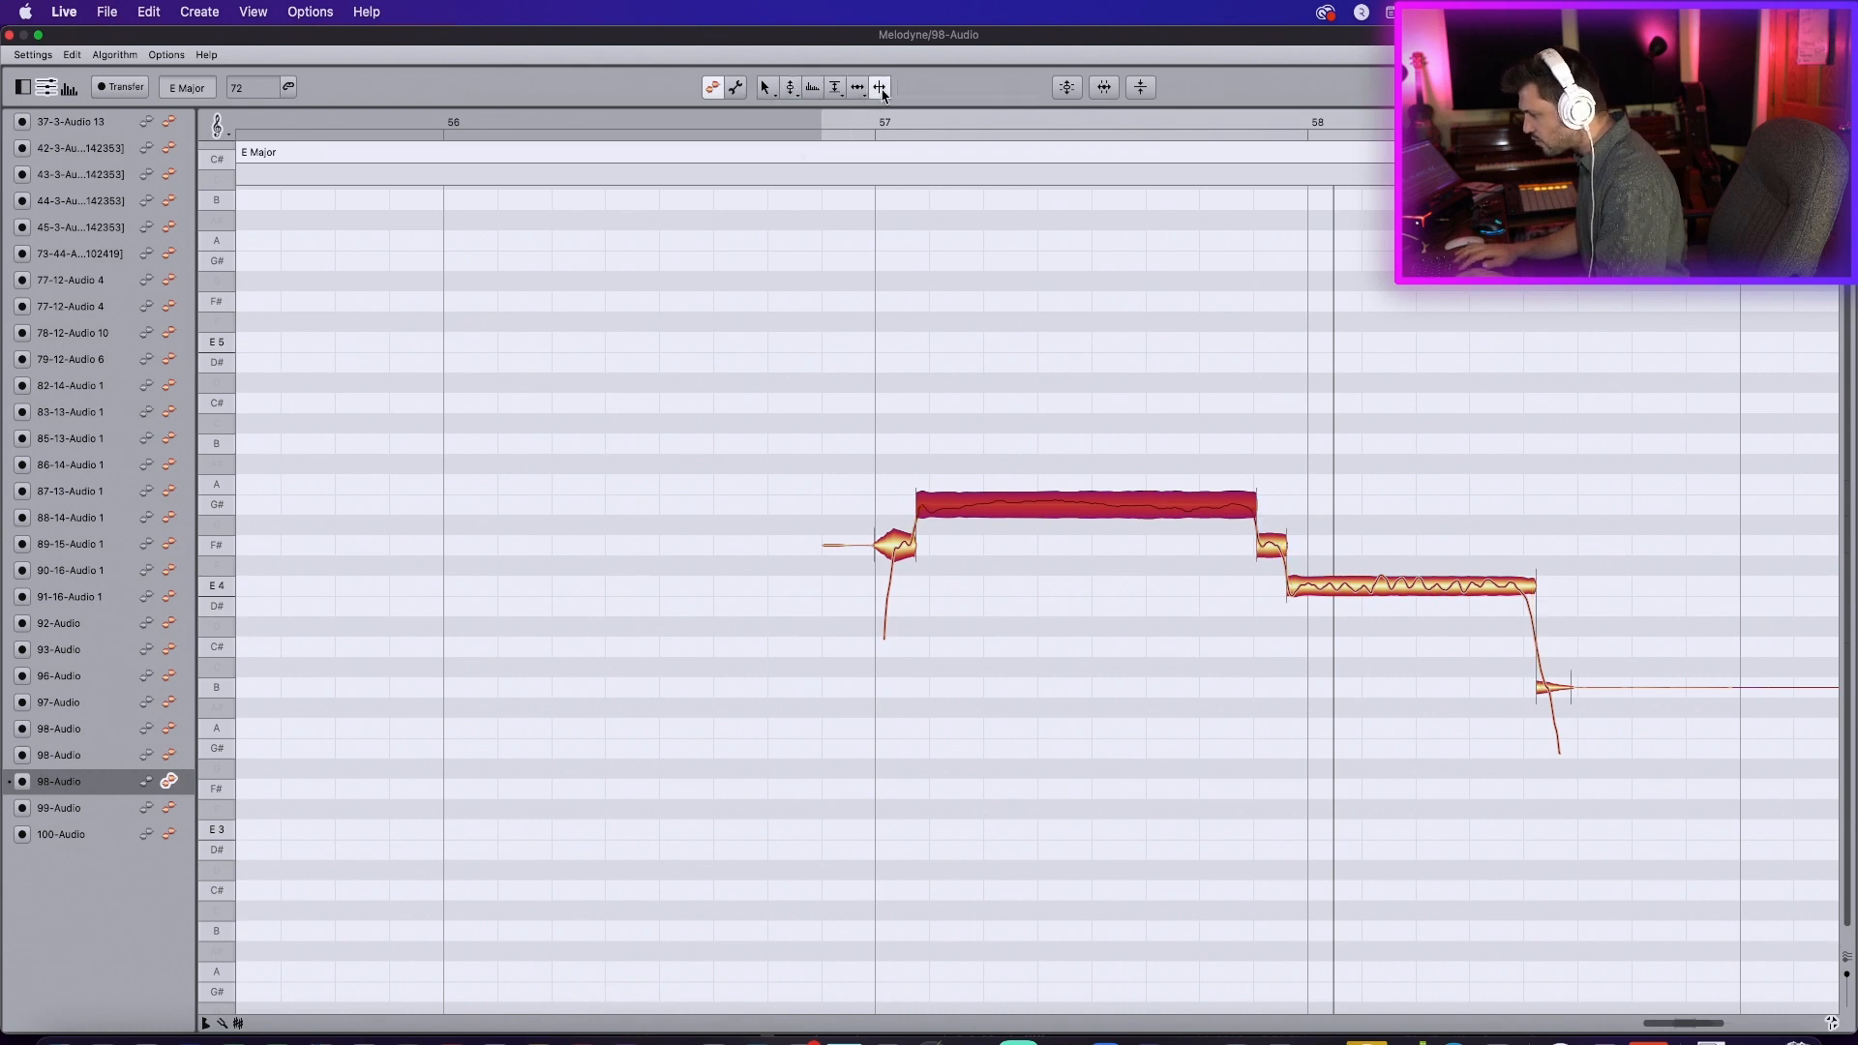
click(974, 506)
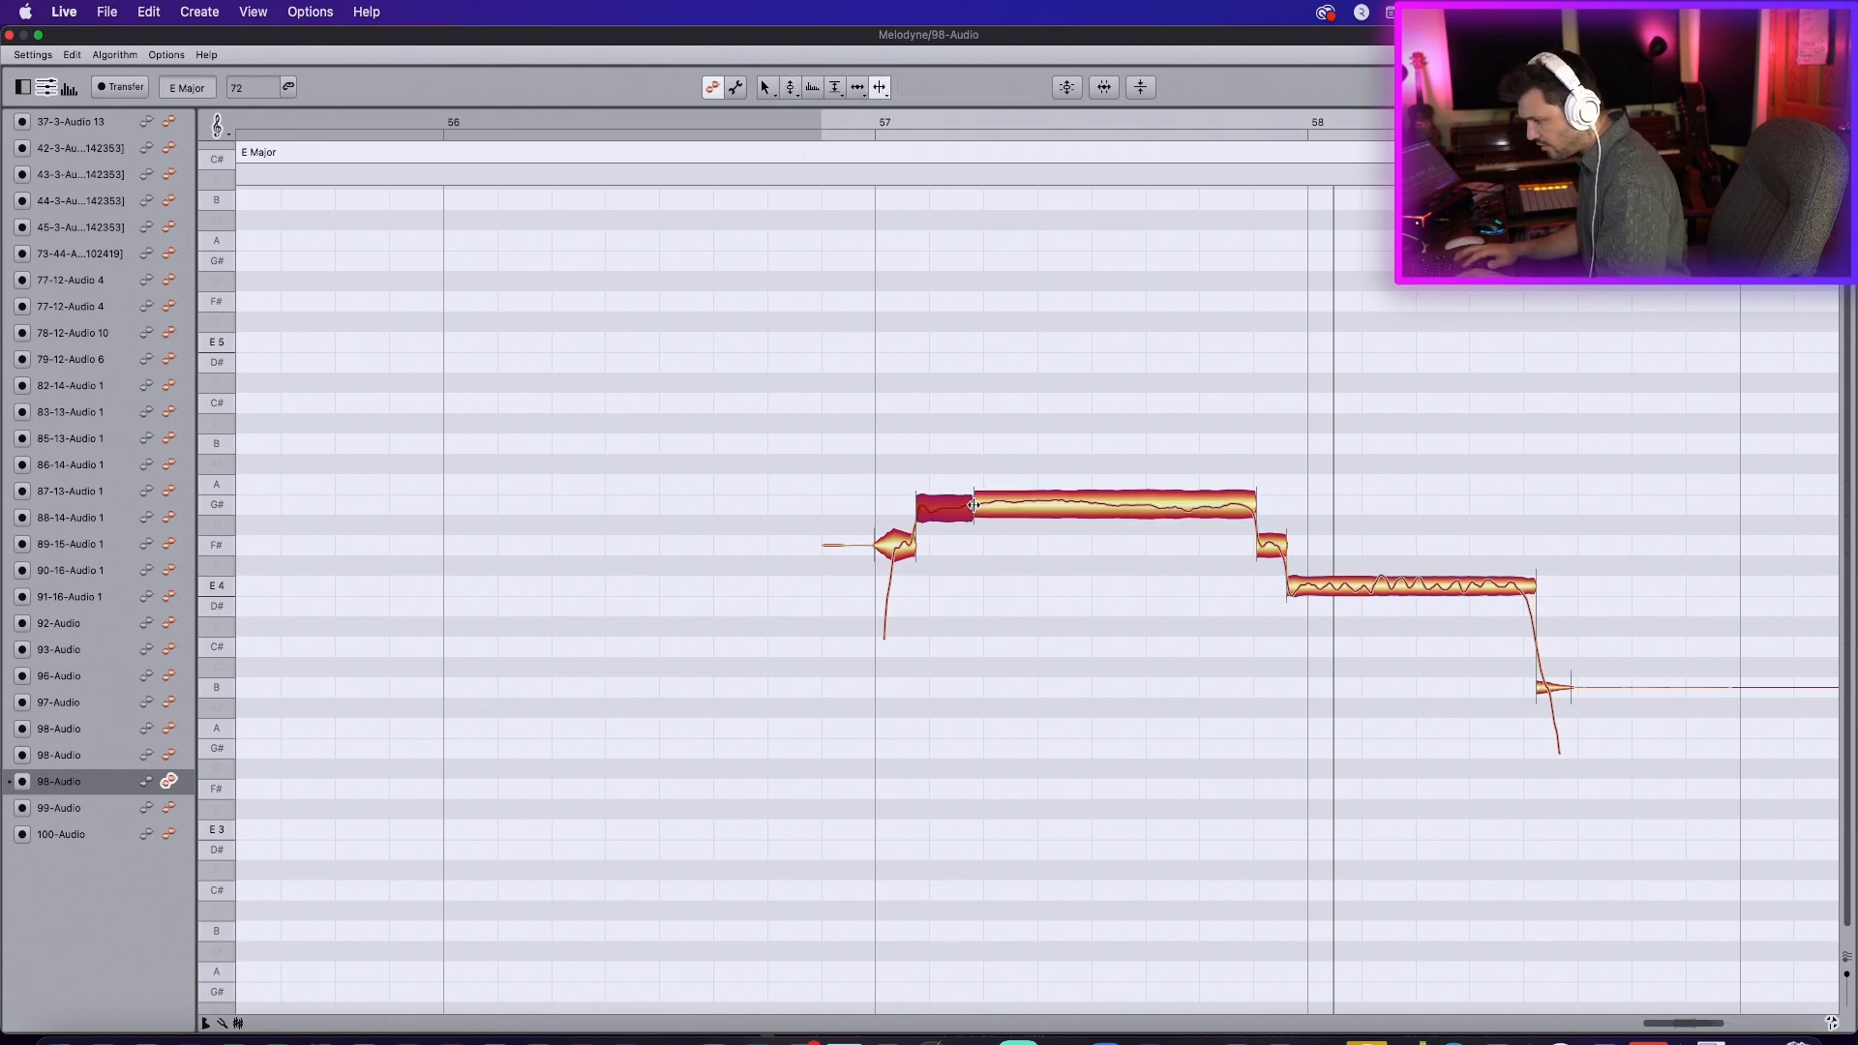
click(1093, 504)
drag(895, 372, 1144, 513)
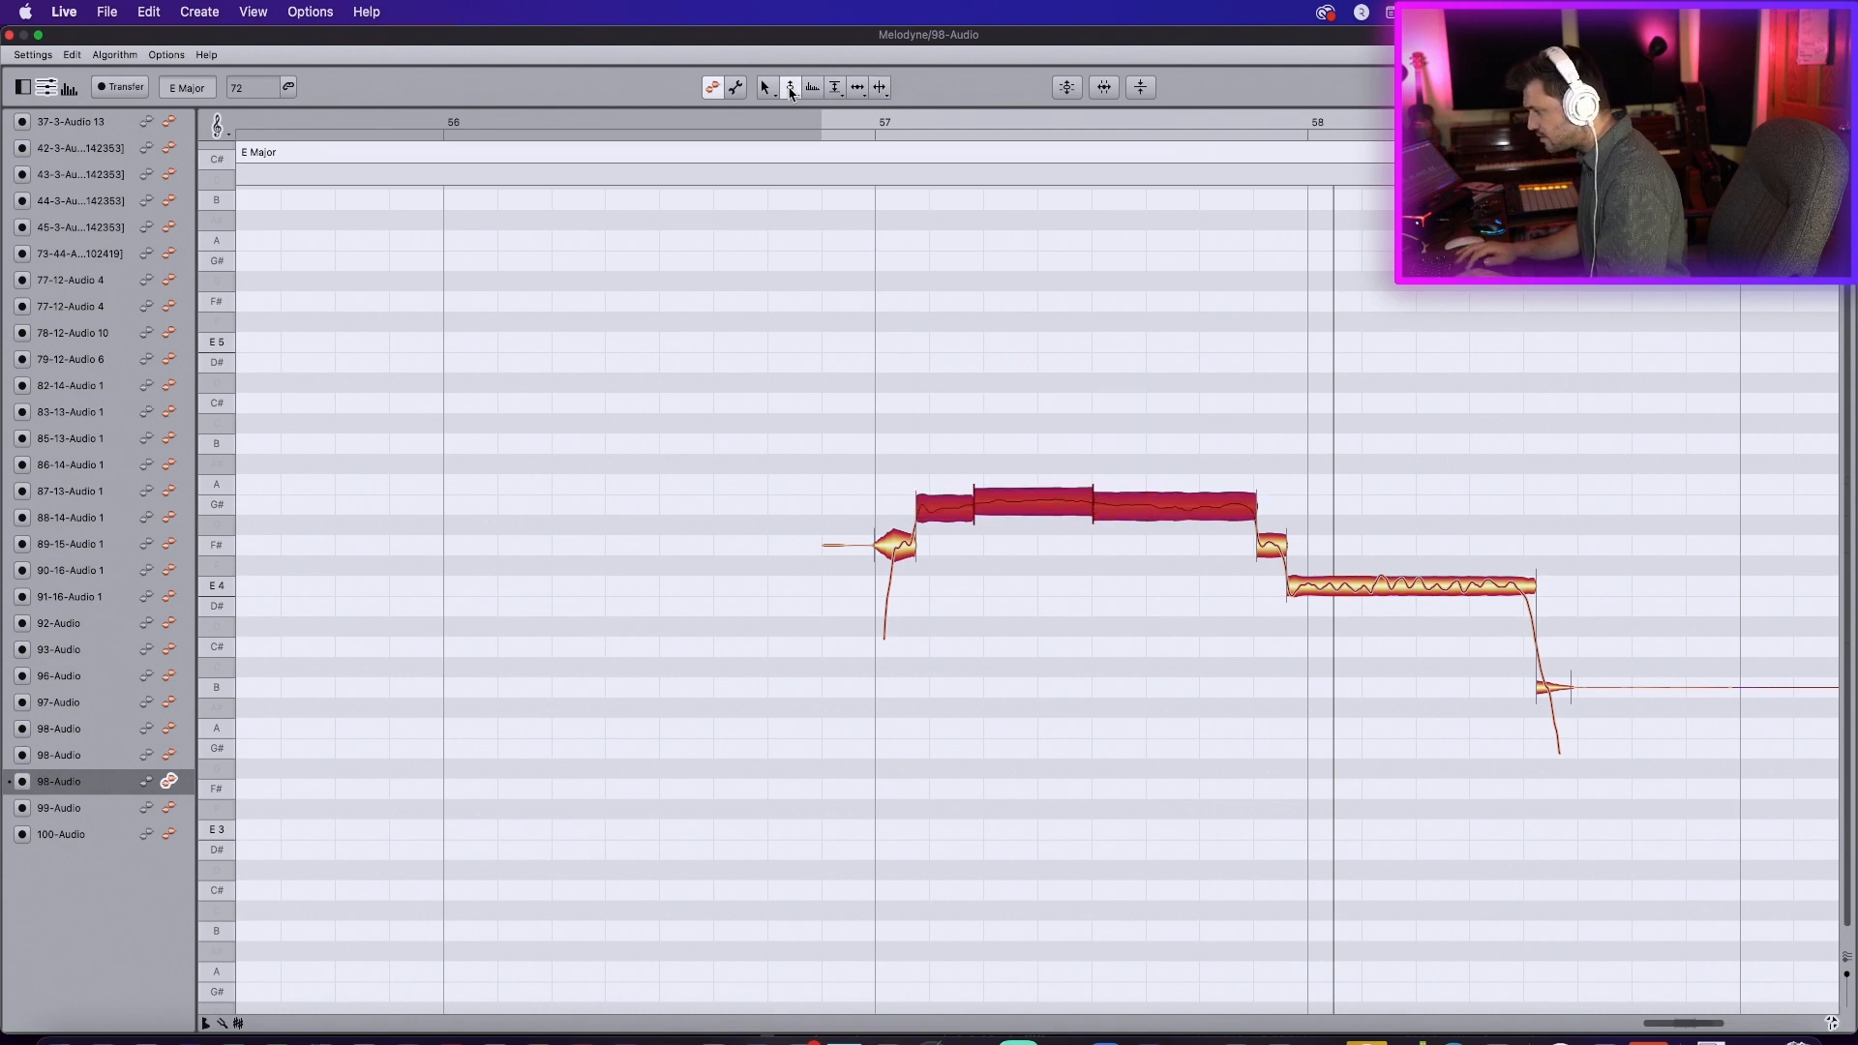
double_click(1050, 502)
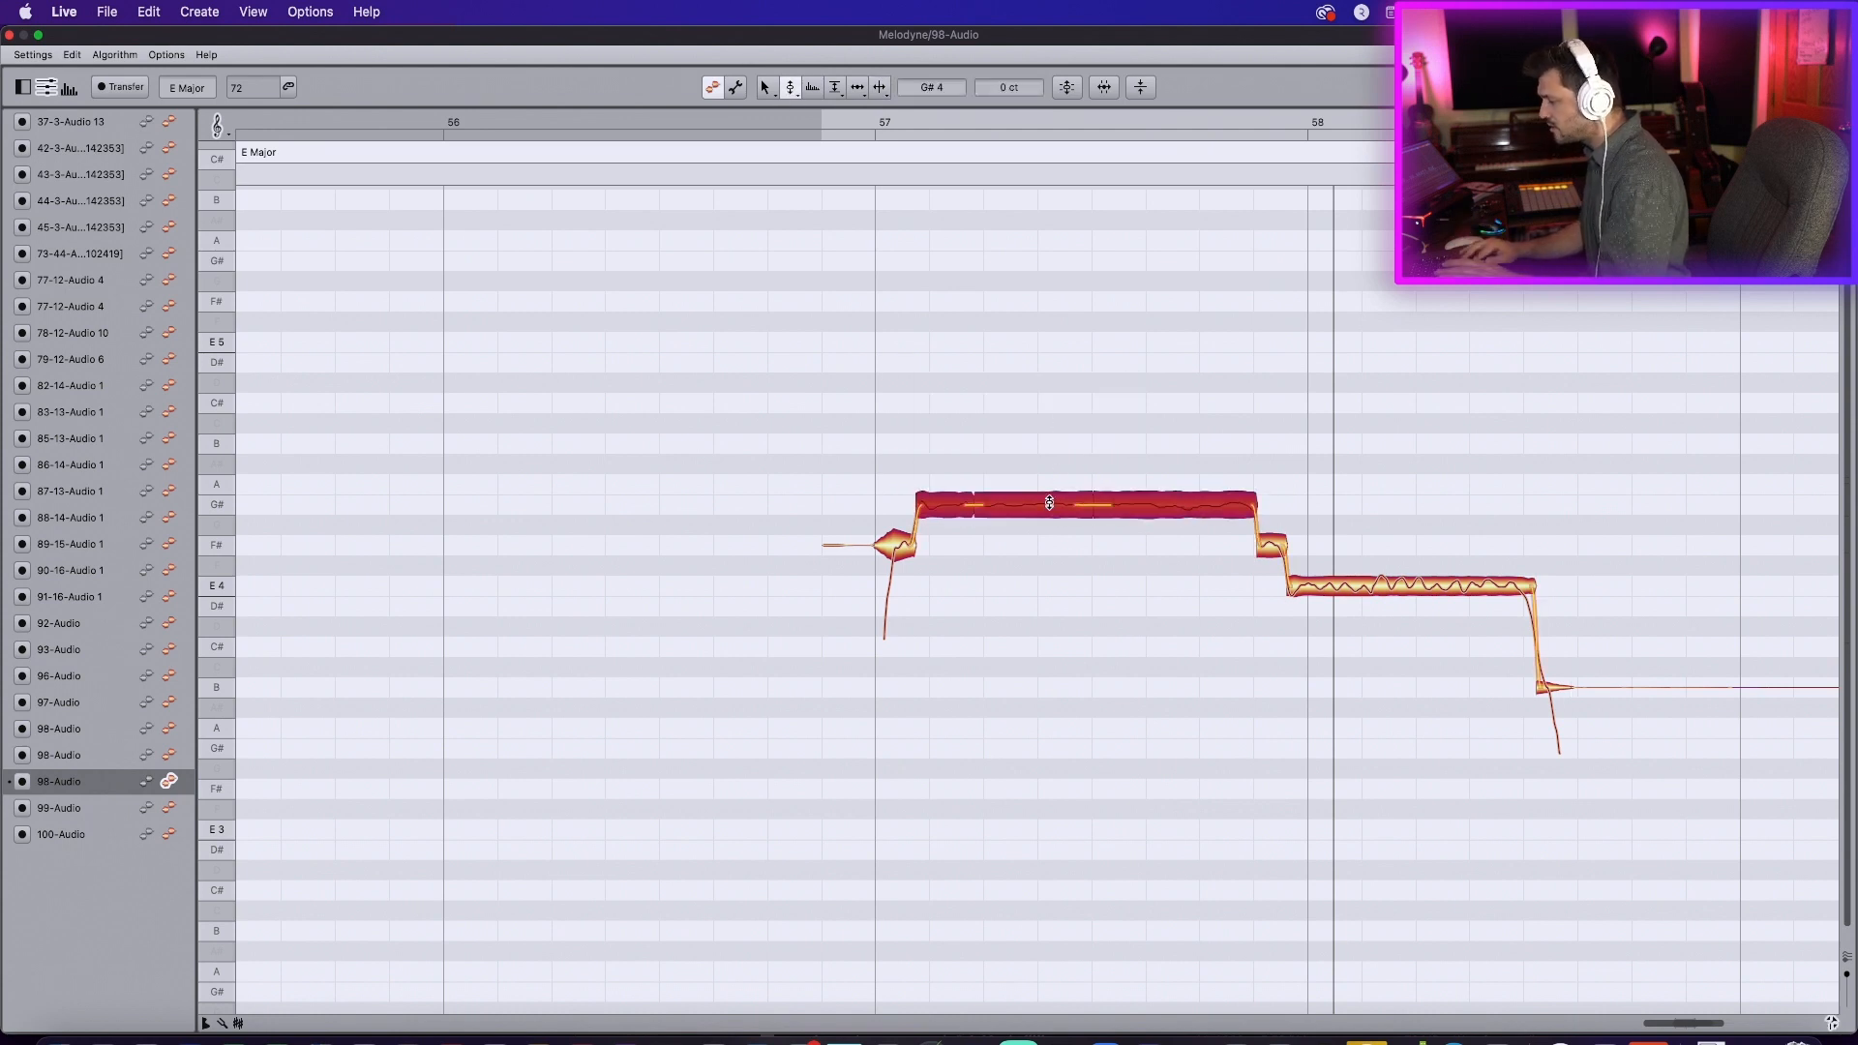
click(754, 436)
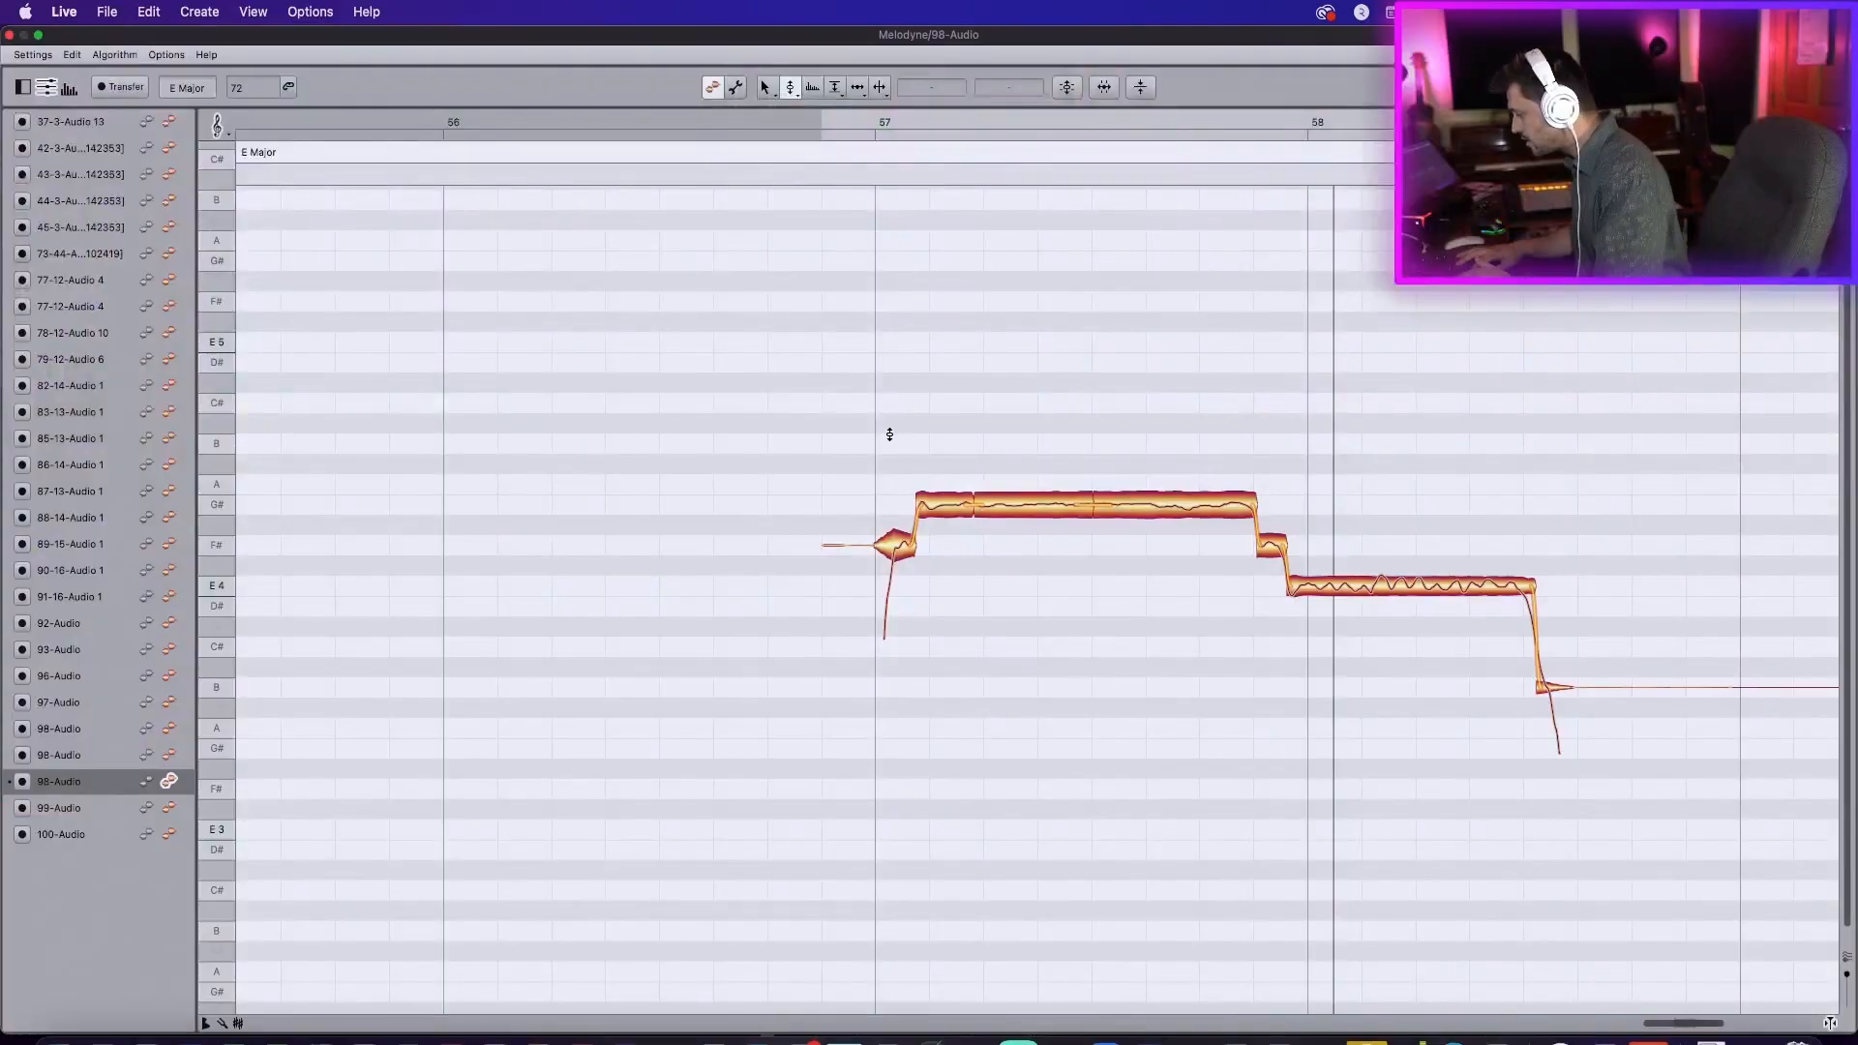
key(space)
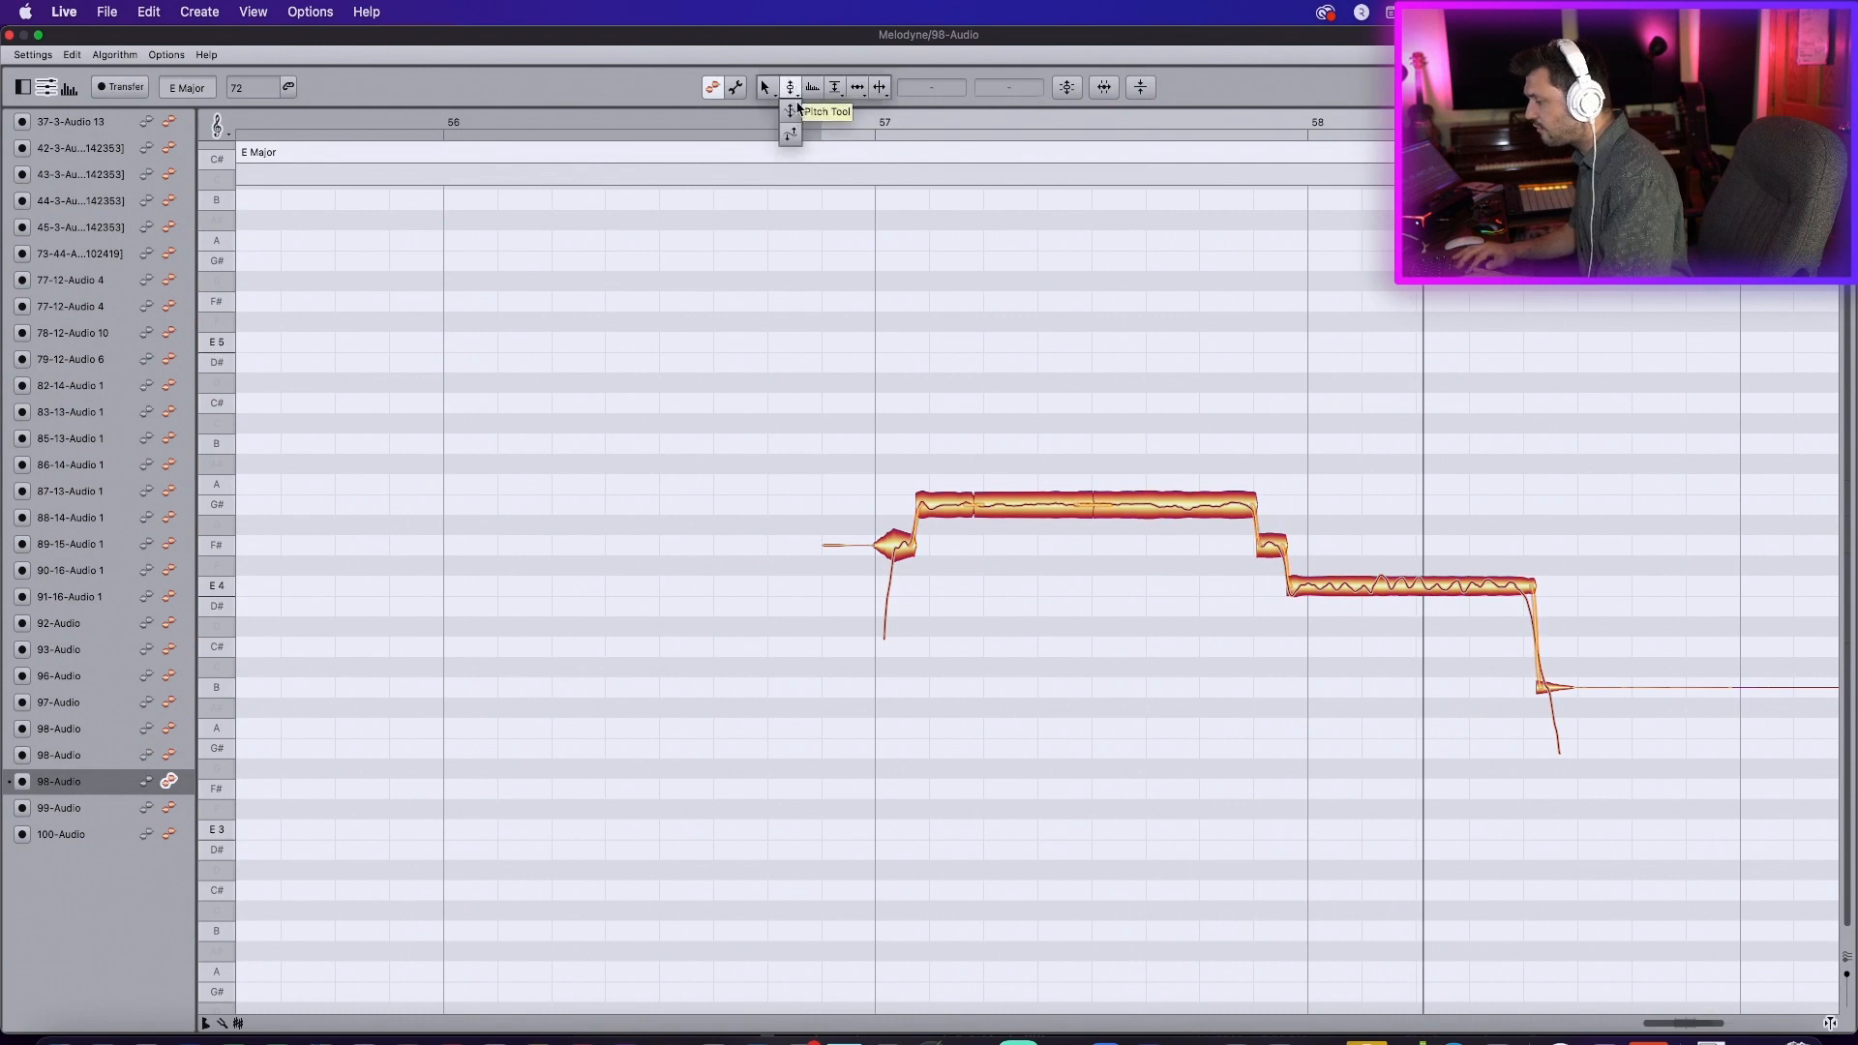
Step: Set the pitch modulation of the long E4 note around bar 58 to 21 % and play the phrase
click(795, 109)
drag(1428, 587, 1430, 621)
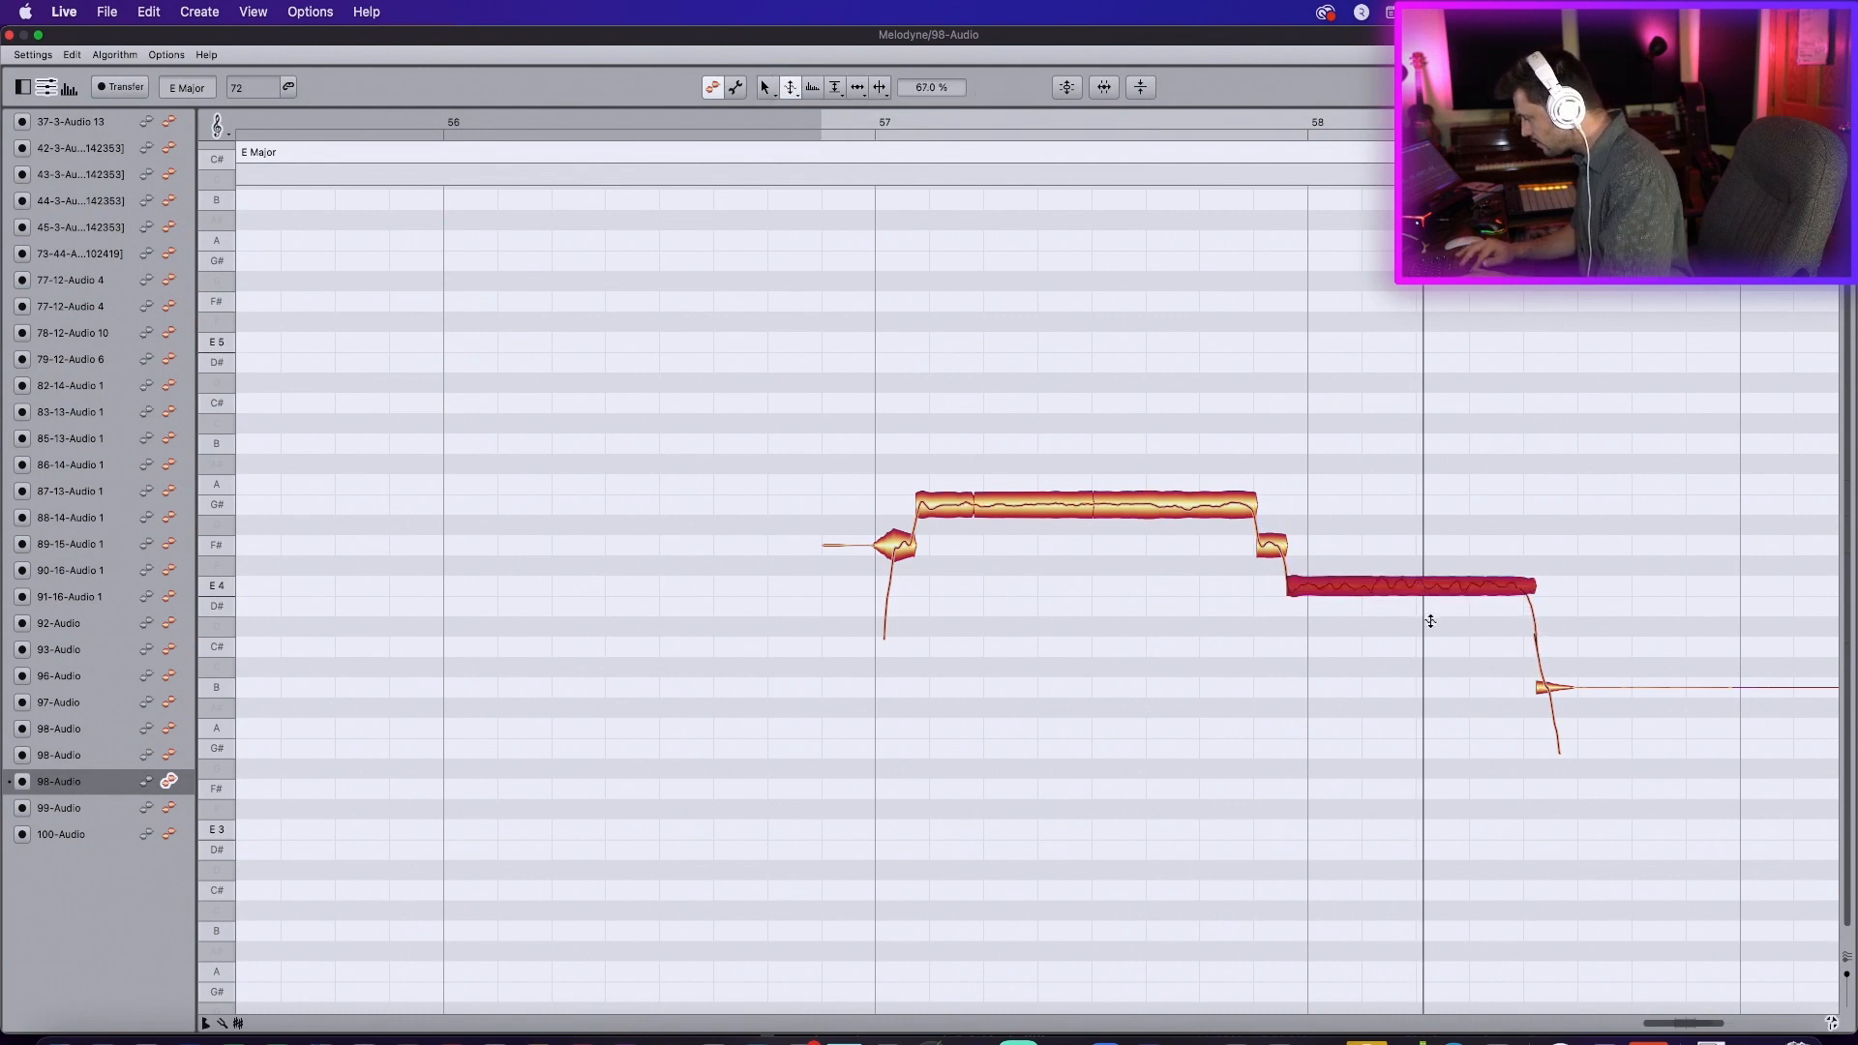
key(space)
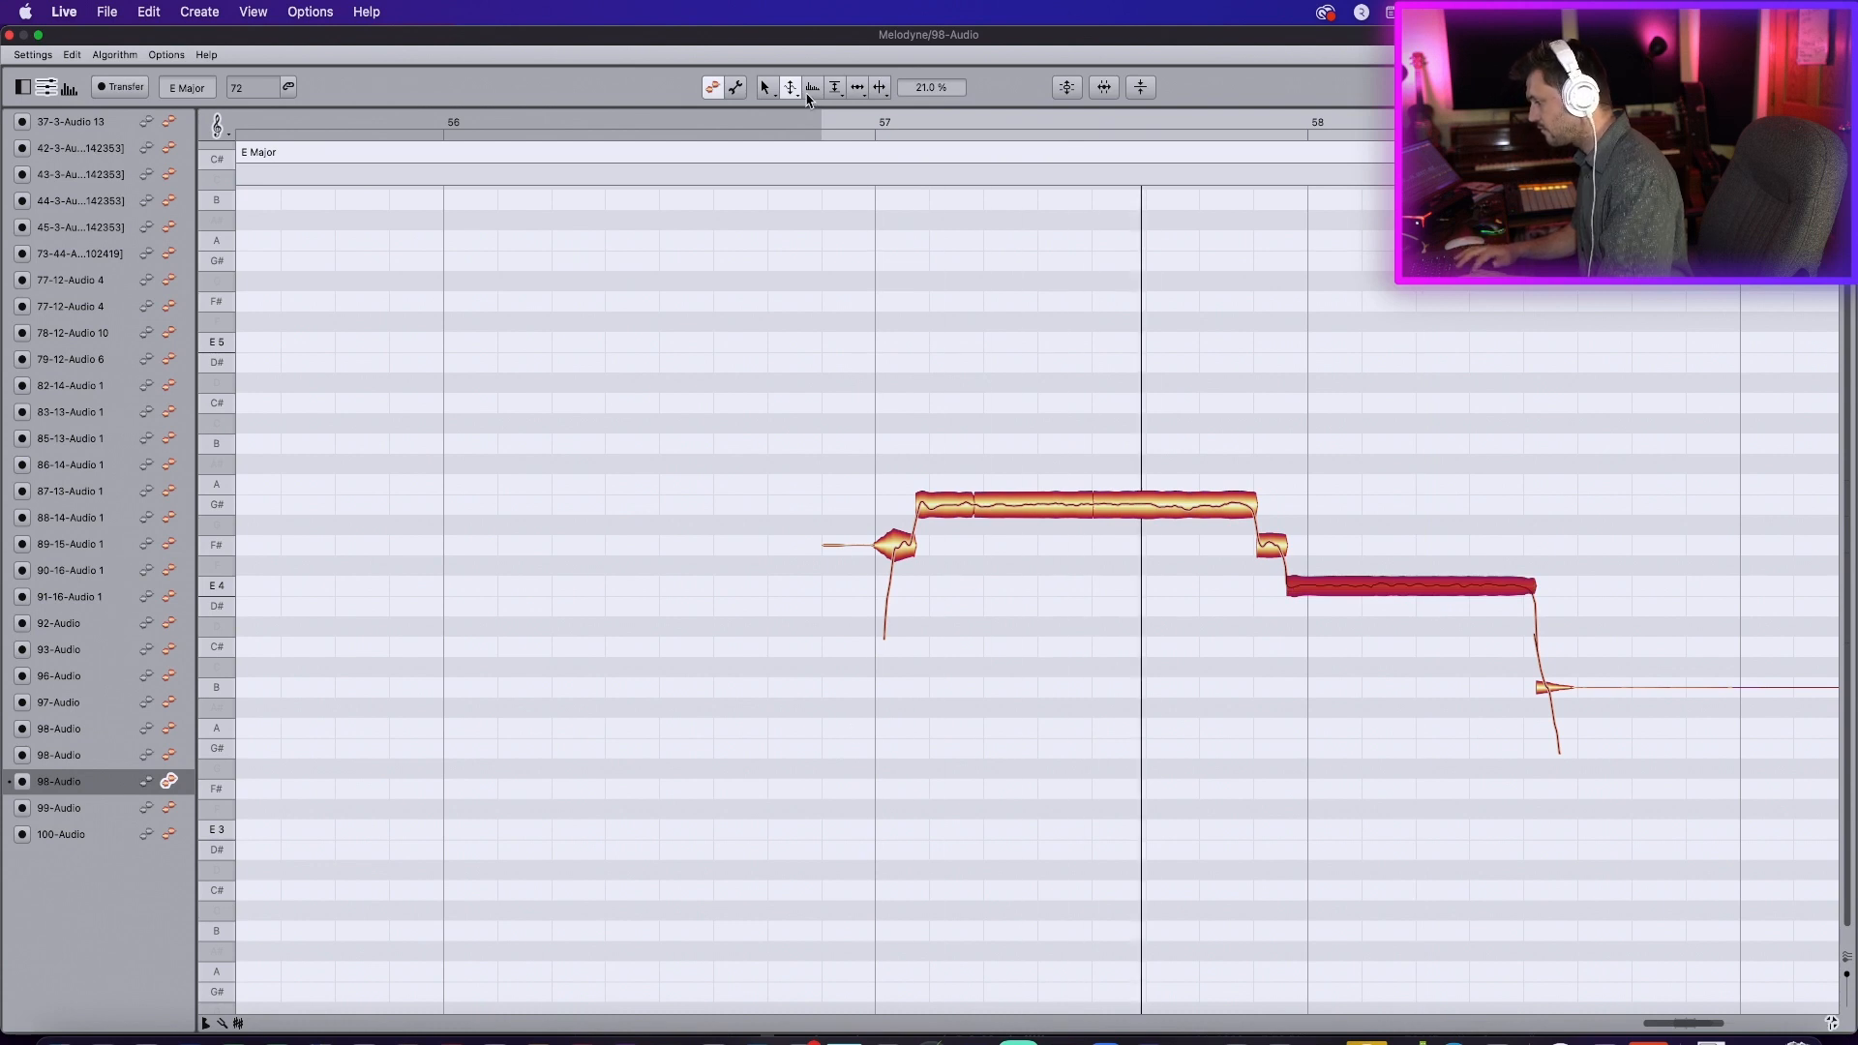
Step: Audition the three G# segments after bar 57 with formants shifted +115 ct, and set their formant shift to +95 ct
key(F3)
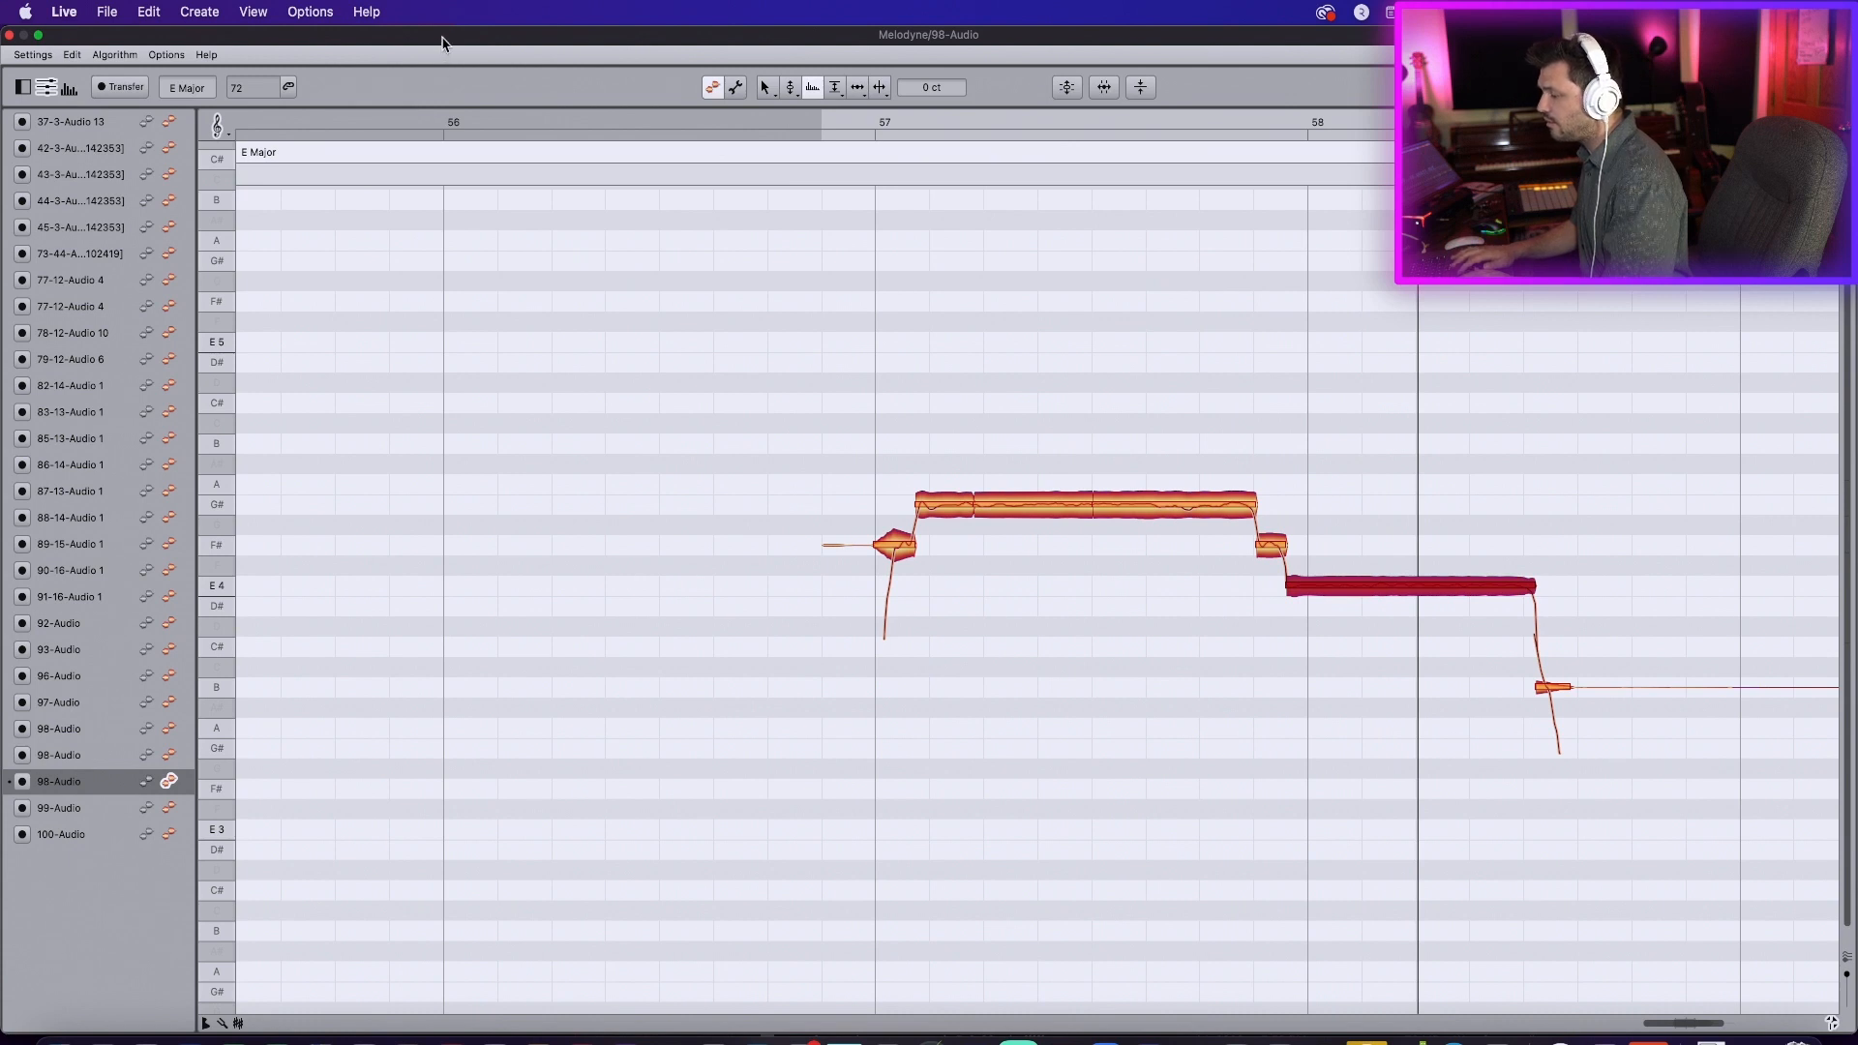
drag(441, 43, 443, 472)
click(1151, 245)
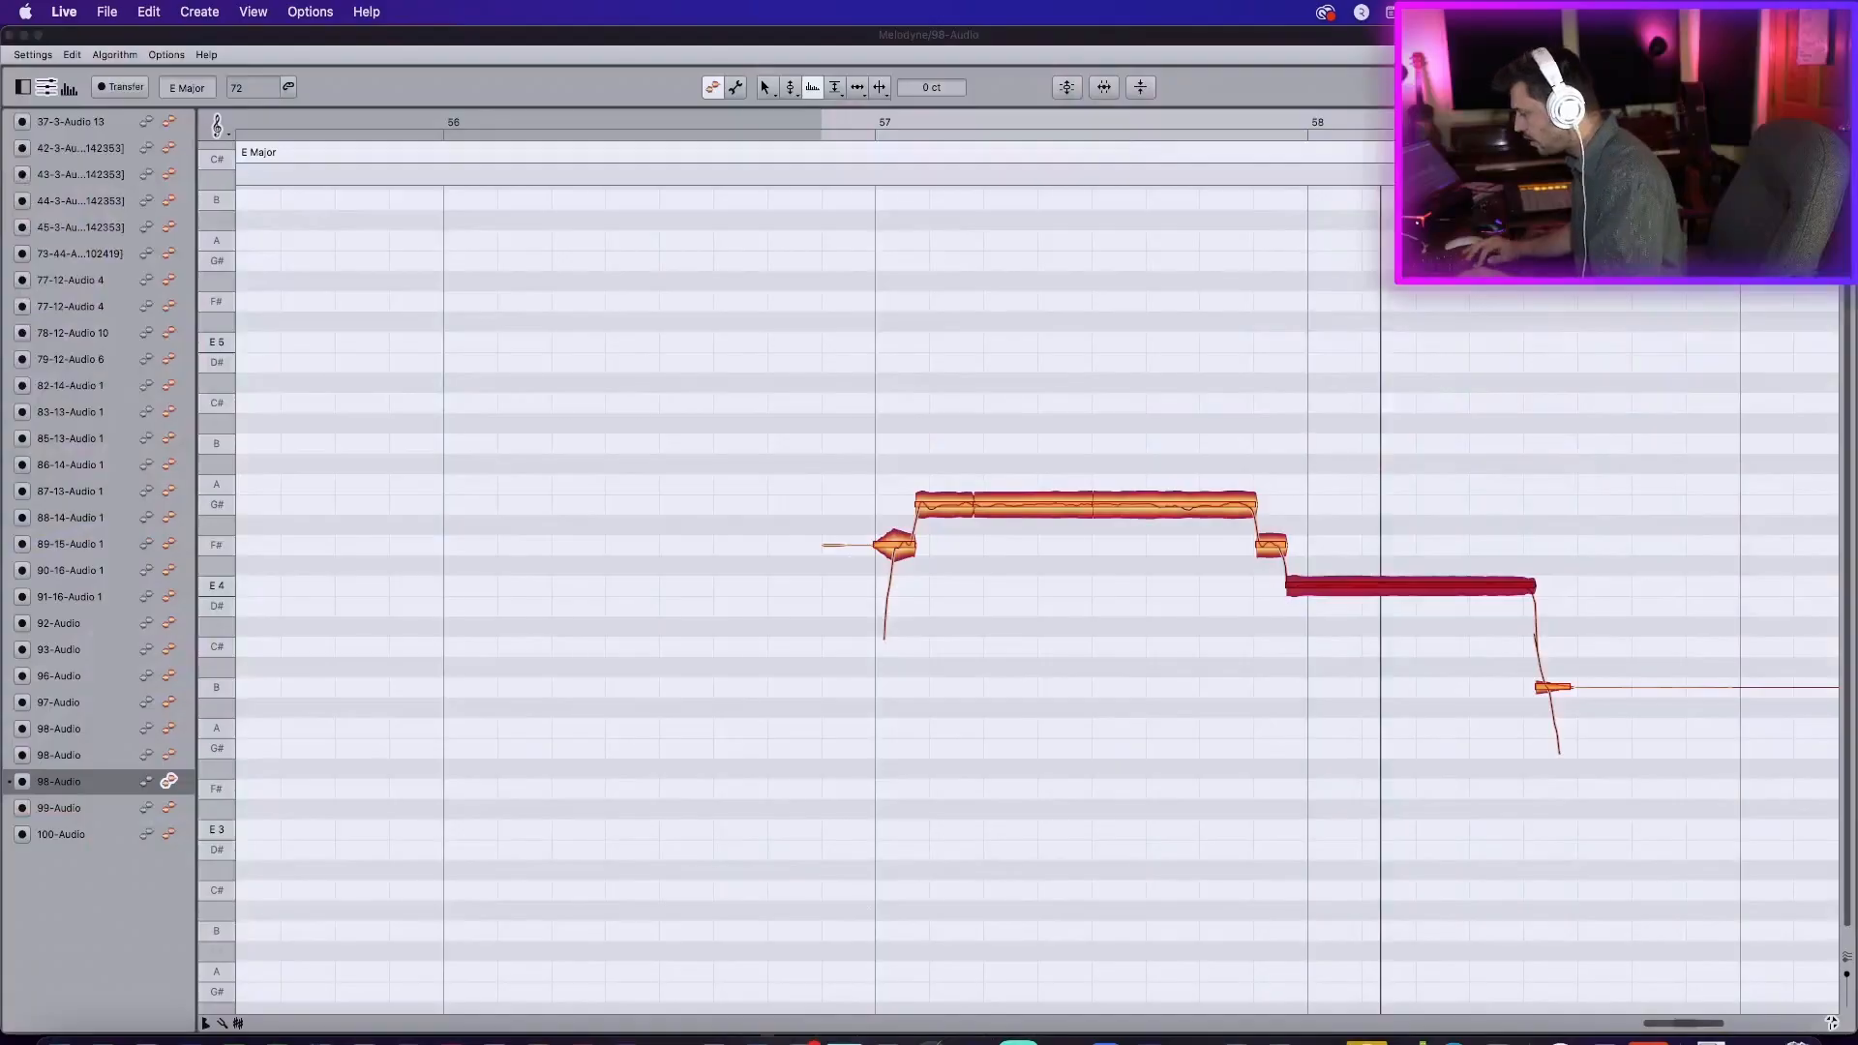
drag(943, 453, 1160, 475)
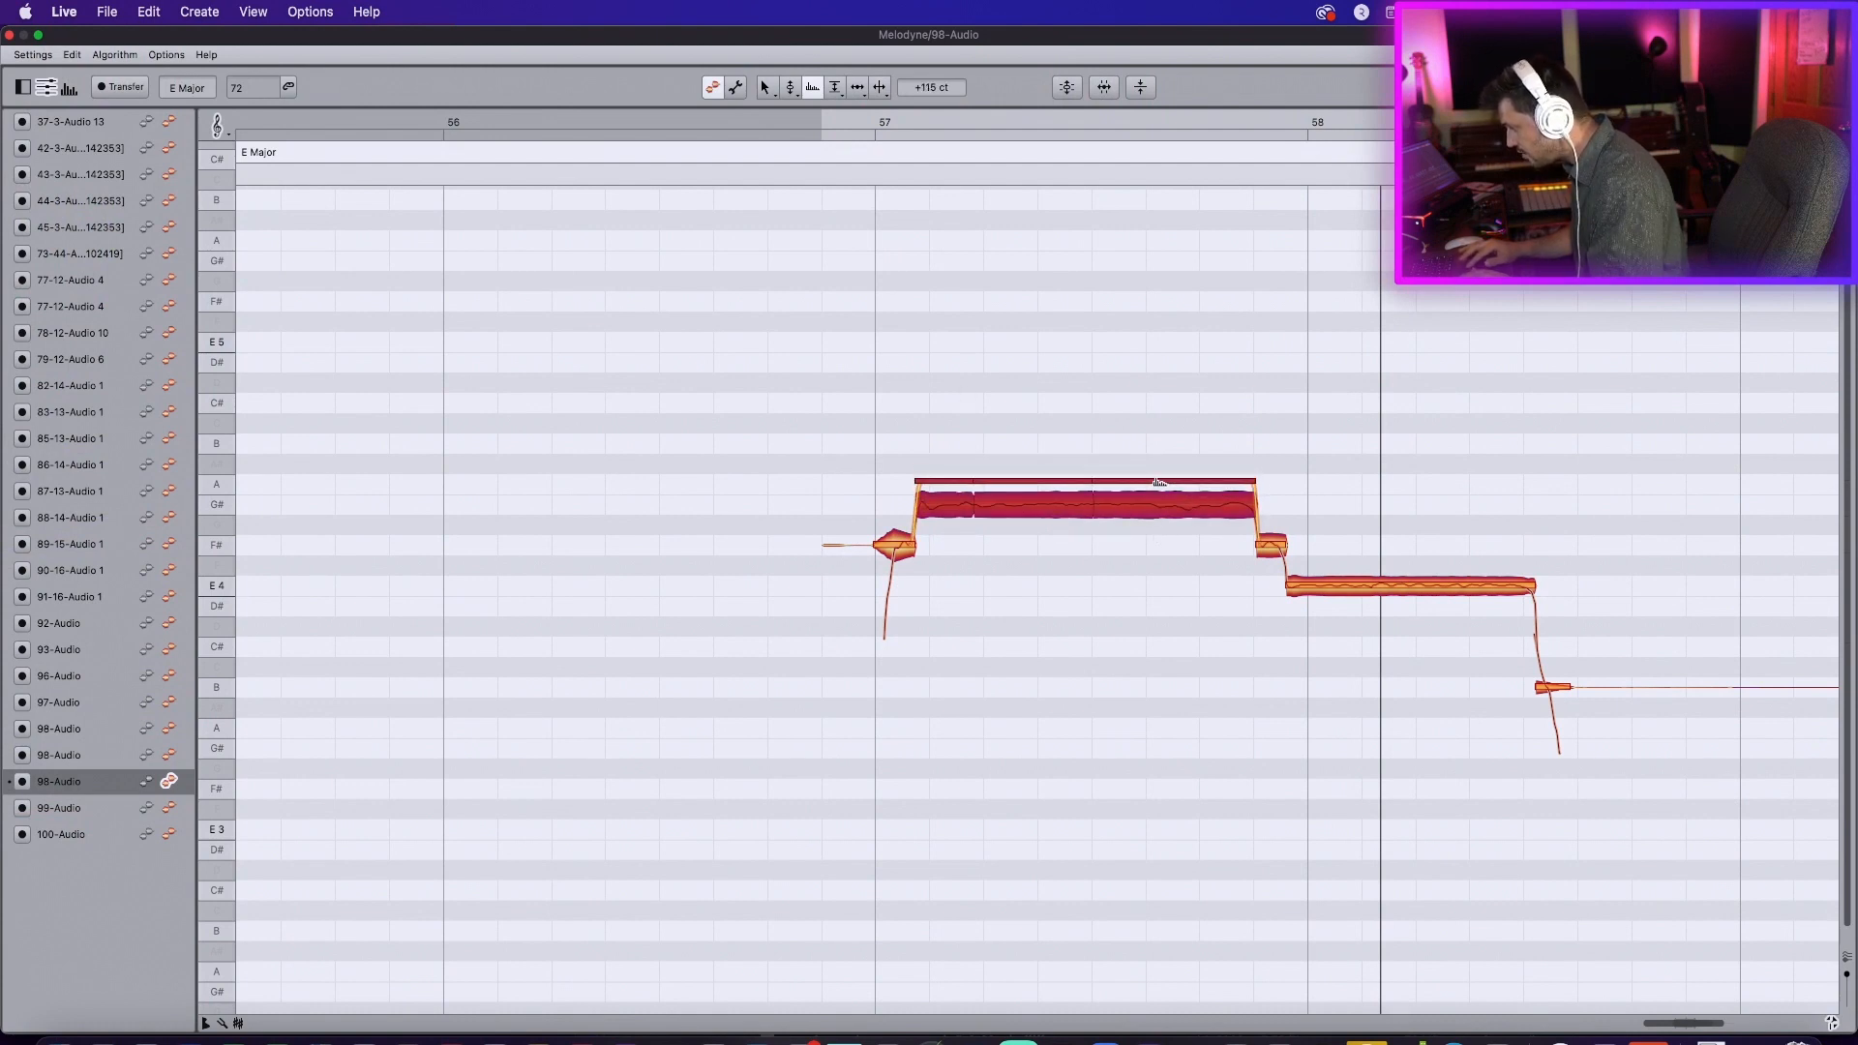
key(space)
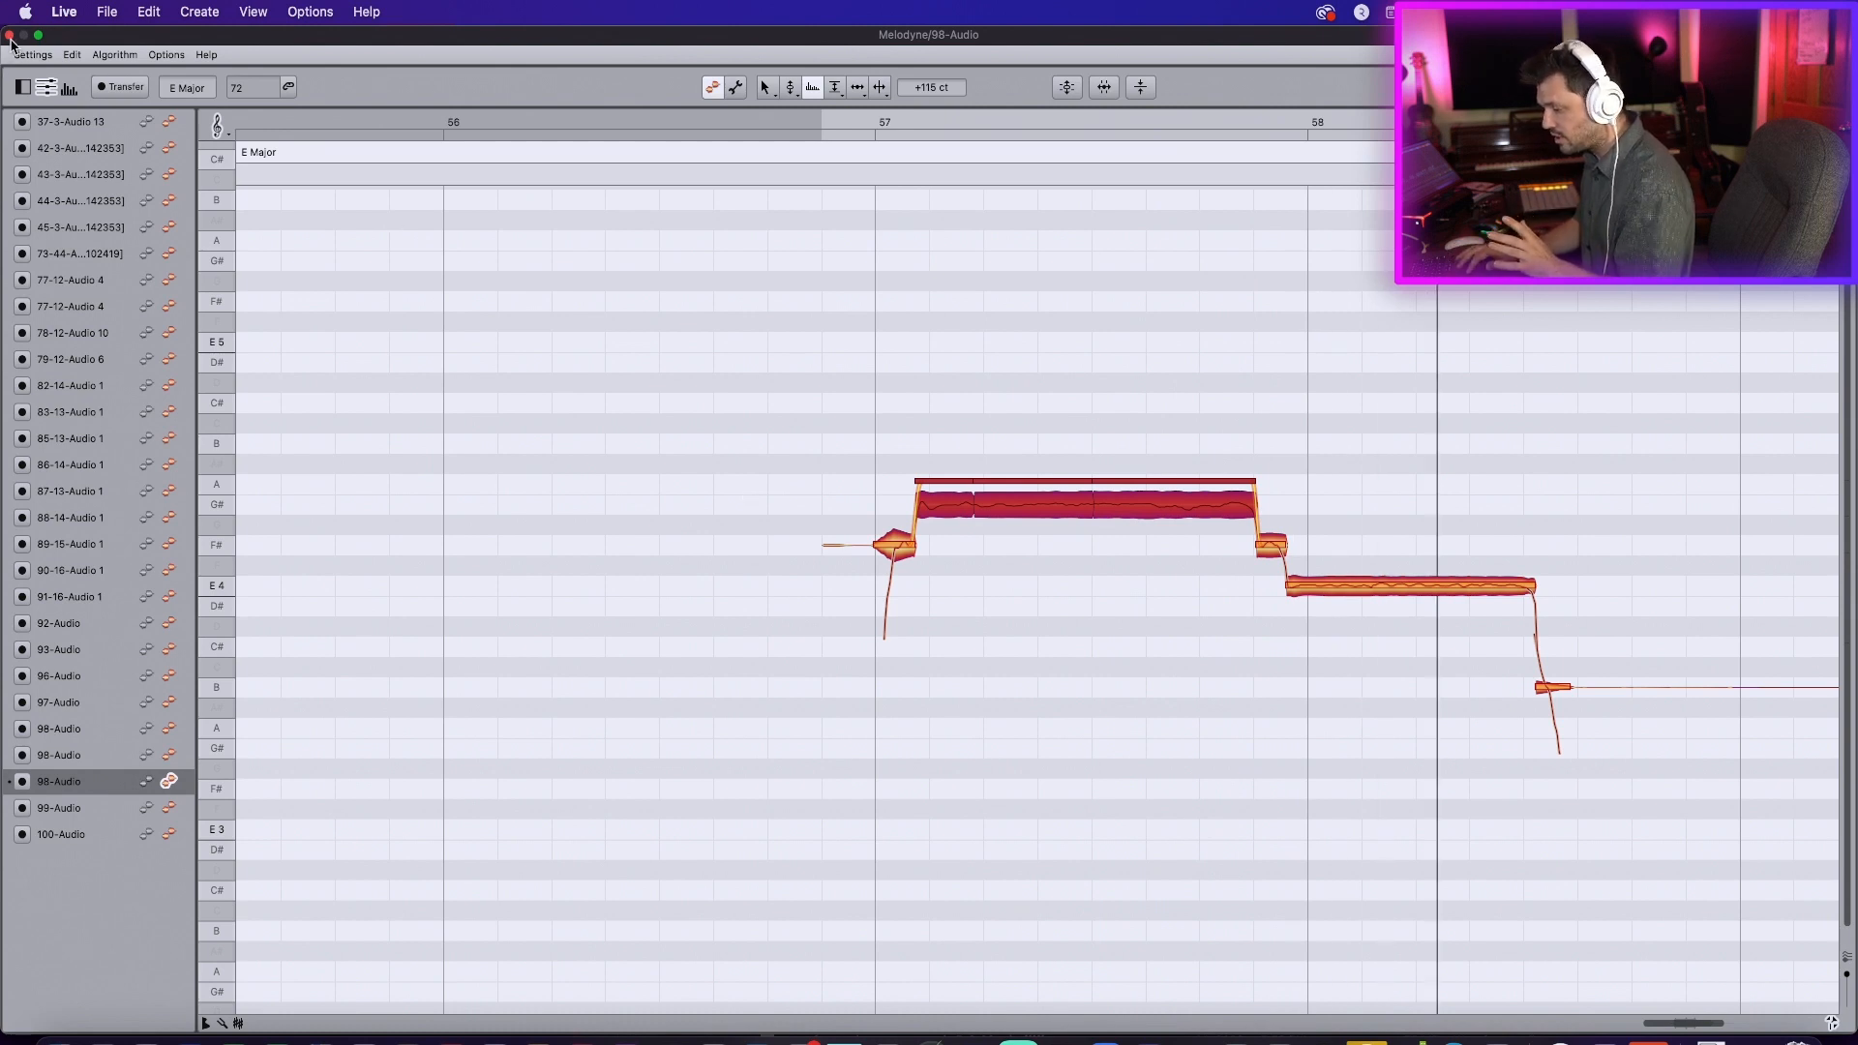
click(168, 756)
click(171, 781)
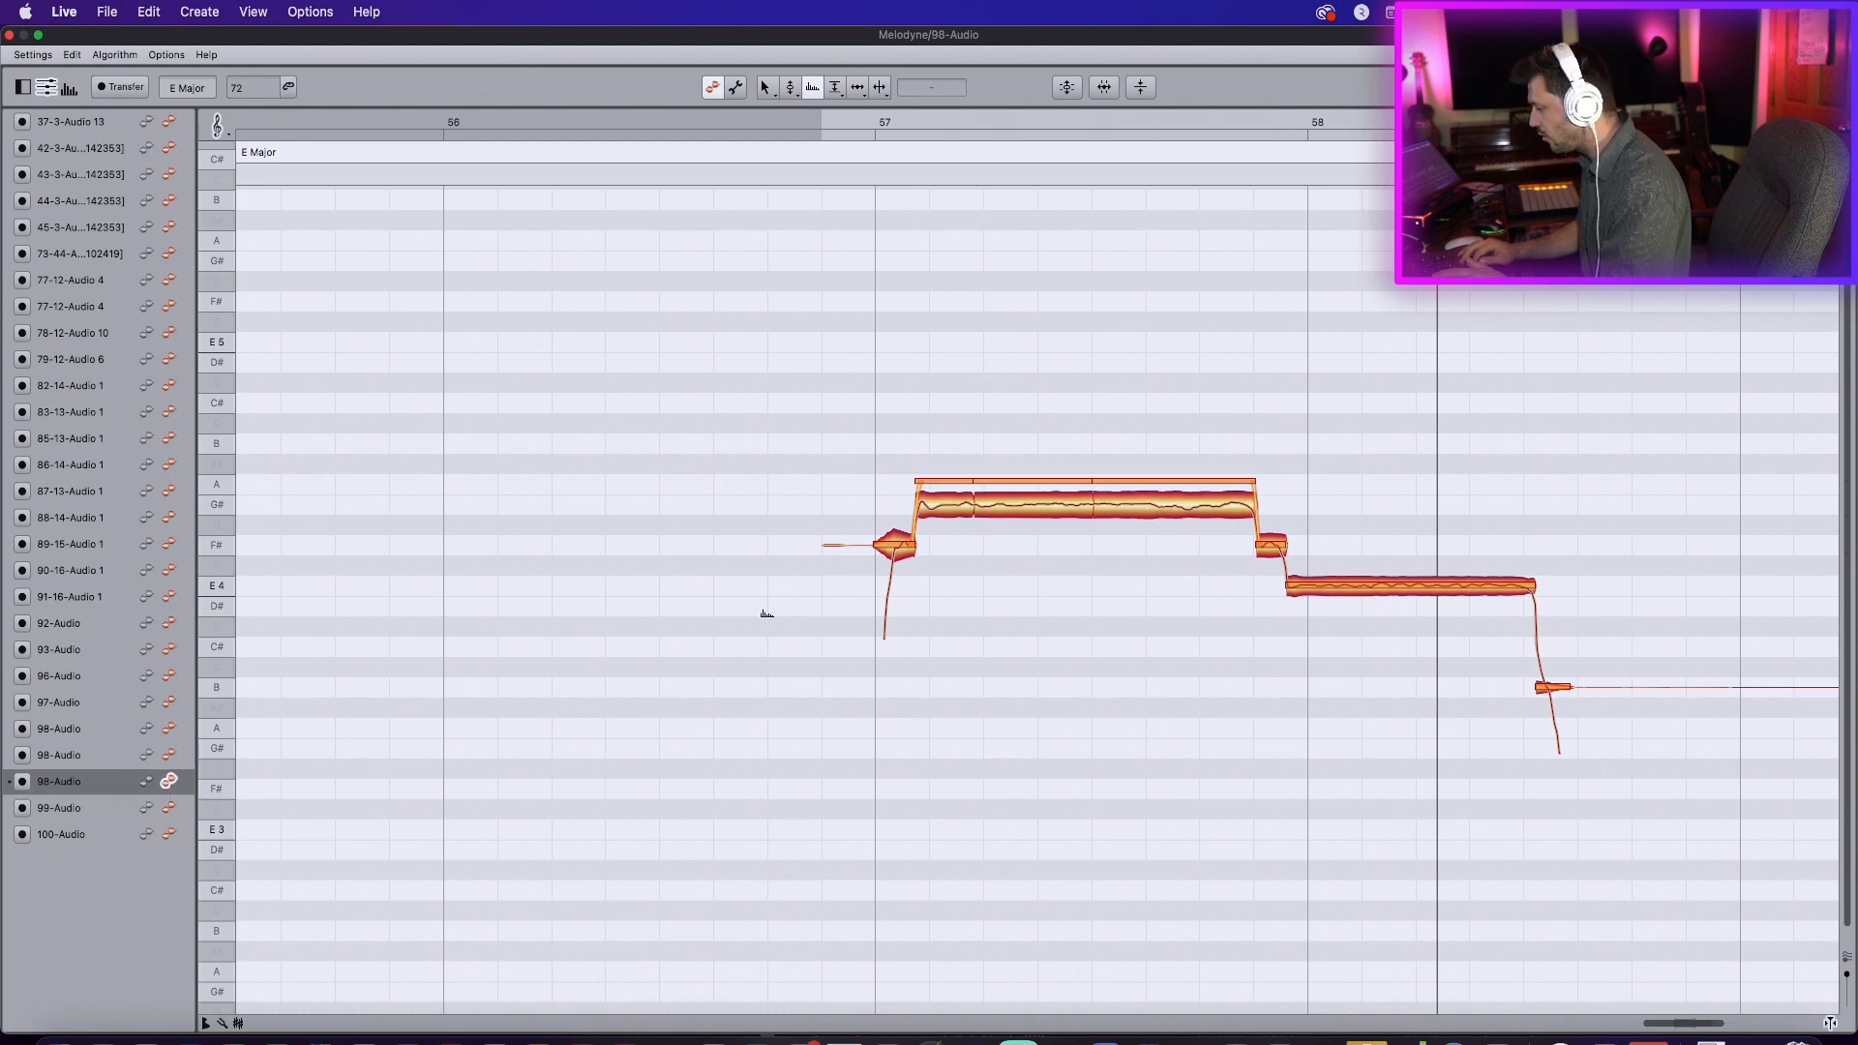
drag(949, 418, 1180, 504)
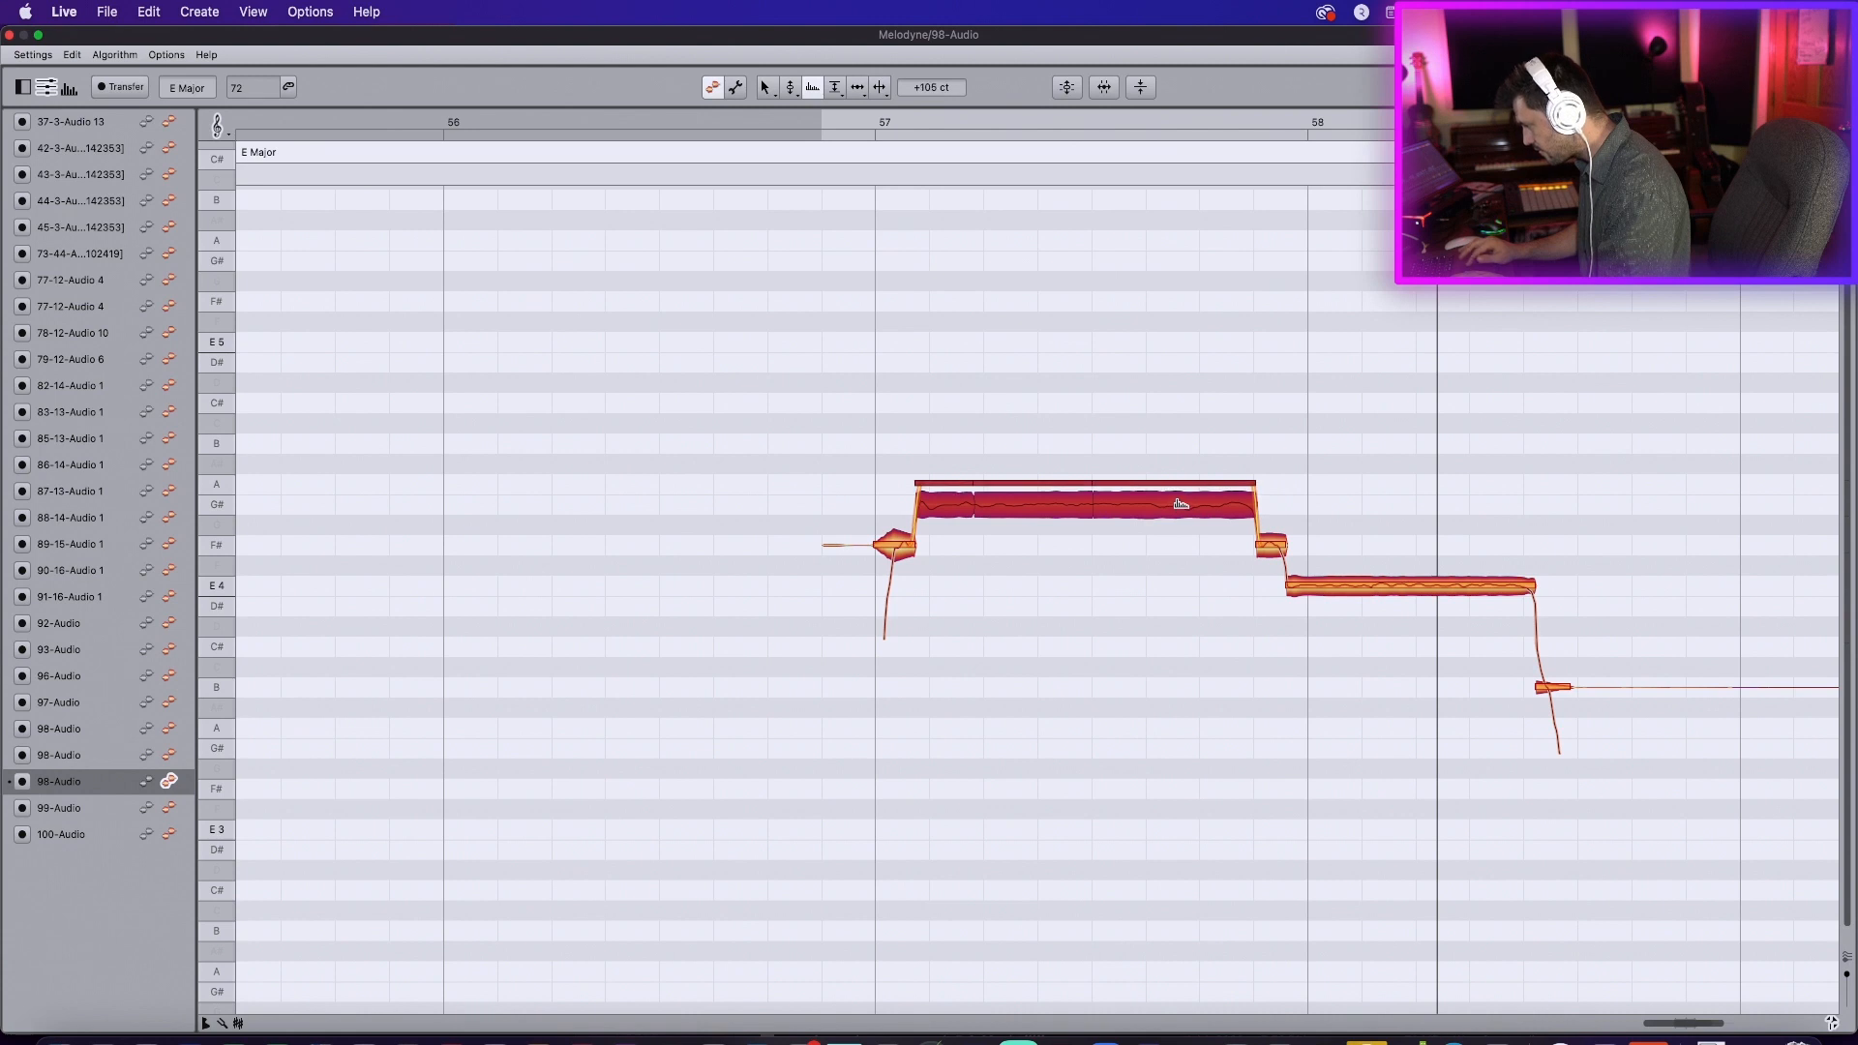
double_click(833, 448)
key(space)
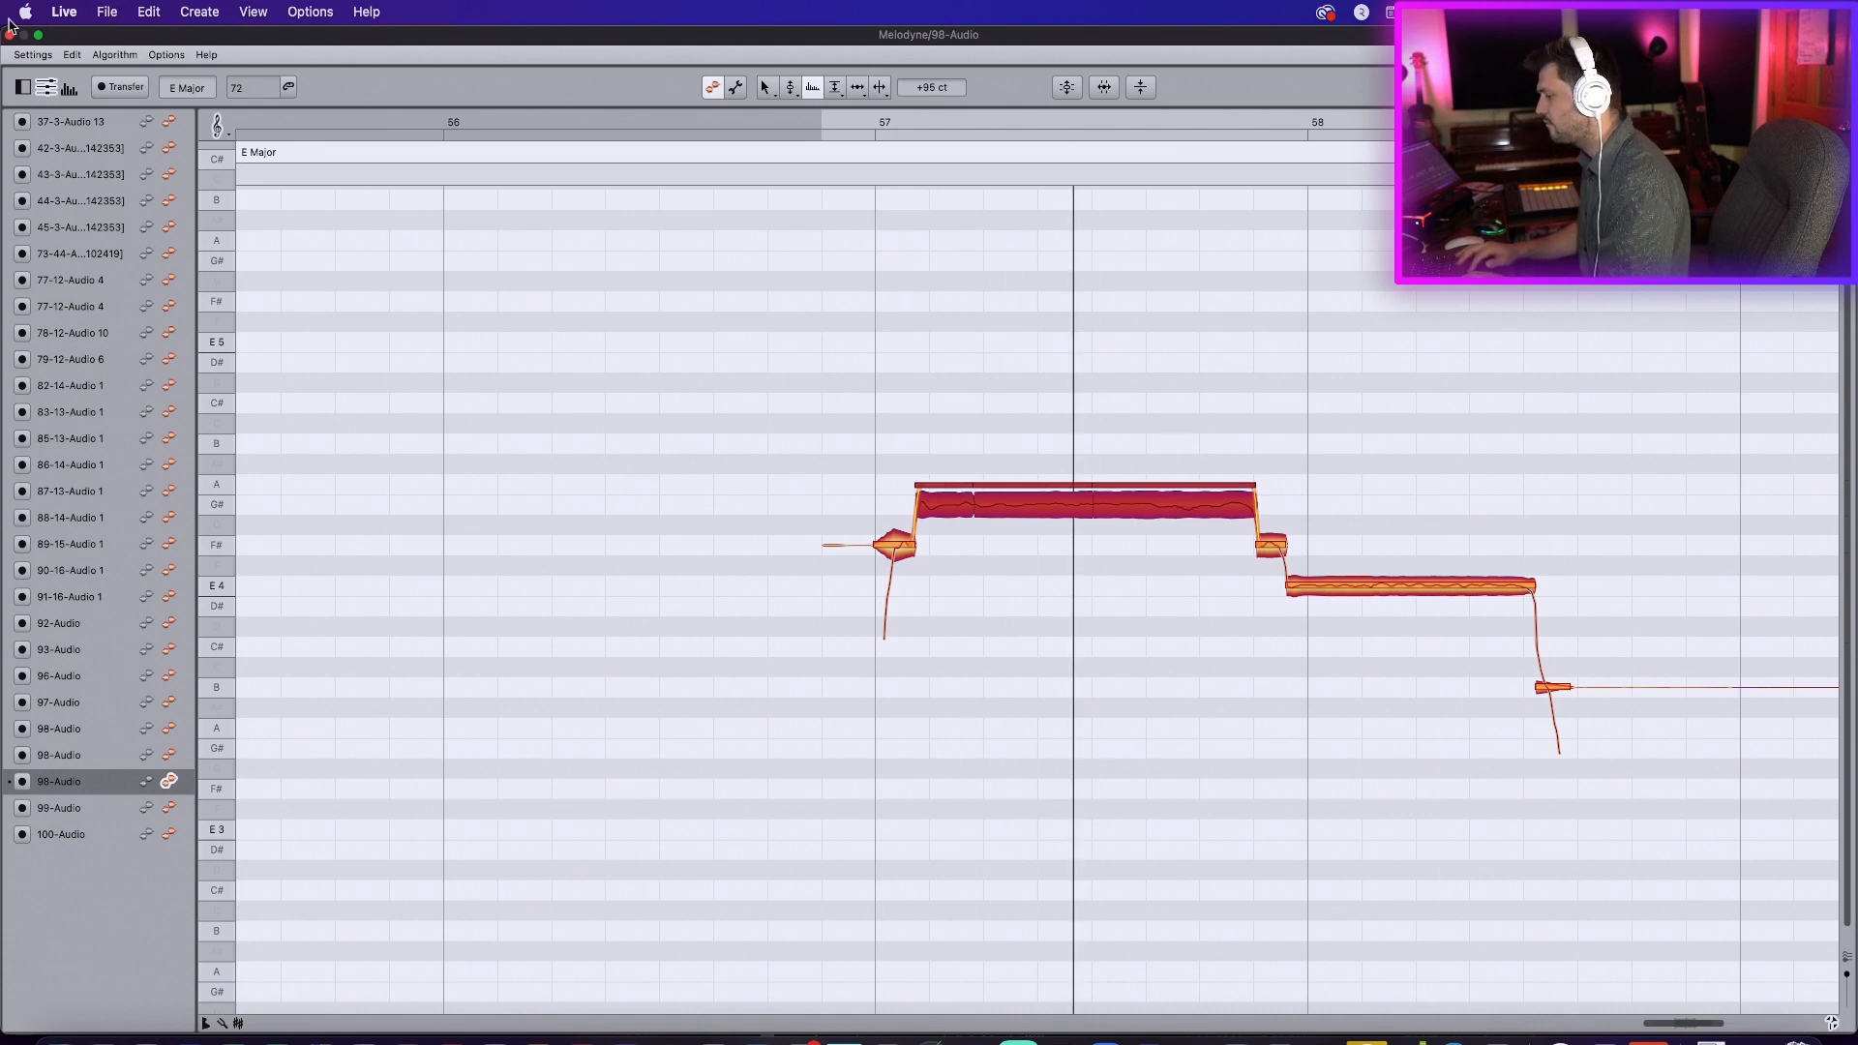